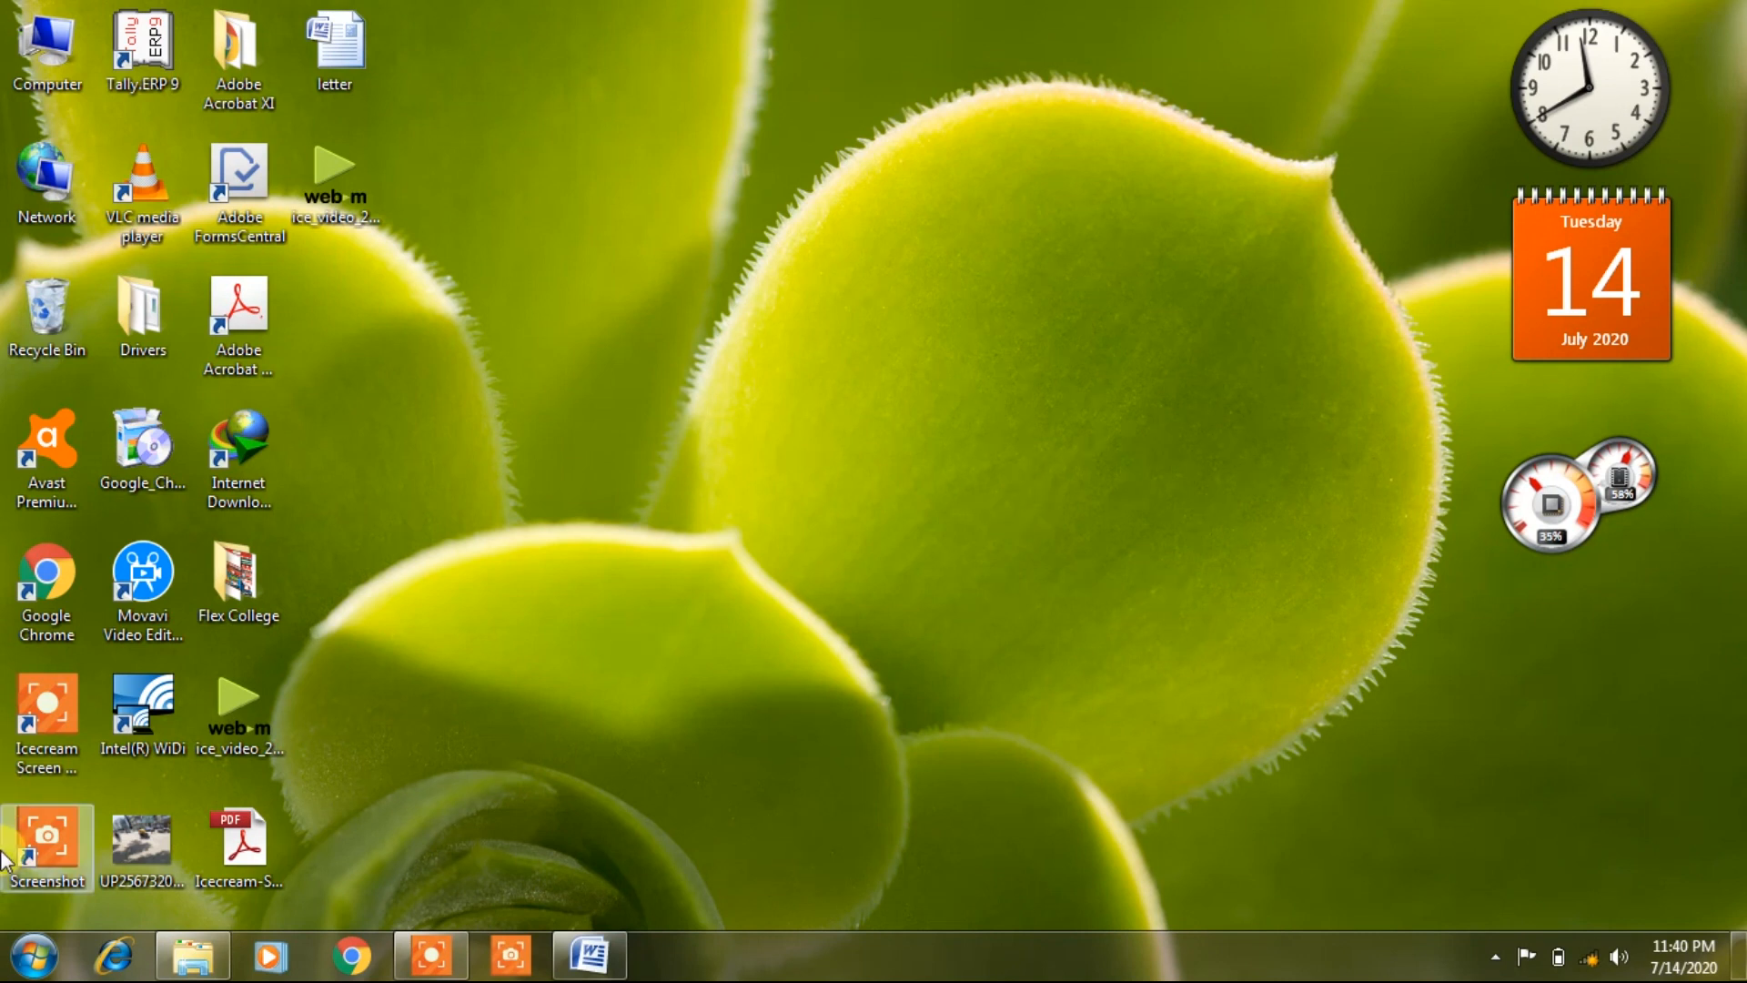
Launch Microsoft Office Word 2007 from the installed programs and maximize its blank document window
click(20, 972)
click(162, 842)
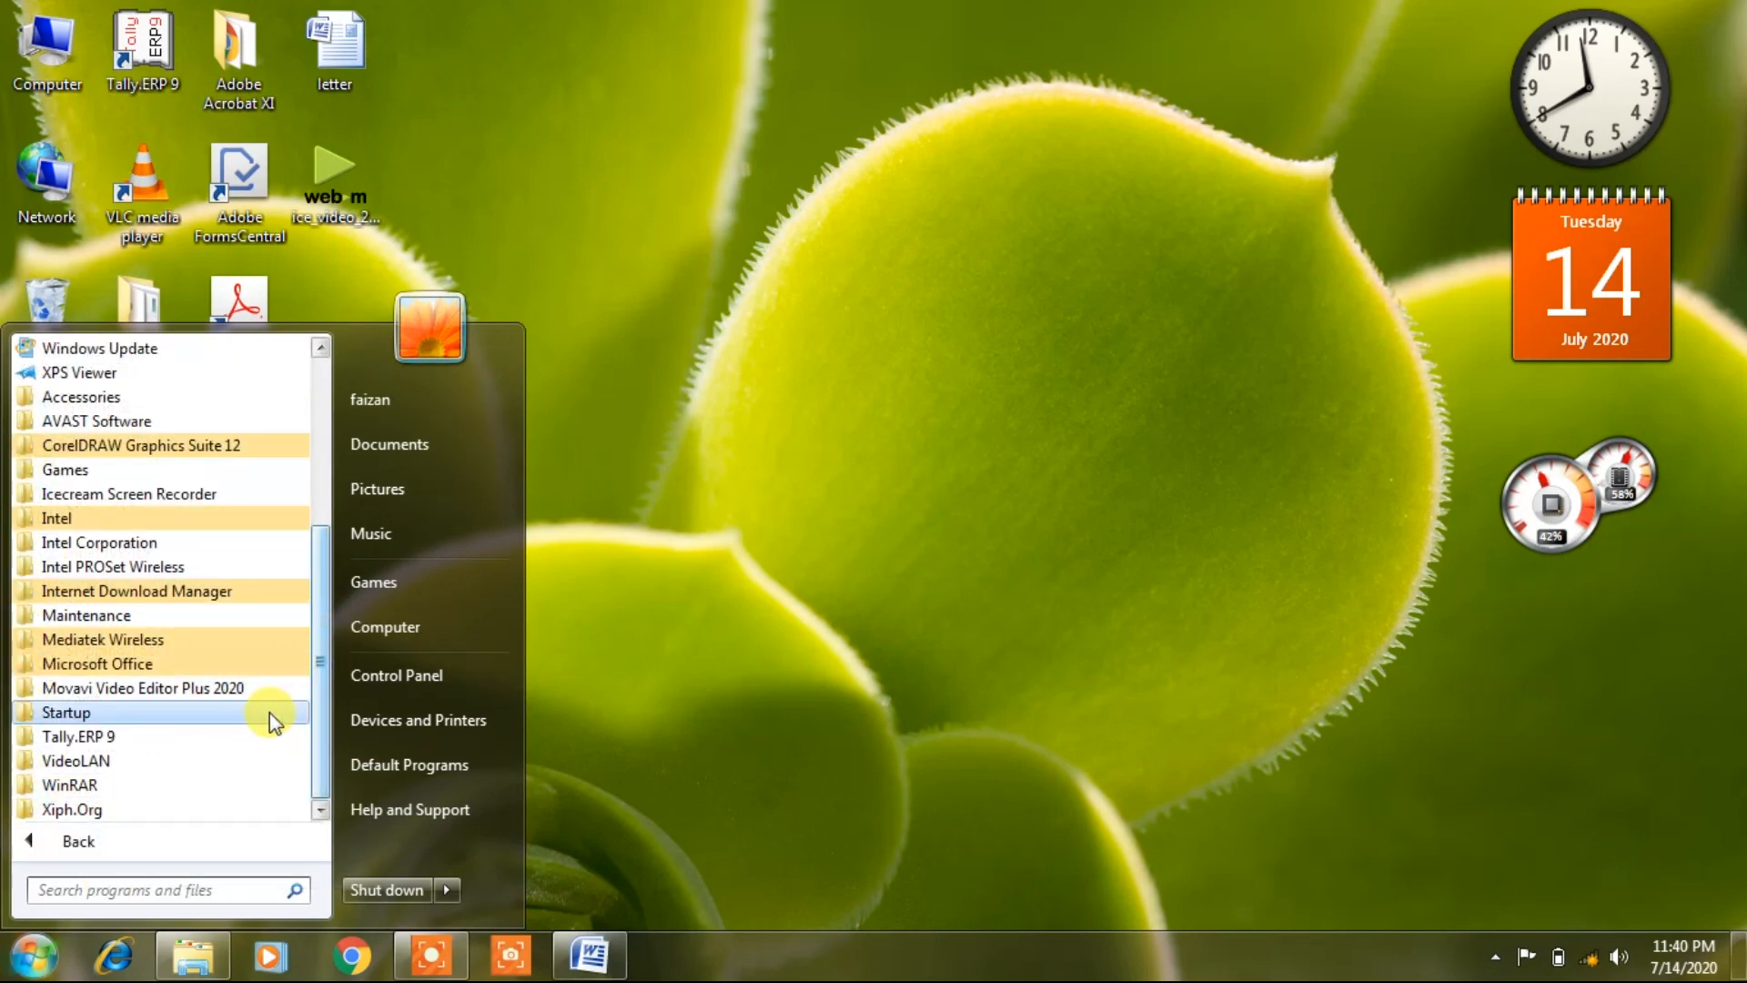
click(246, 667)
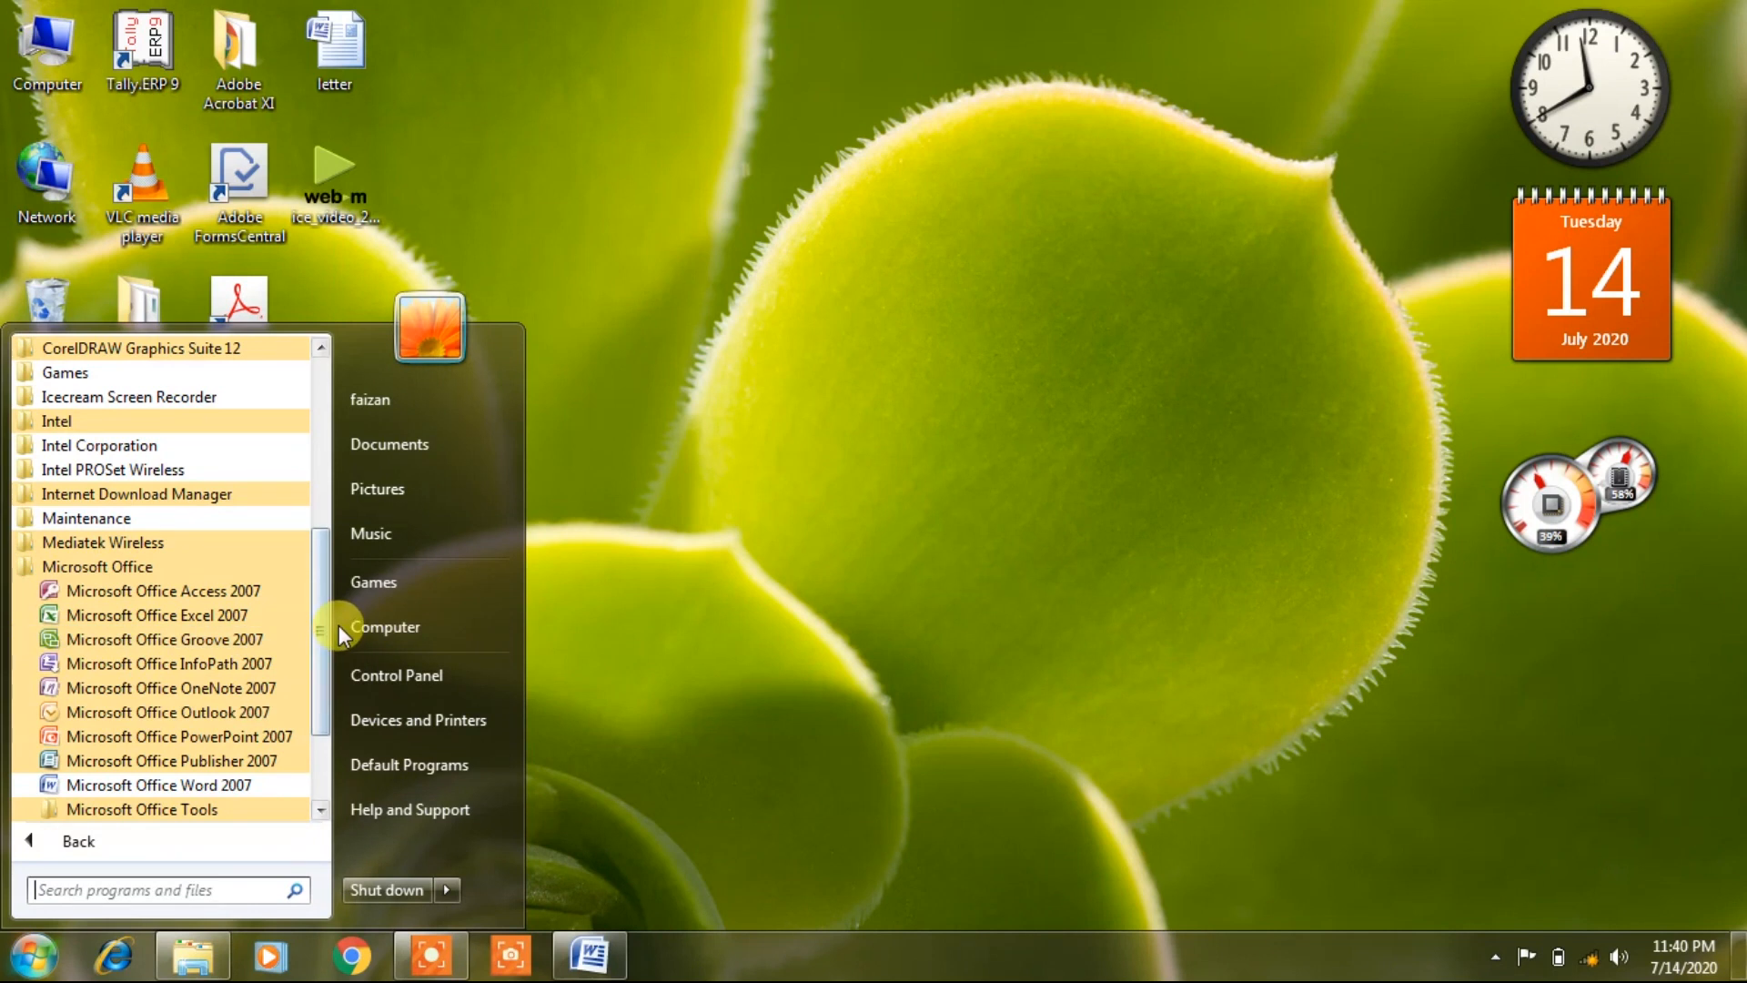
drag(326, 639, 317, 701)
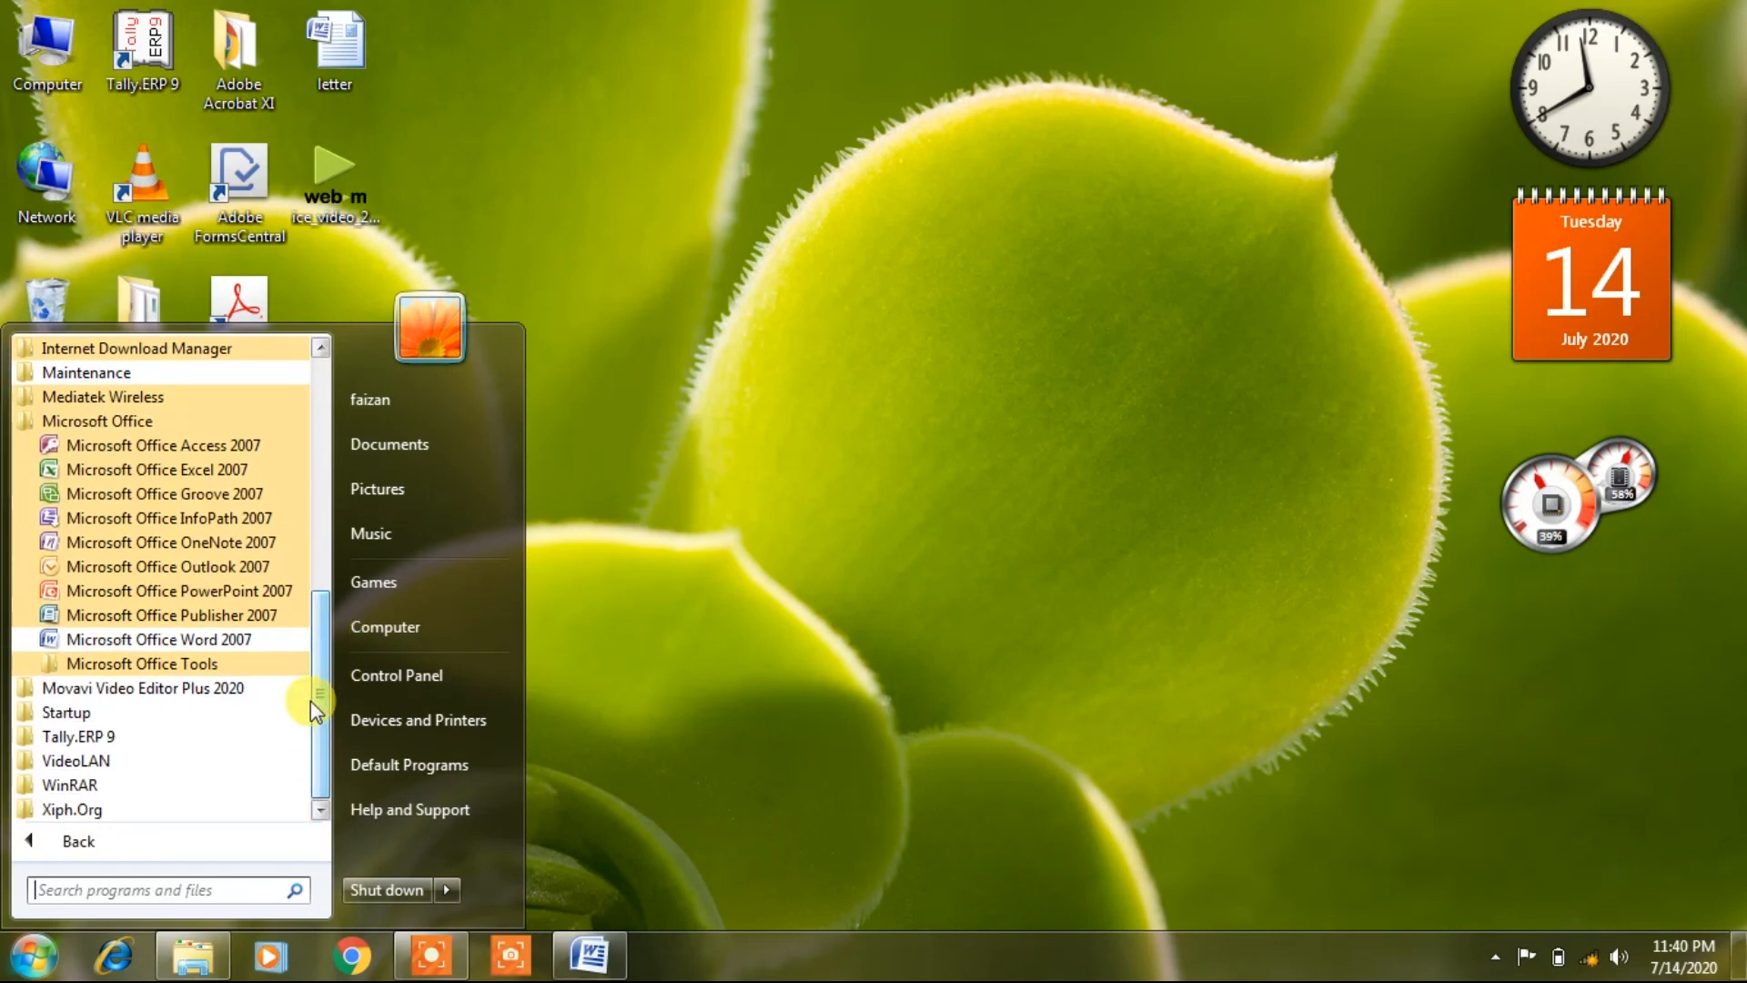
click(242, 639)
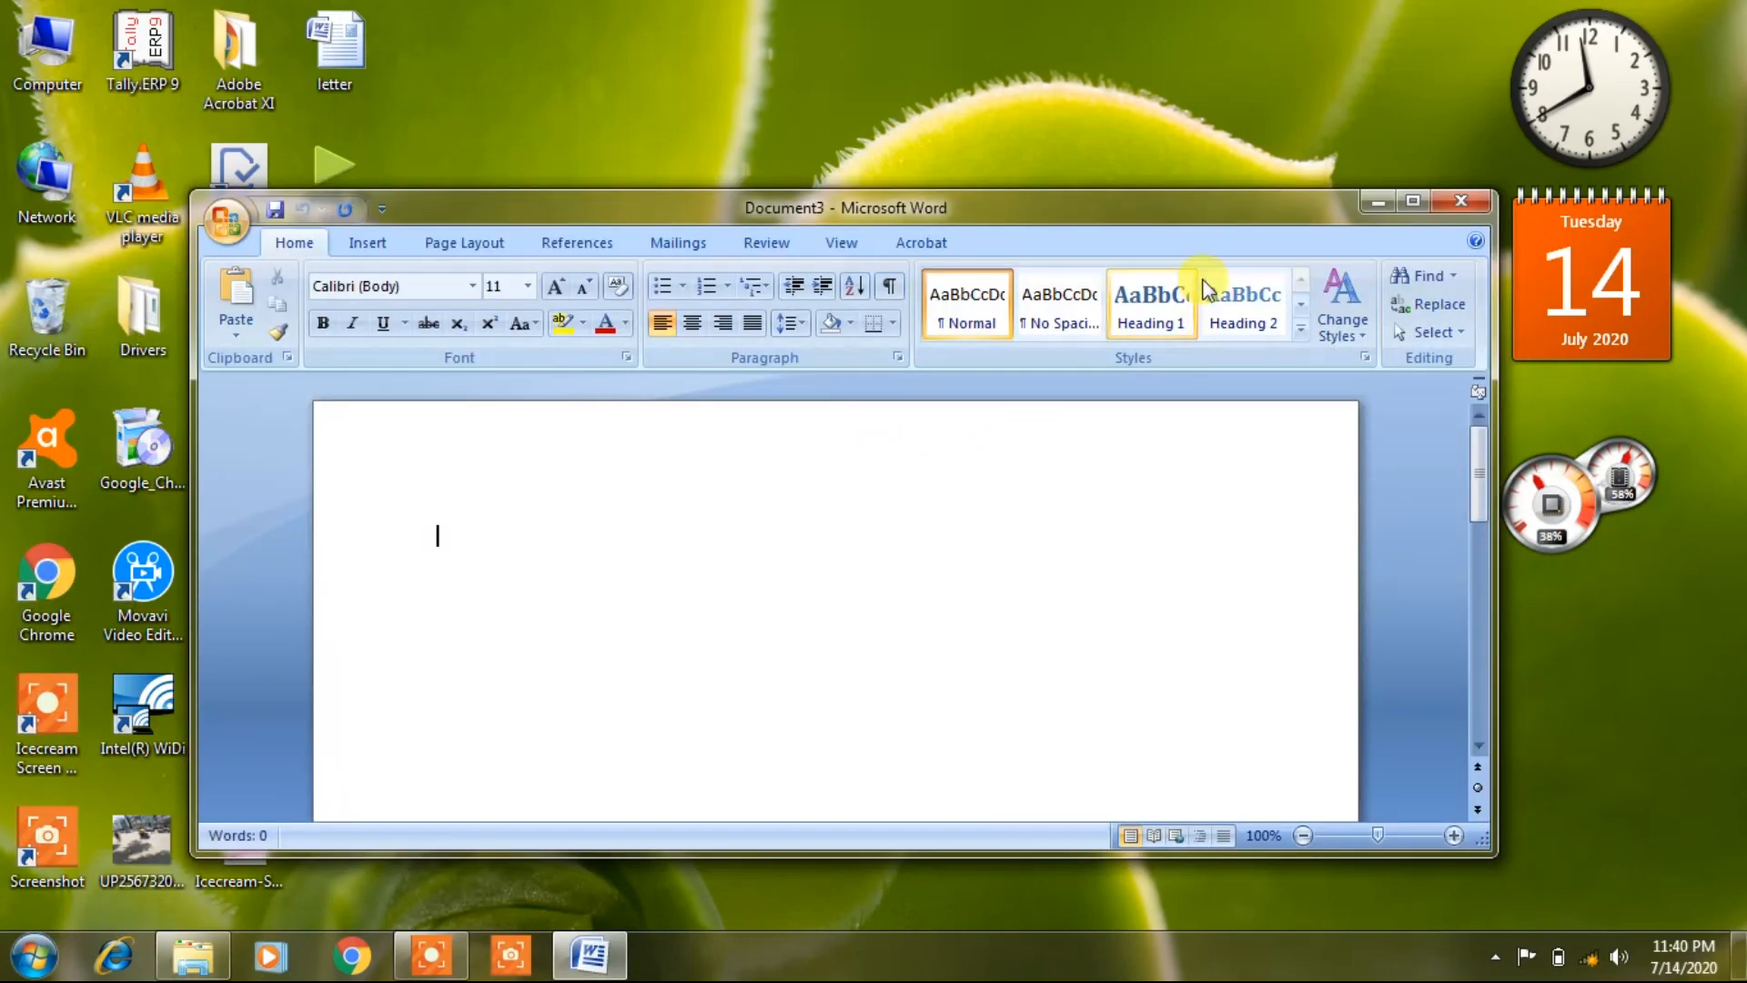
click(1414, 199)
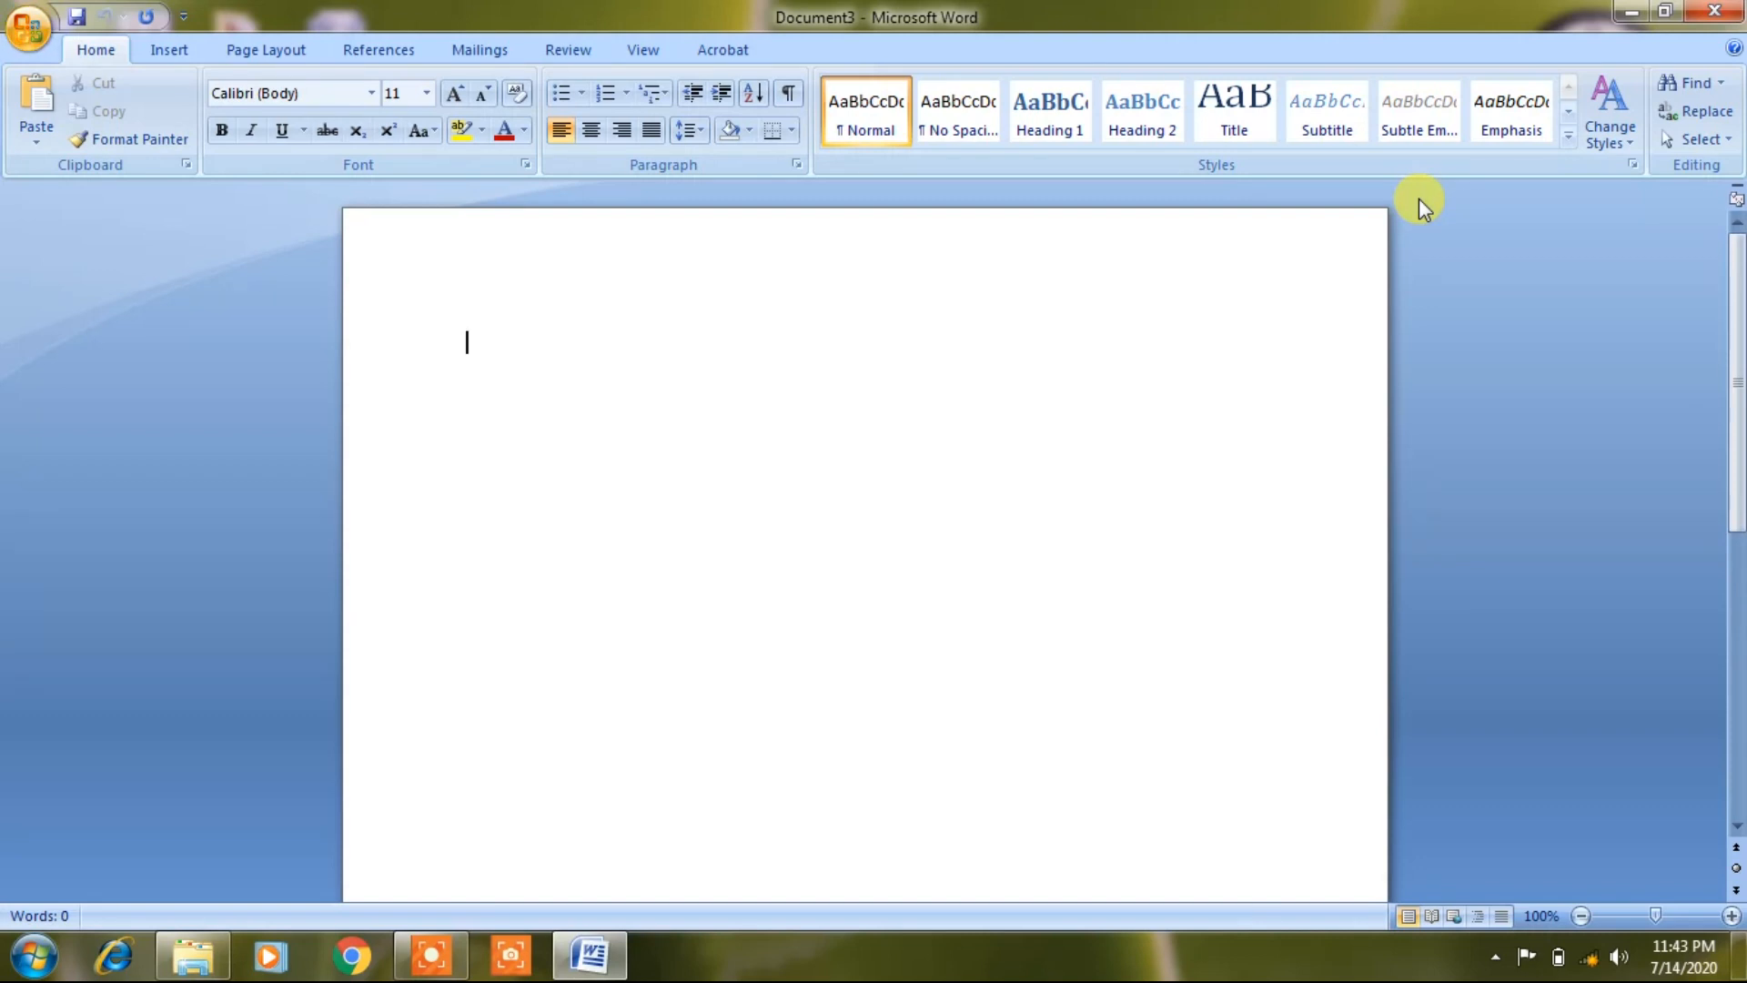
Enter "Computer" as the heading on the document's first line and start a new paragraph below it
text(Computre)
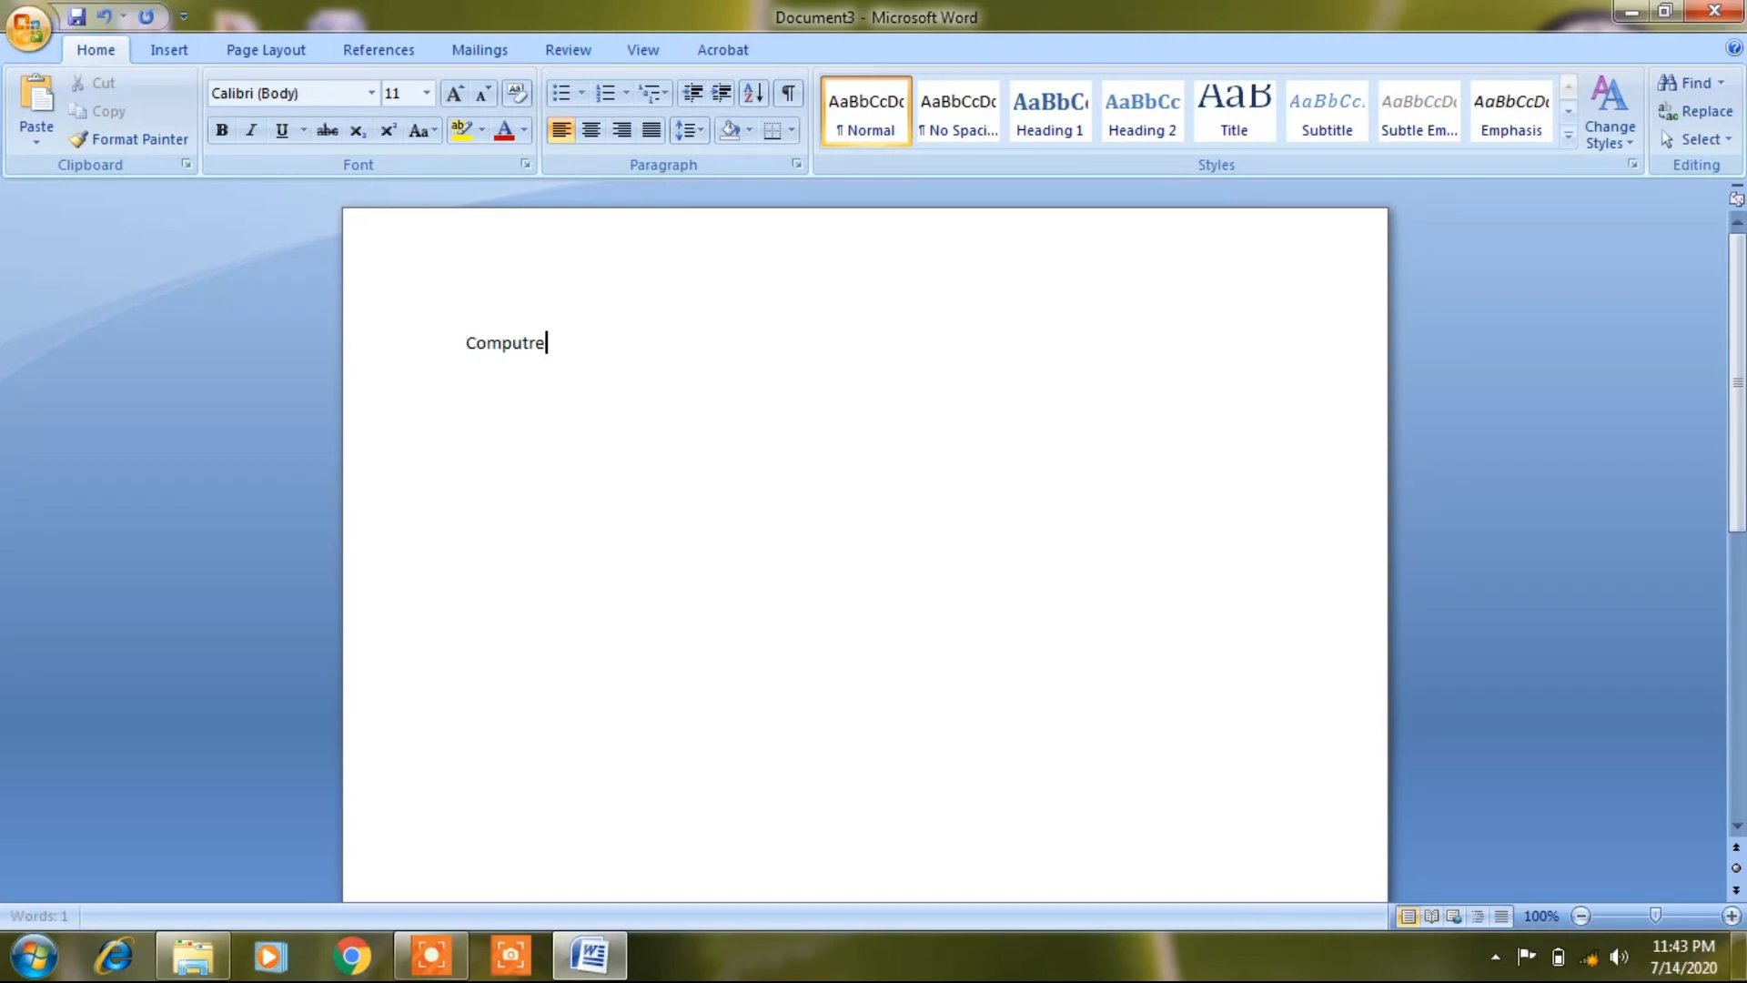
key(BackSpace)
key(BackSpace)
text(er)
key(Return)
Write "Computer is an electronic machine or device which convert data into information and solved arithmetical and logical problems." below the heading
text(Computer is an electr)
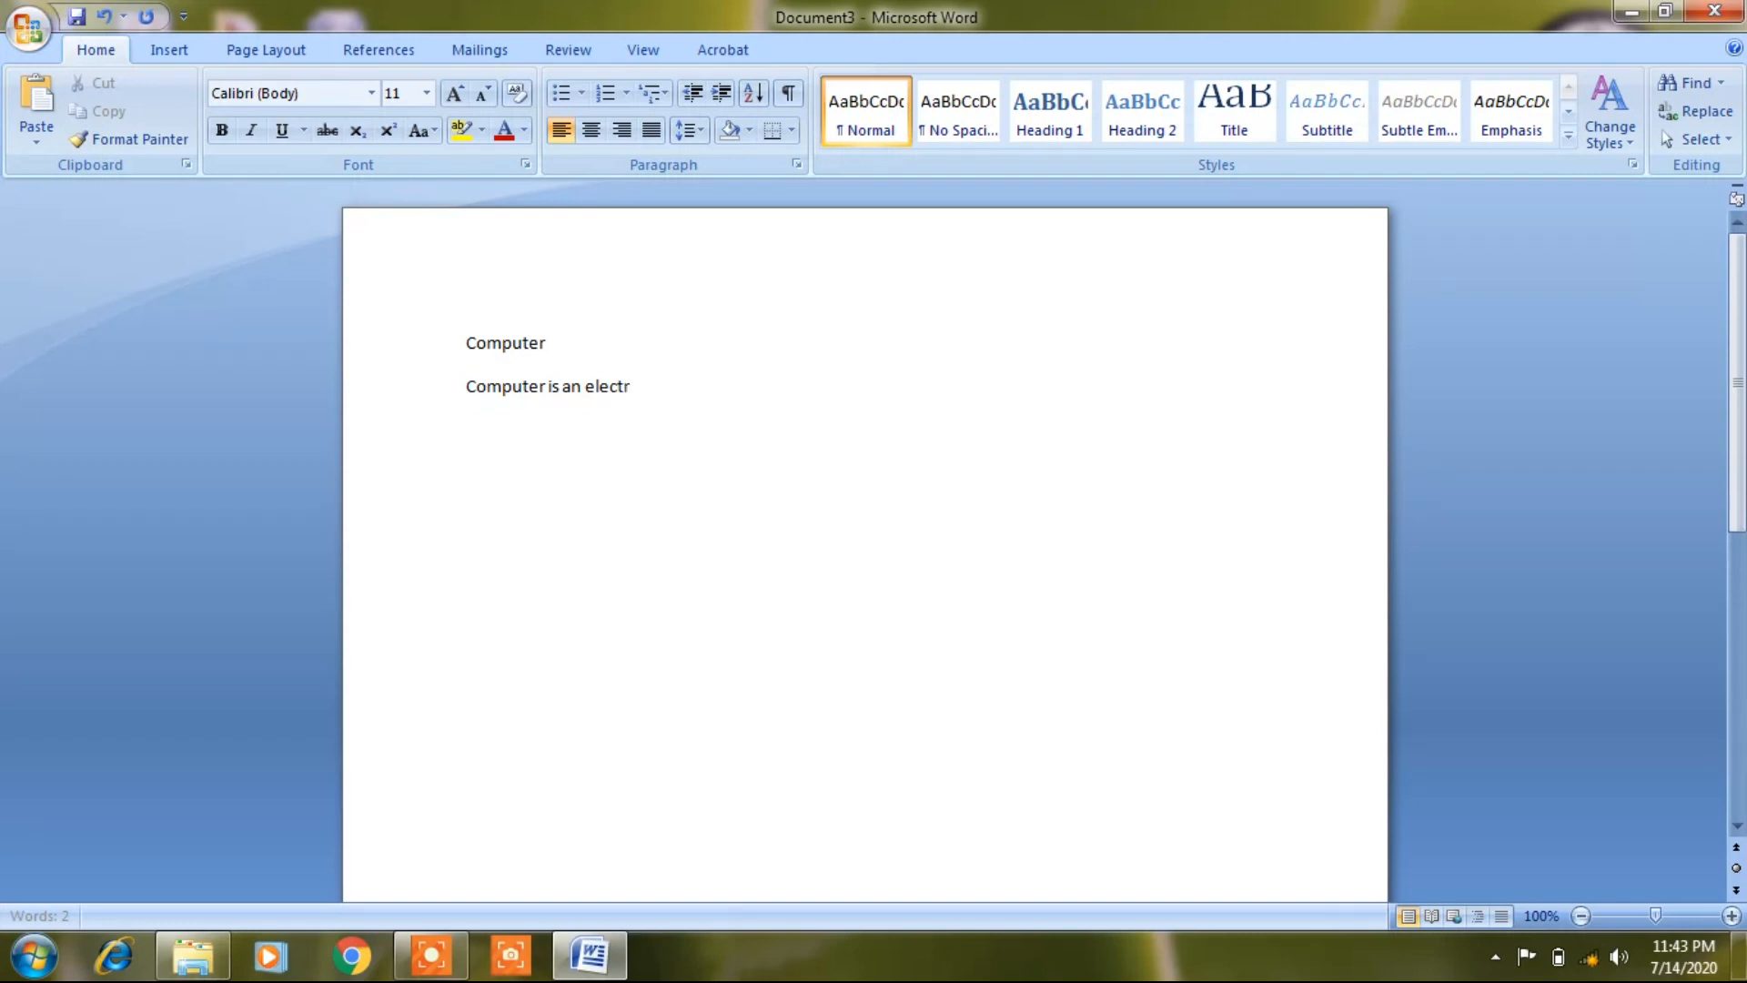
text(onic machine or d)
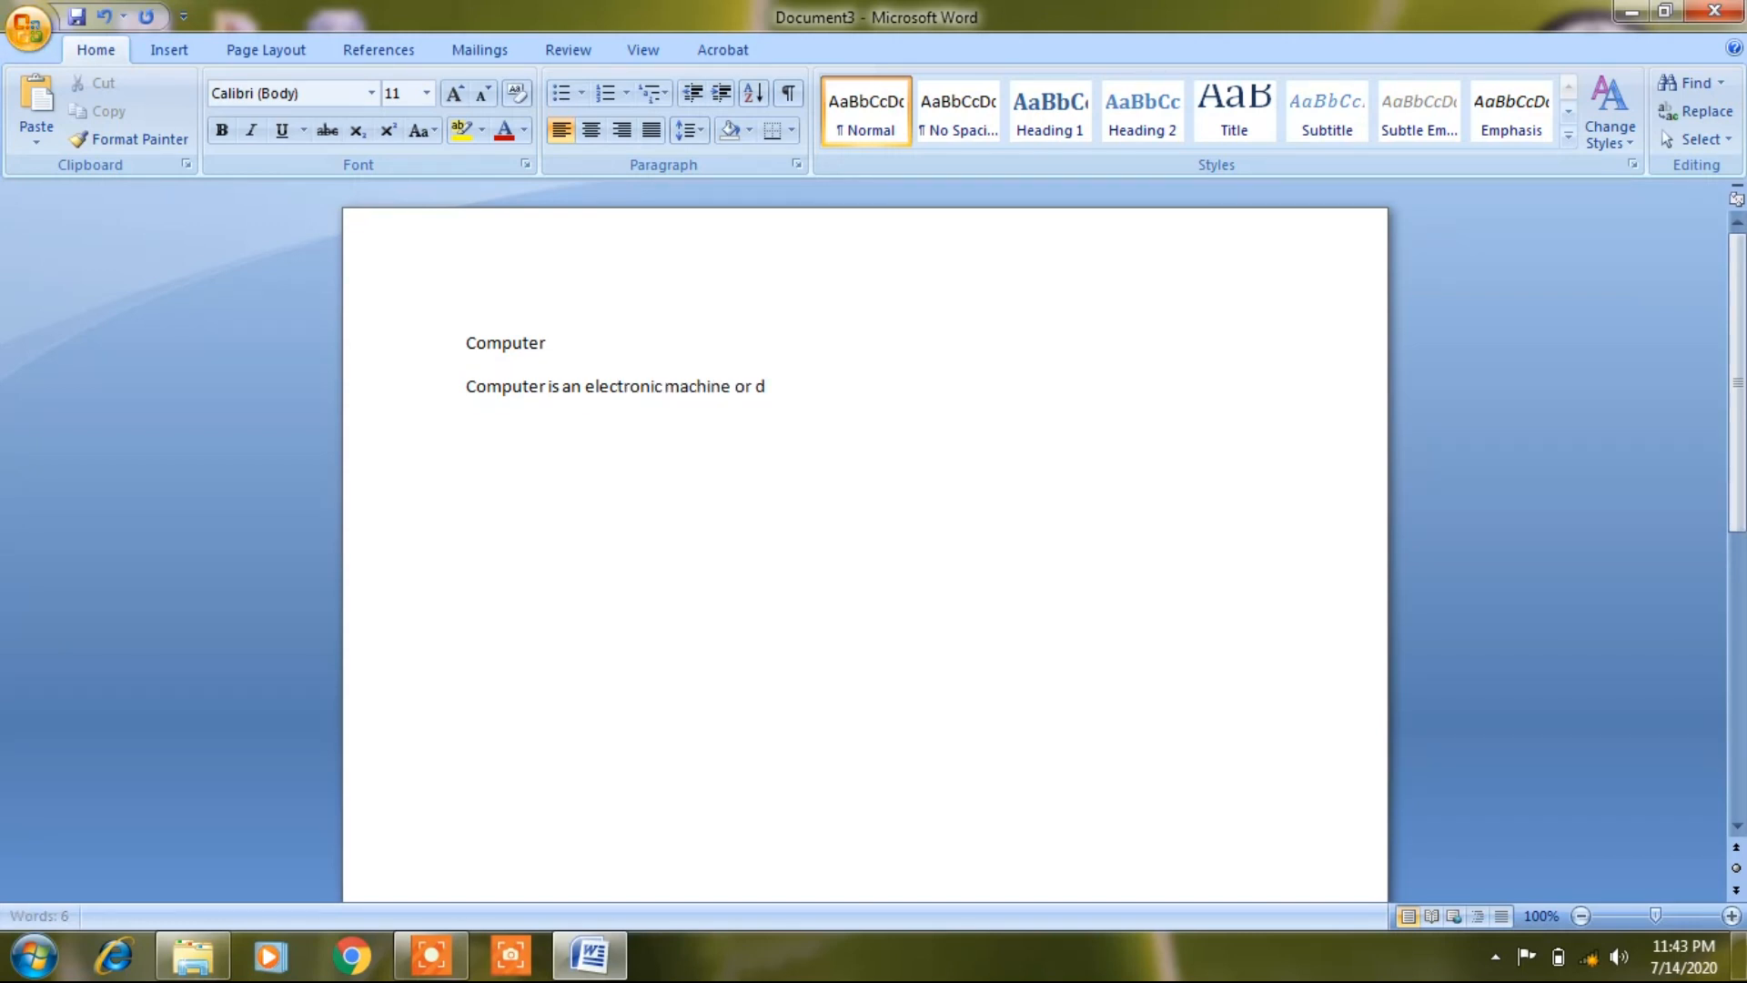
text(evice which con)
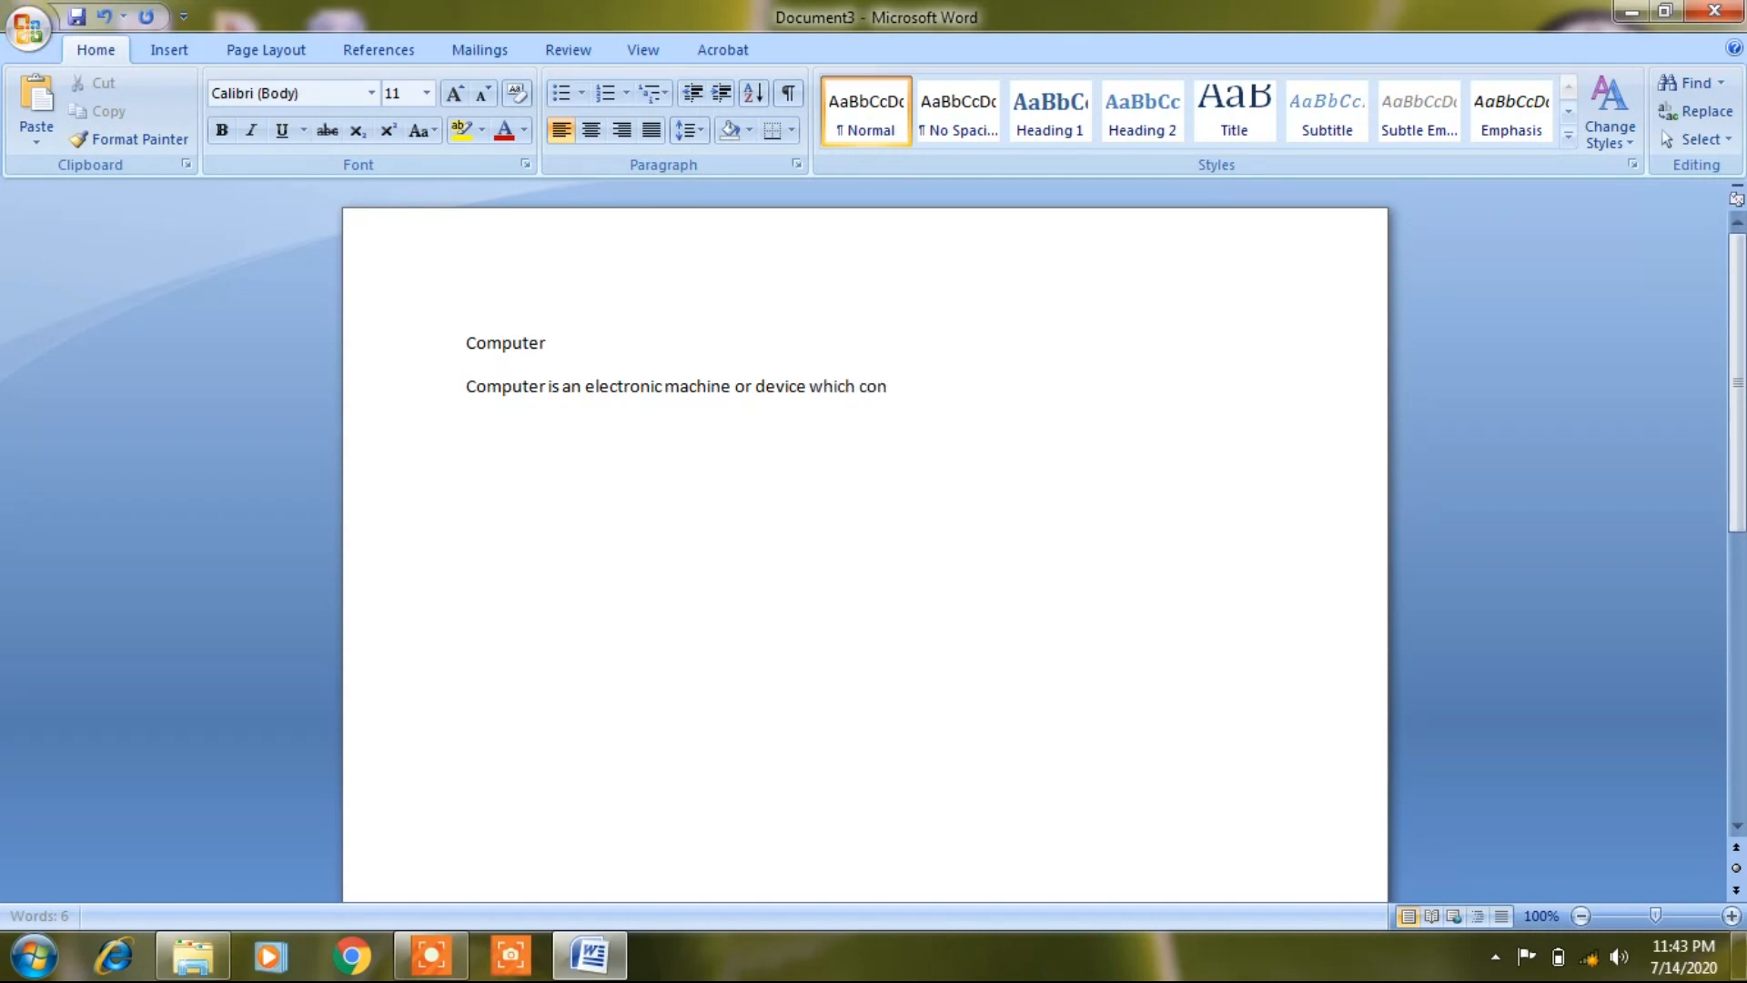
text(vert data into information and solved arithmetica)
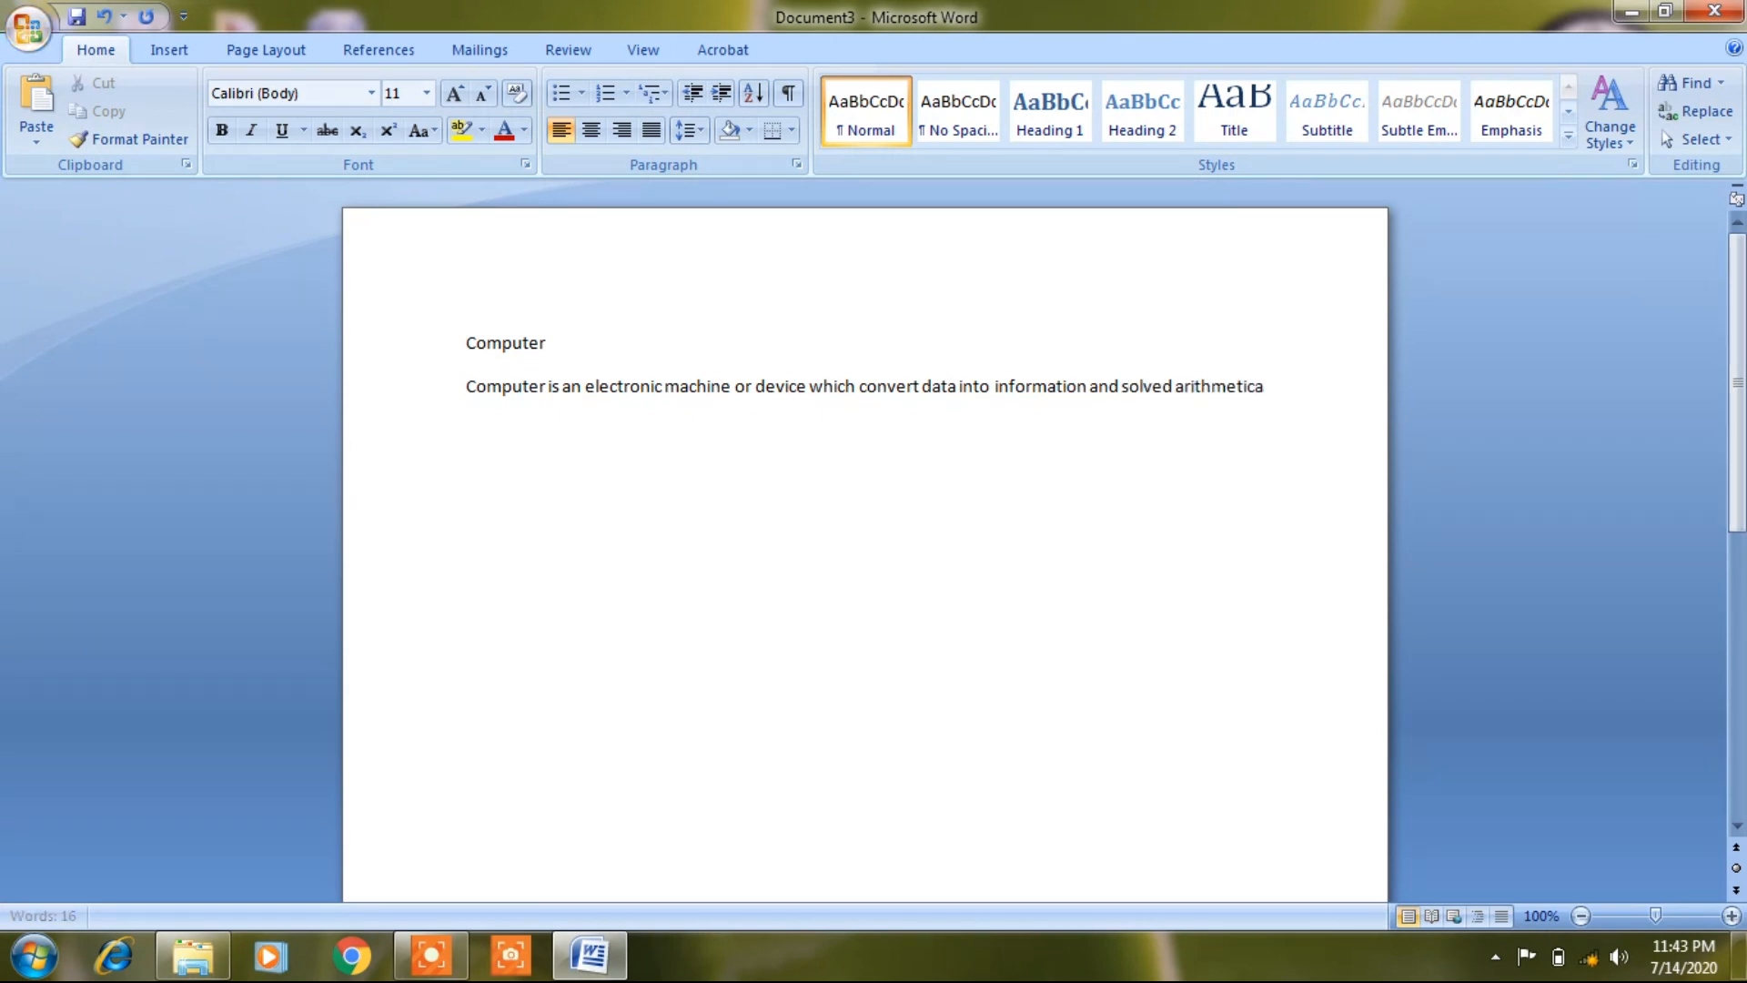
text(l and logical problems.)
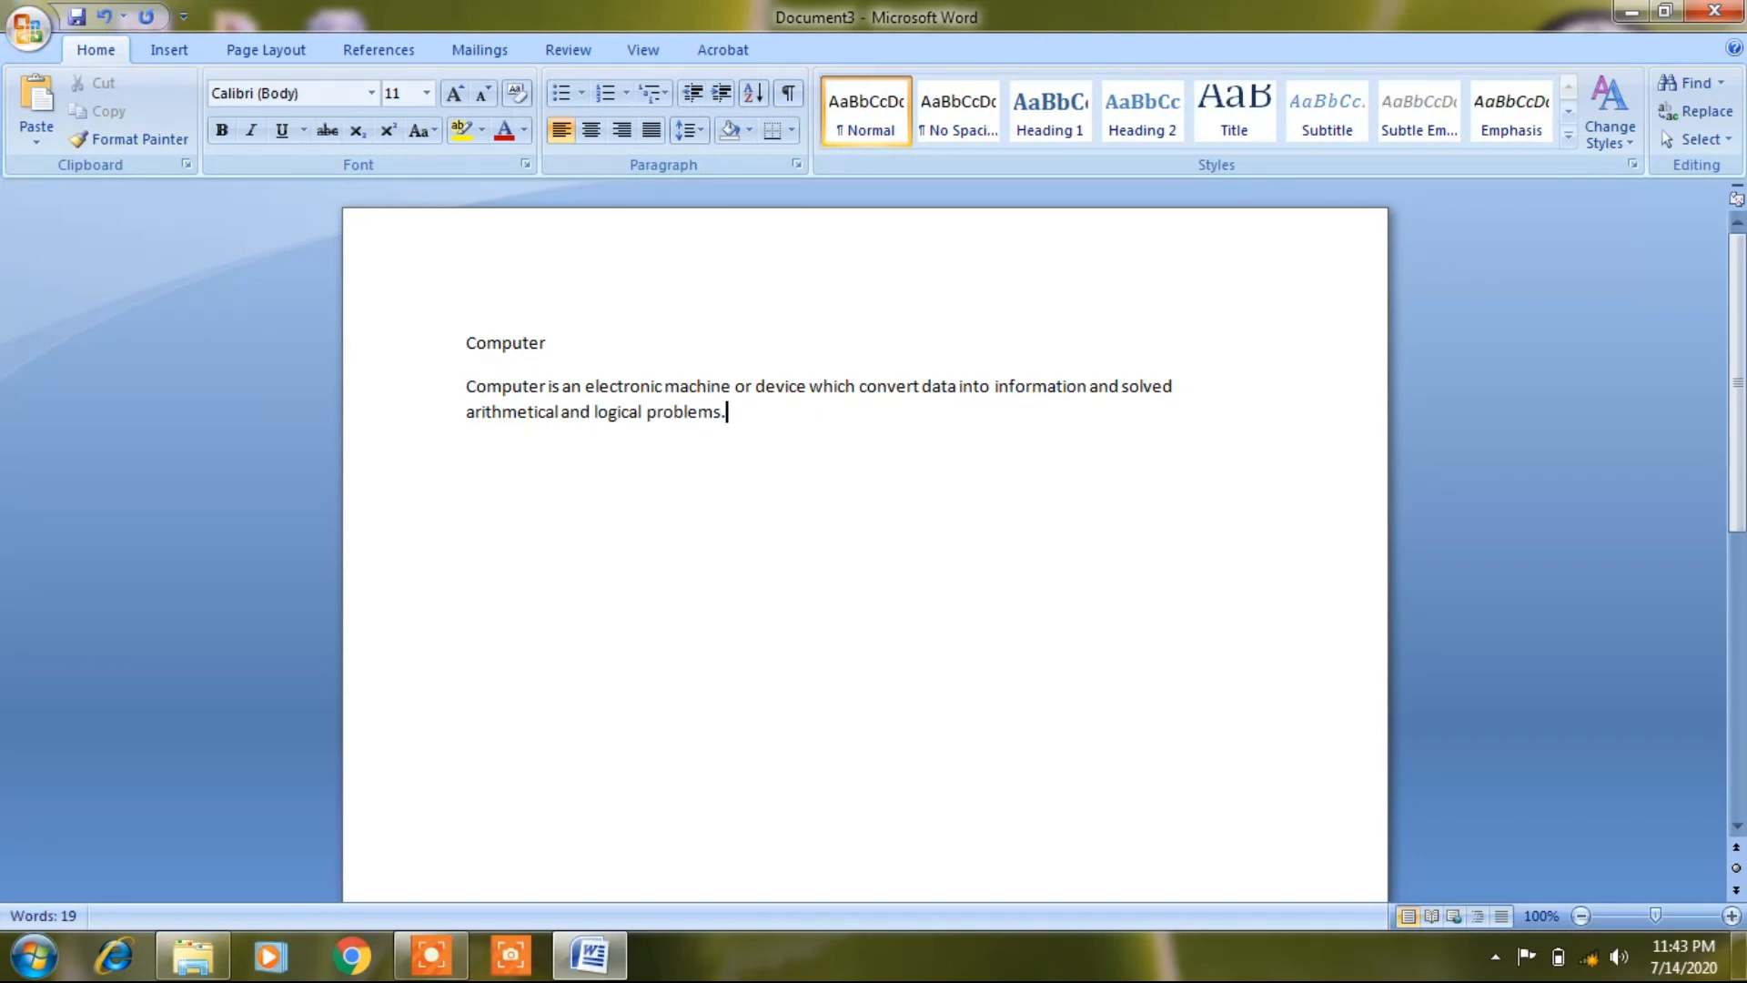
Copy the whole sentence below the heading and paste it at the end of the same paragraph
drag(748, 414, 513, 394)
key(ctrl+c)
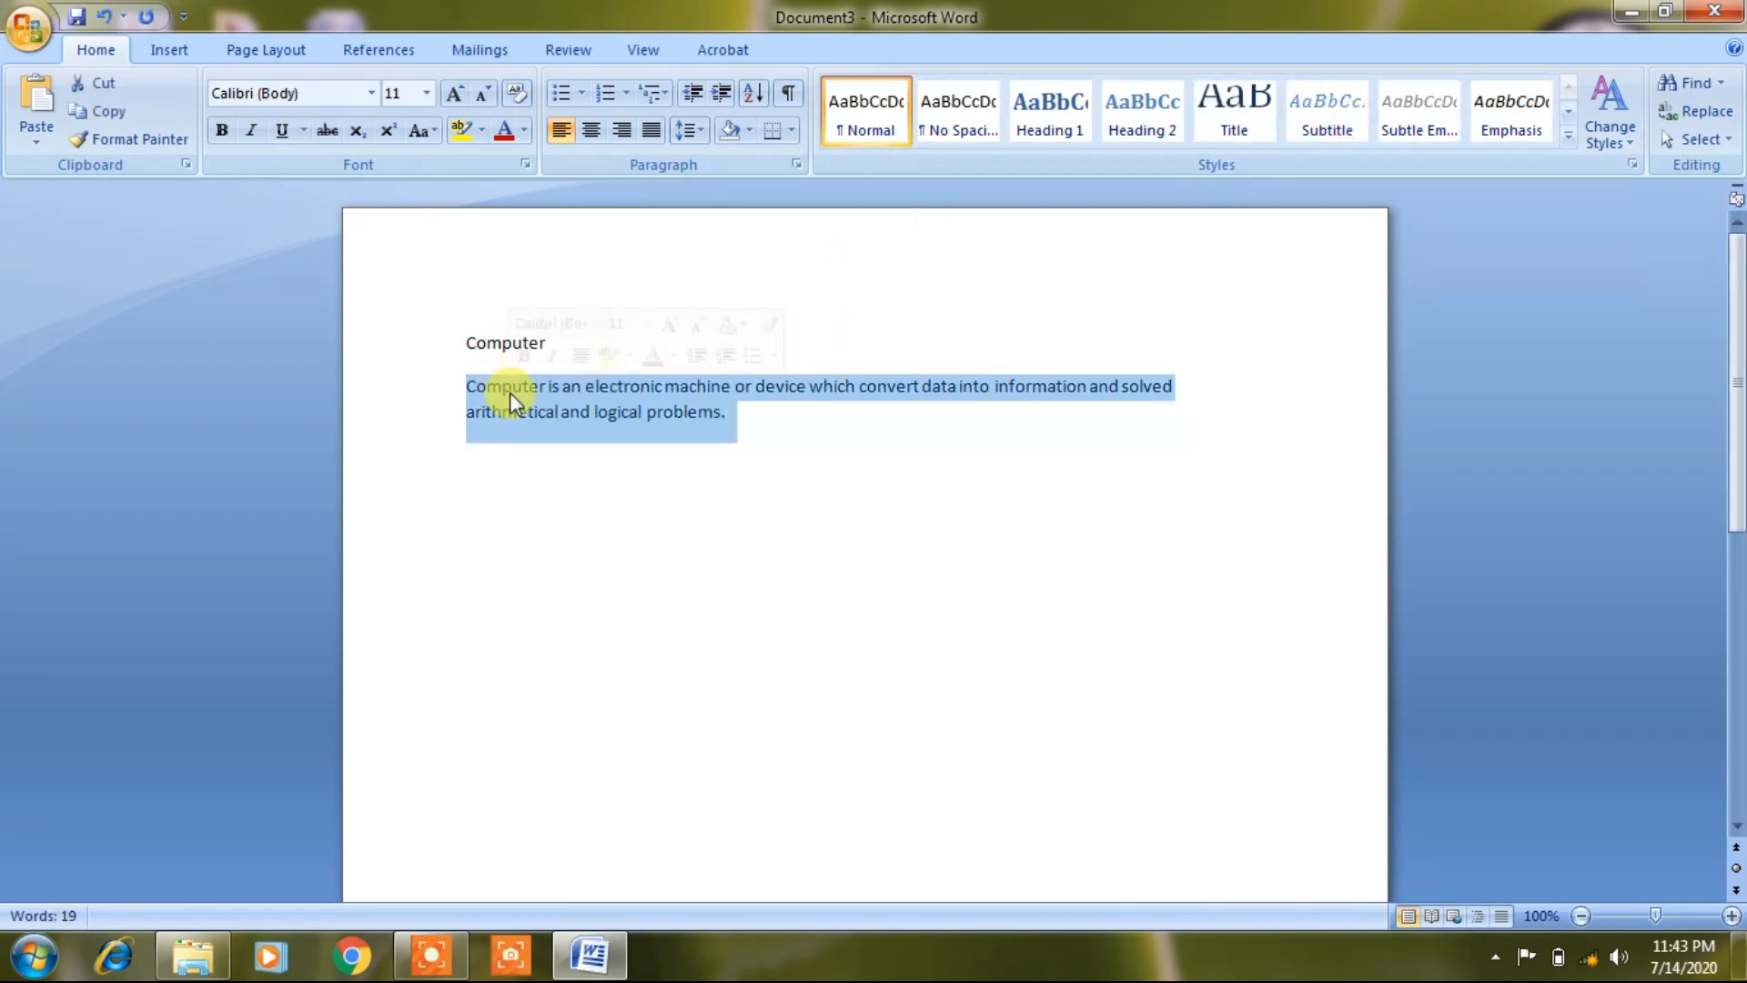
click(733, 424)
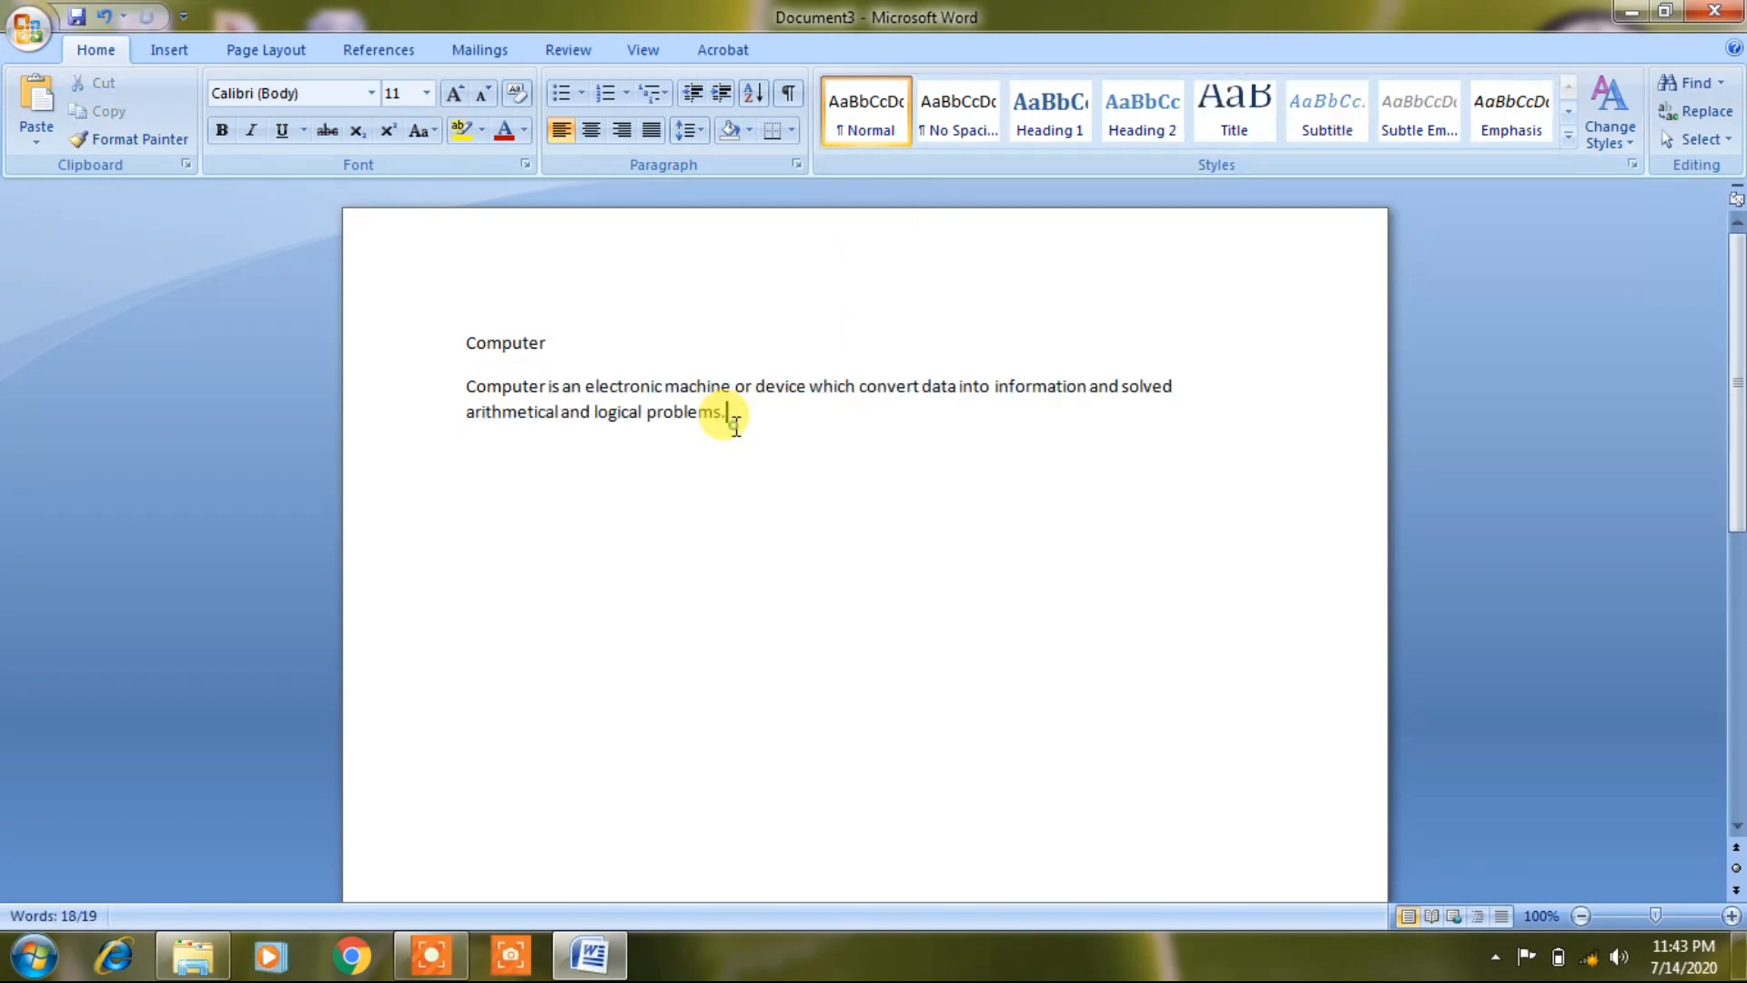
key(ctrl+v)
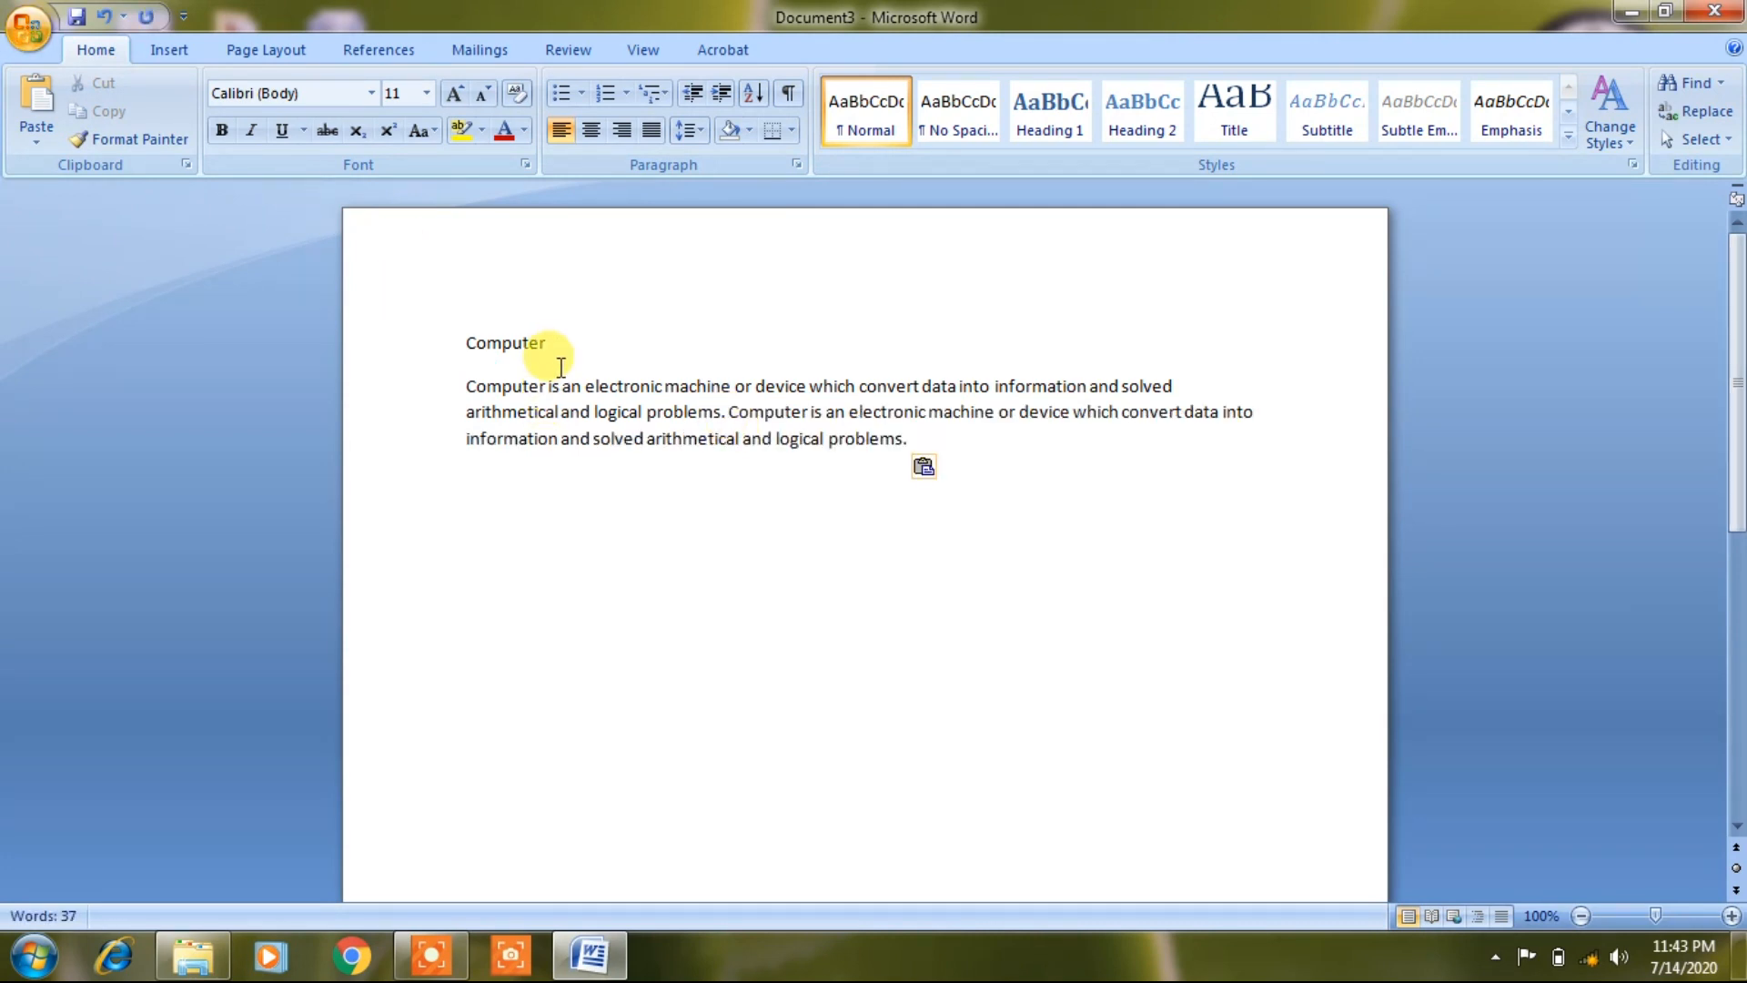
Set the "Computer" heading's font size to 15 and make it bold
click(563, 344)
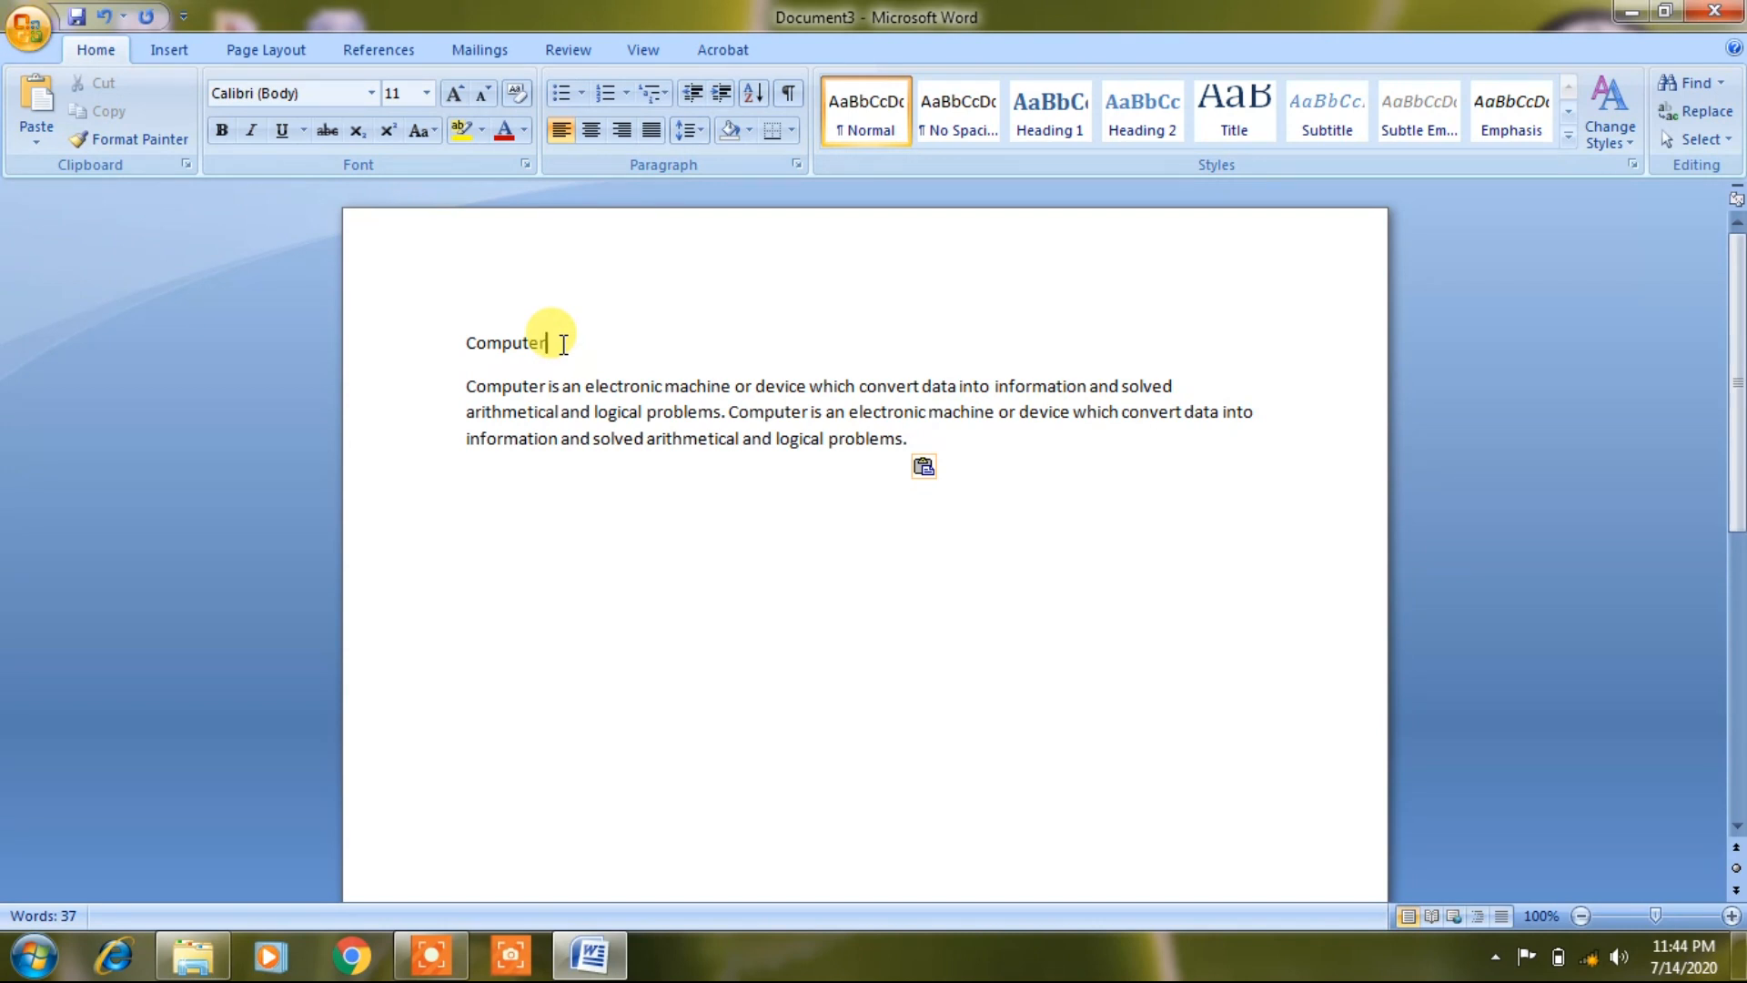
drag(564, 344, 456, 358)
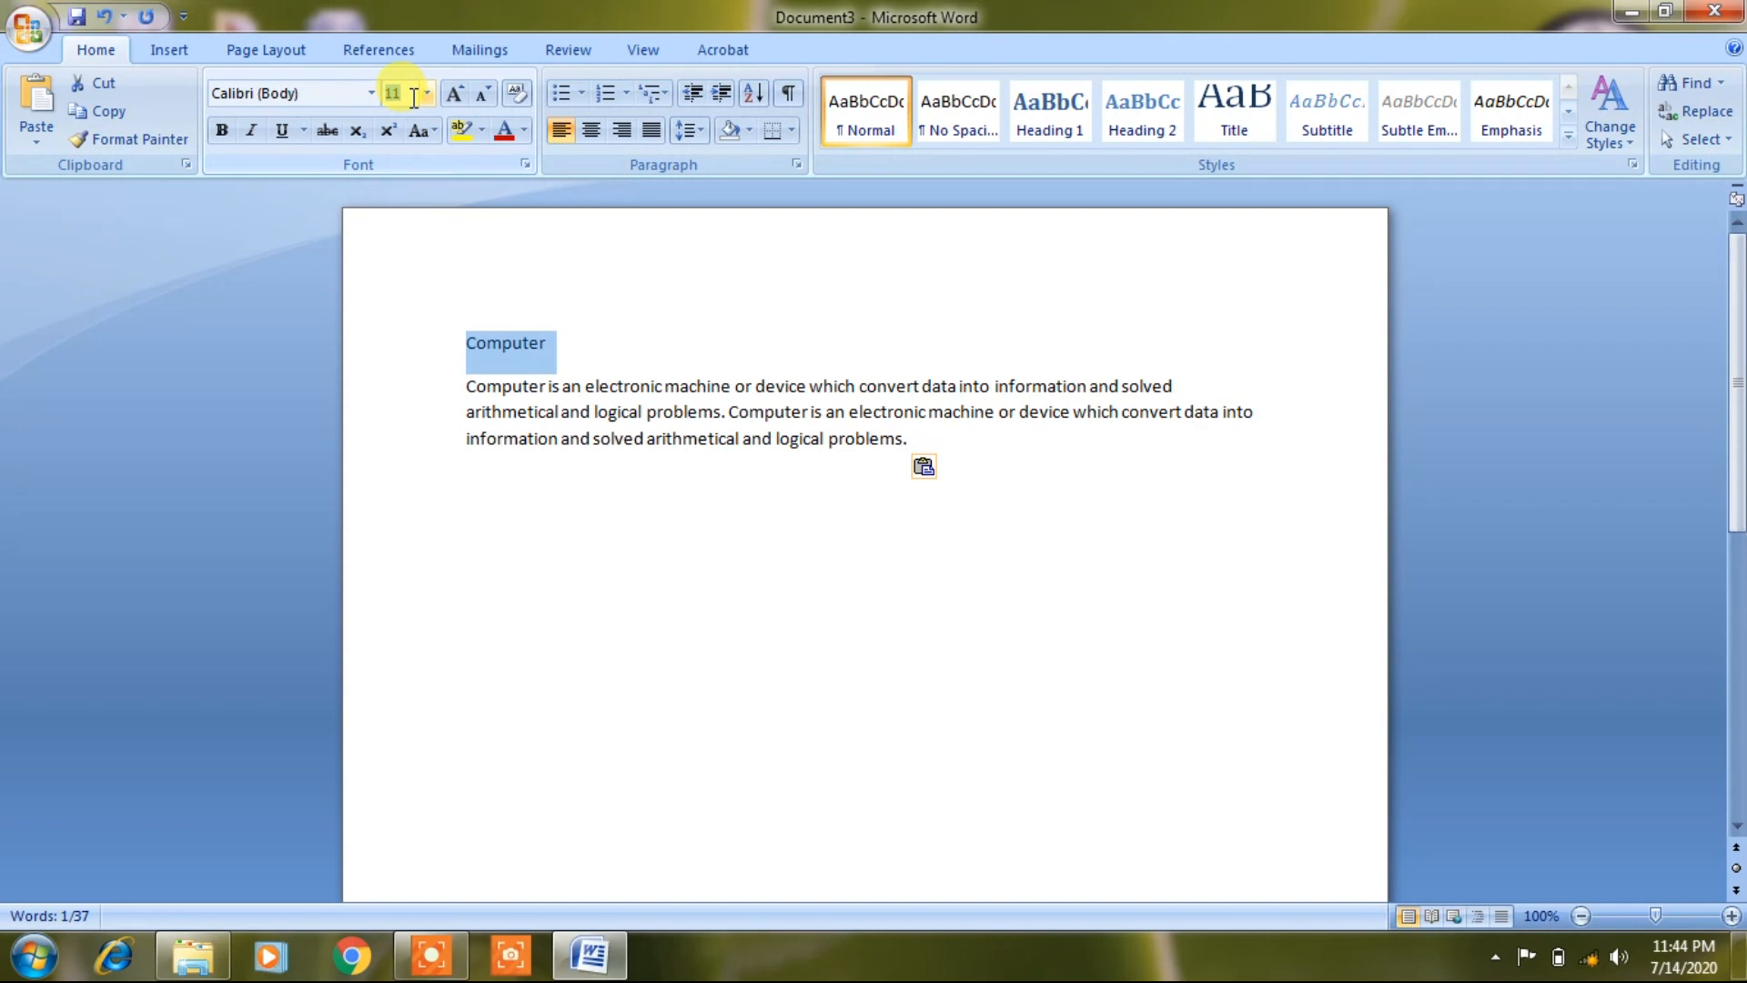
text(1)
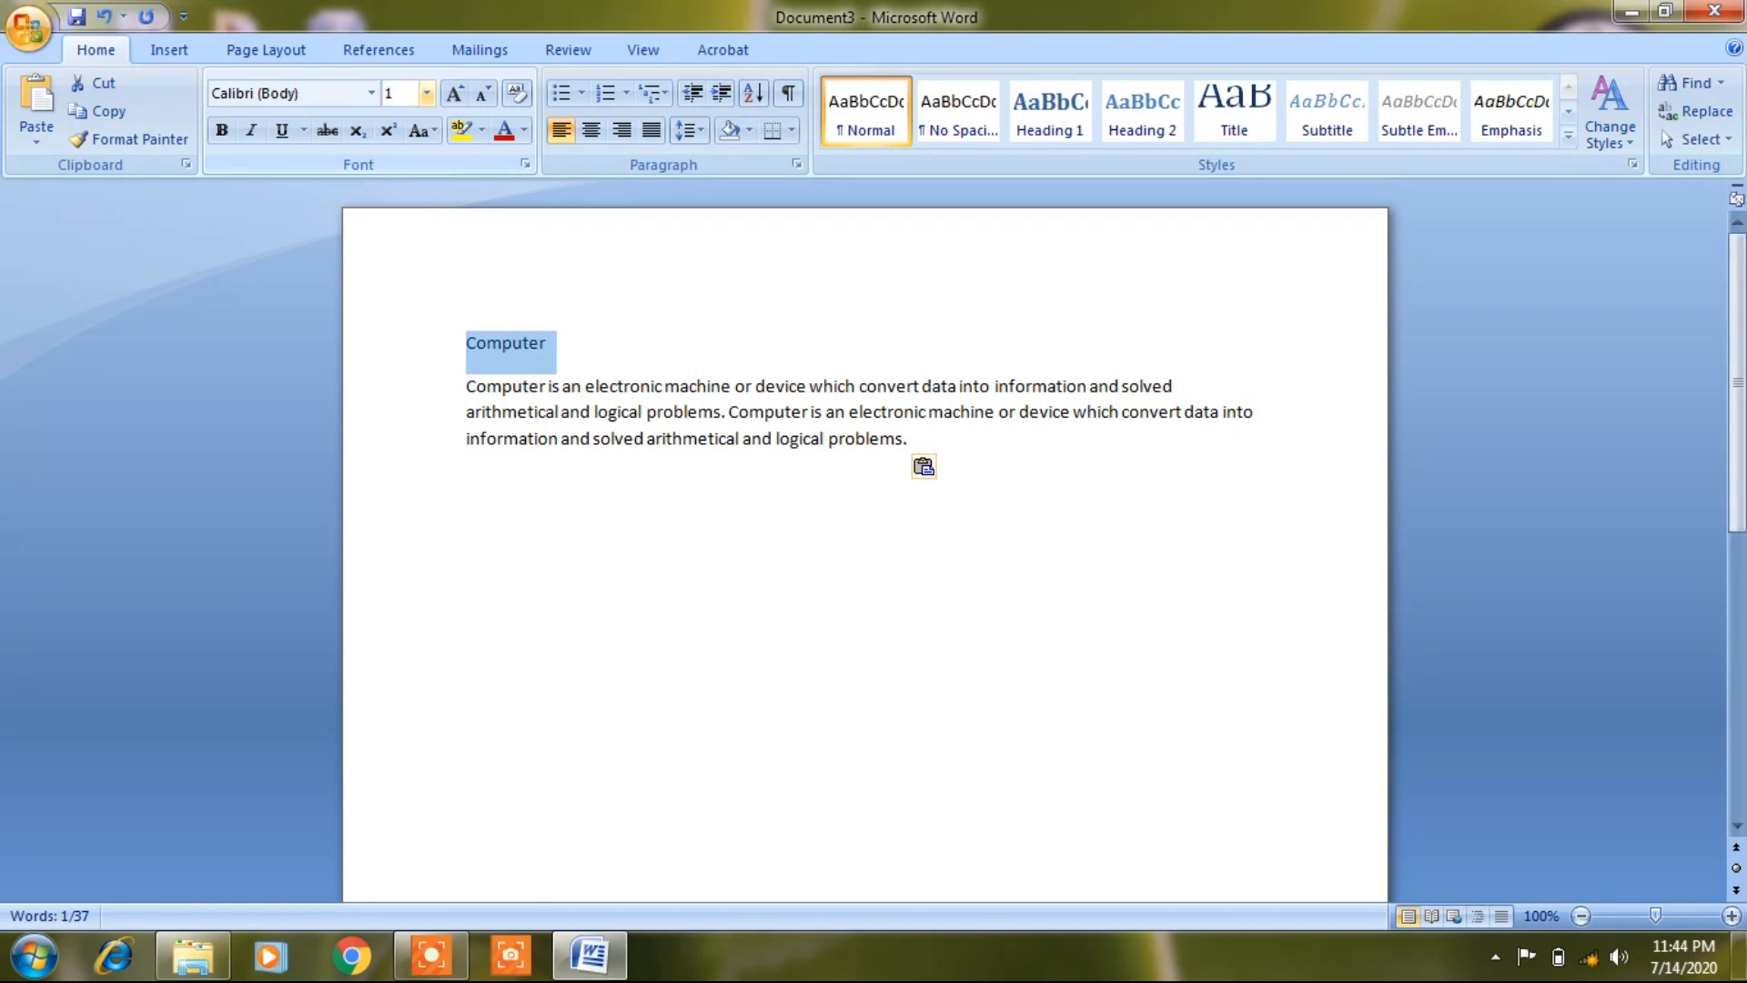
text(5)
key(Return)
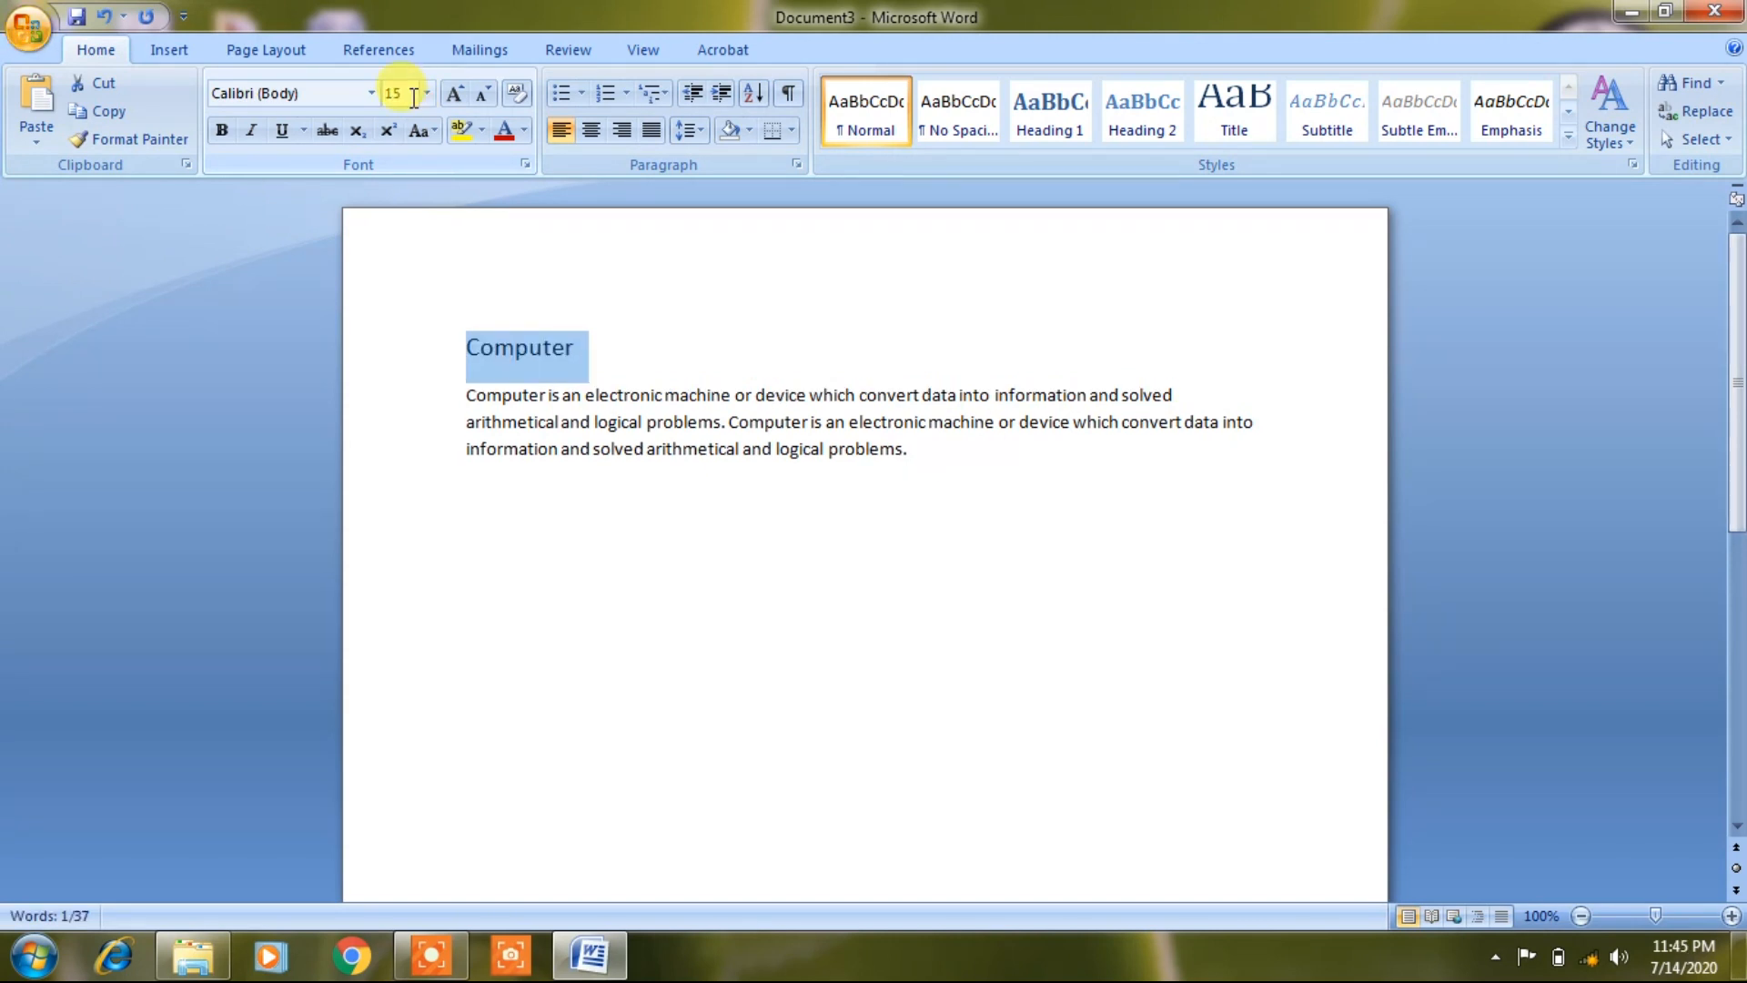
click(224, 130)
Set the "Computer" heading's font to Bodoni MT Black and look through the other available fonts
click(369, 94)
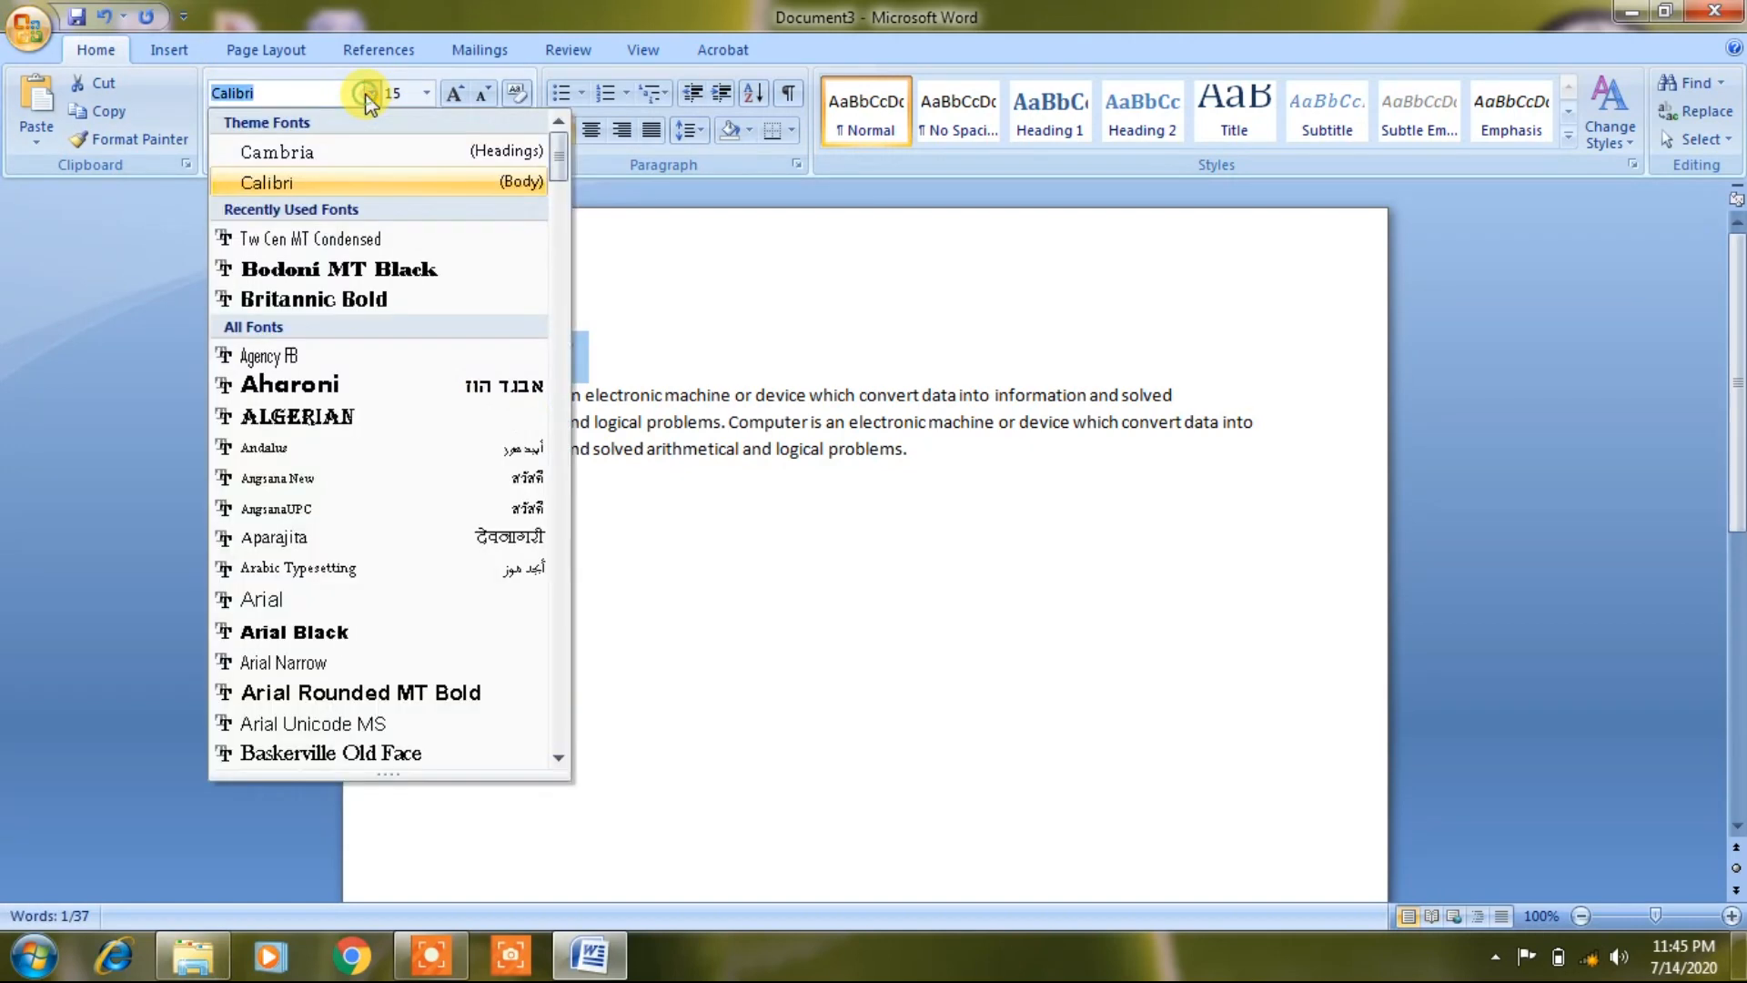
click(353, 273)
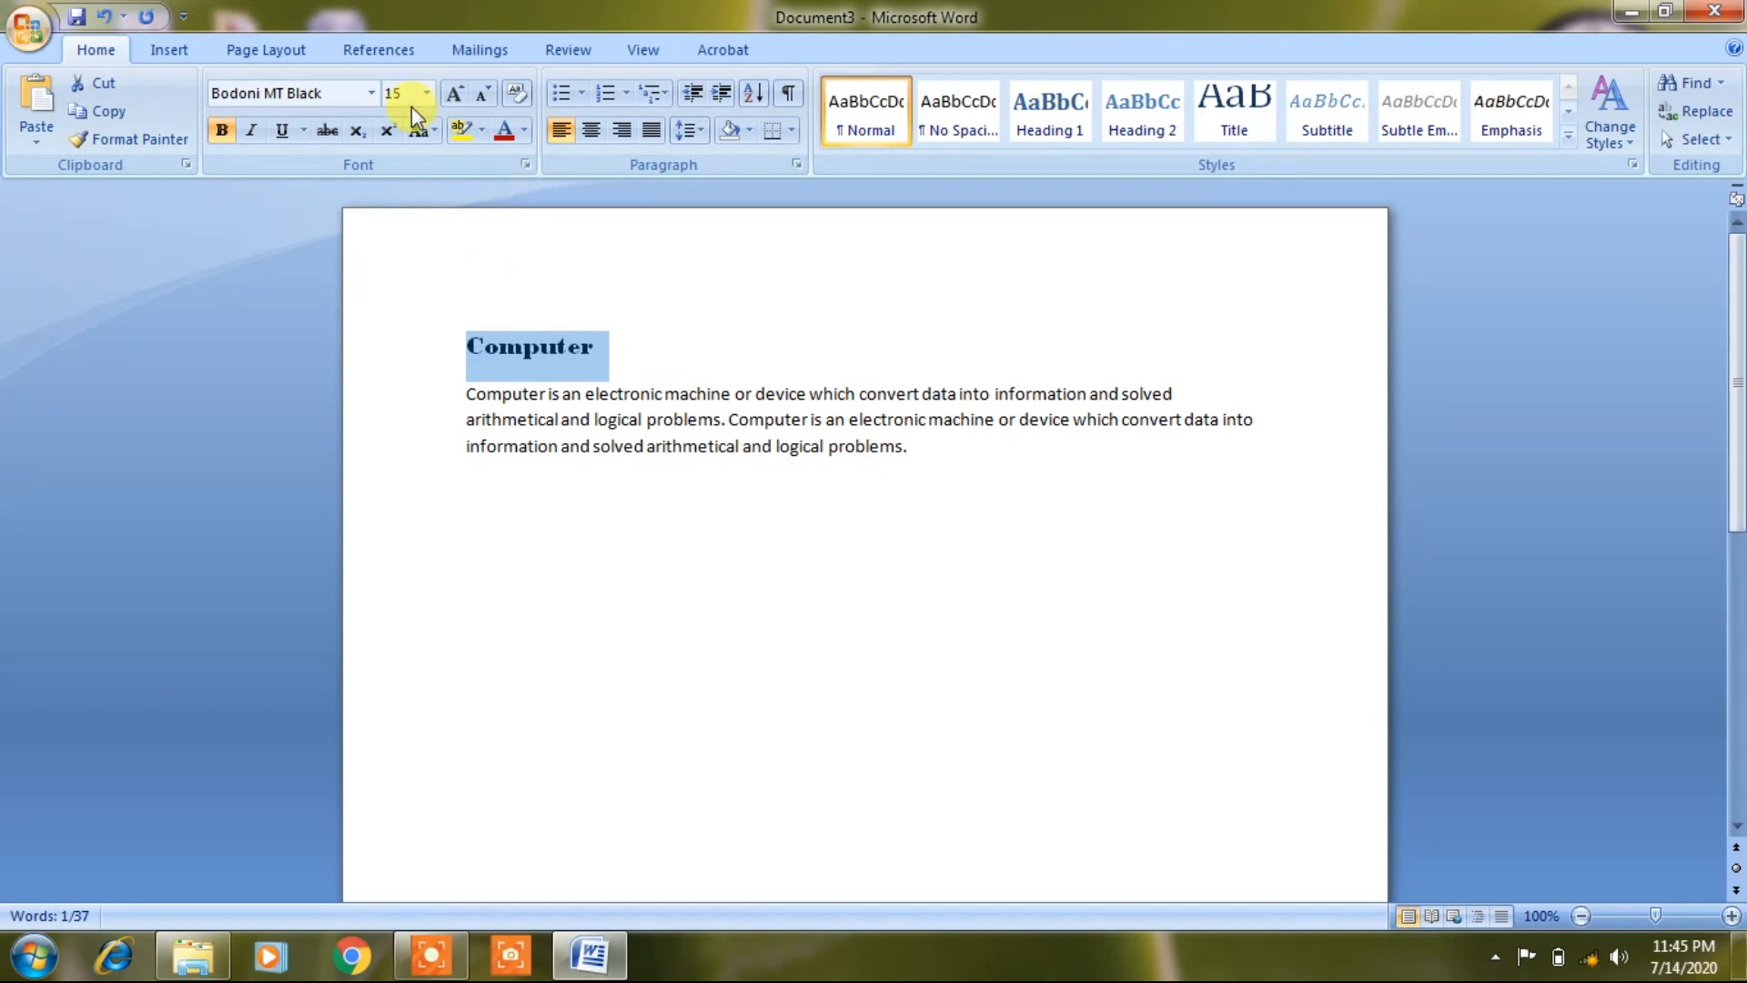
click(372, 92)
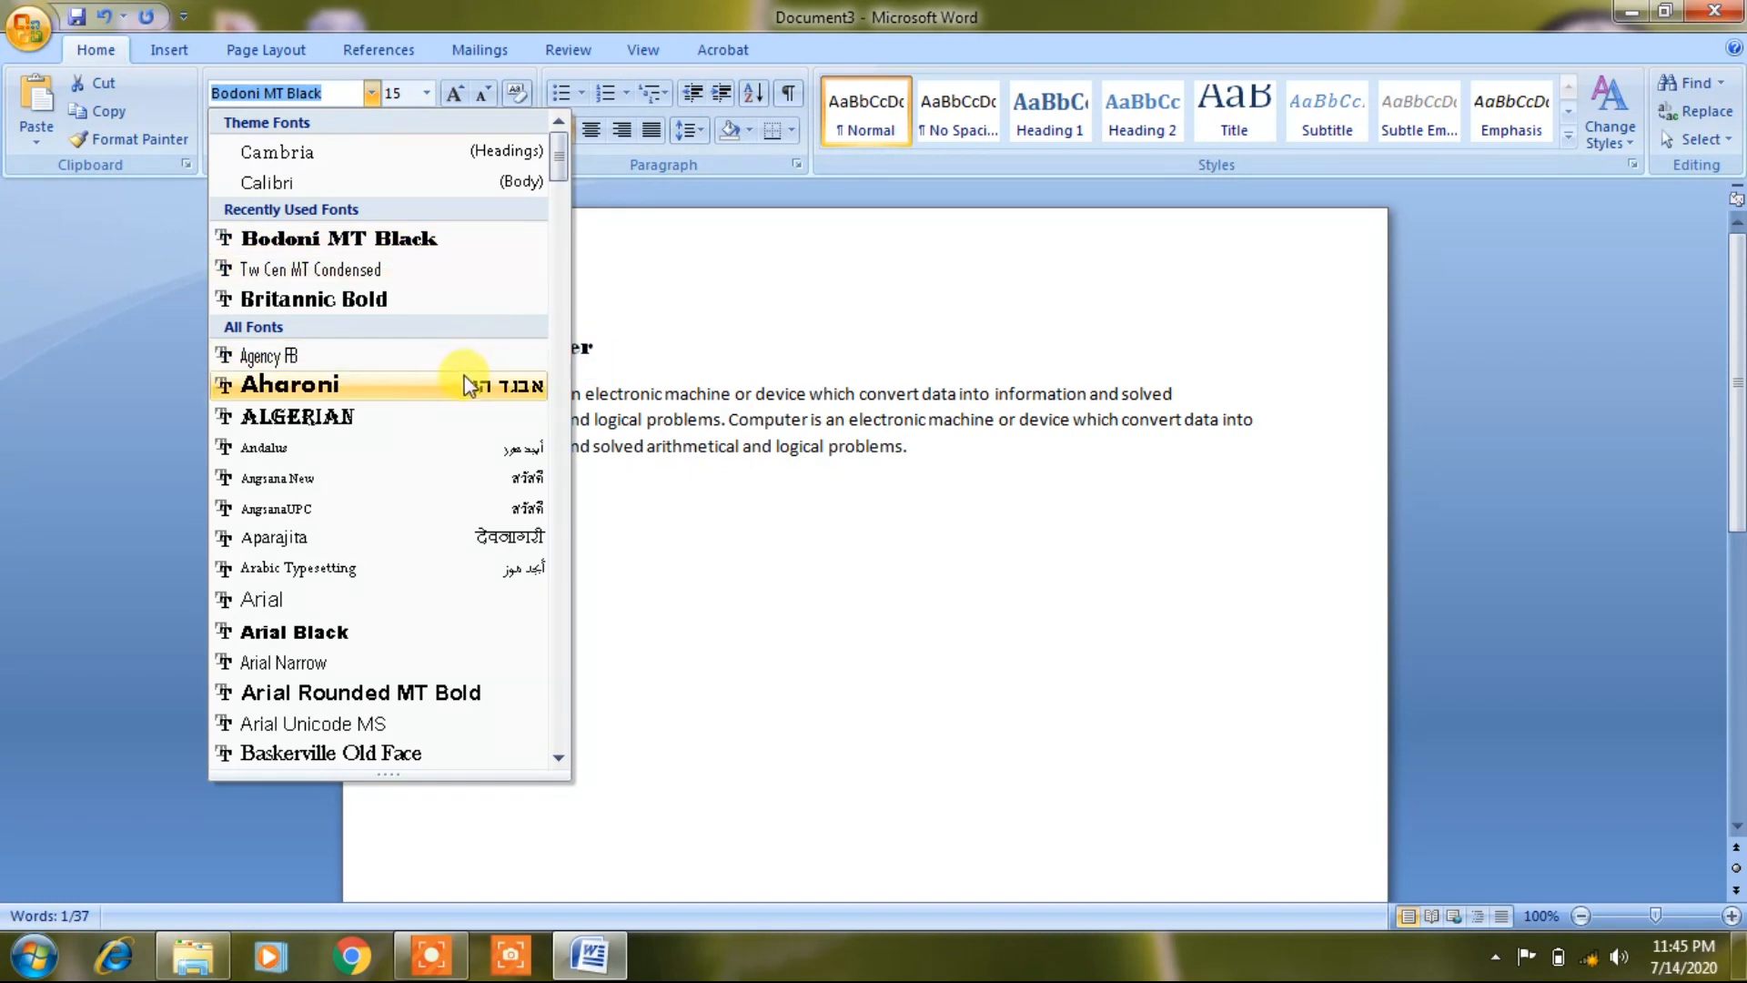
key(Escape)
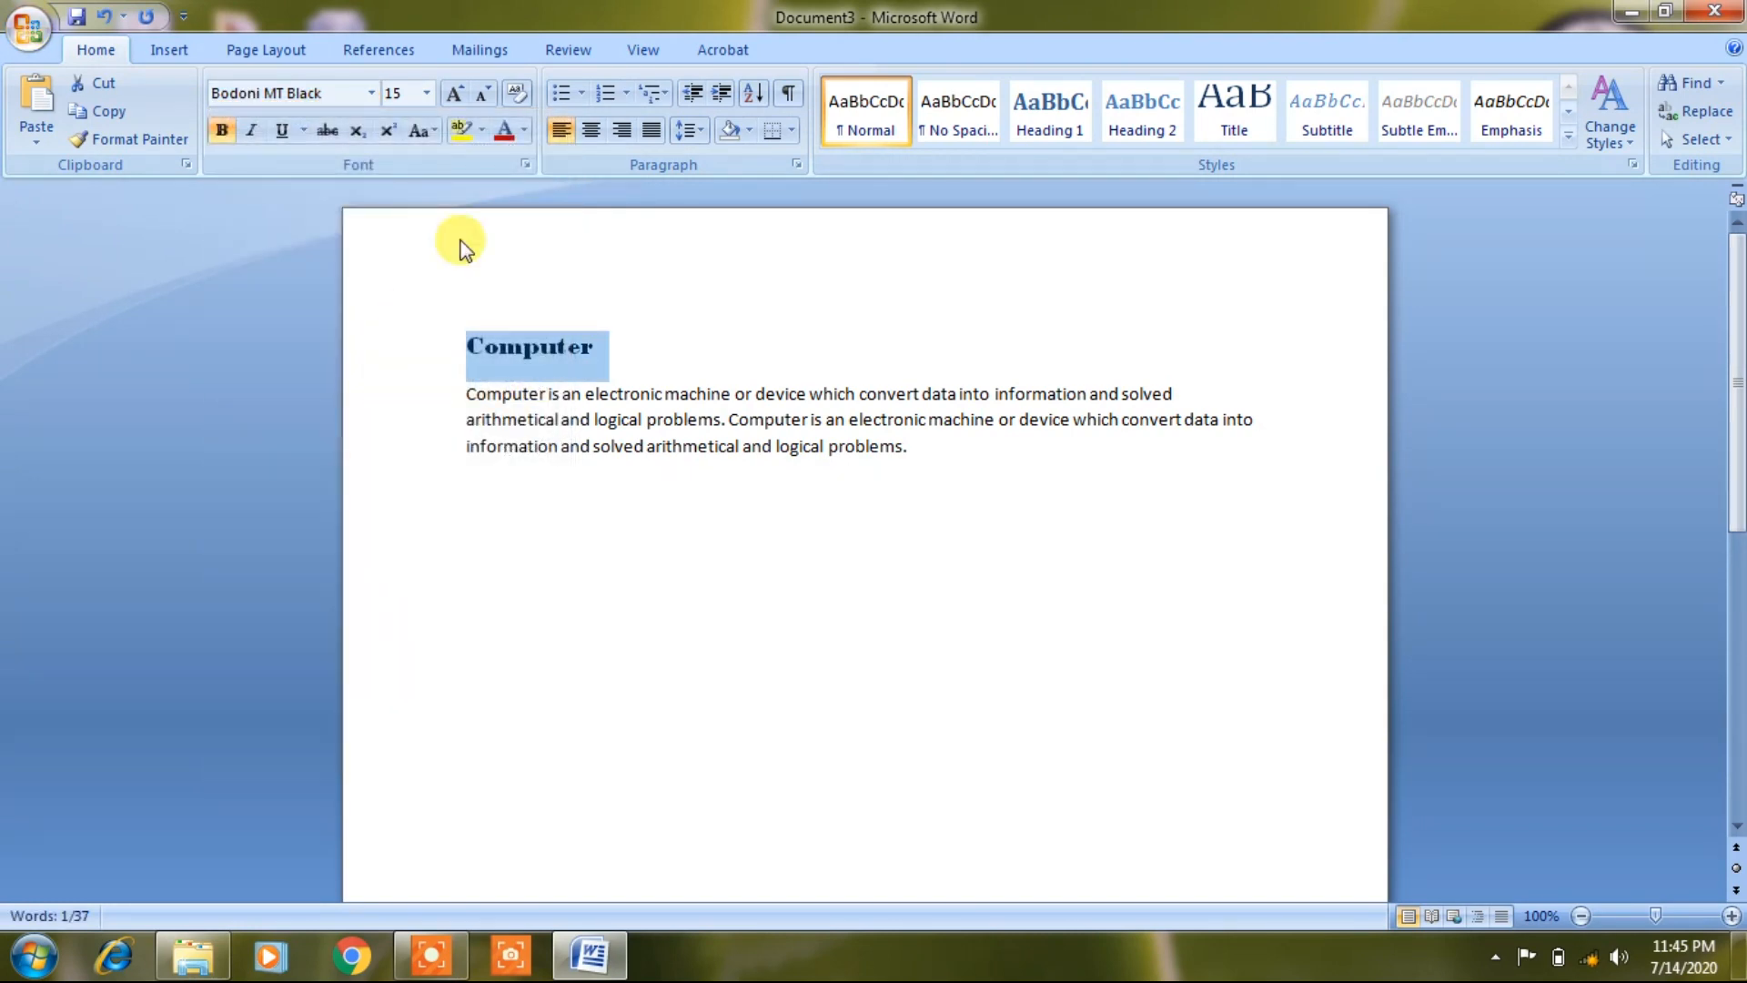
Change the "Computer" heading's font to Cooper Black
click(372, 93)
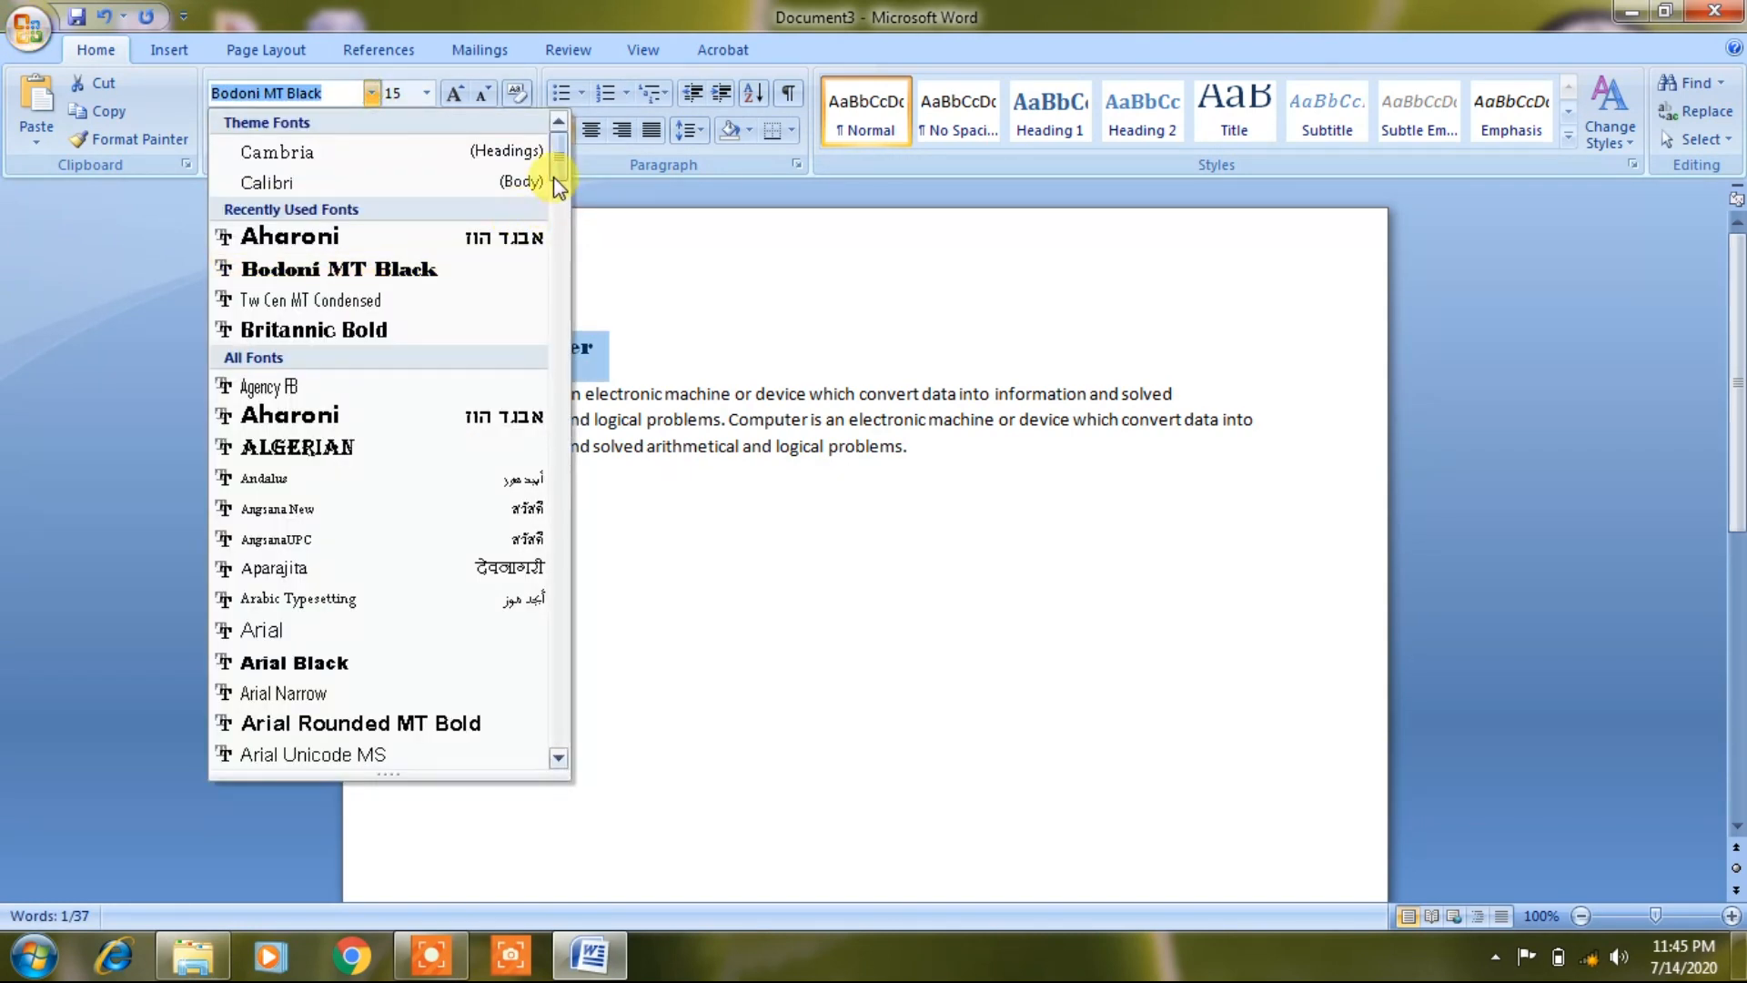
drag(557, 175, 562, 303)
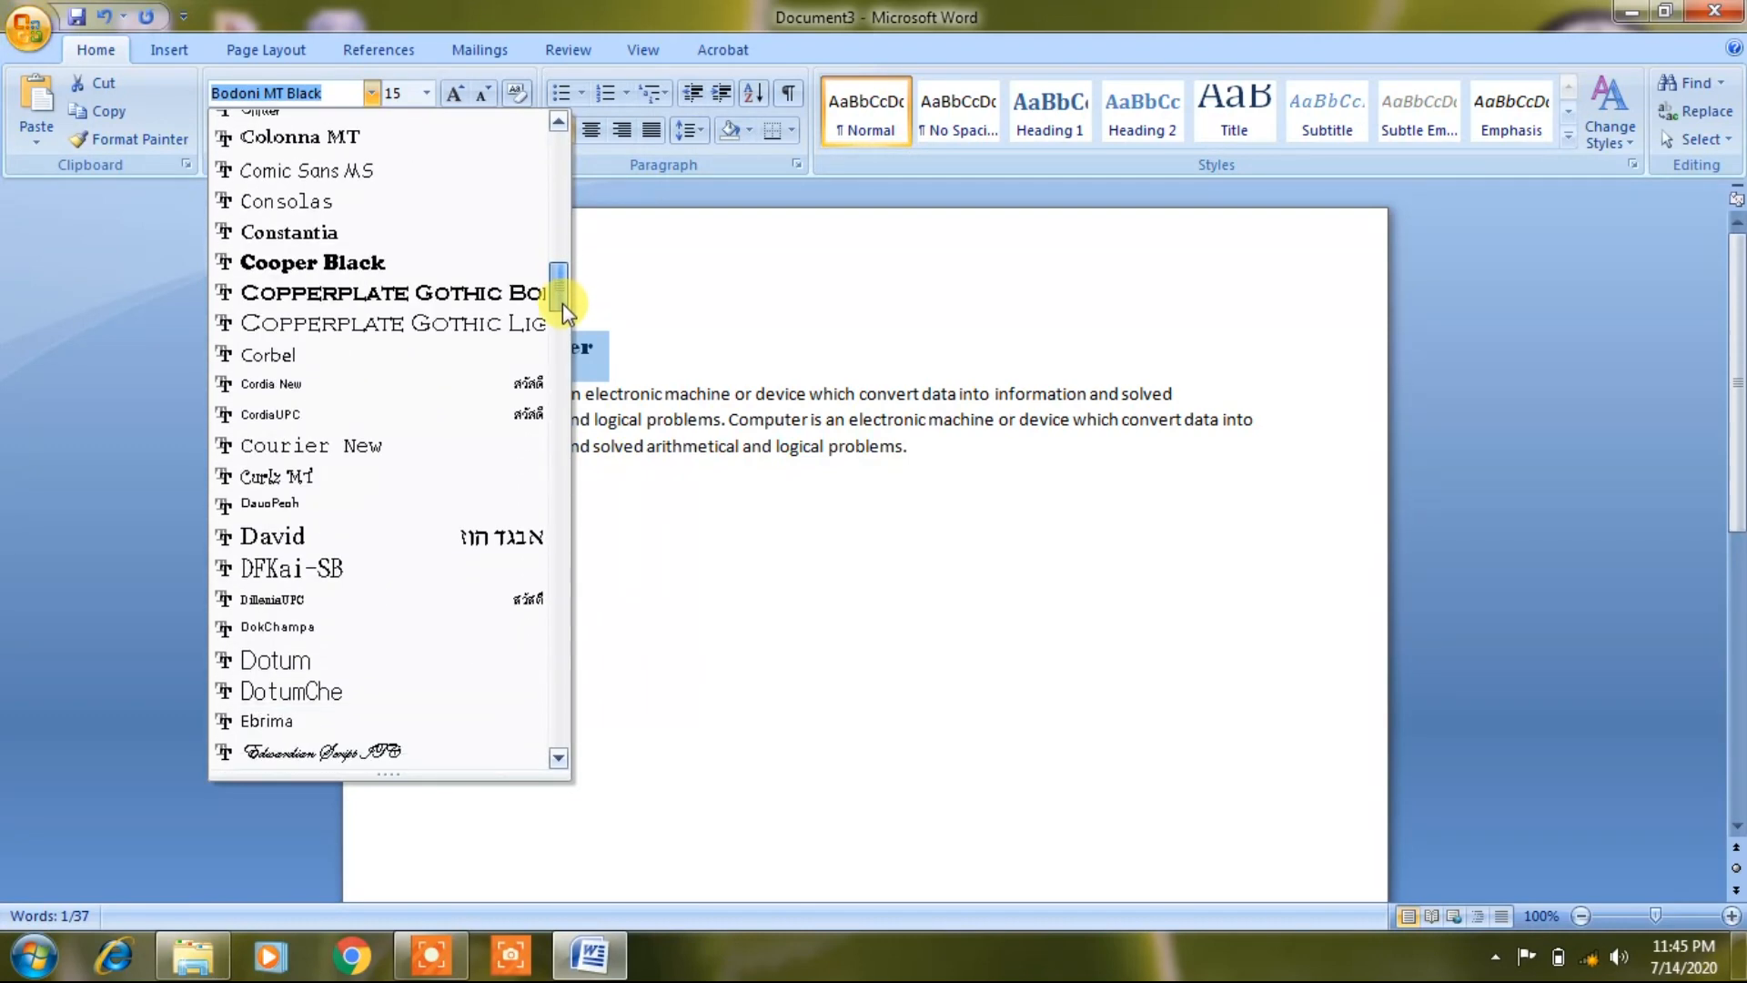
click(435, 264)
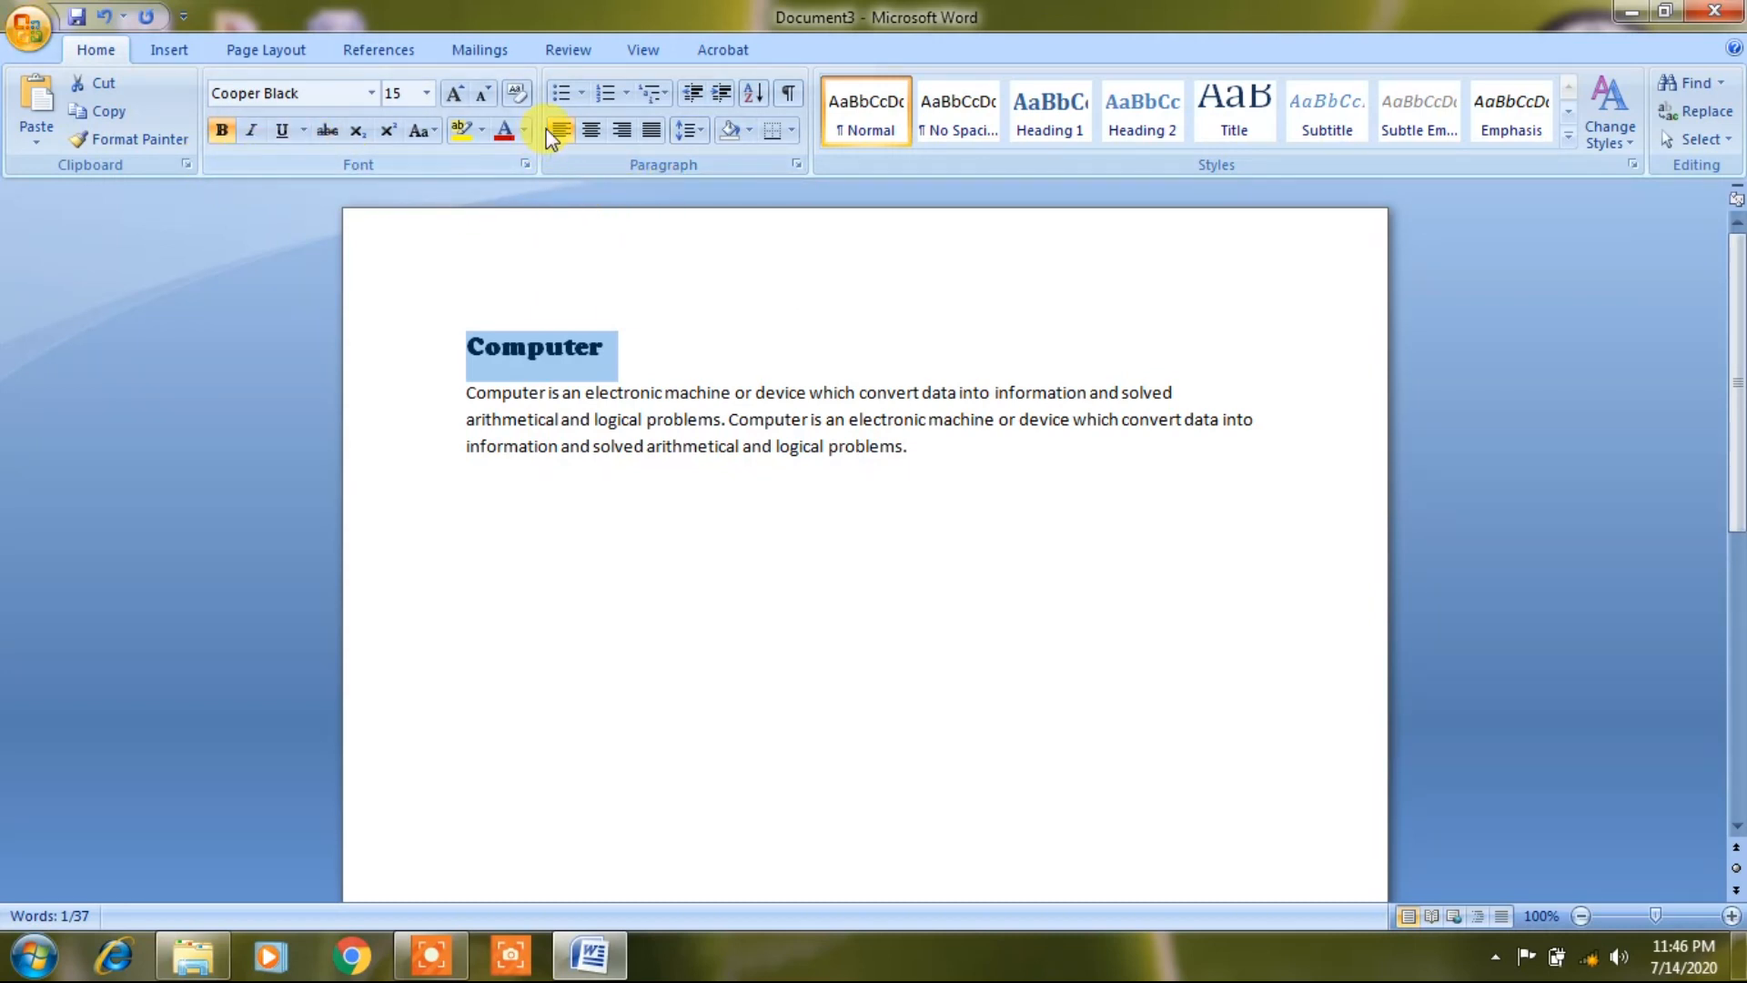
click(797, 167)
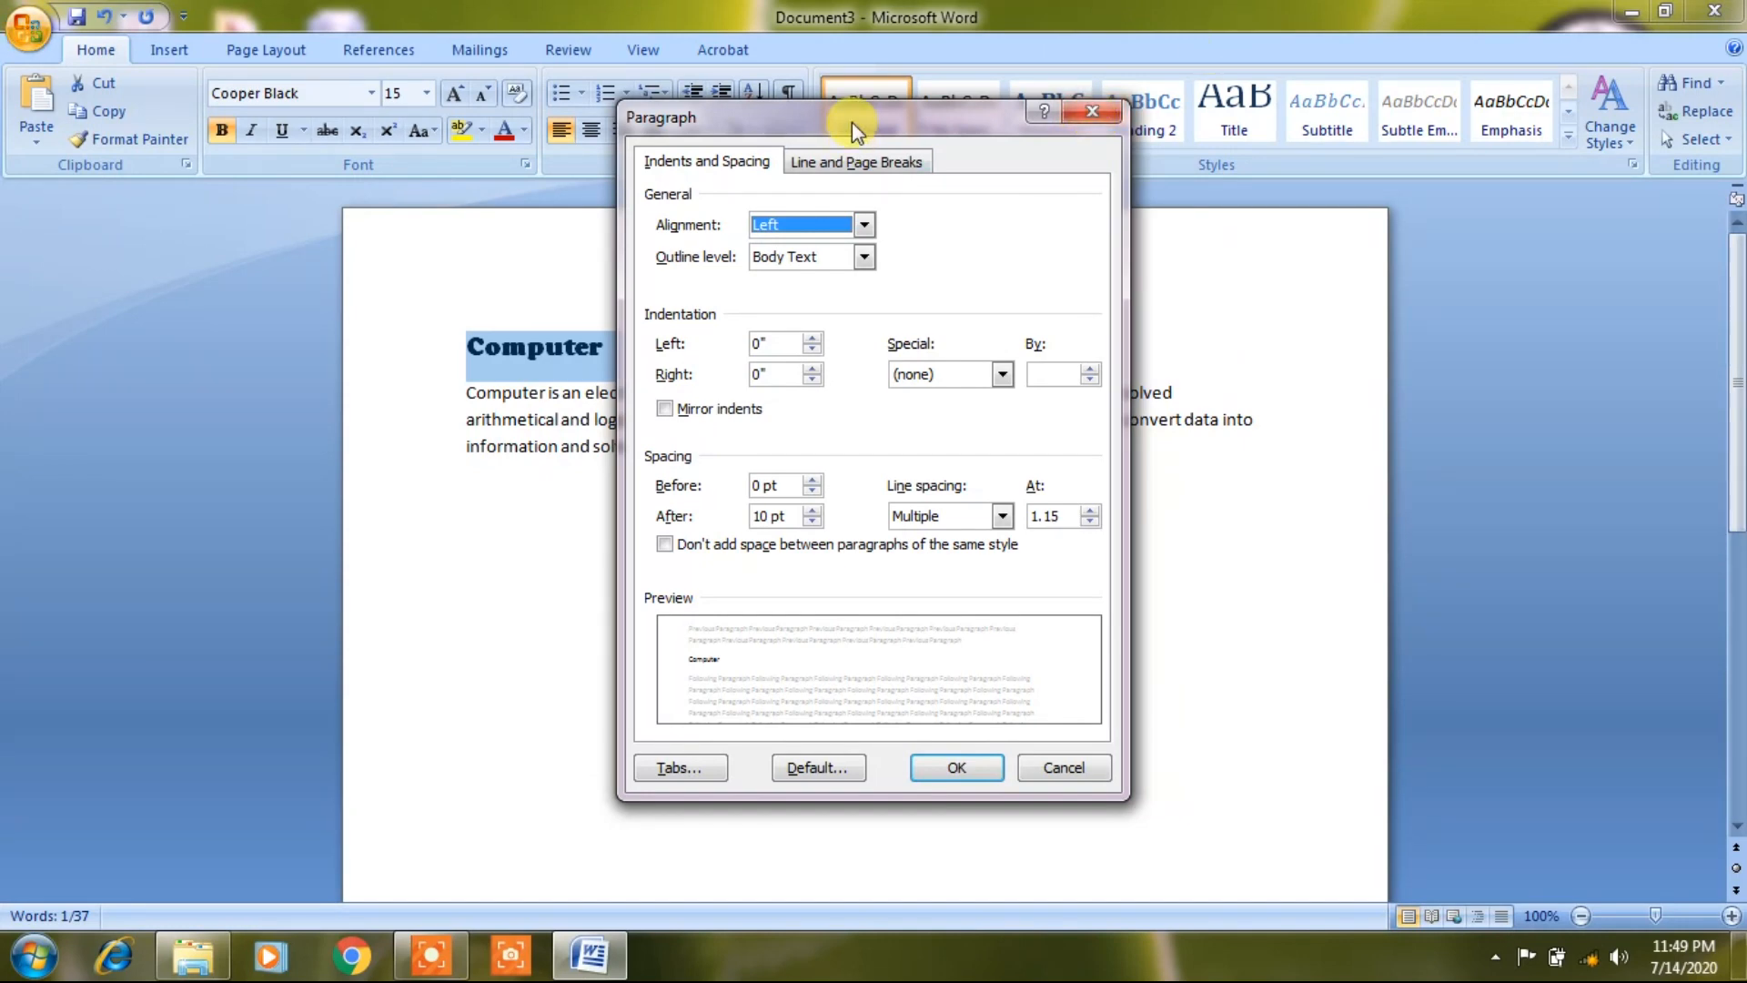
drag(851, 122, 1359, 100)
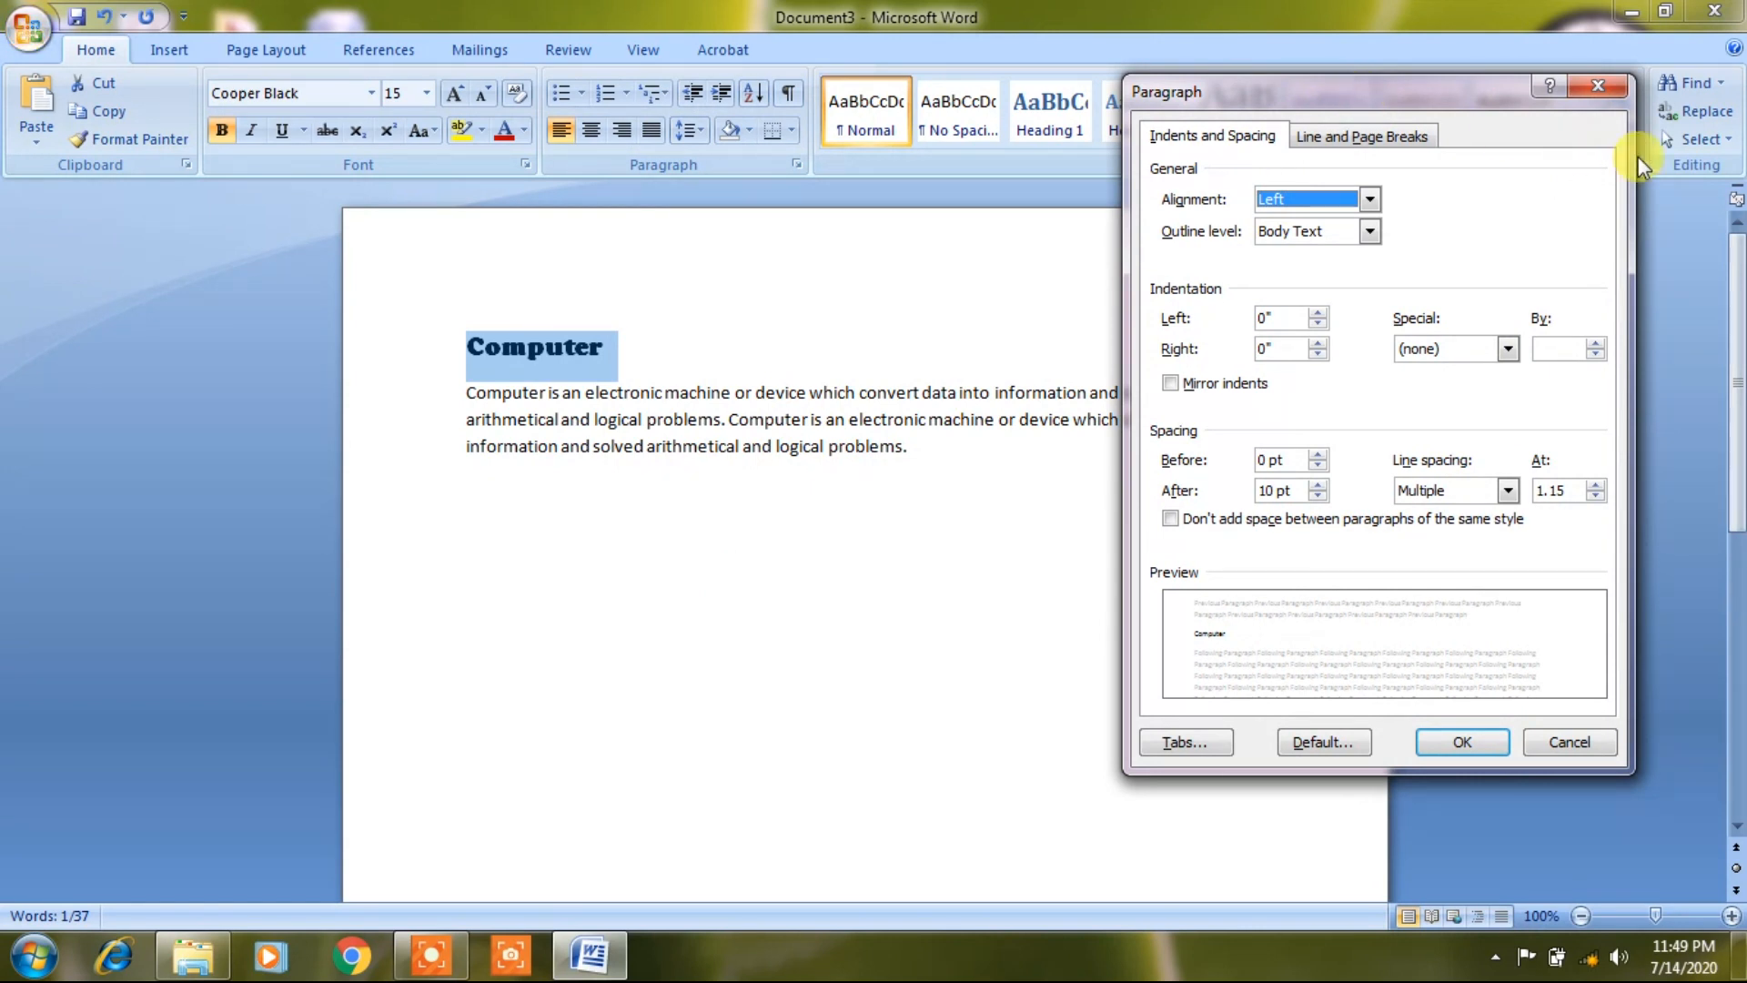
click(1598, 85)
click(705, 375)
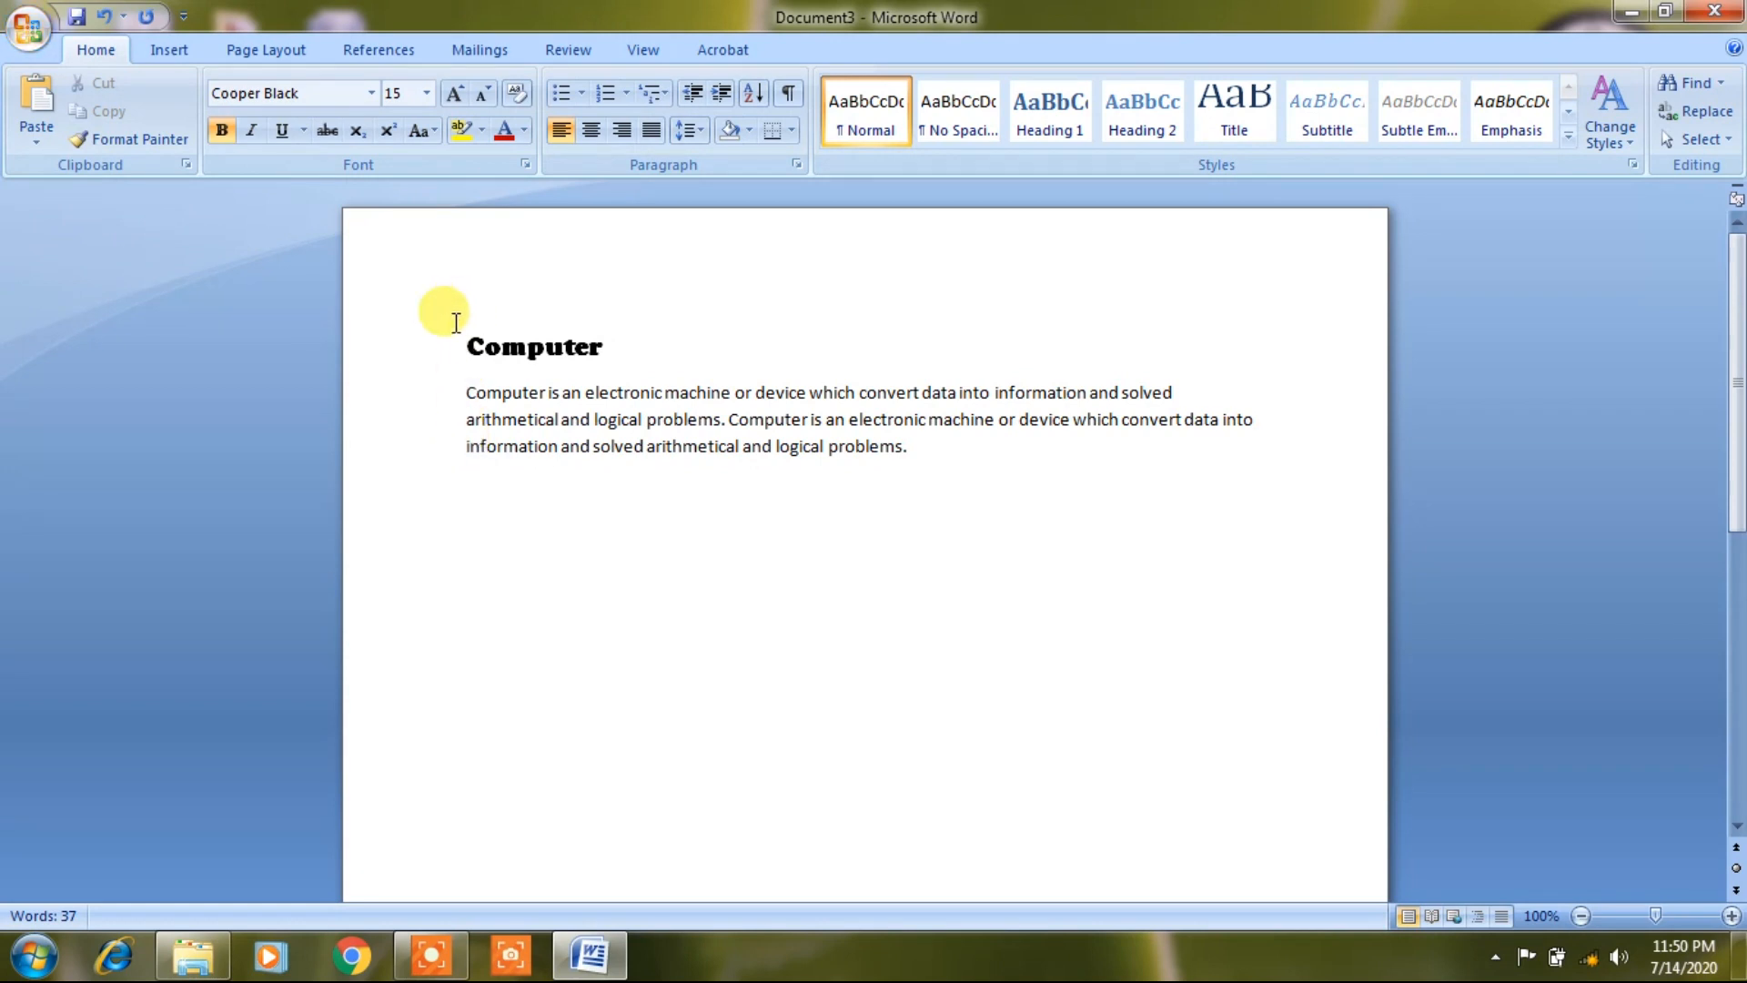
Set the "Computer" heading's alignment to Centered in the Paragraph settings and apply it
drag(466, 355, 608, 354)
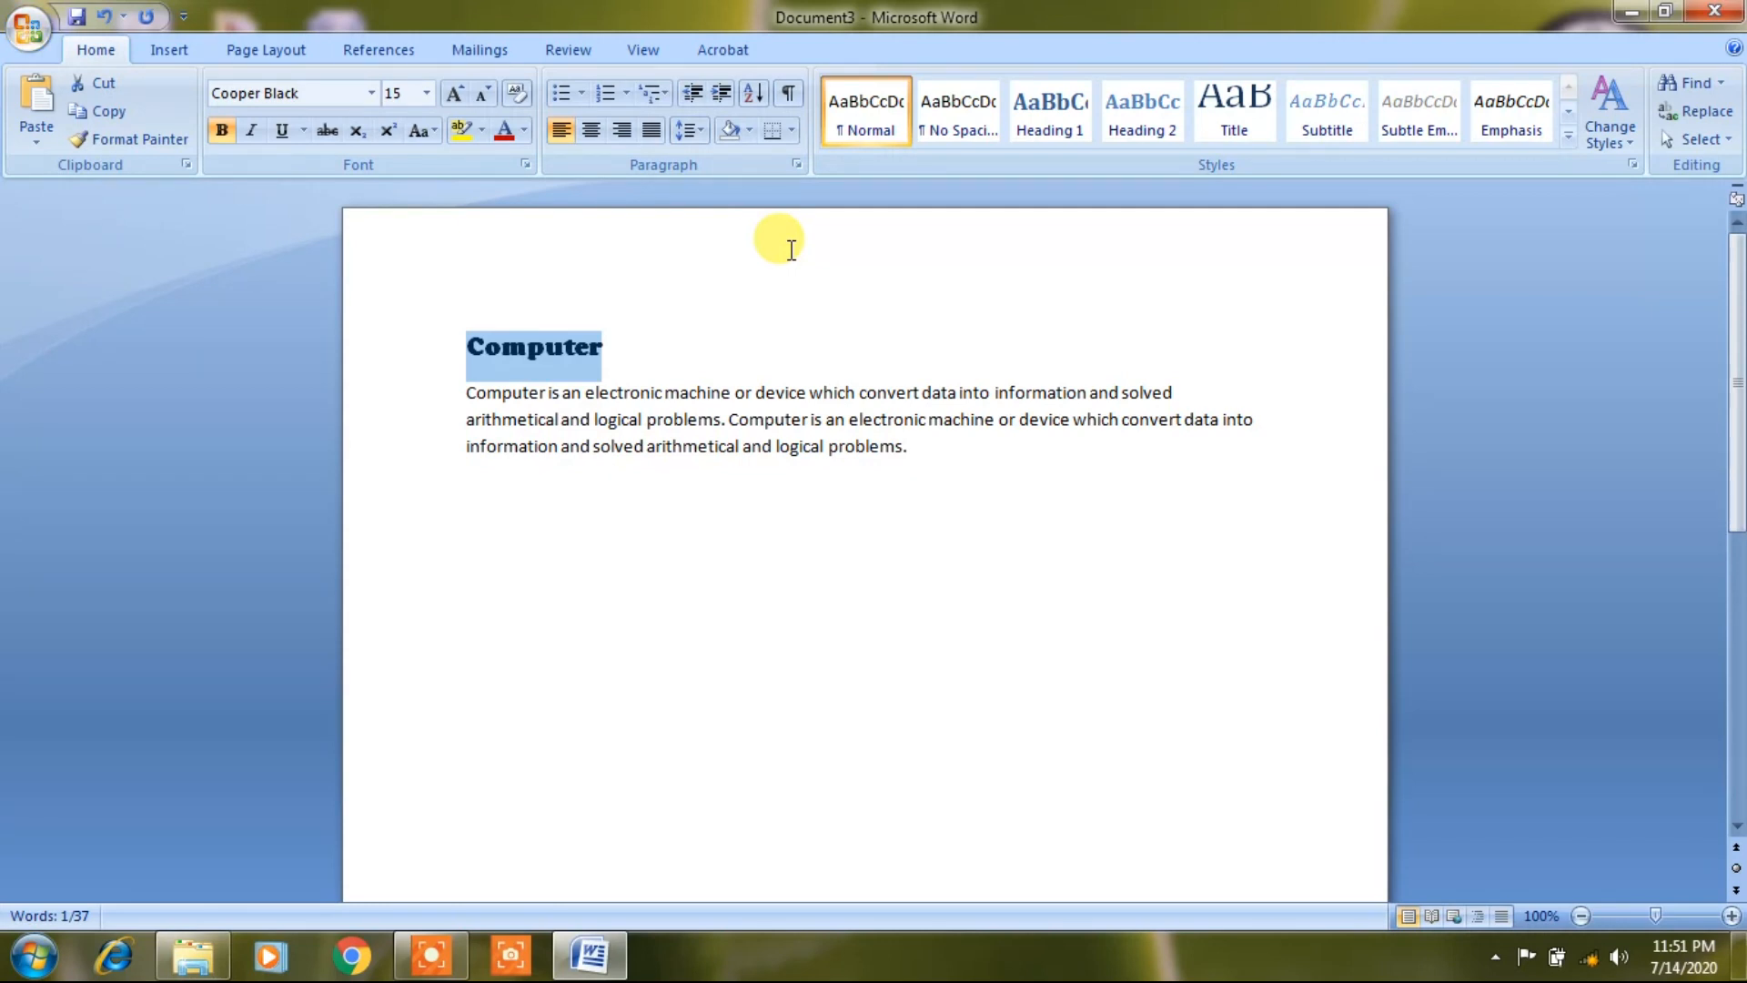
click(799, 164)
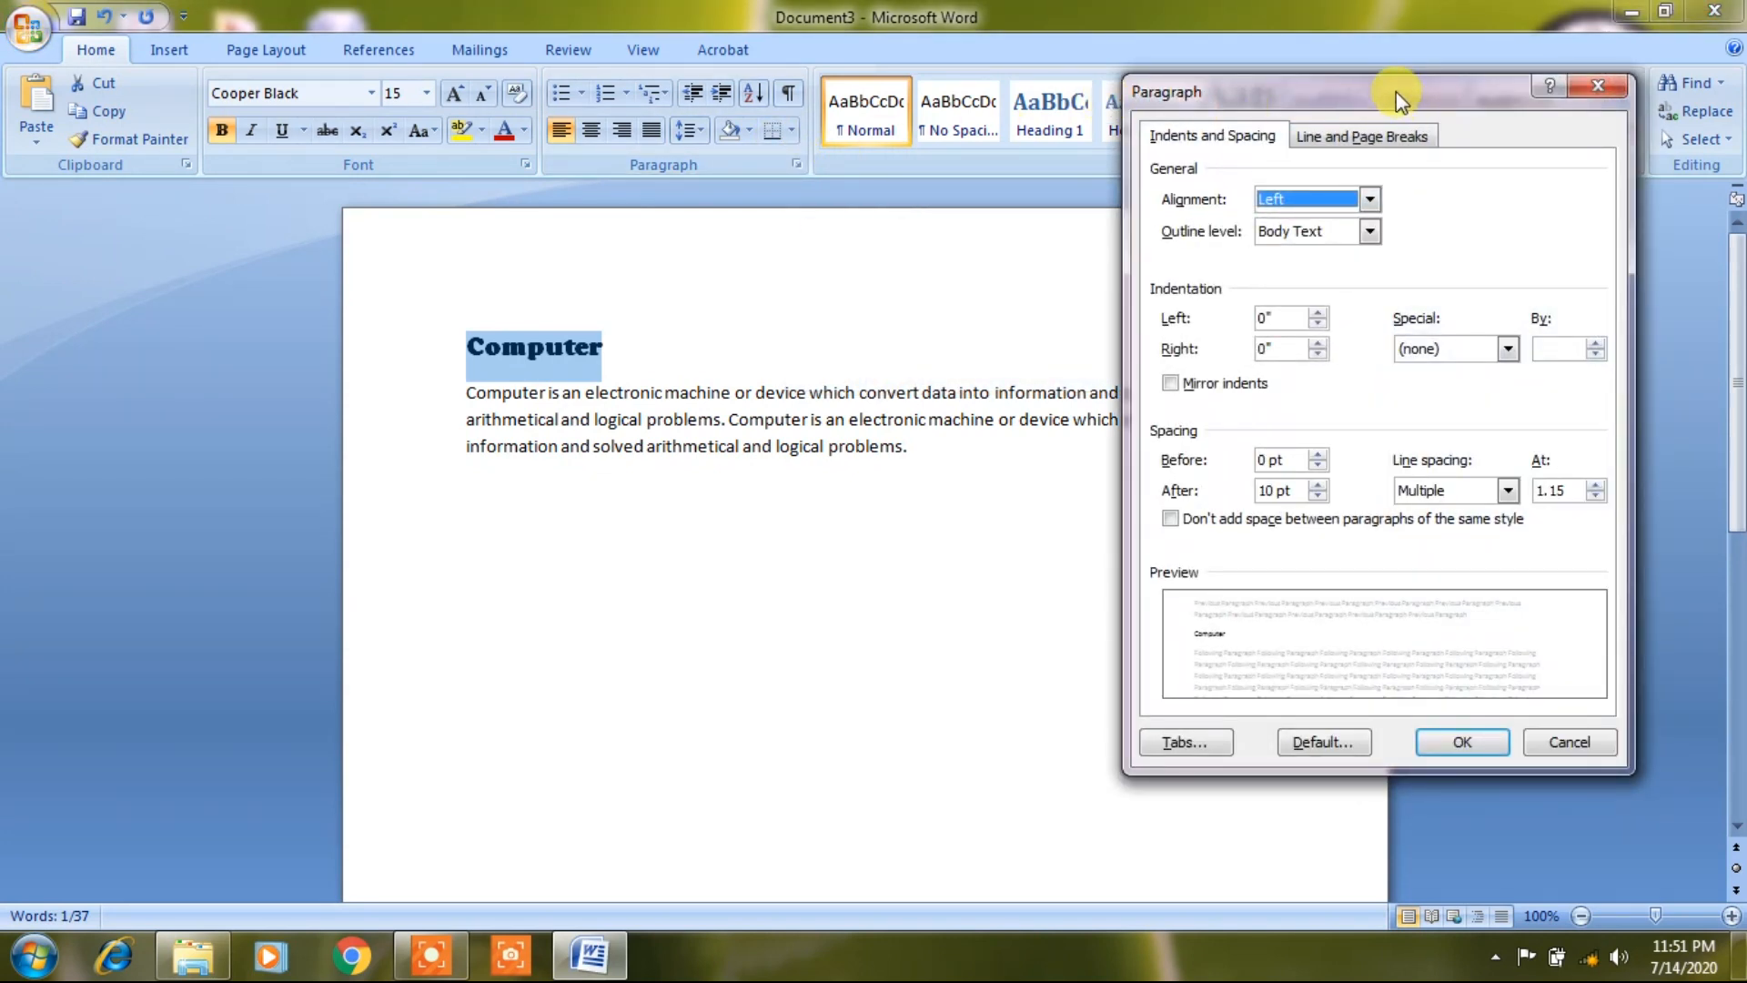
drag(1396, 91, 1339, 27)
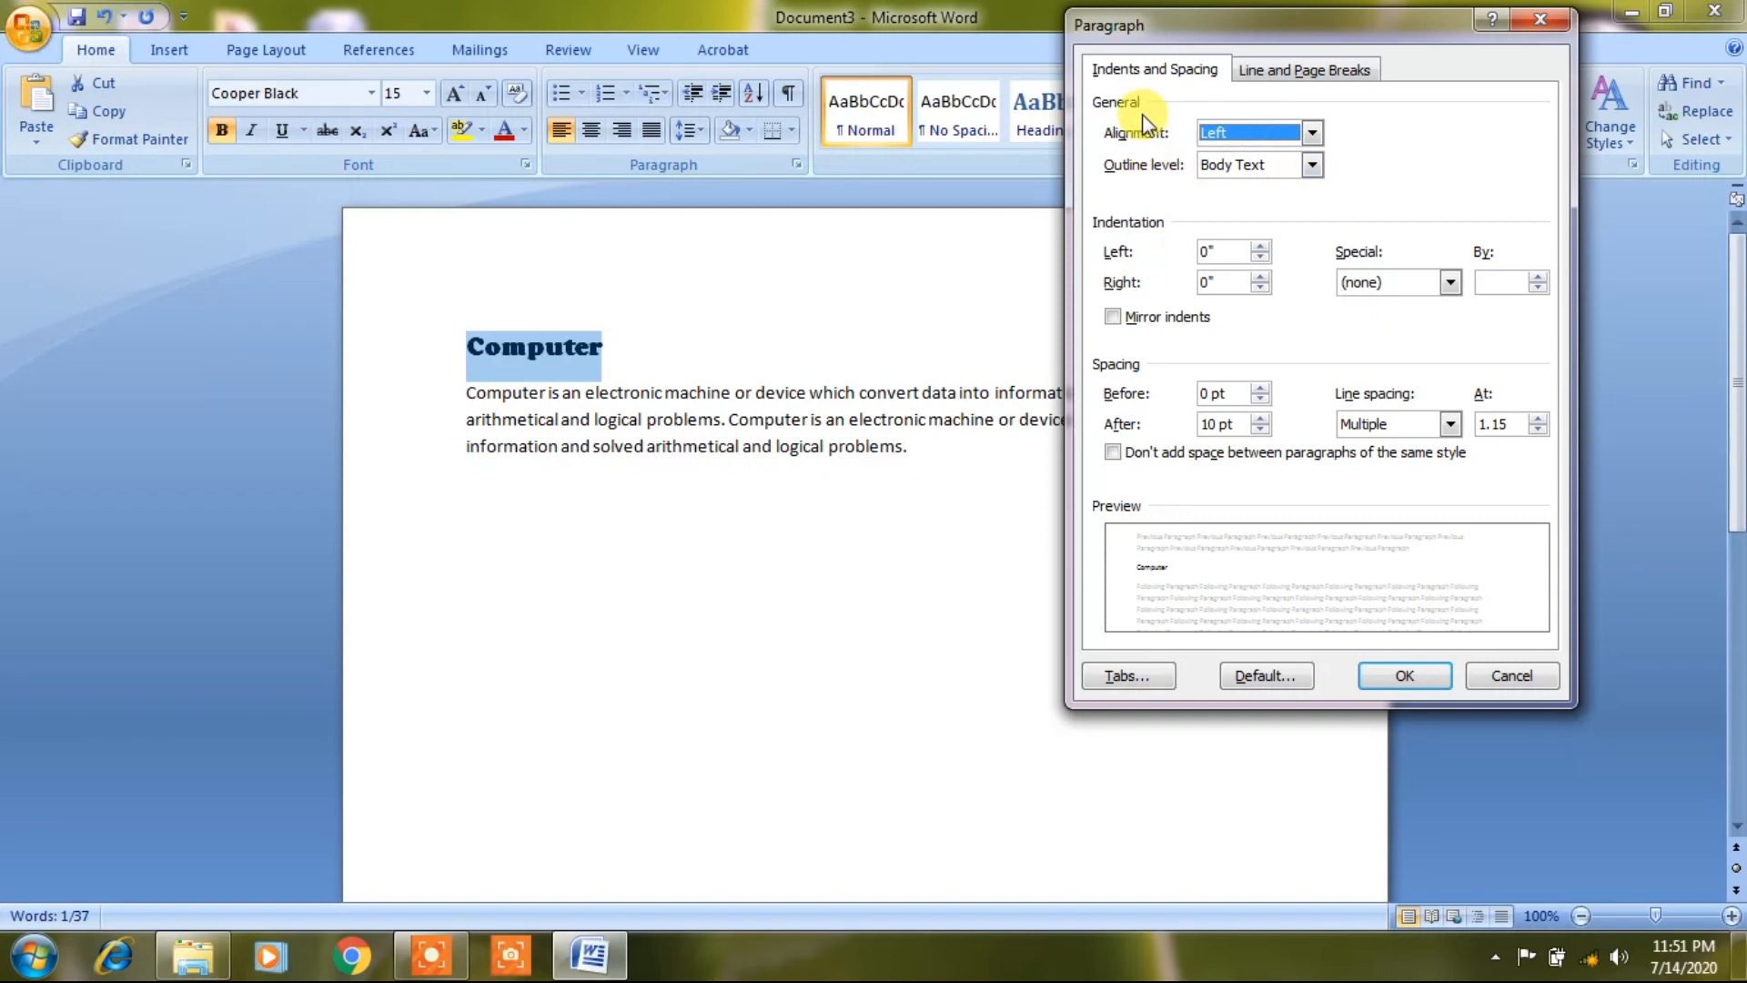
click(1247, 136)
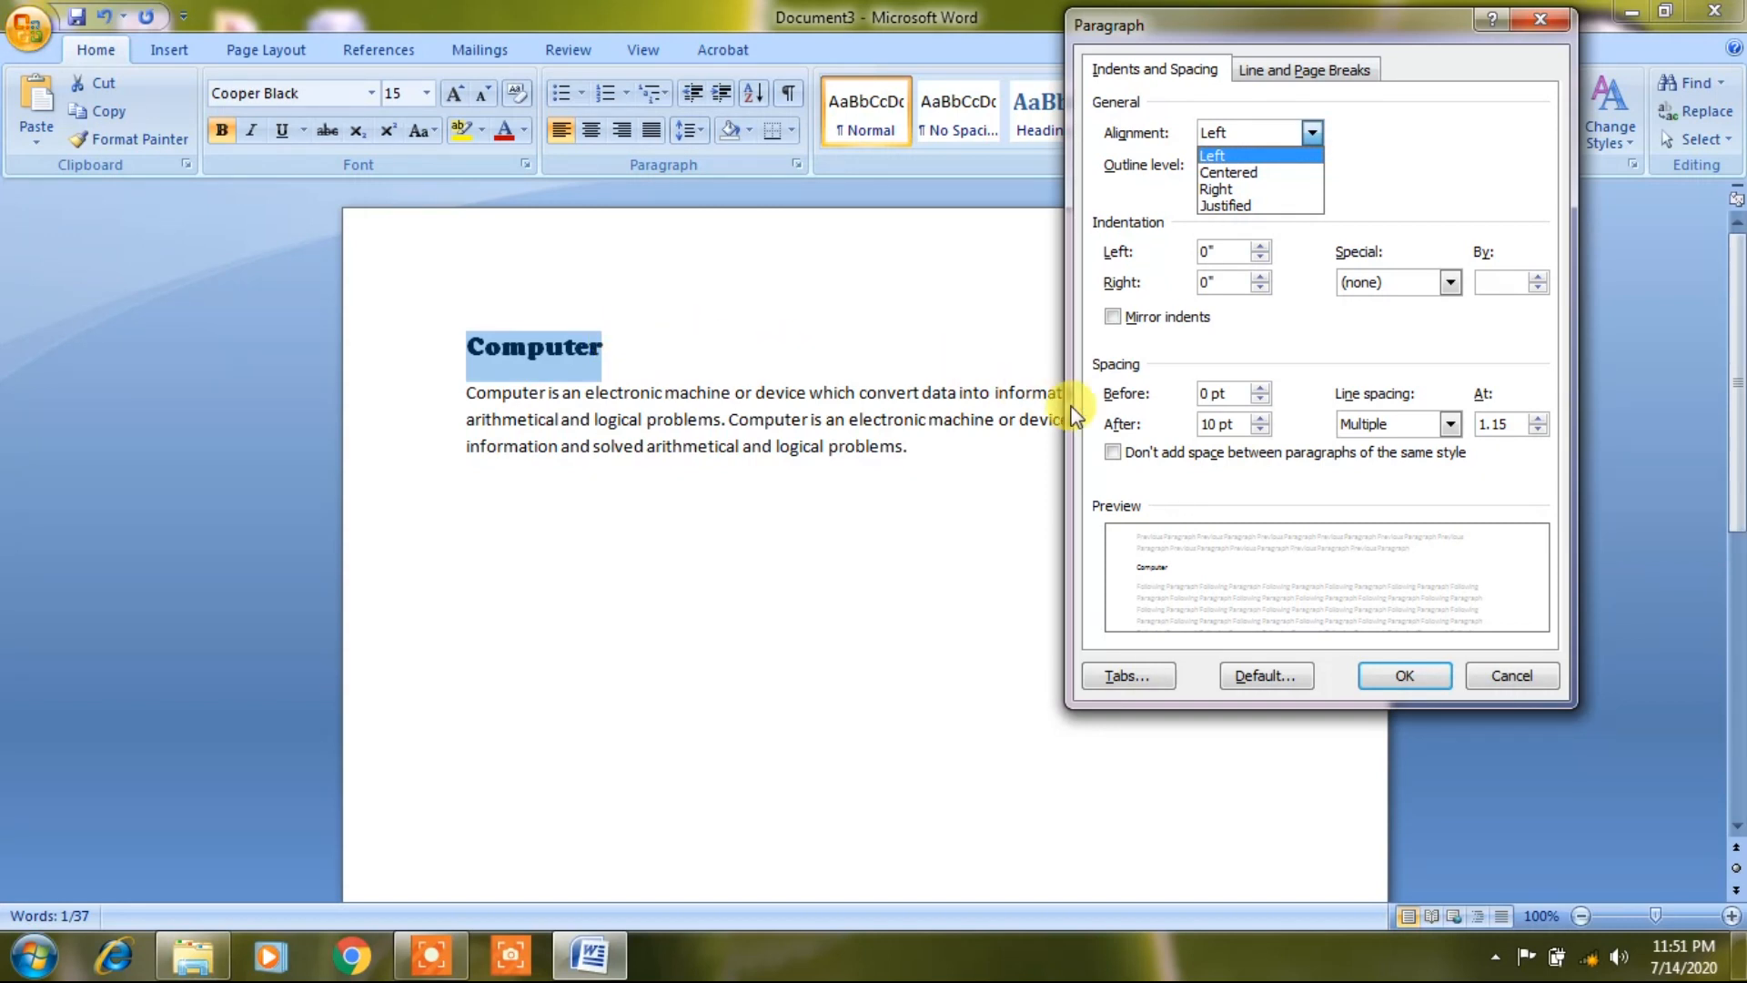
click(1274, 173)
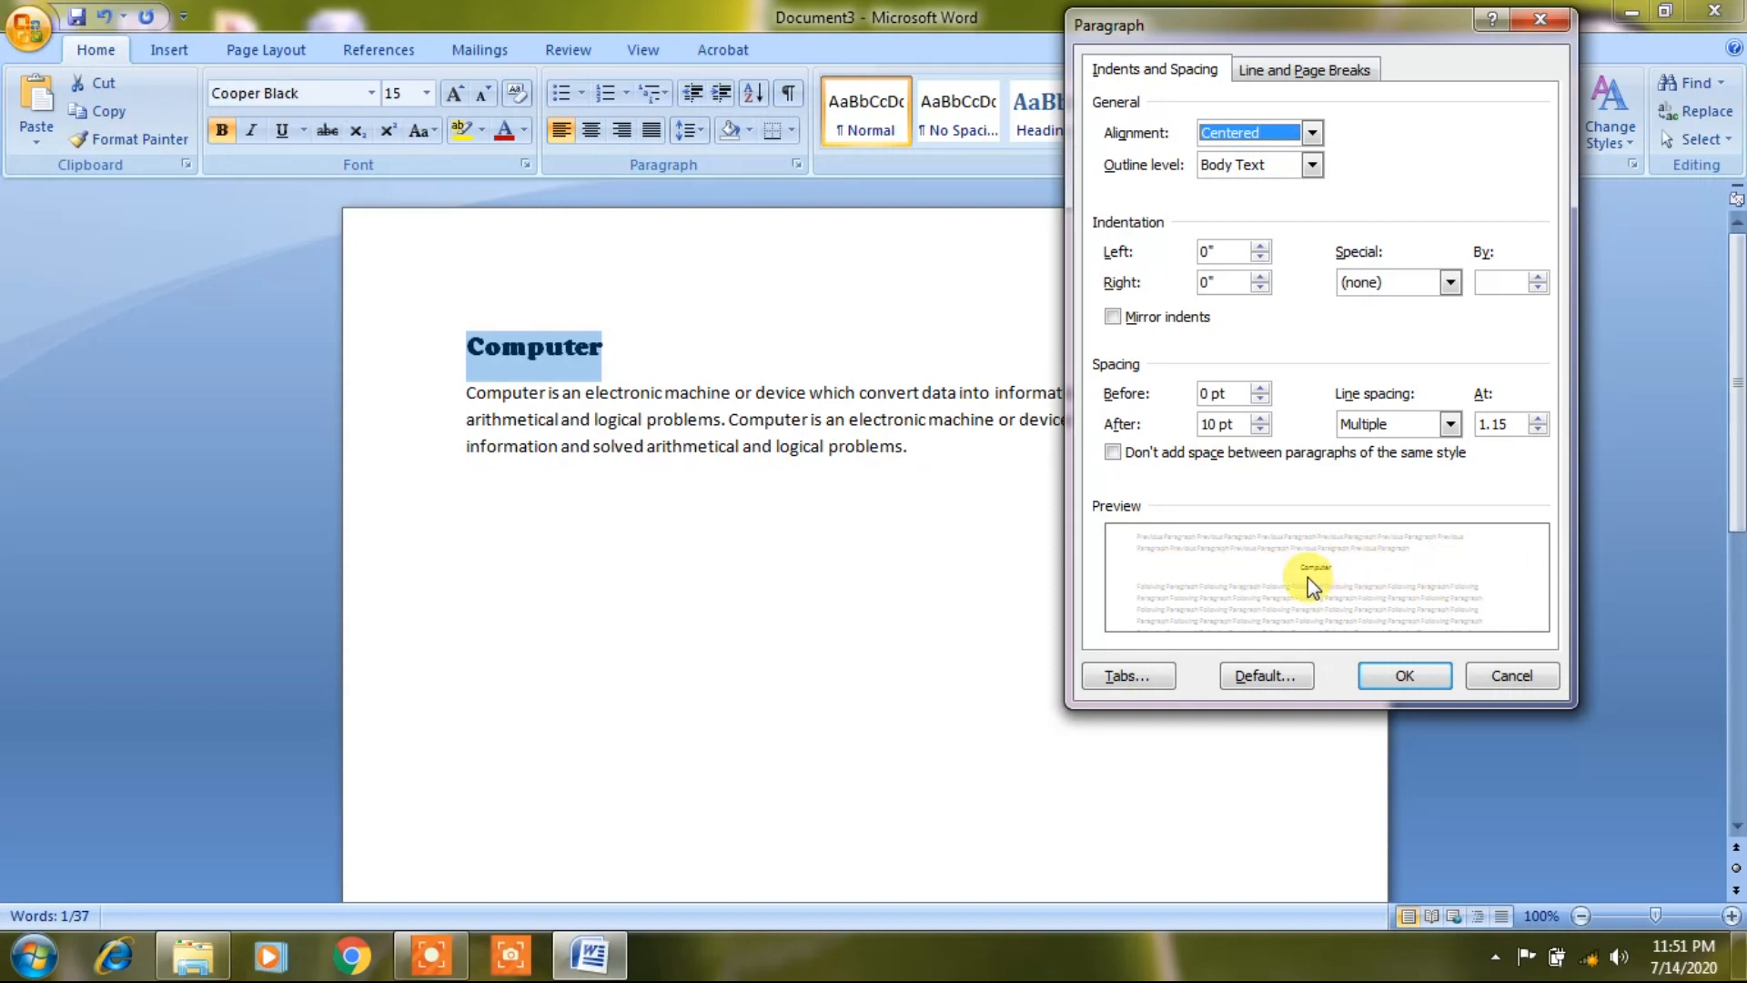
click(1402, 676)
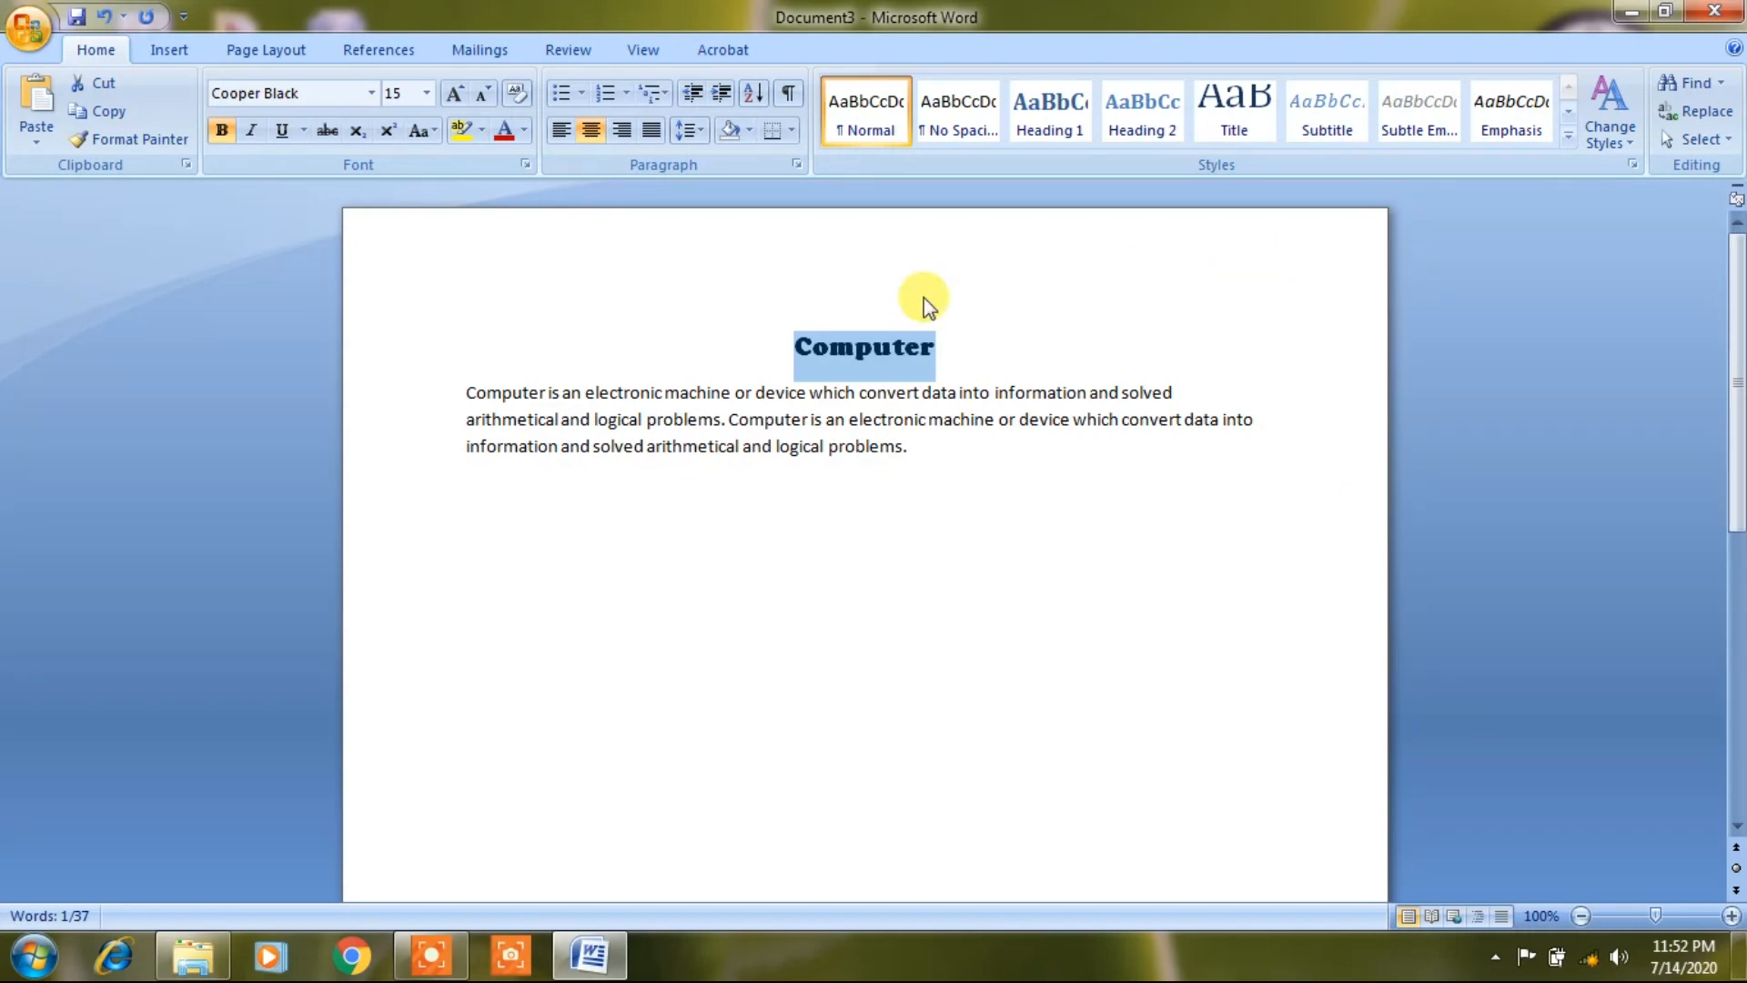
Set the "Computer" heading's alignment to Right in the Paragraph settings and apply it
click(798, 164)
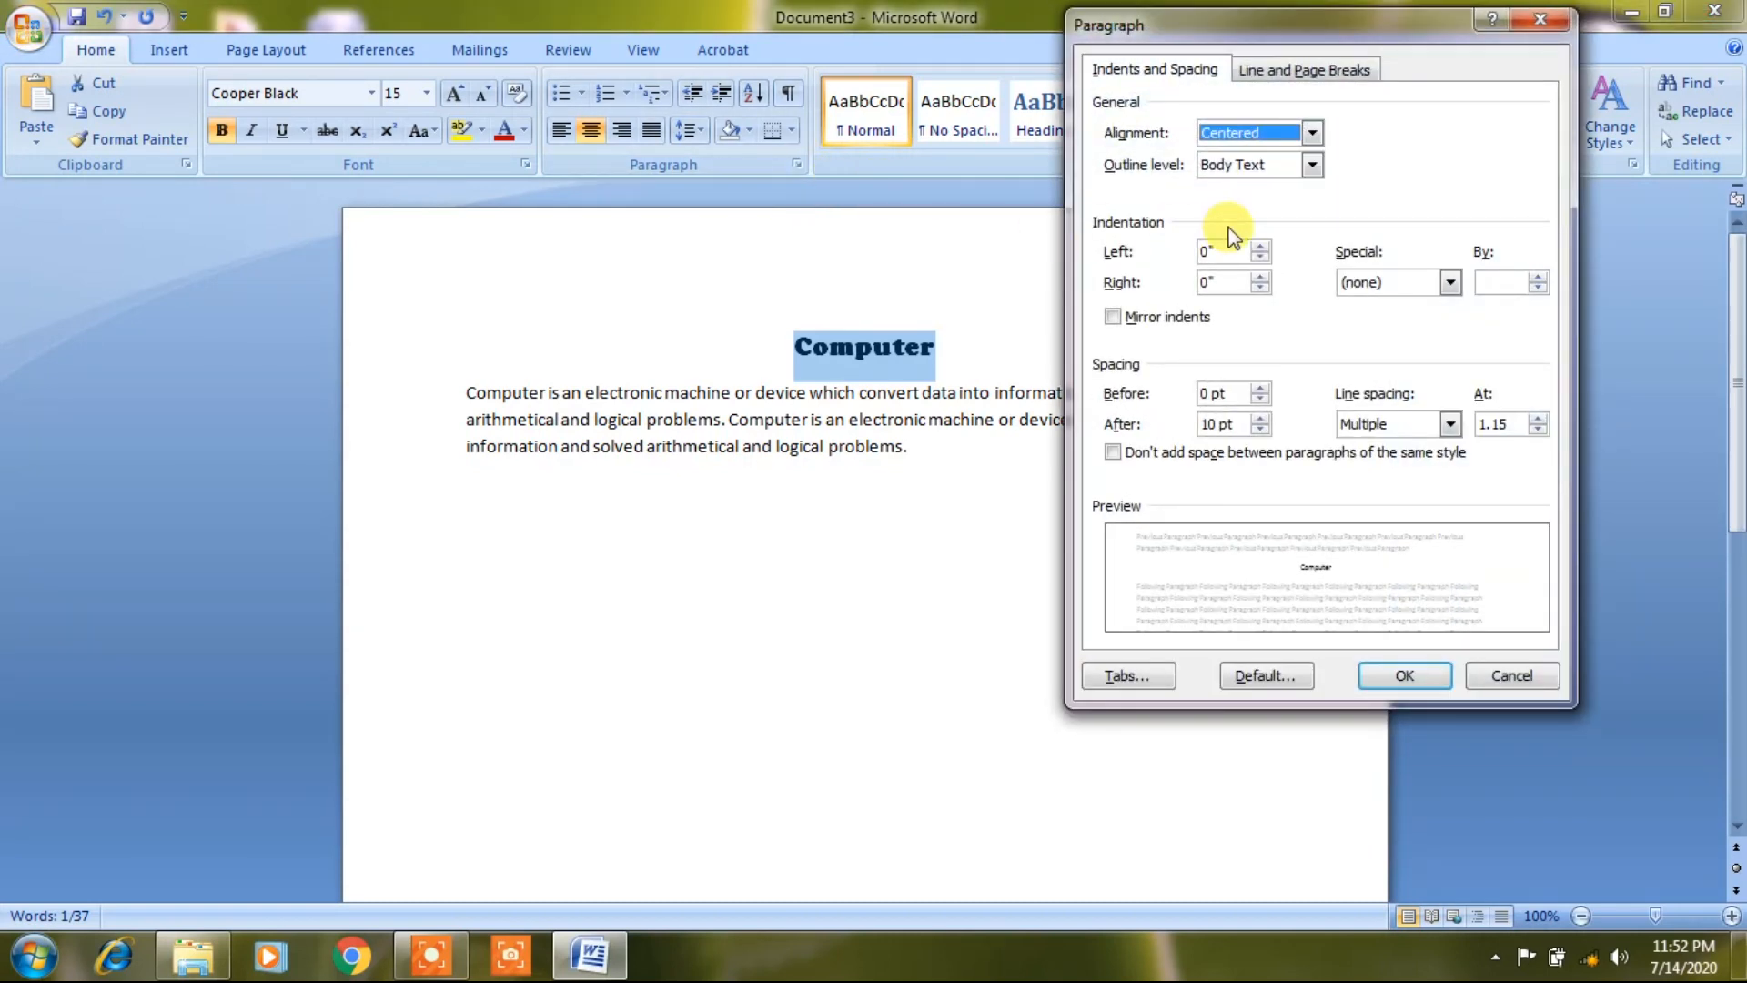
click(1270, 137)
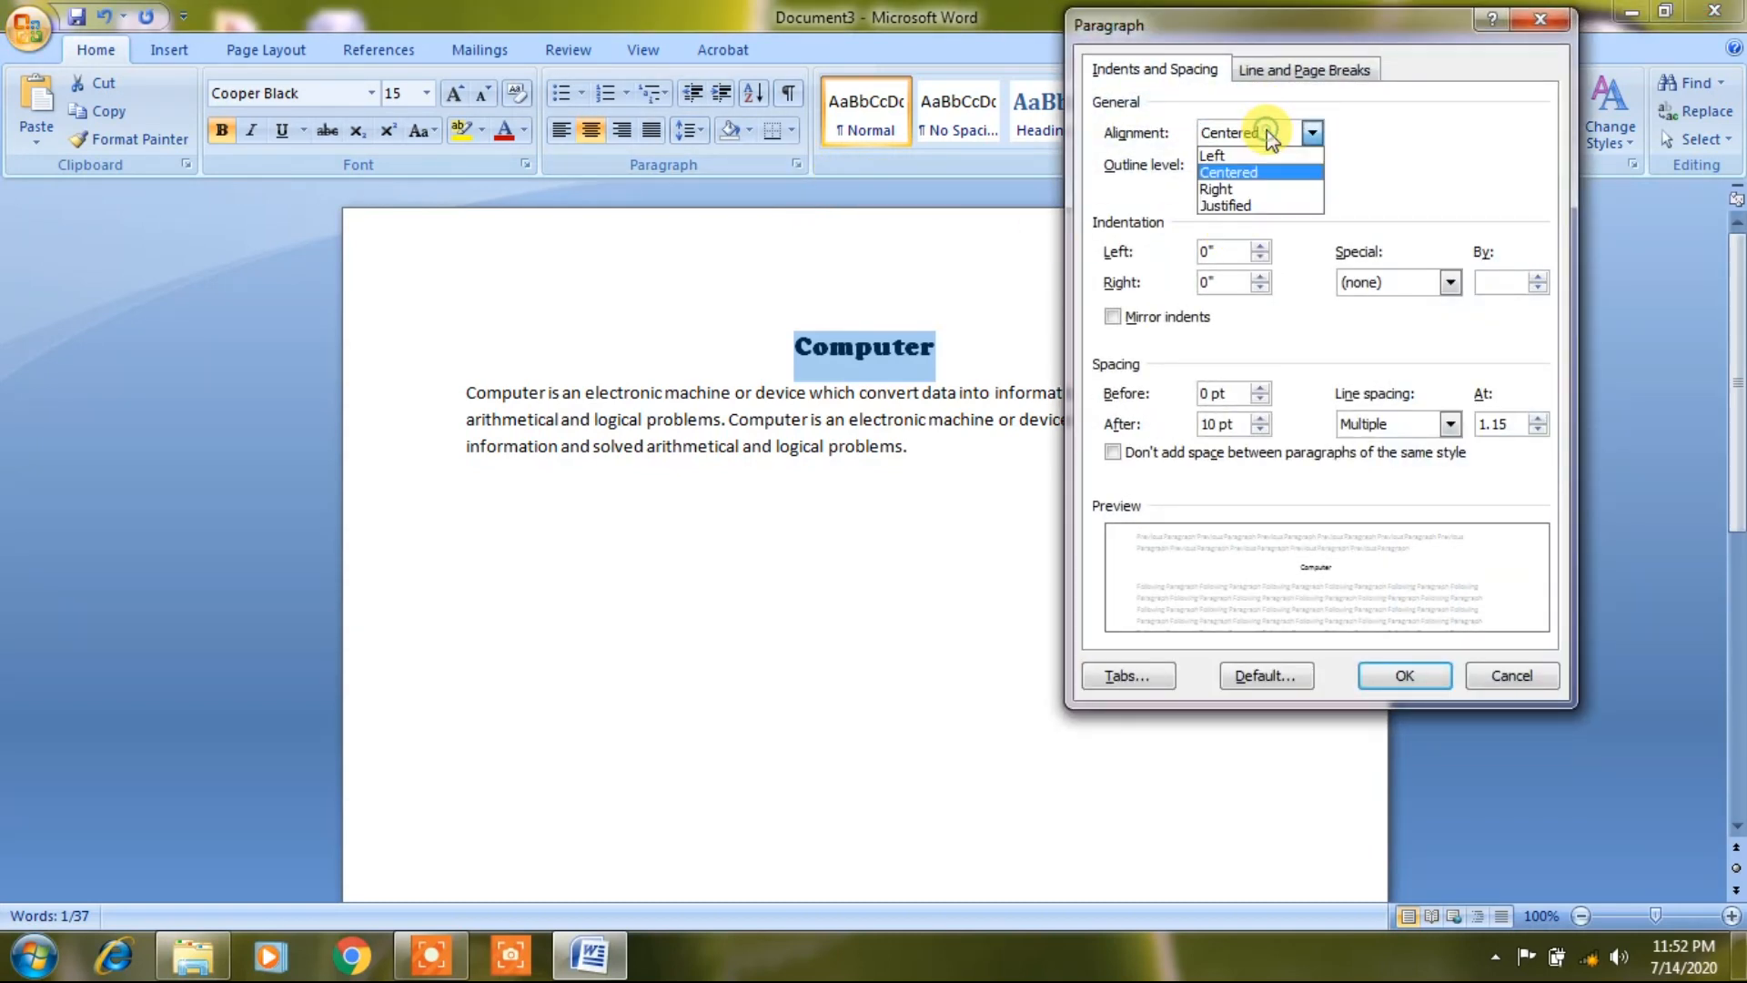
click(1252, 189)
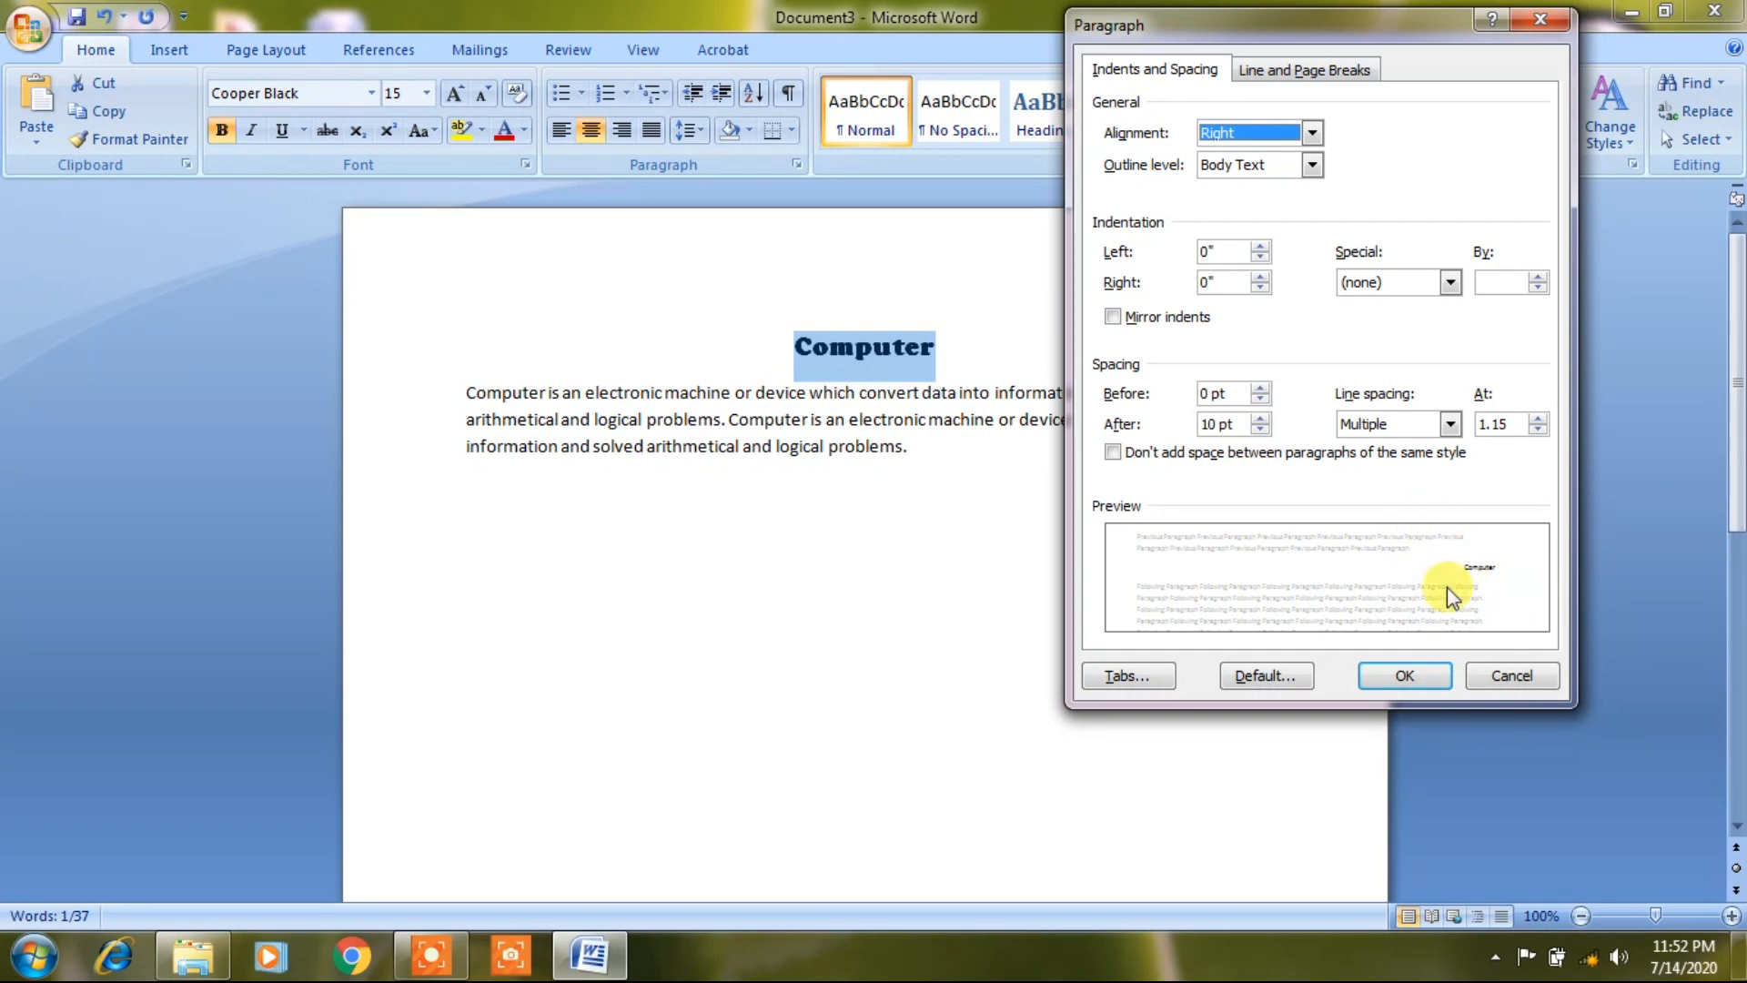
click(1405, 676)
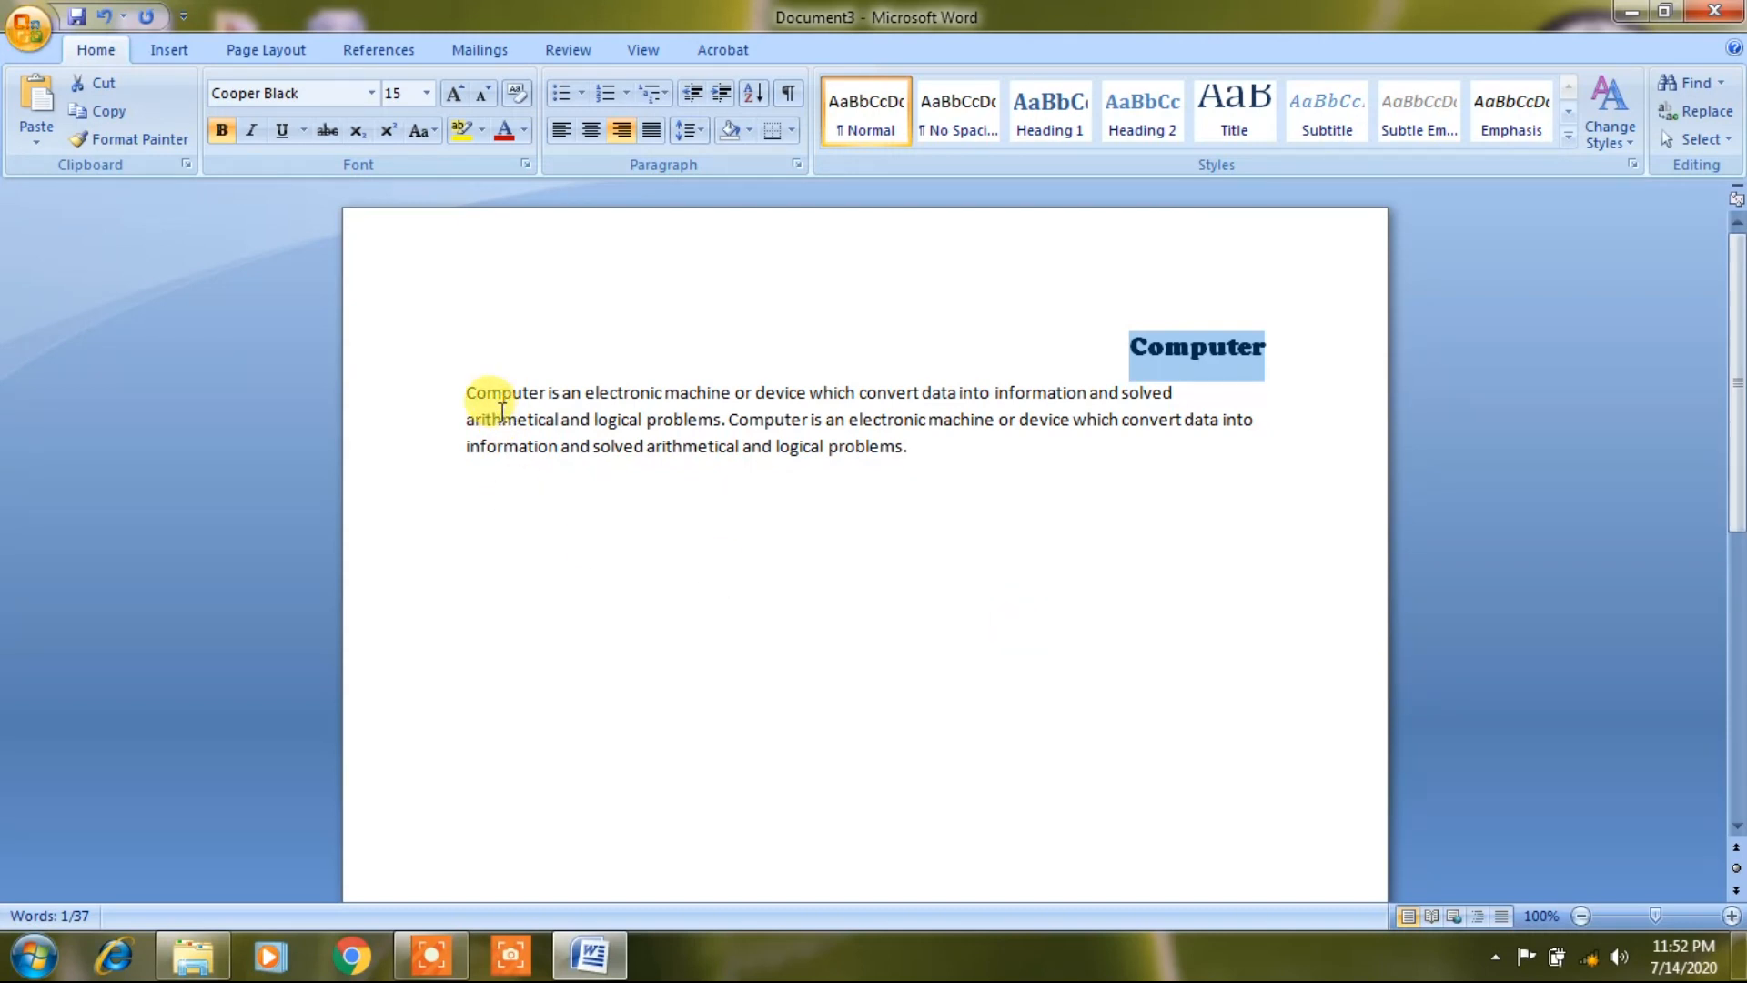
Set the body paragraph's alignment to Right in the Paragraph settings and apply it
drag(467, 393, 946, 456)
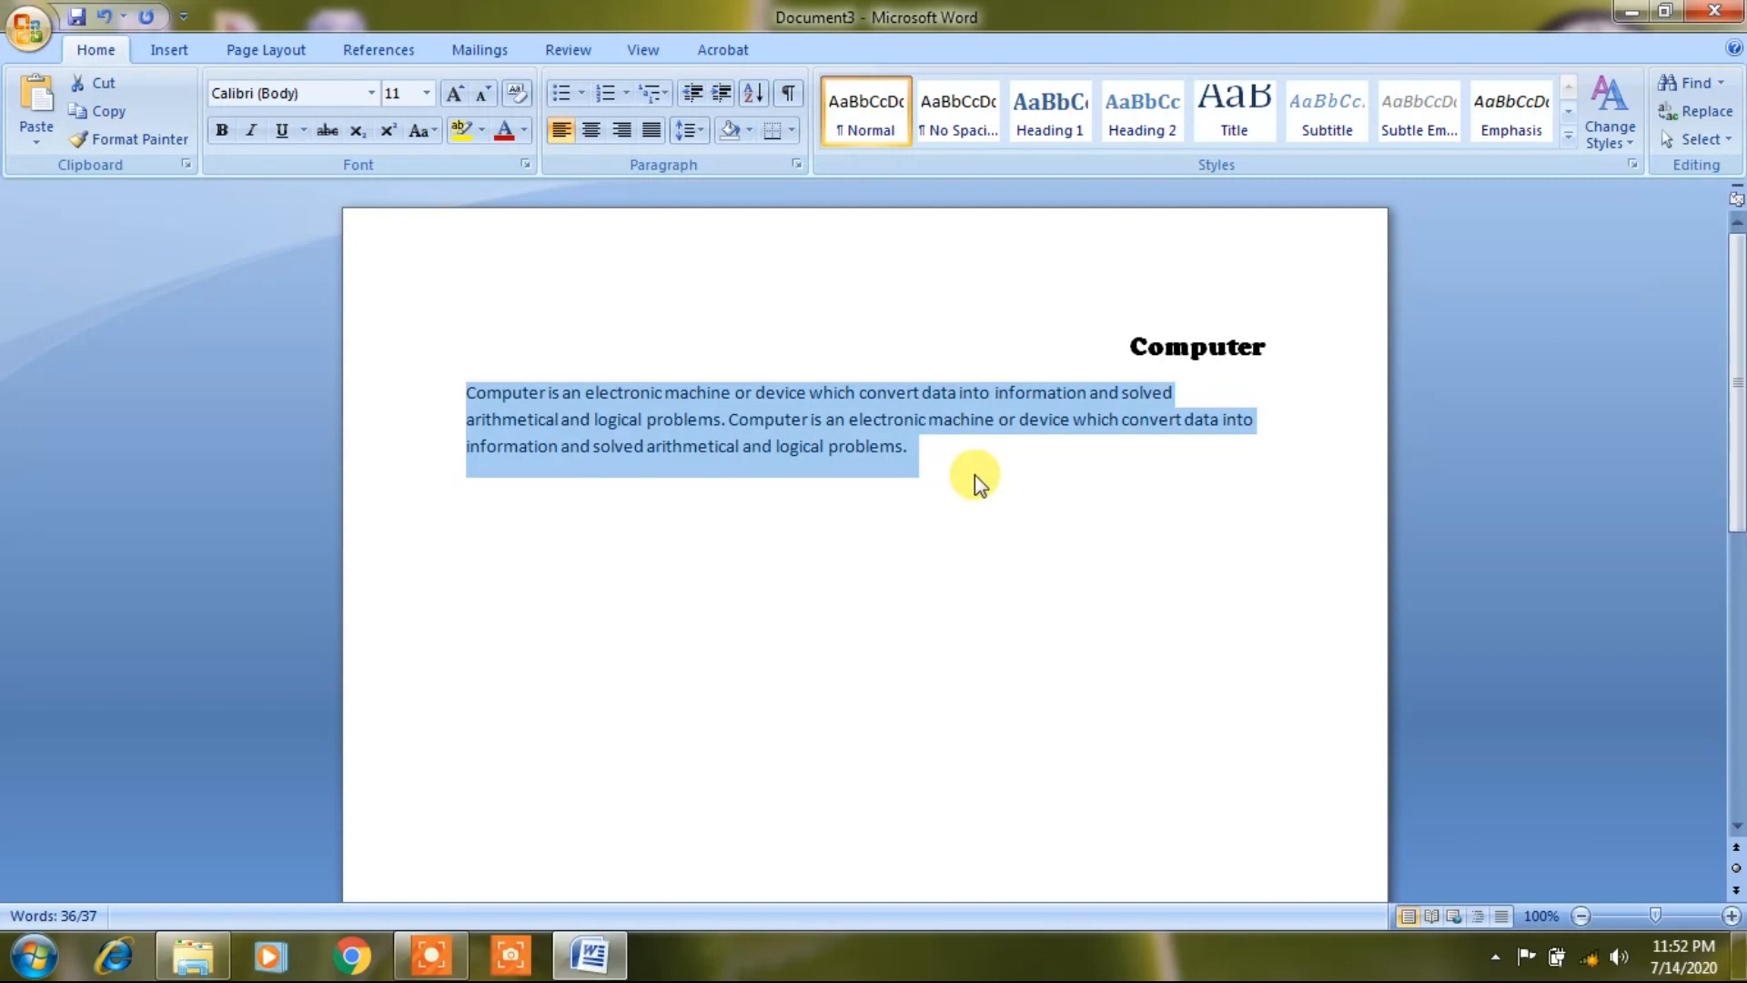
click(796, 168)
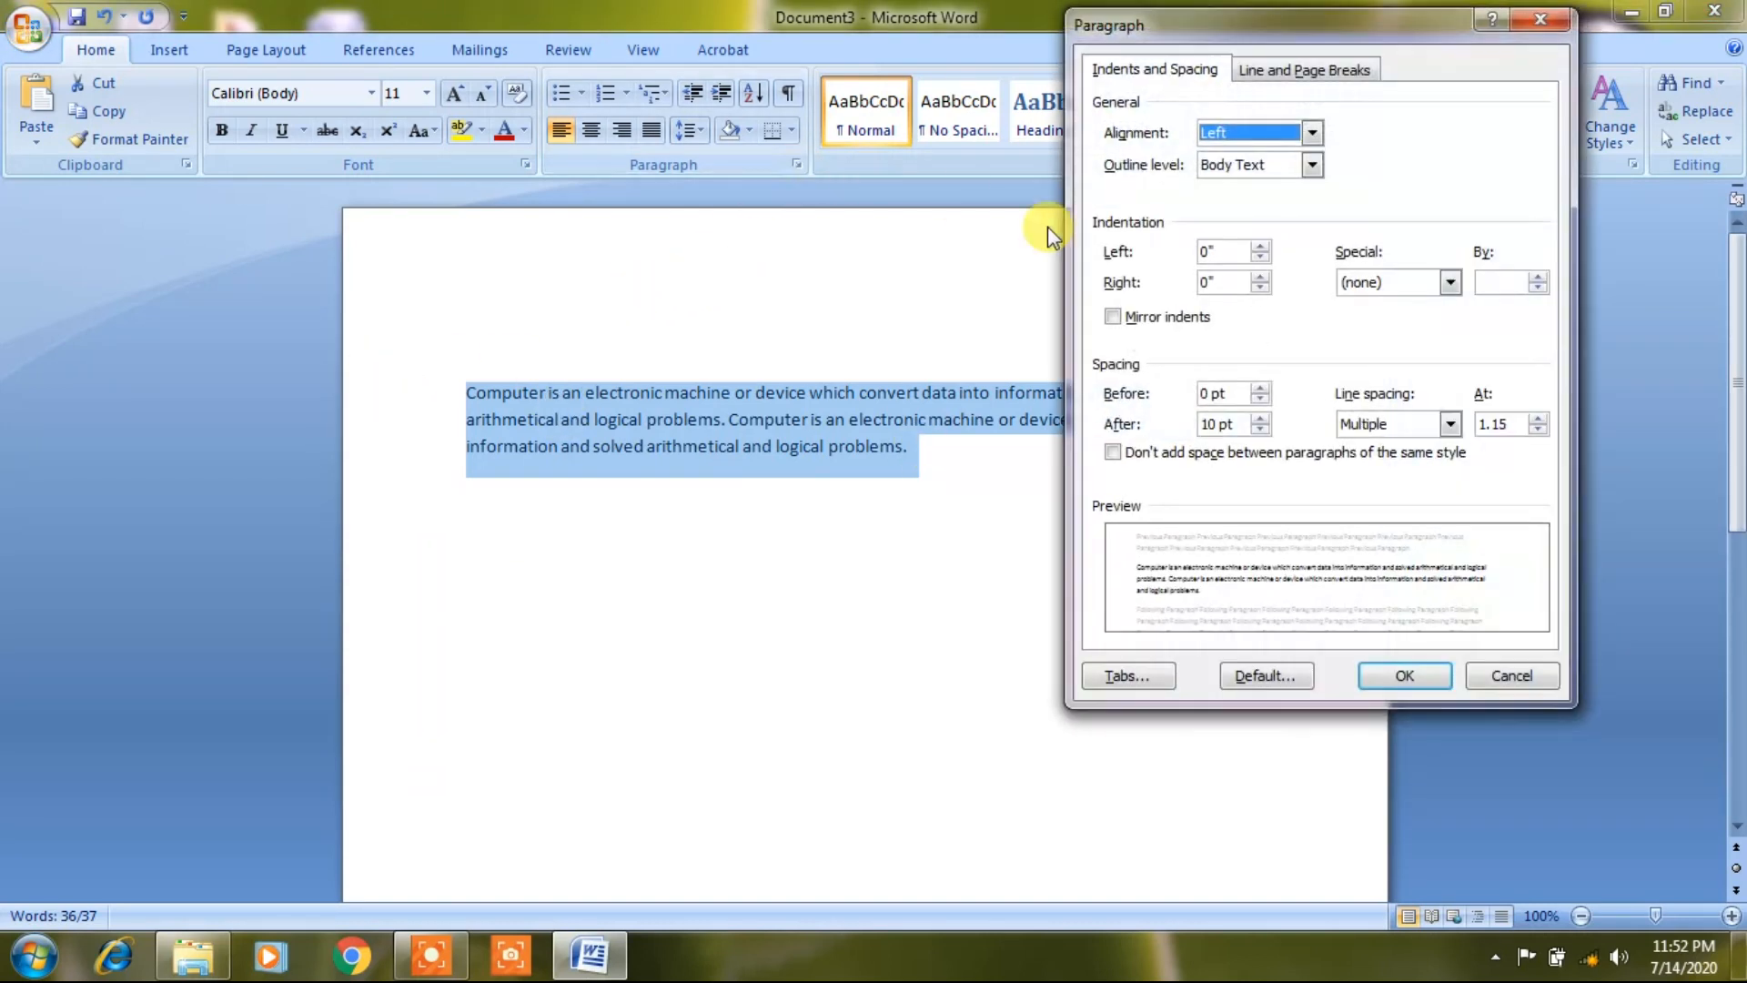
click(1256, 135)
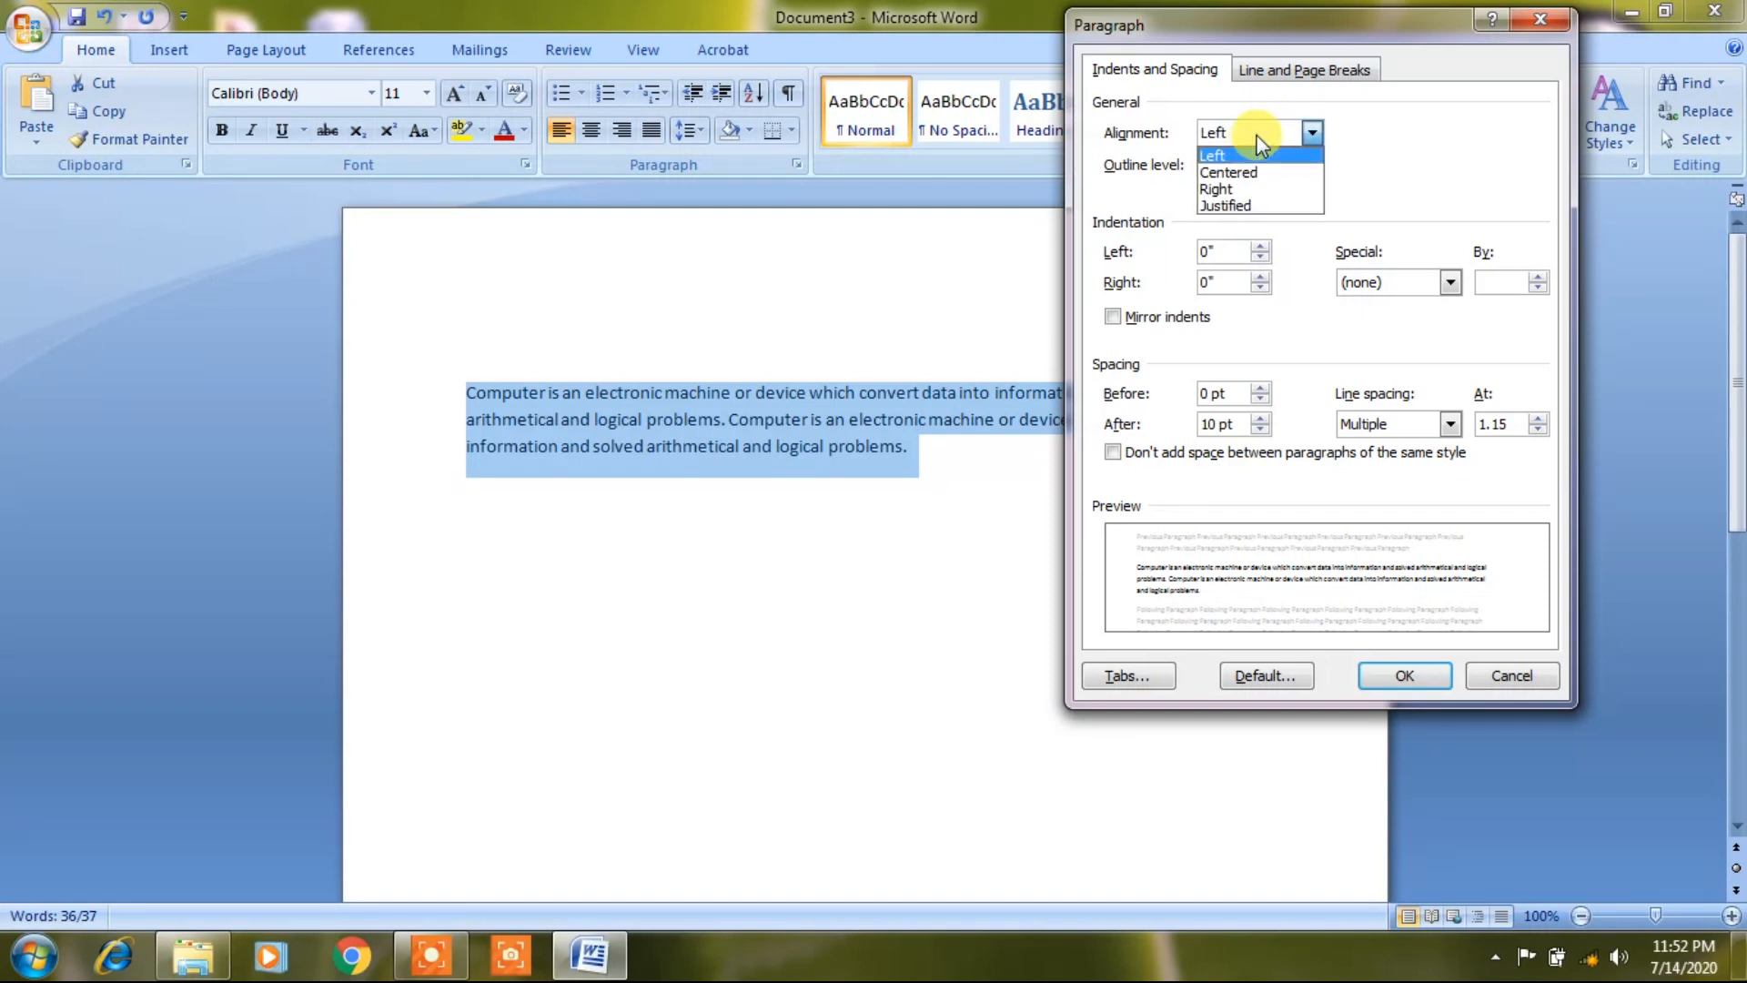
click(1254, 186)
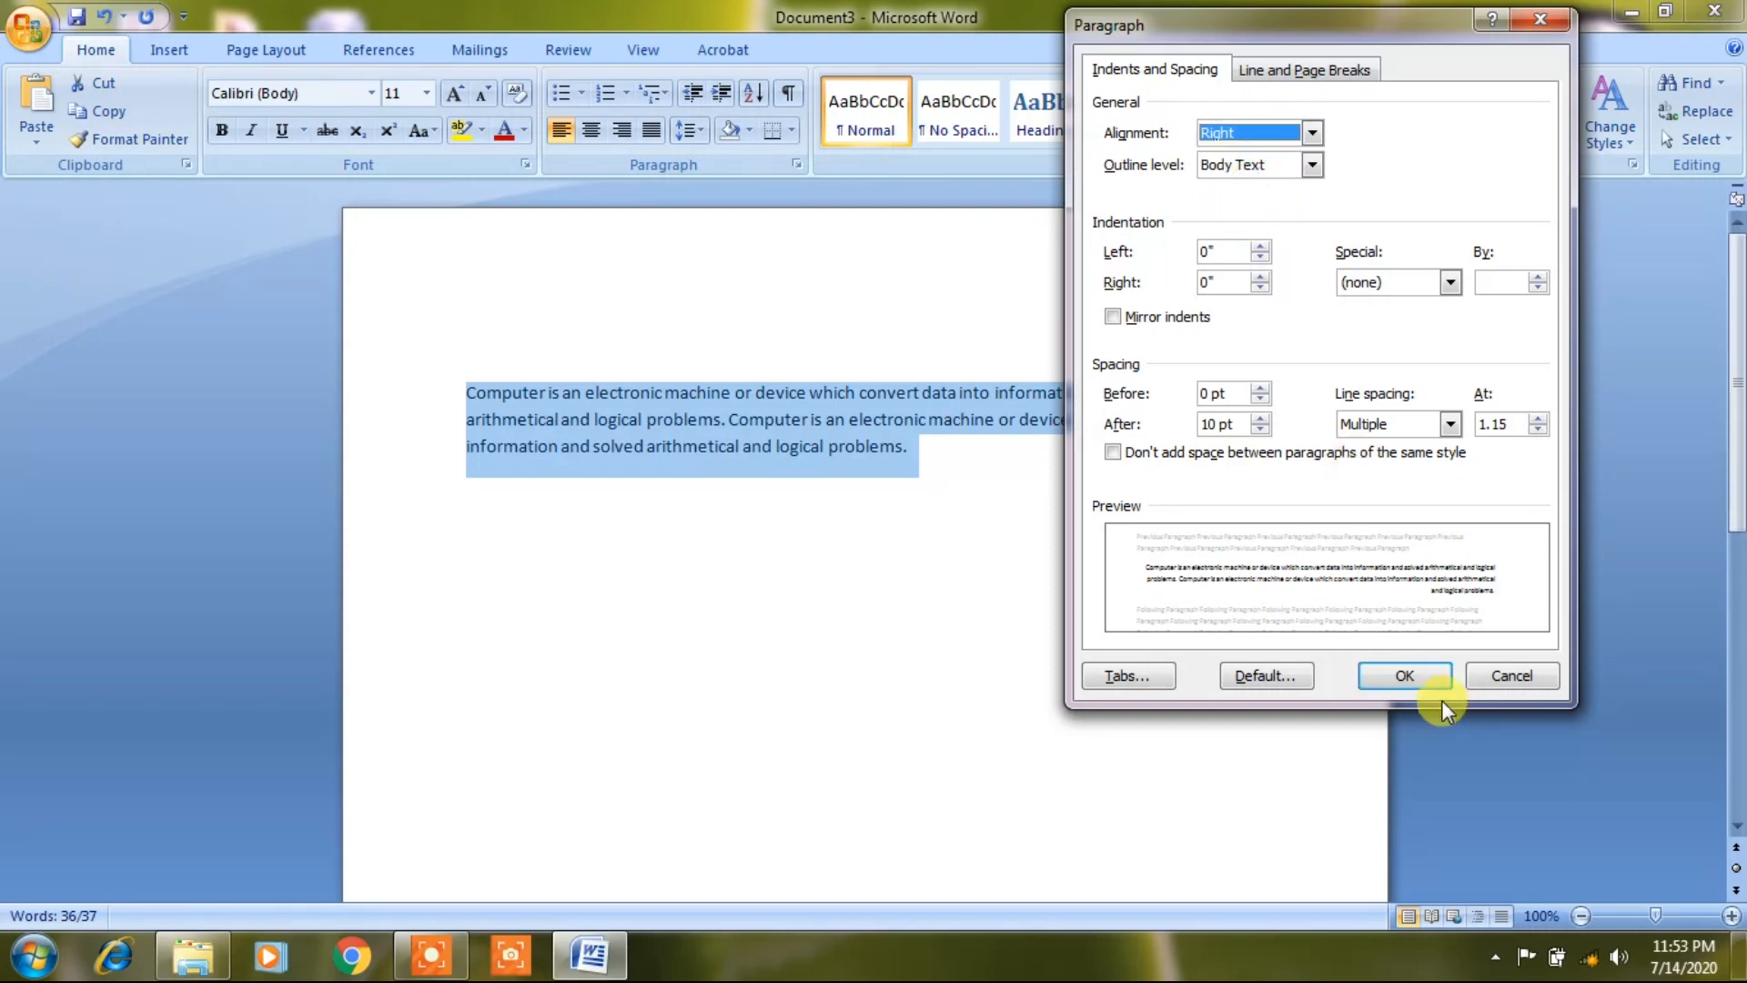
click(1429, 678)
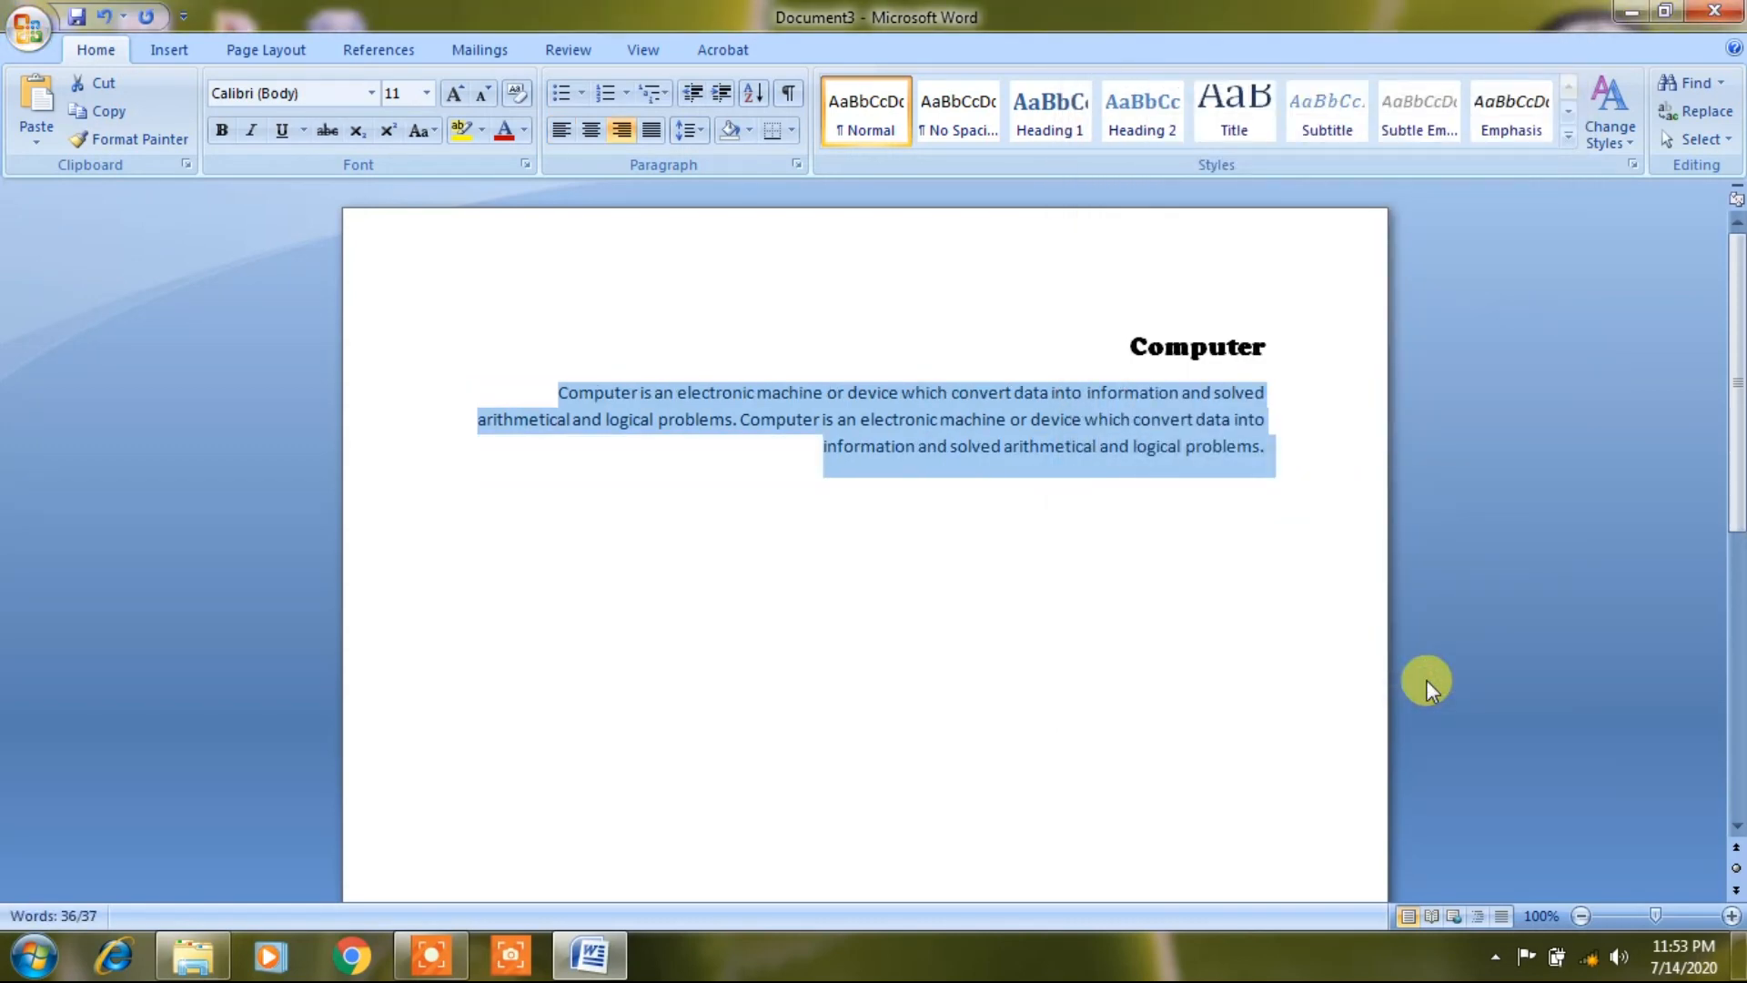
click(1270, 557)
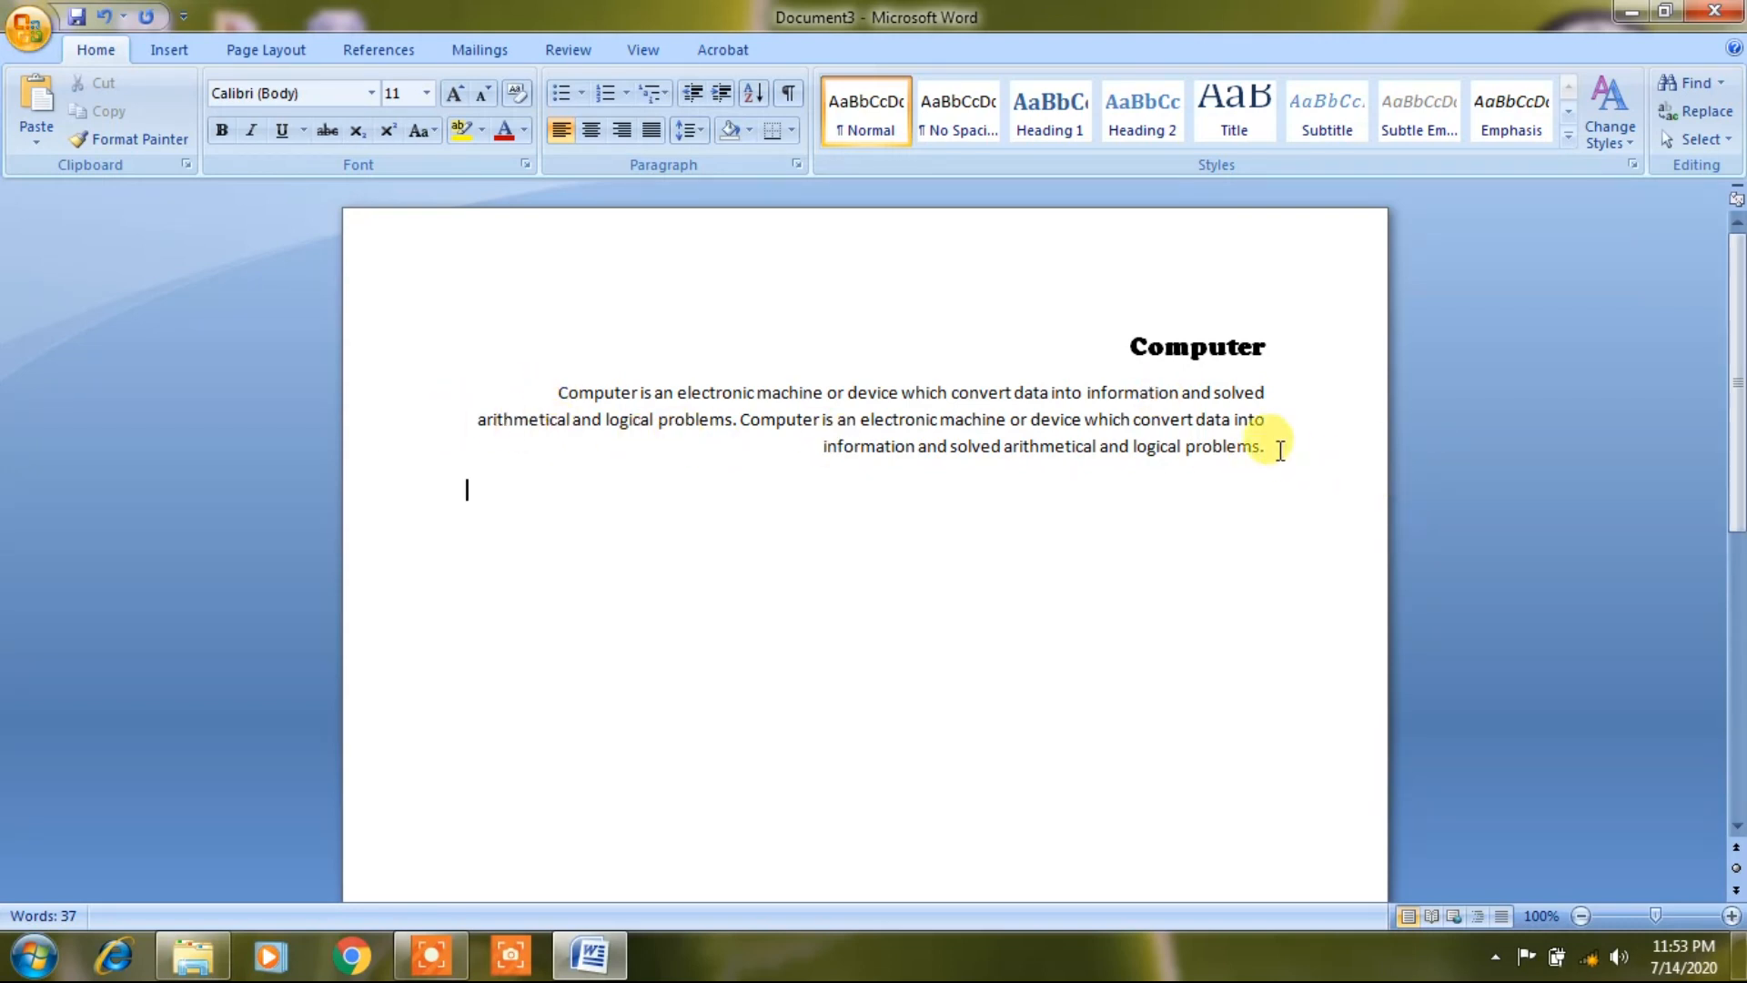
Select the heading and body paragraph together and set their alignment to Left in the Paragraph settings
drag(1268, 446, 670, 347)
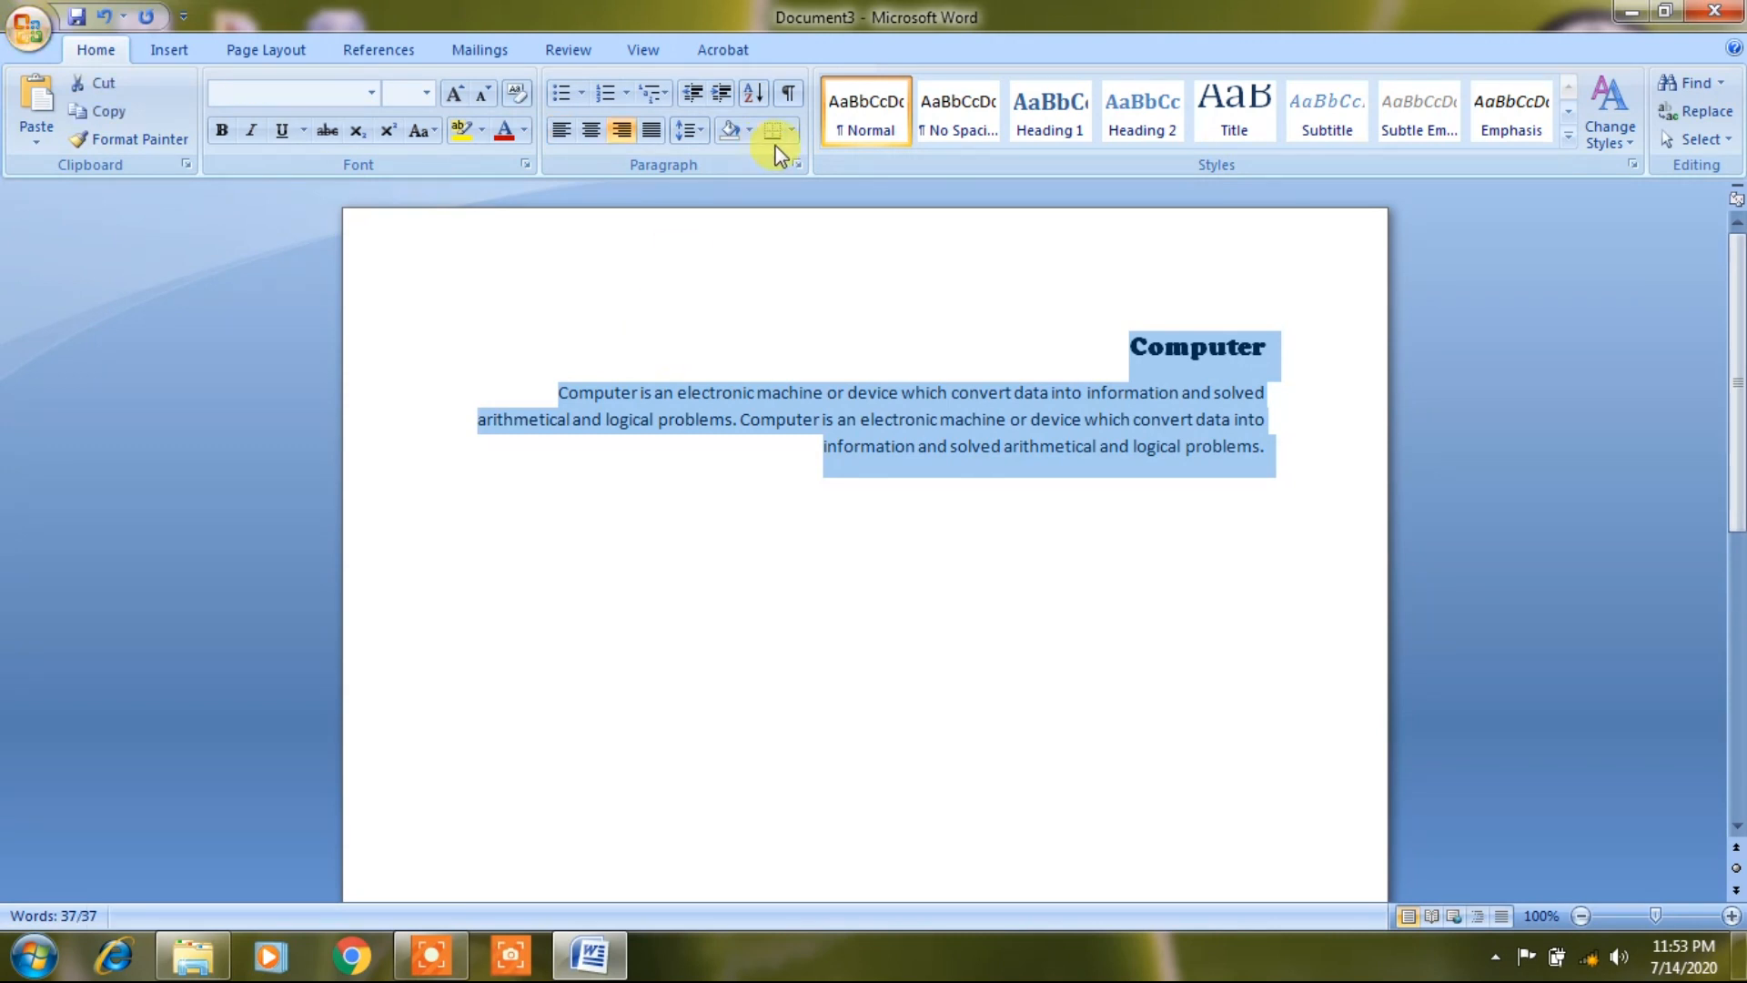
click(798, 164)
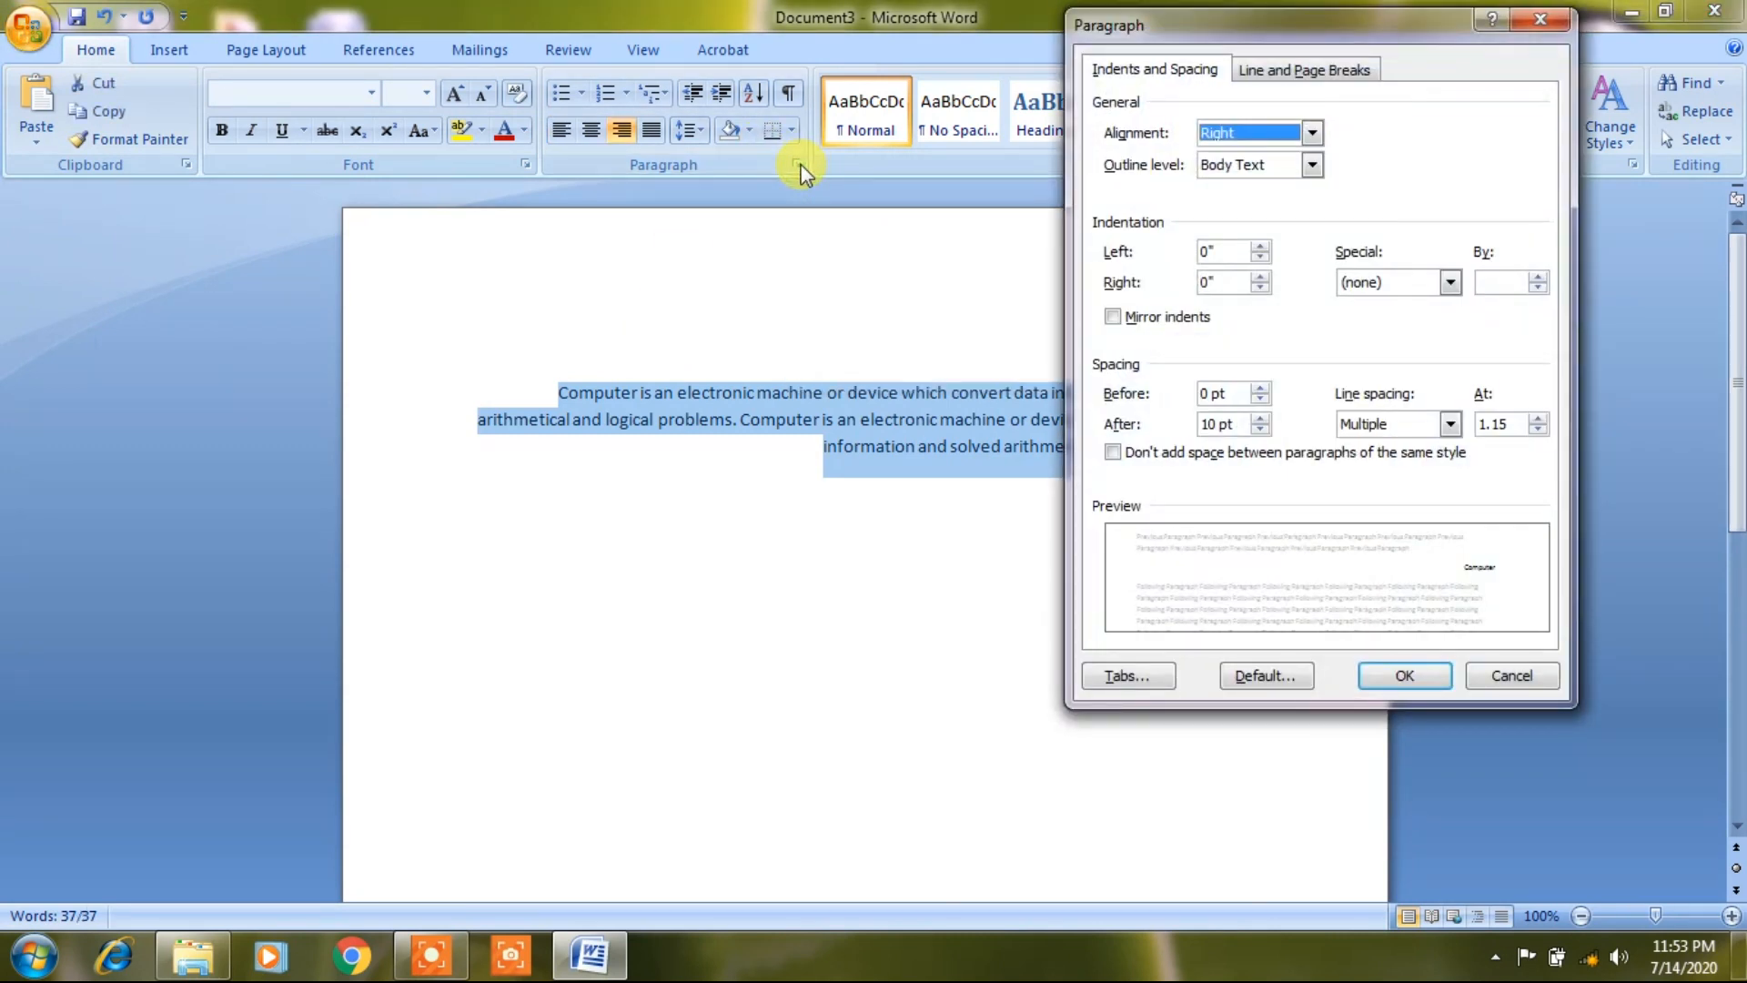
click(1267, 134)
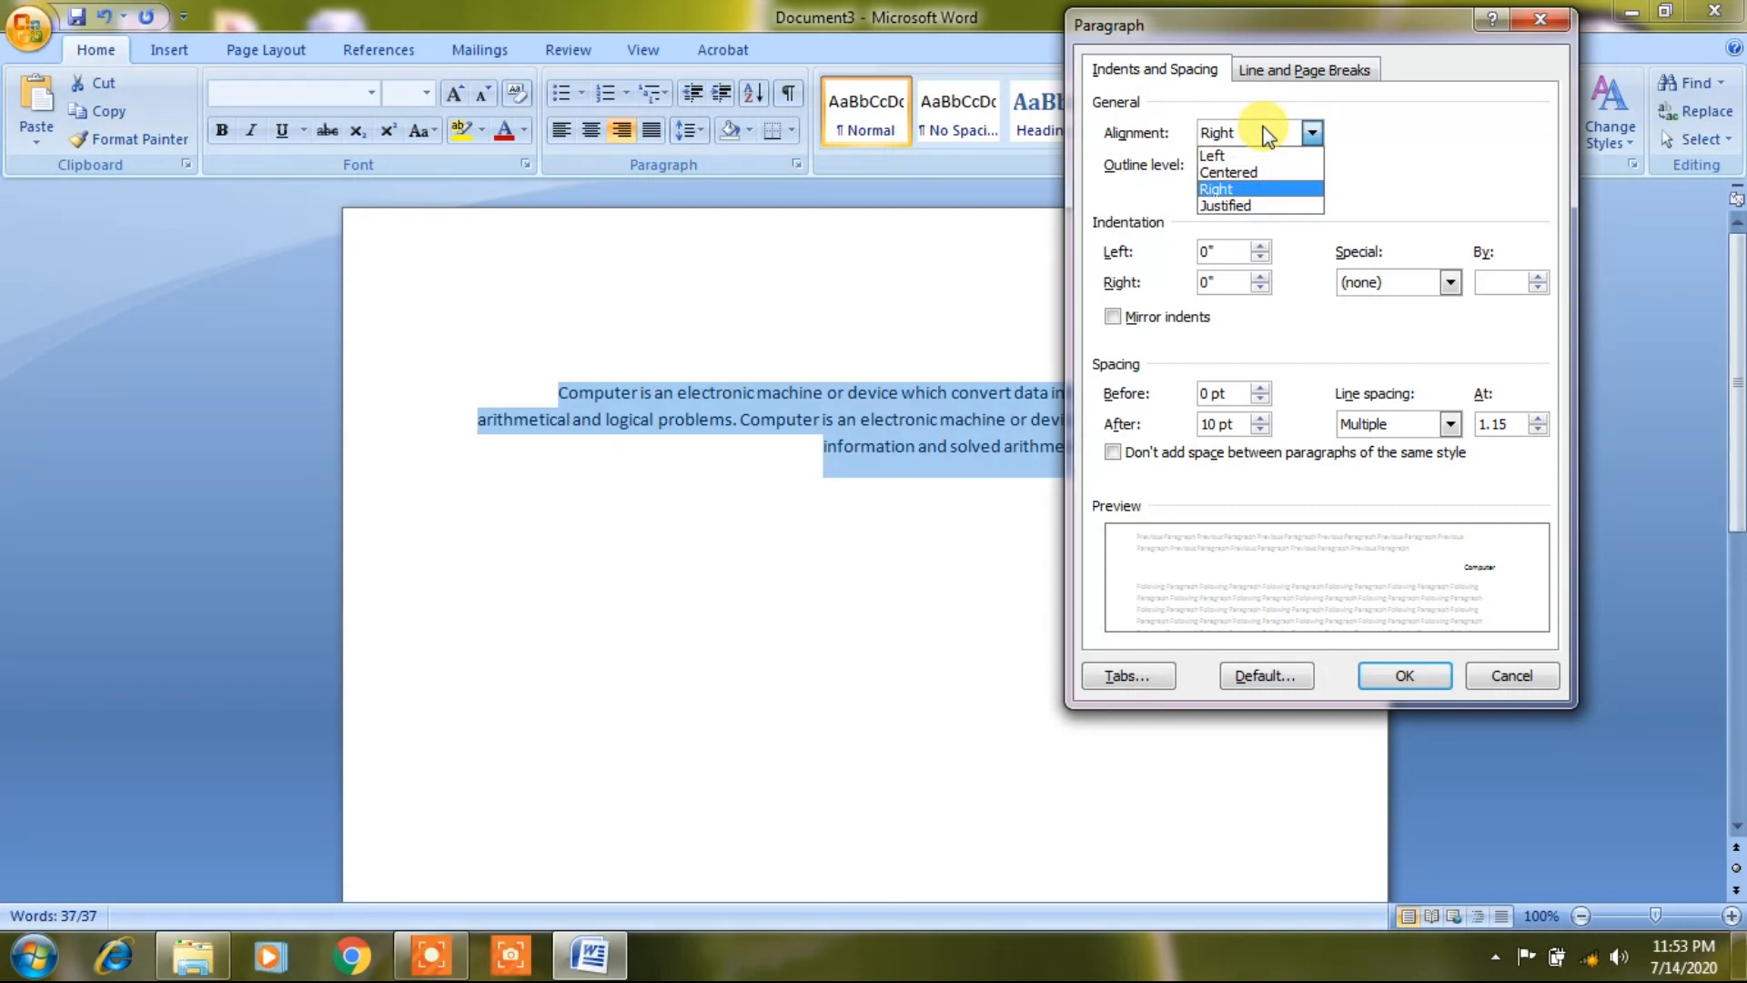
click(1246, 155)
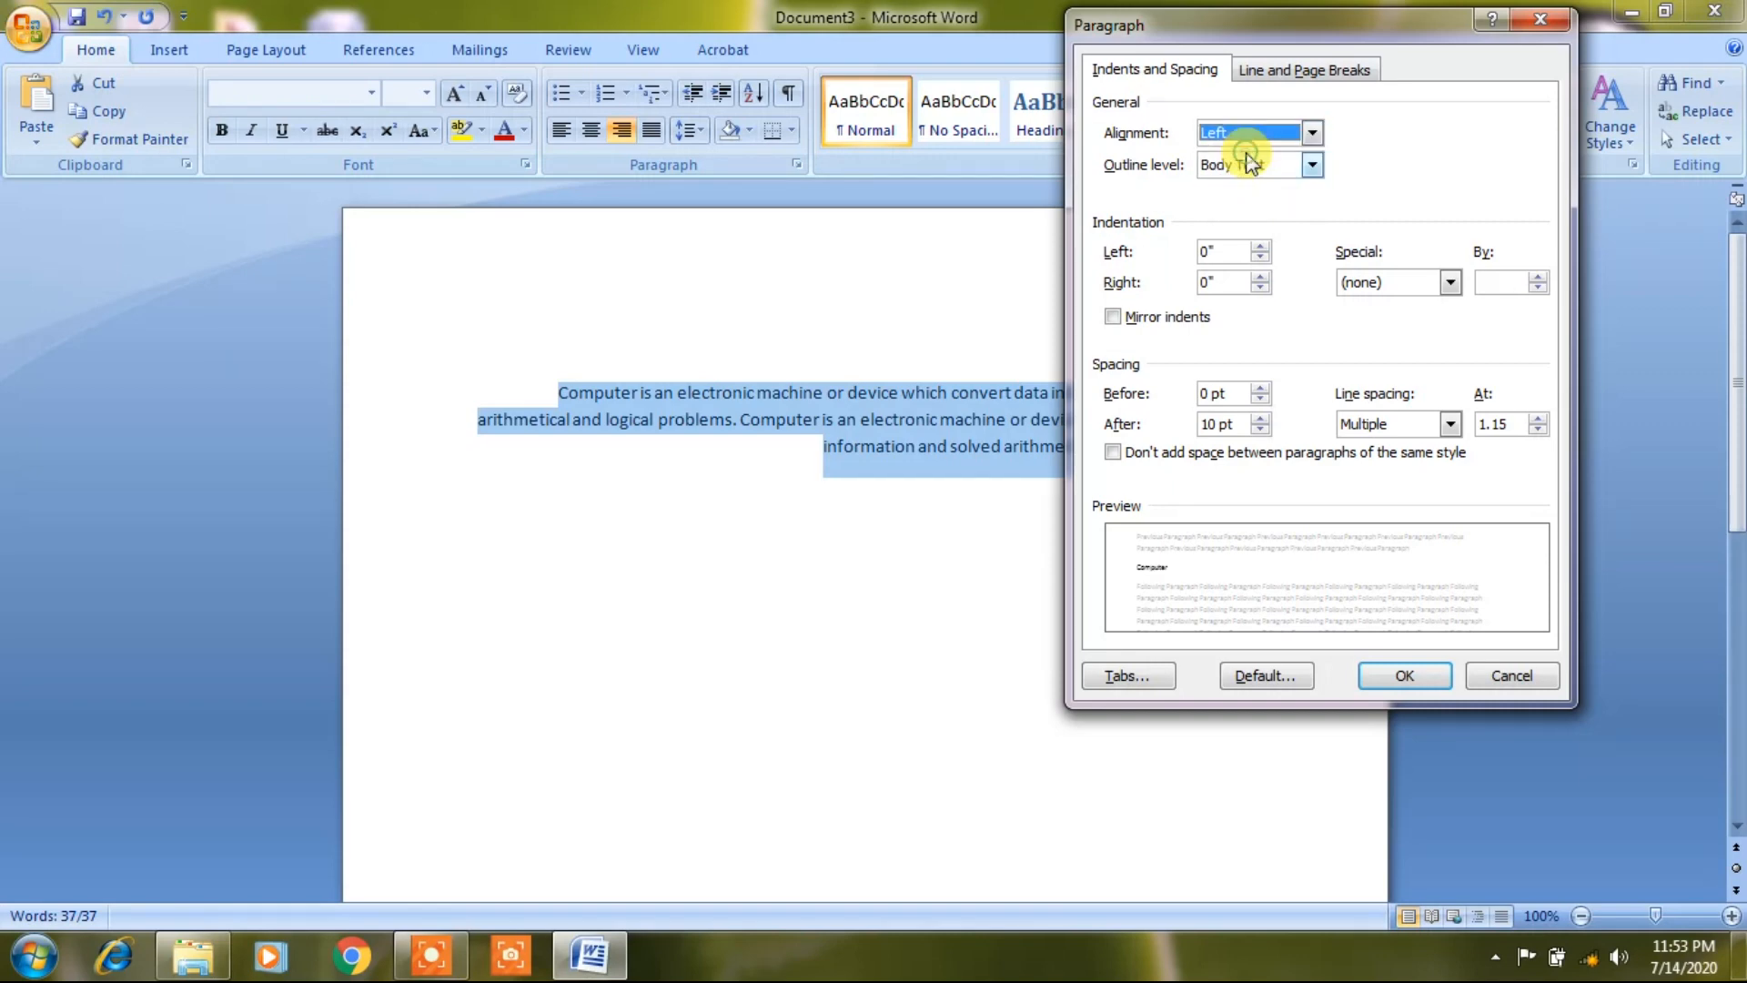
click(1391, 675)
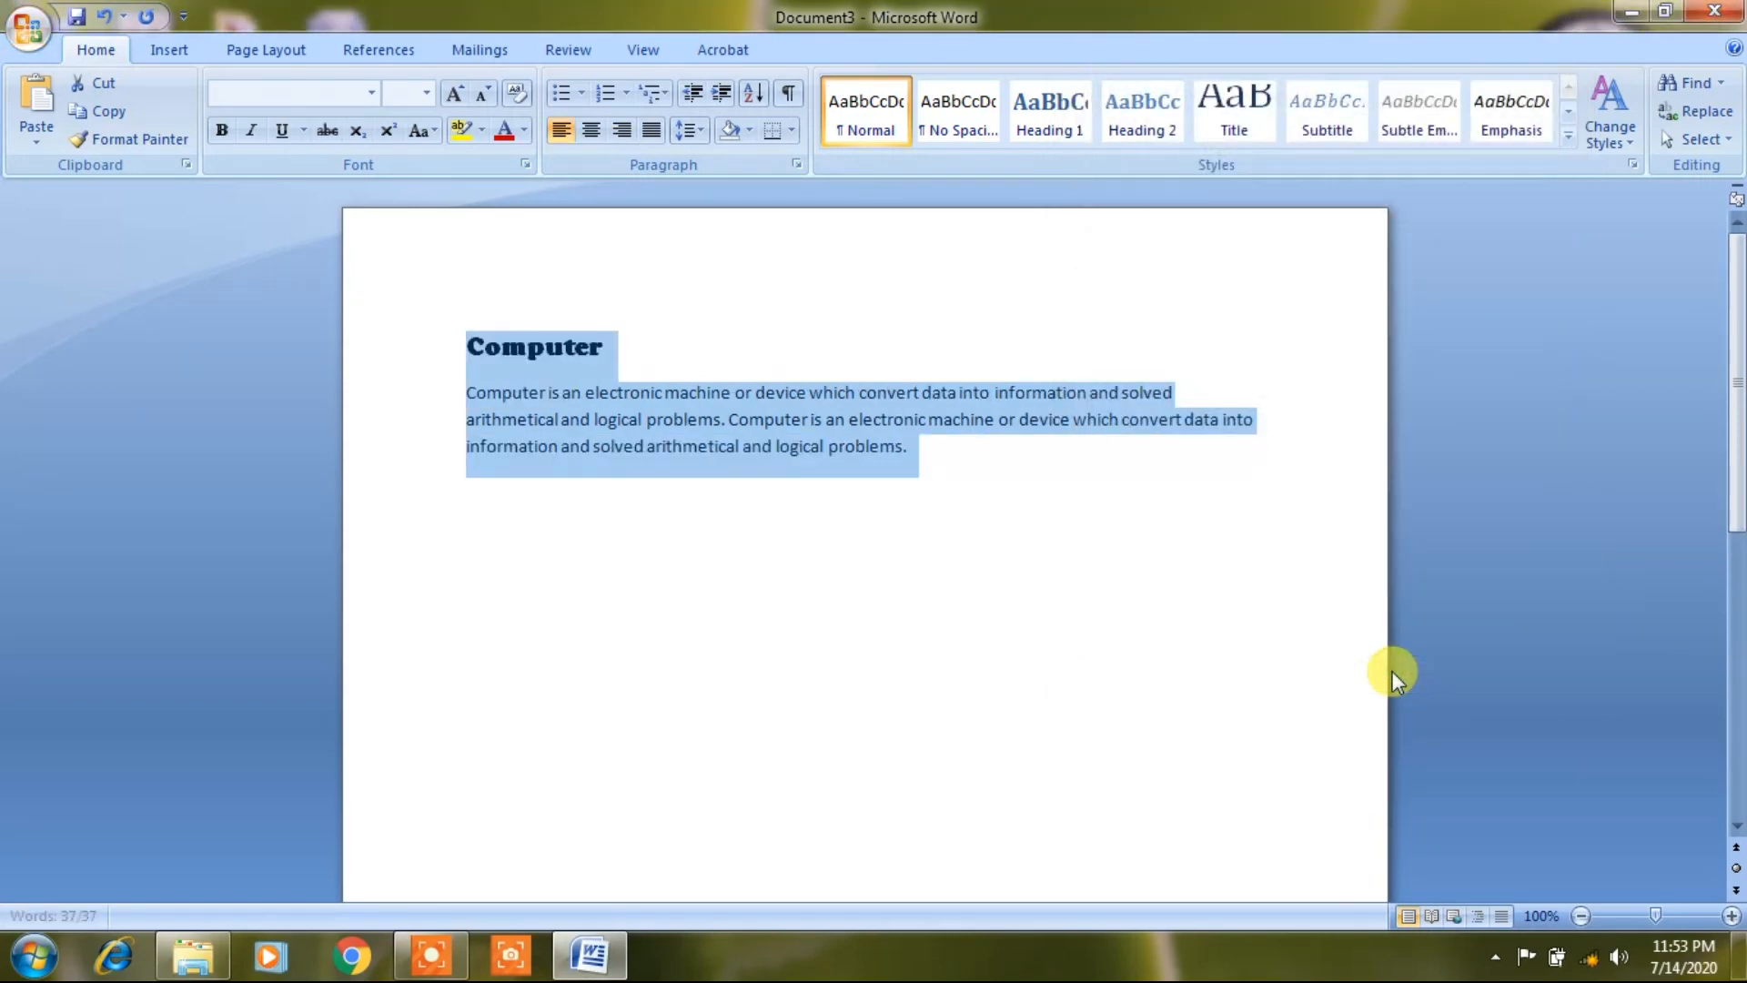
click(707, 351)
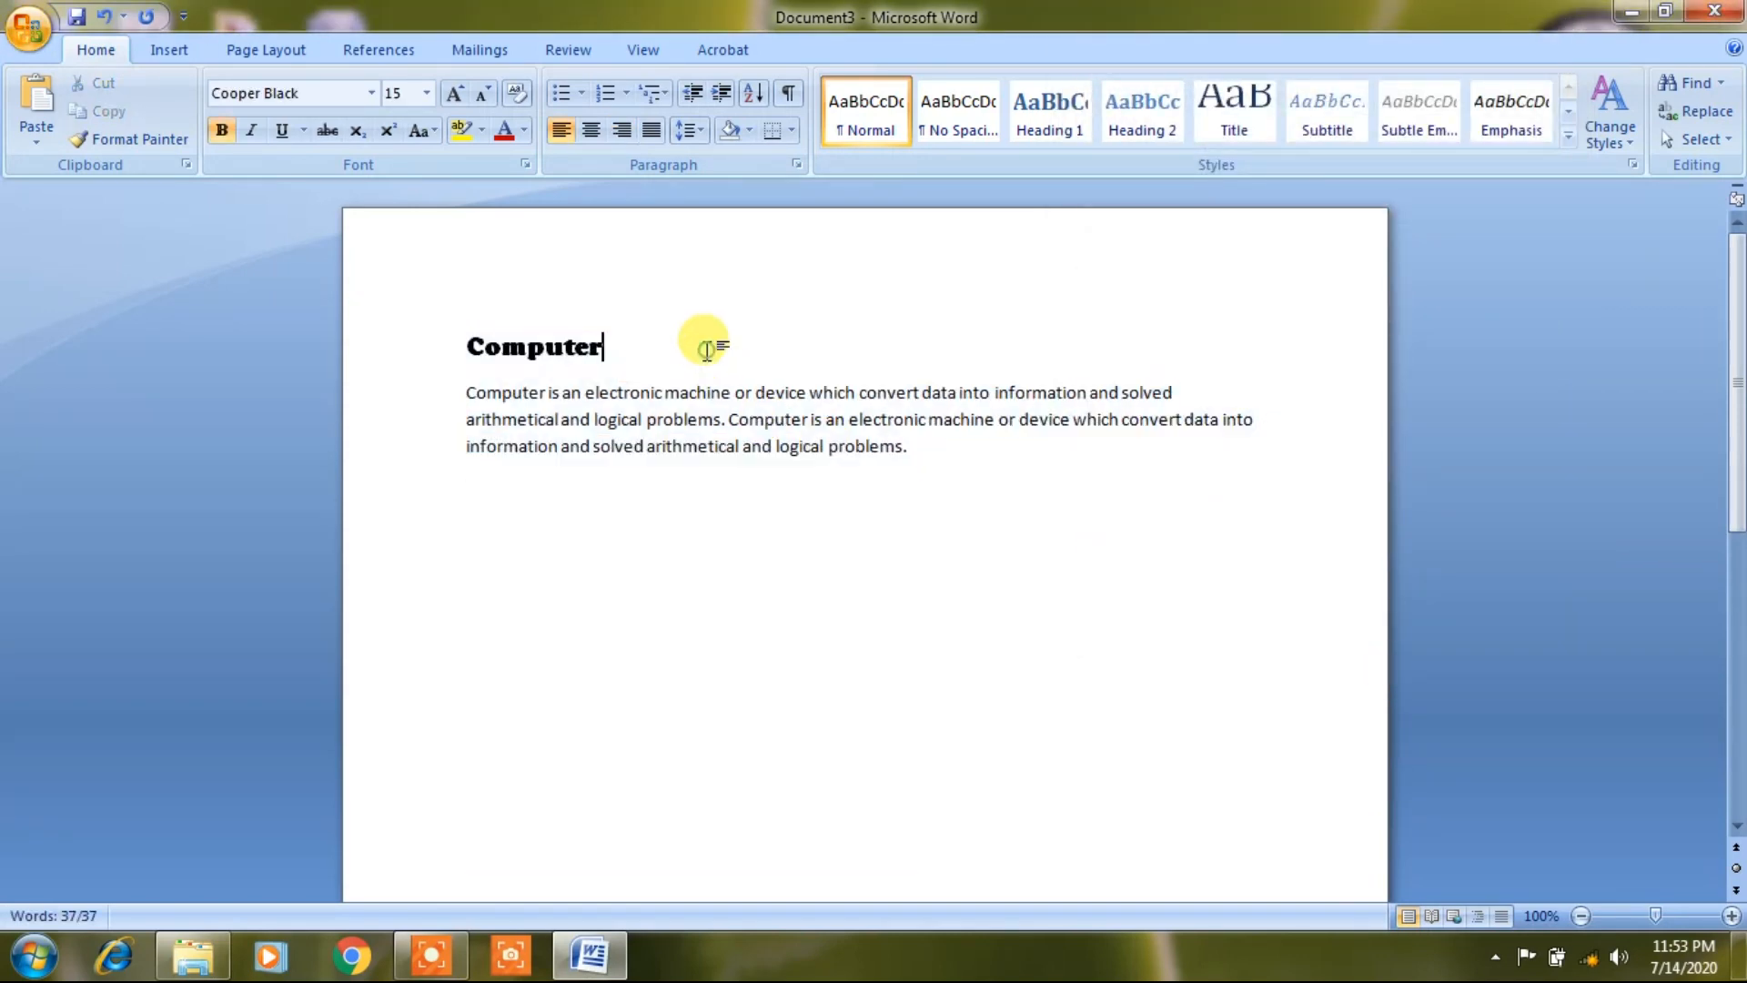
Center only the "Computer" heading and deselect it
drag(603, 346, 461, 340)
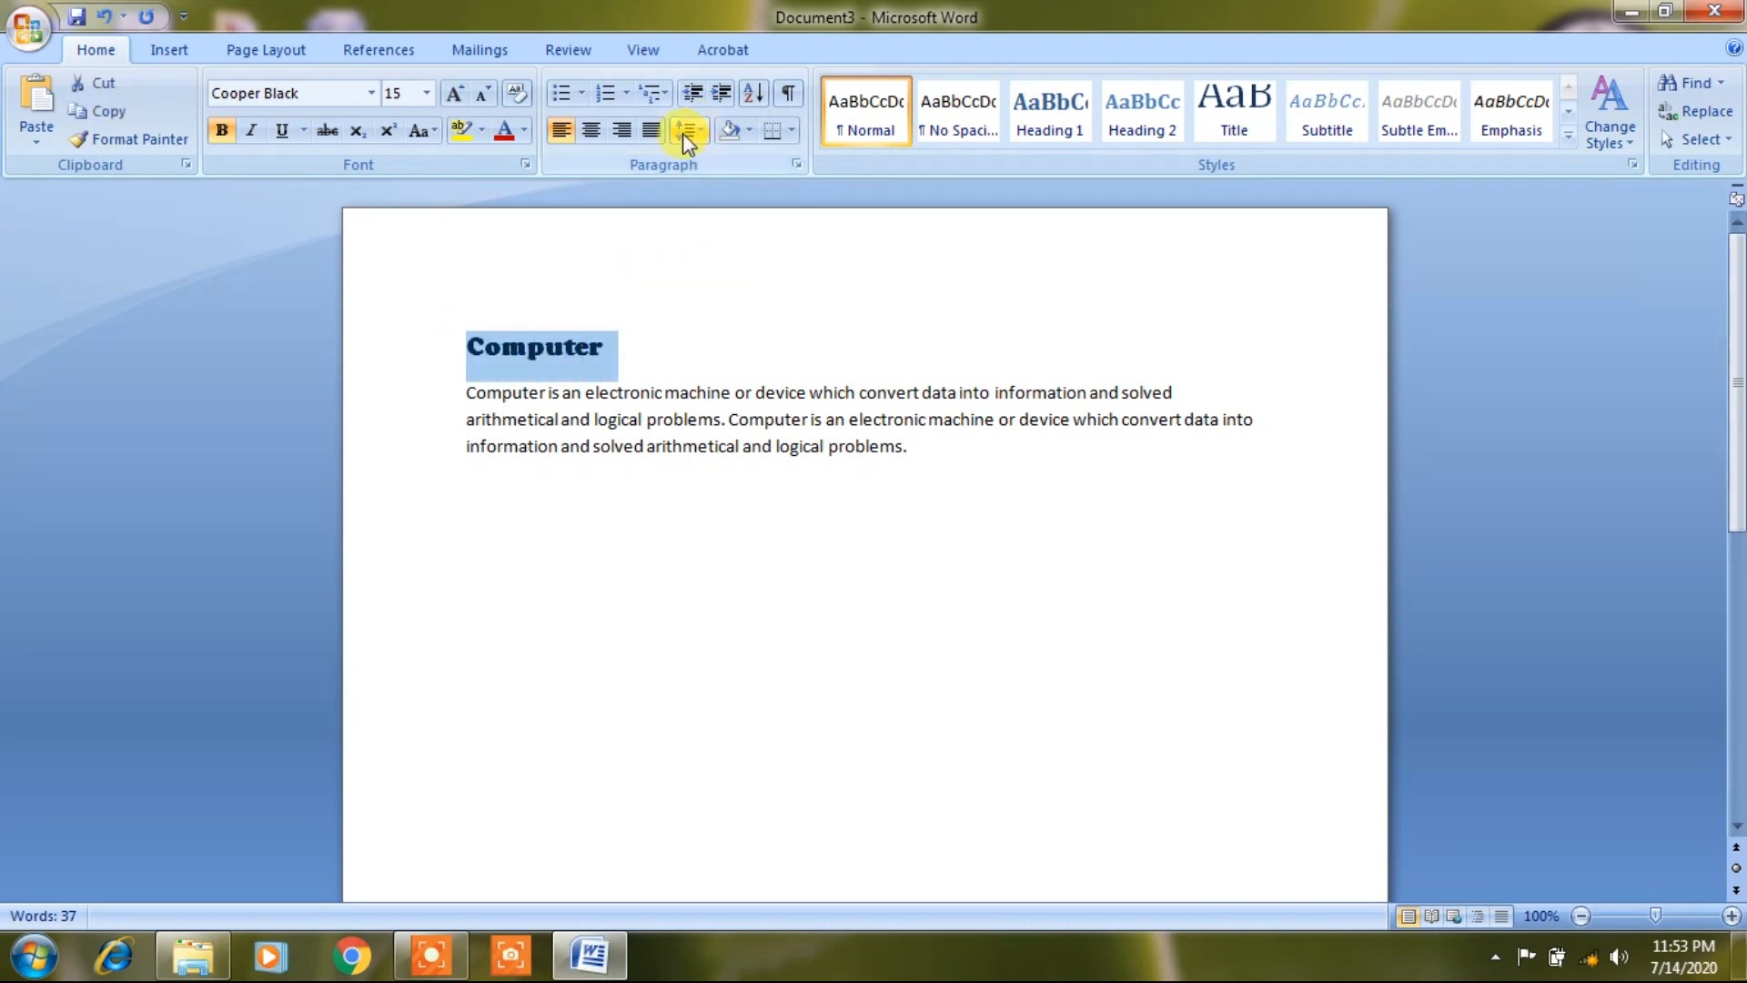
click(590, 133)
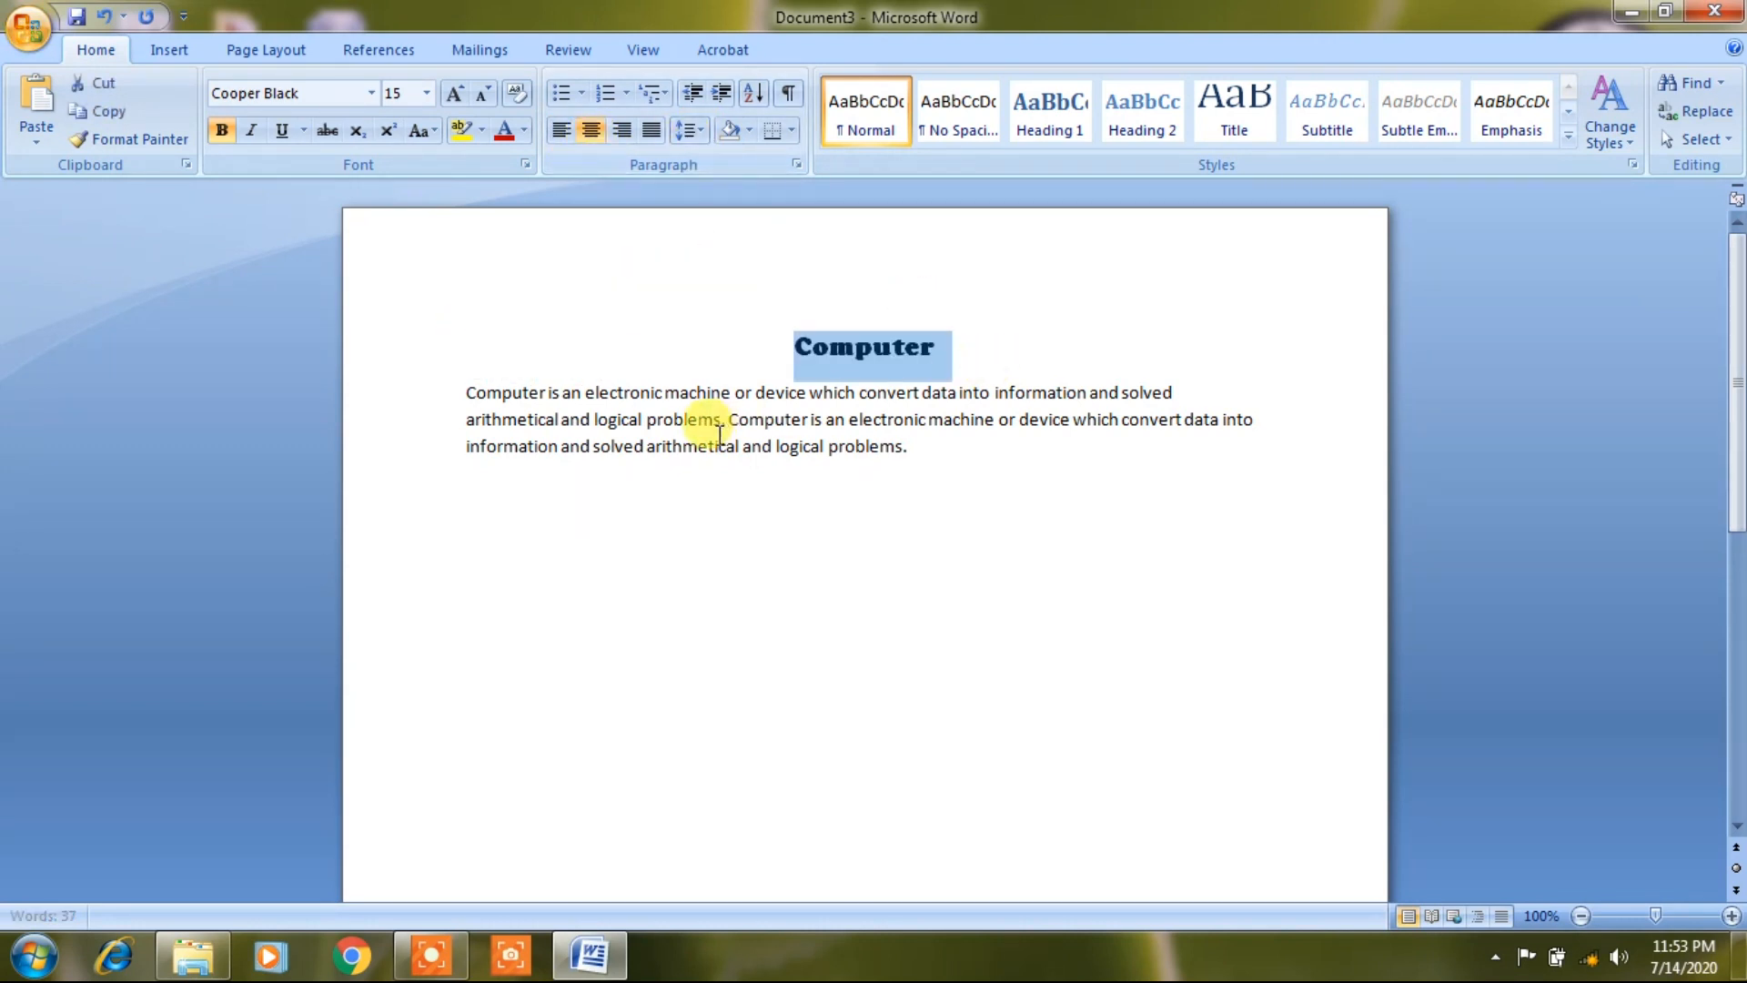
click(833, 569)
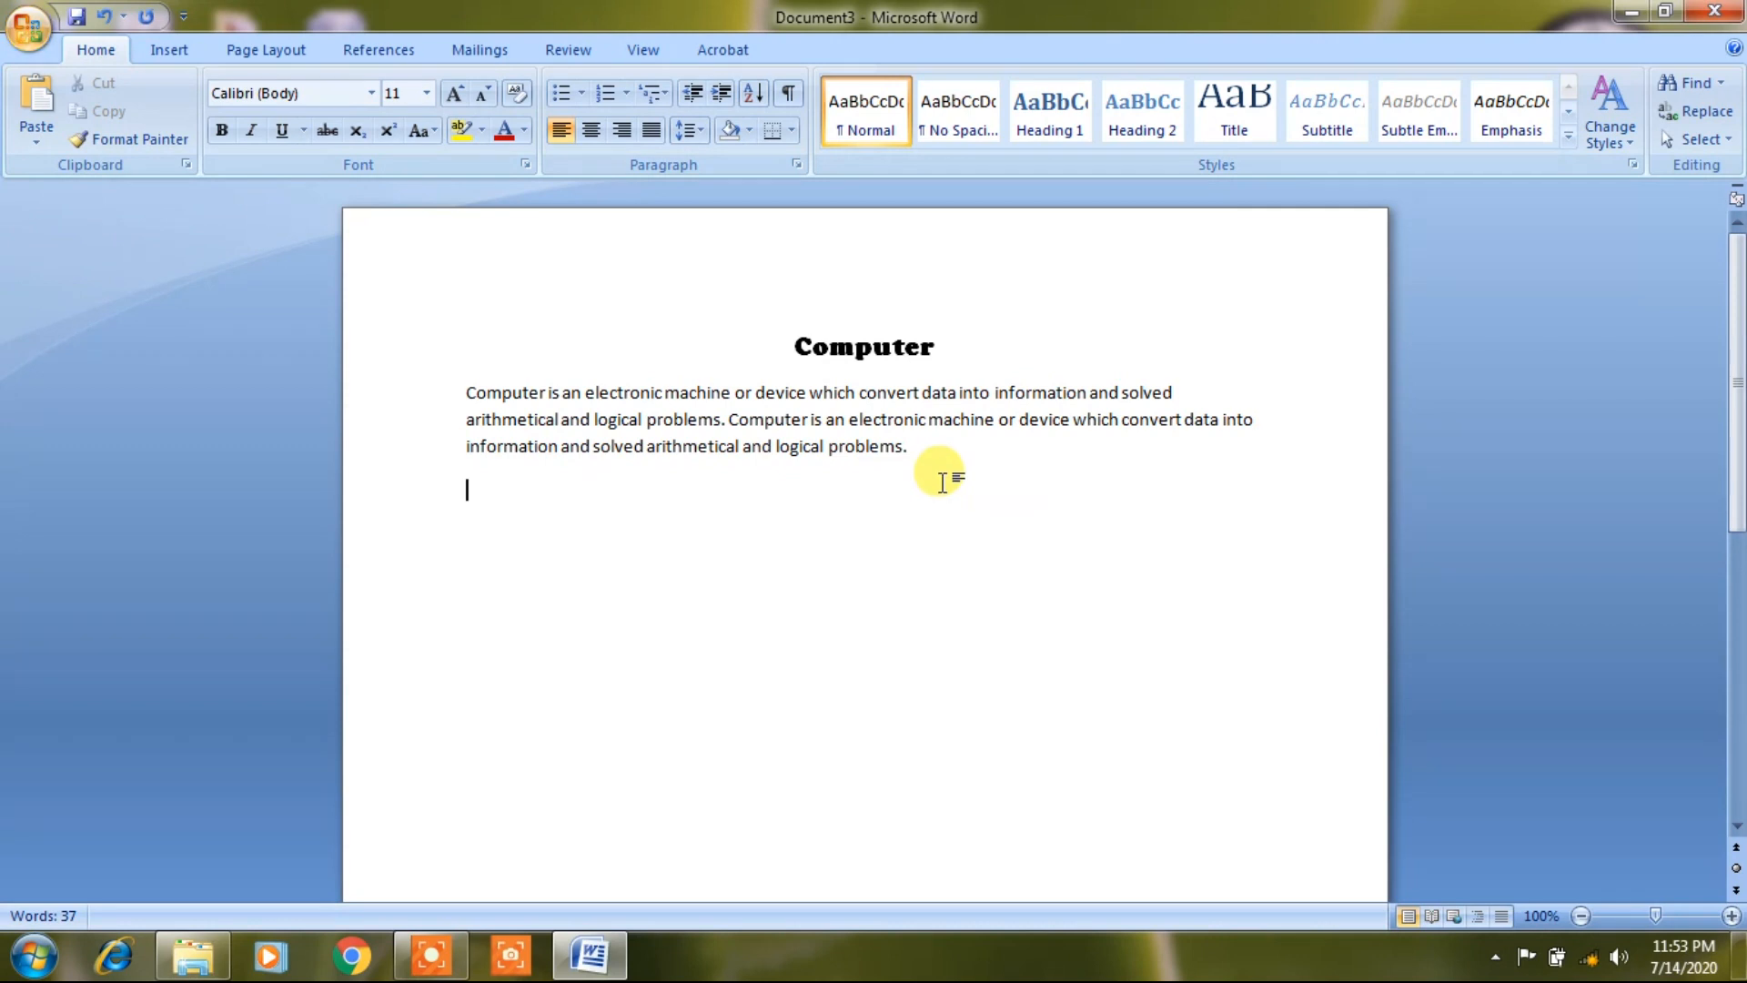
Copy the body paragraph's text and paste it at the end of the same paragraph to lengthen it
drag(925, 448, 504, 394)
key(ctrl+c)
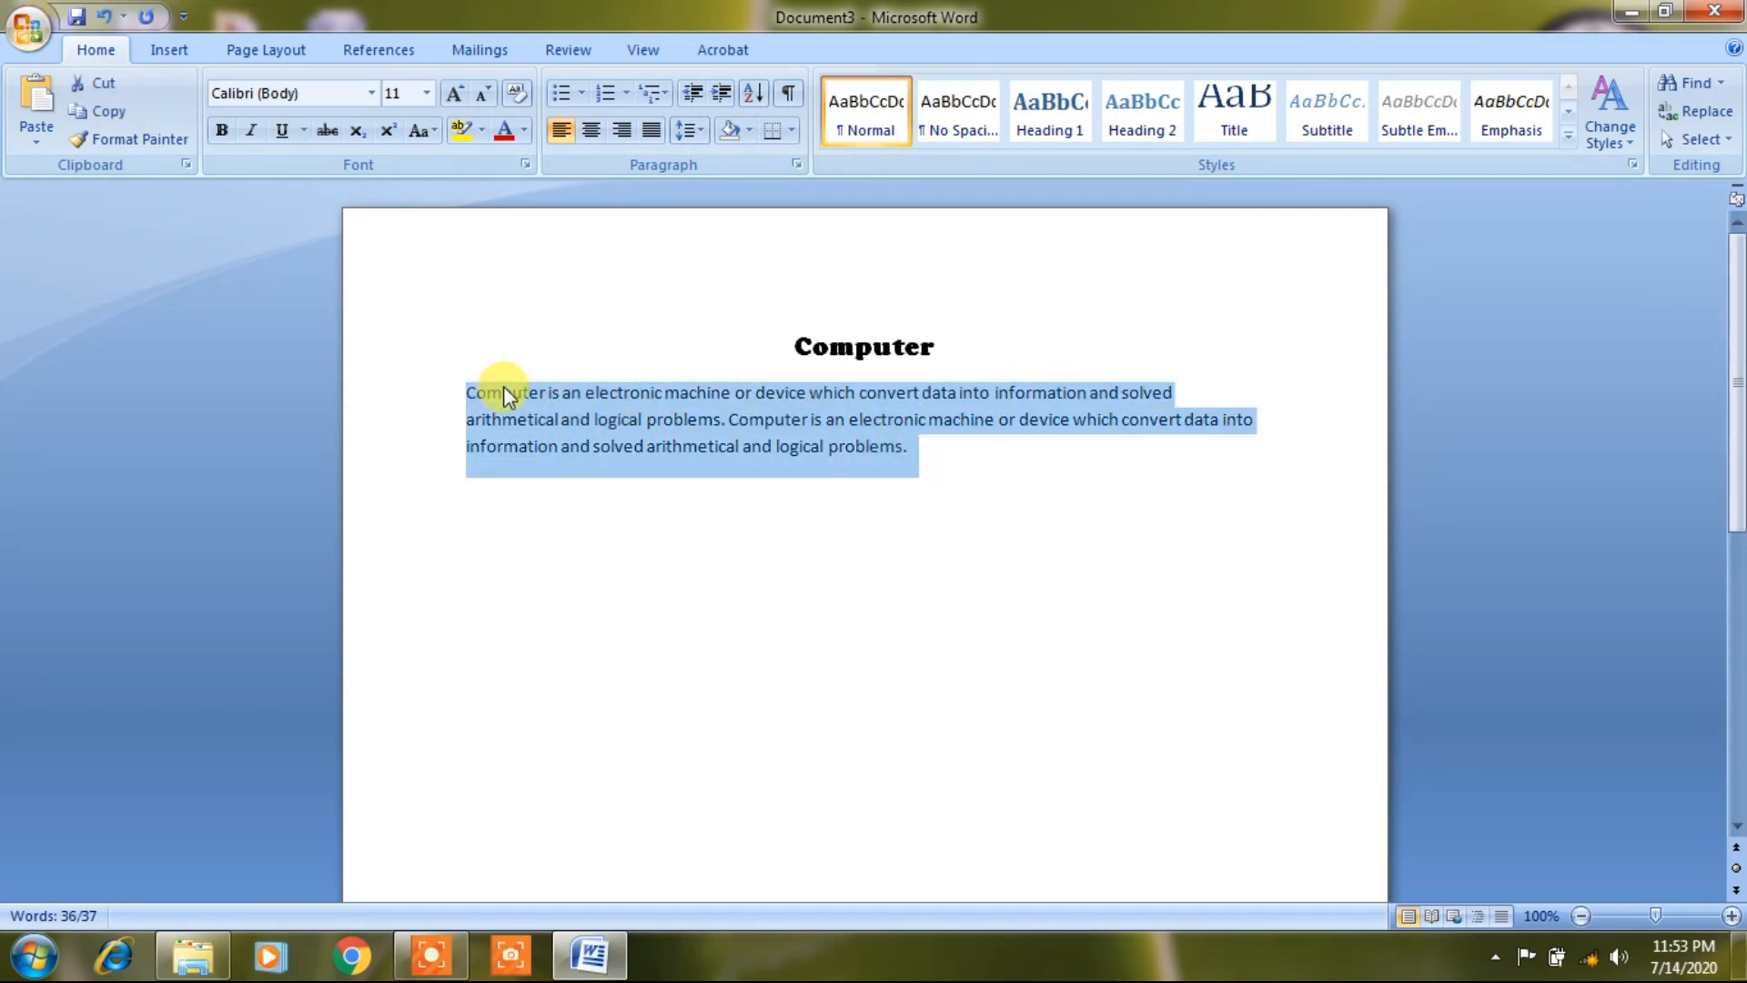
click(1006, 454)
key(ctrl+v)
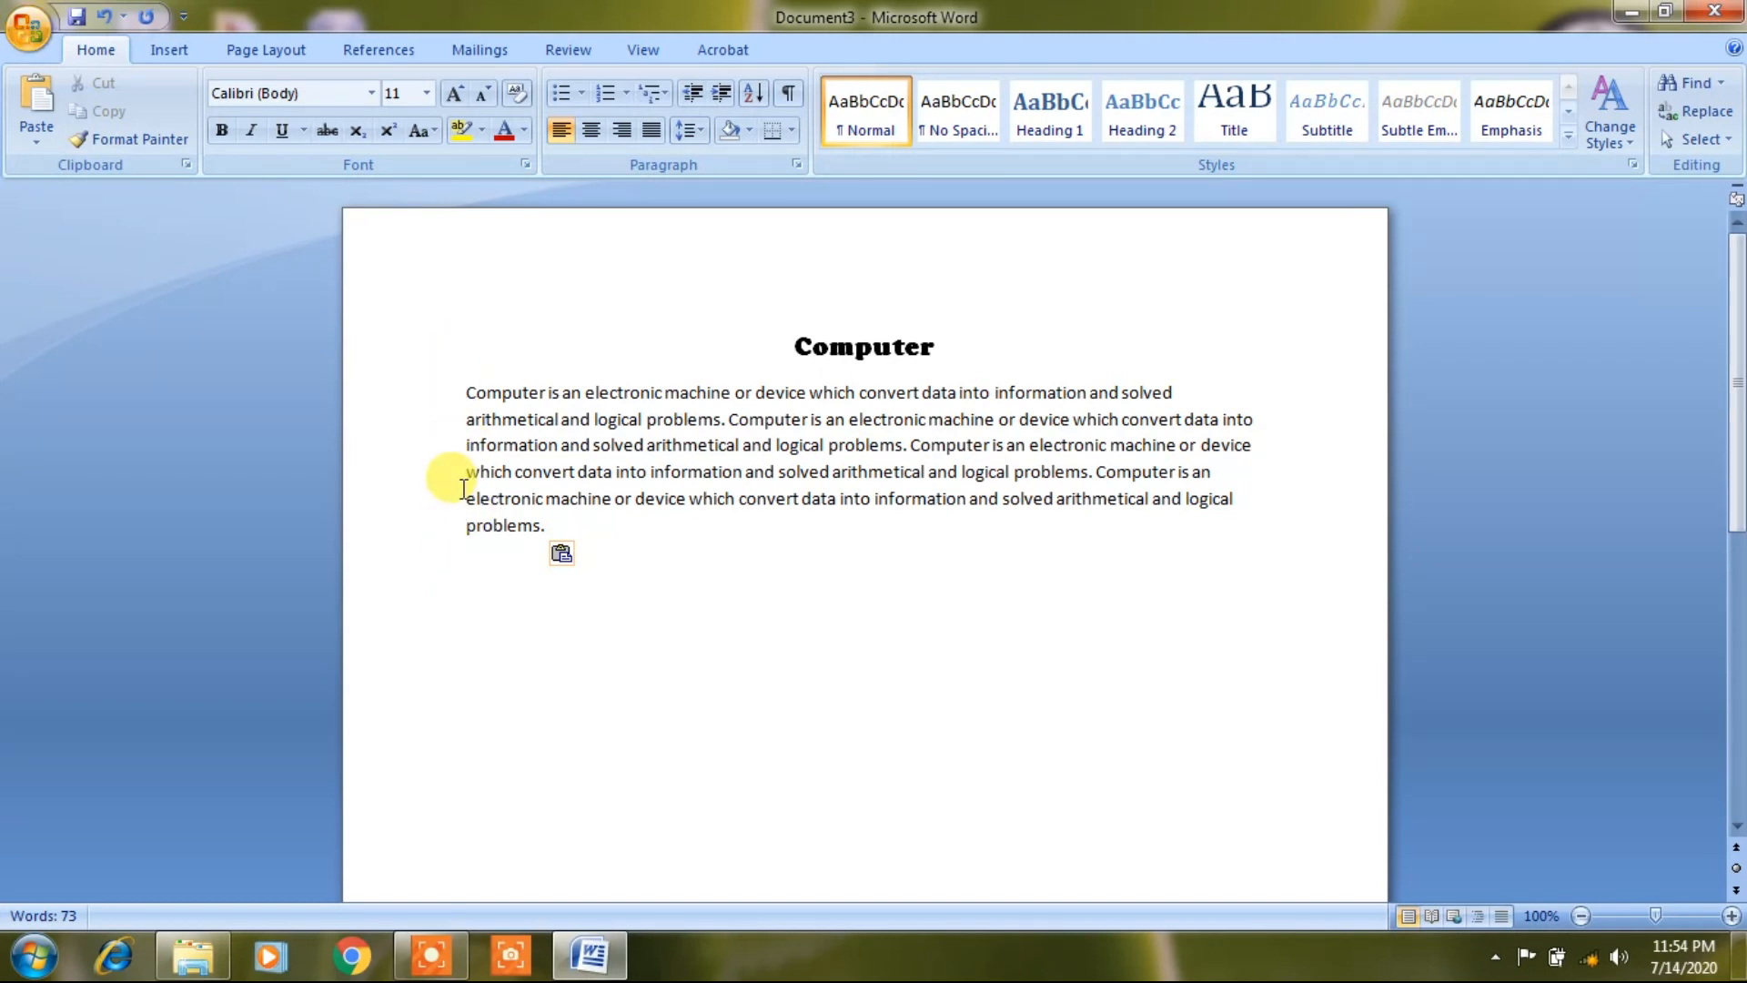
Set the whole body paragraph's alignment to Justified in the Paragraph settings and apply it
drag(463, 397, 555, 546)
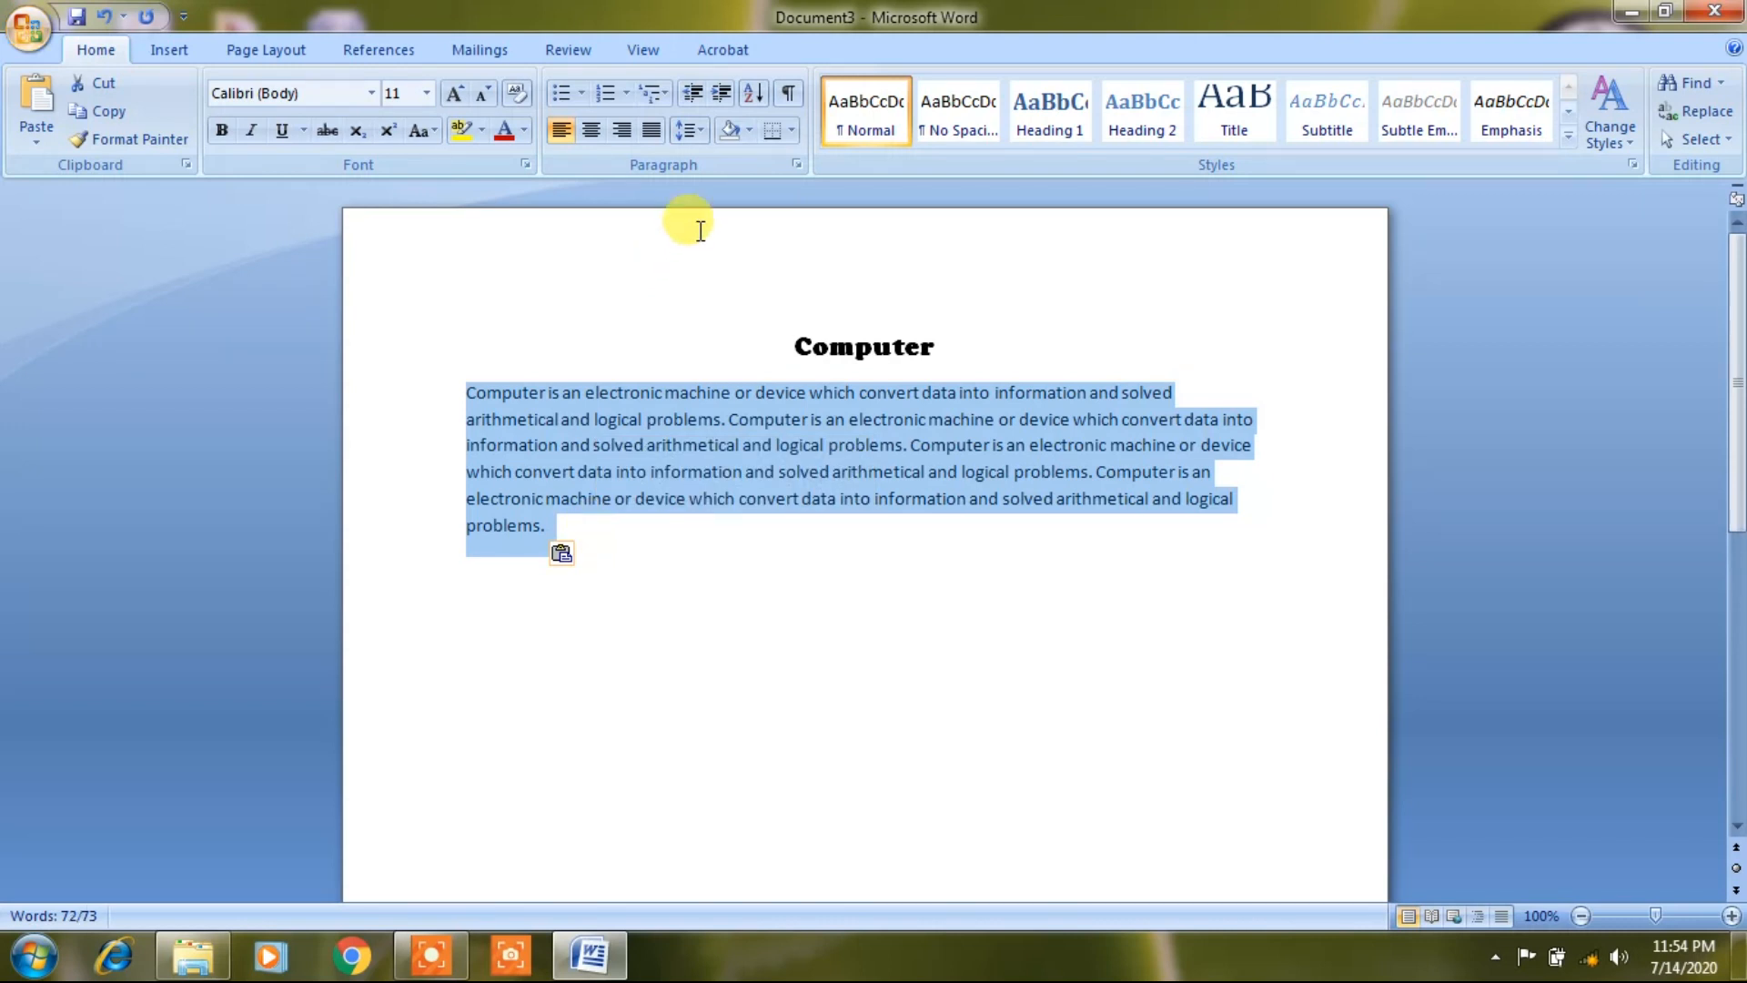
click(796, 165)
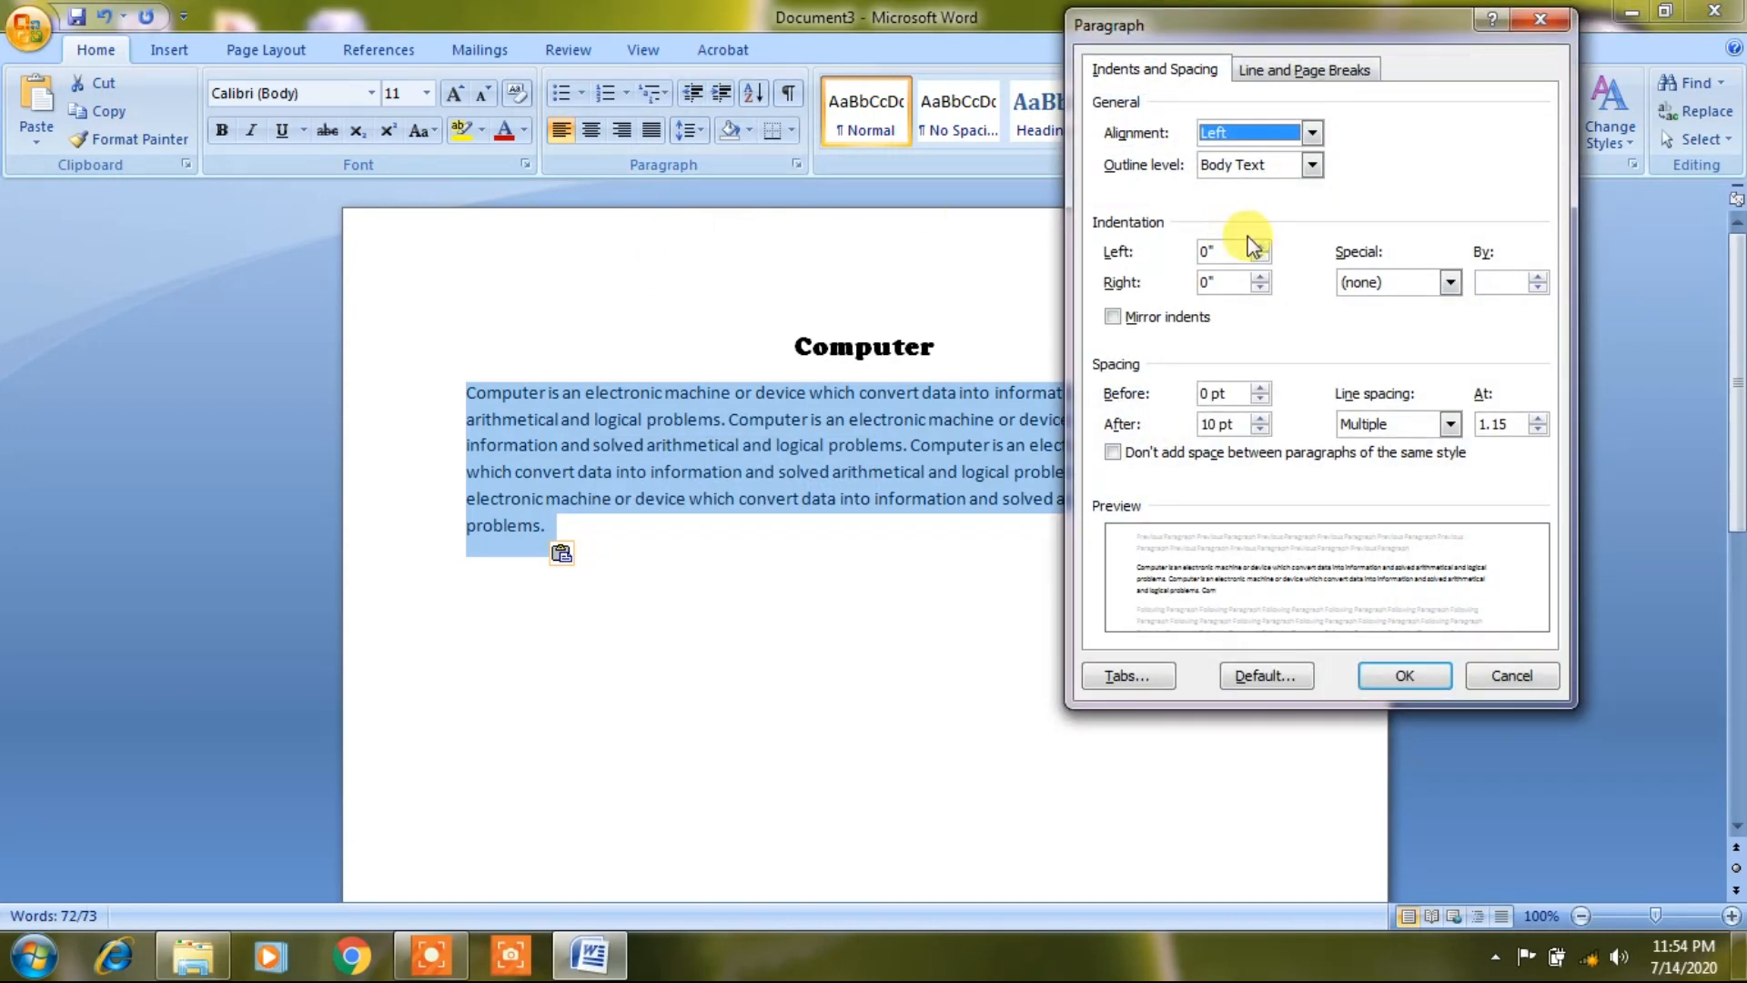
click(1271, 131)
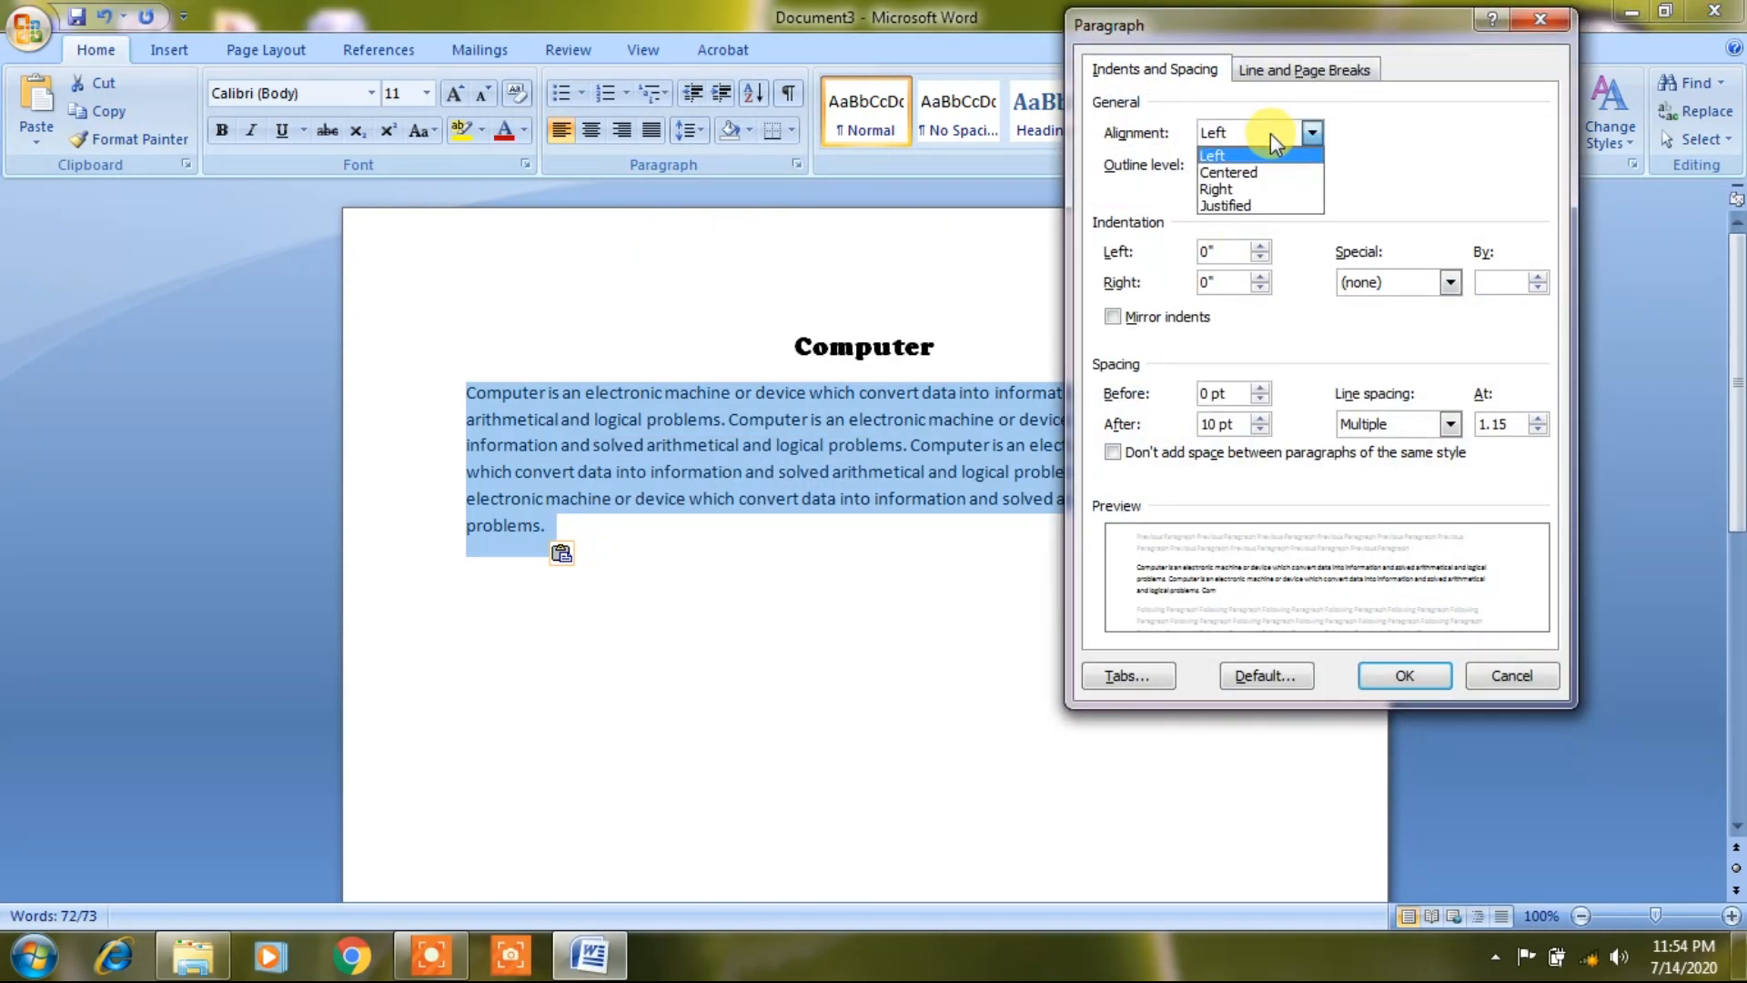
click(1257, 206)
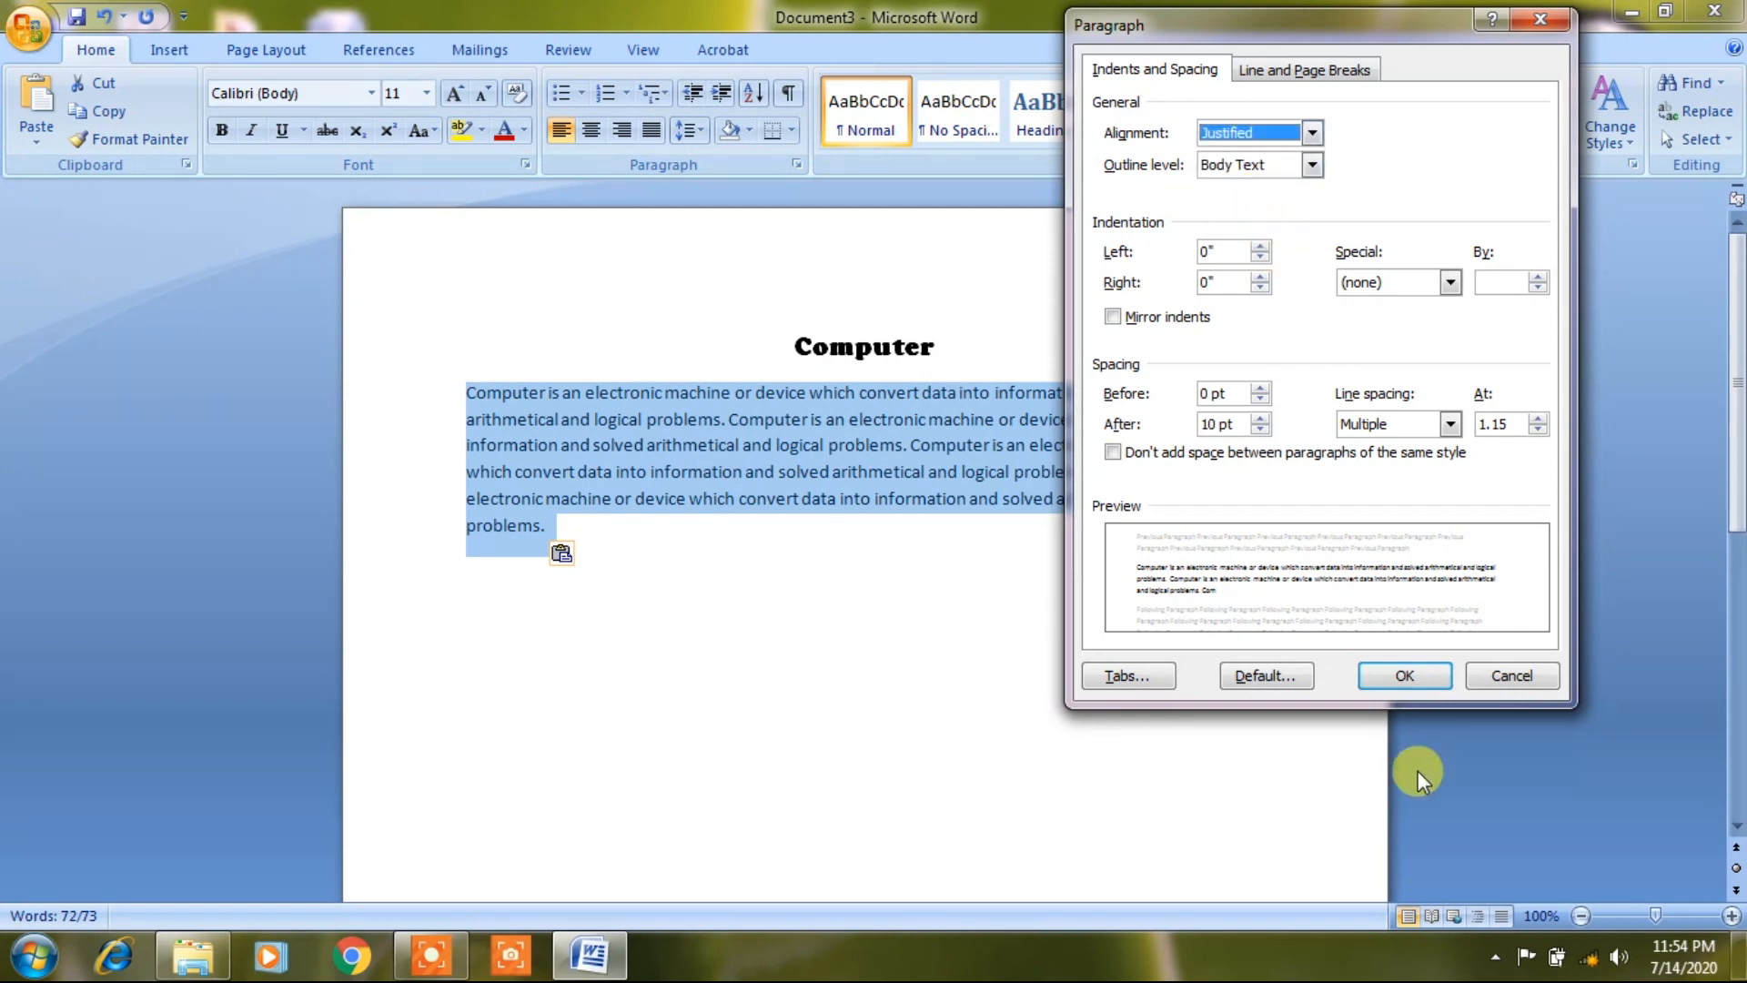
click(1403, 678)
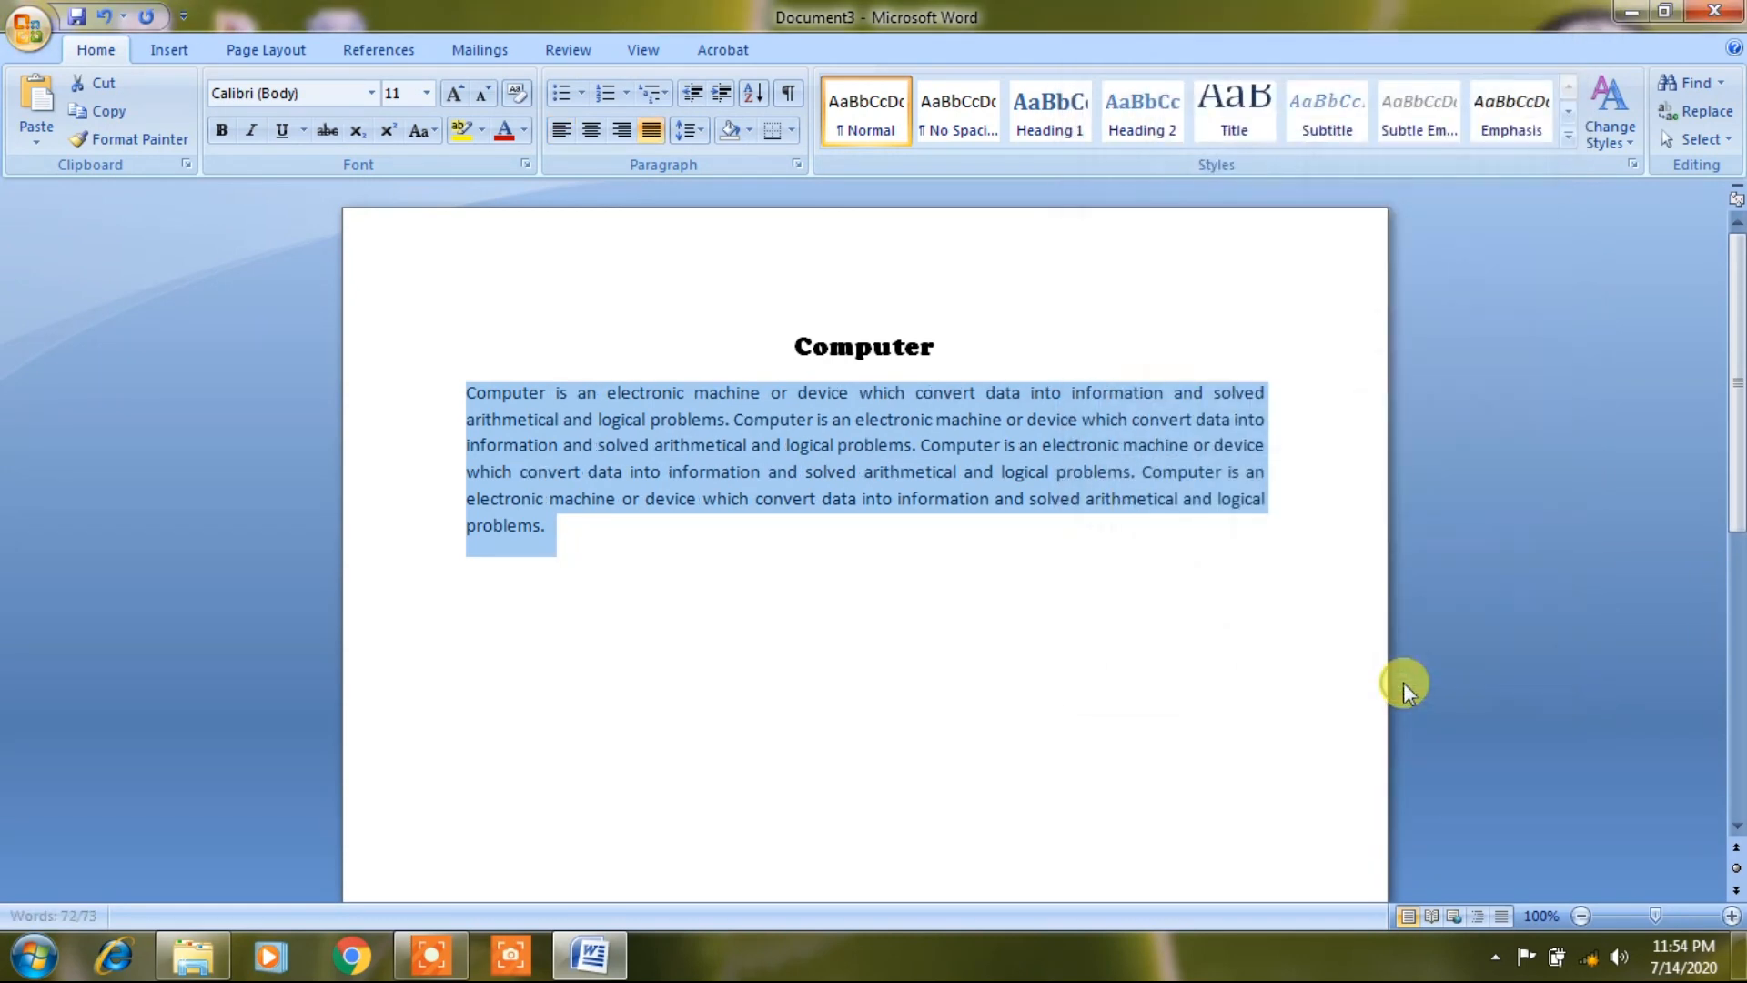
click(1279, 633)
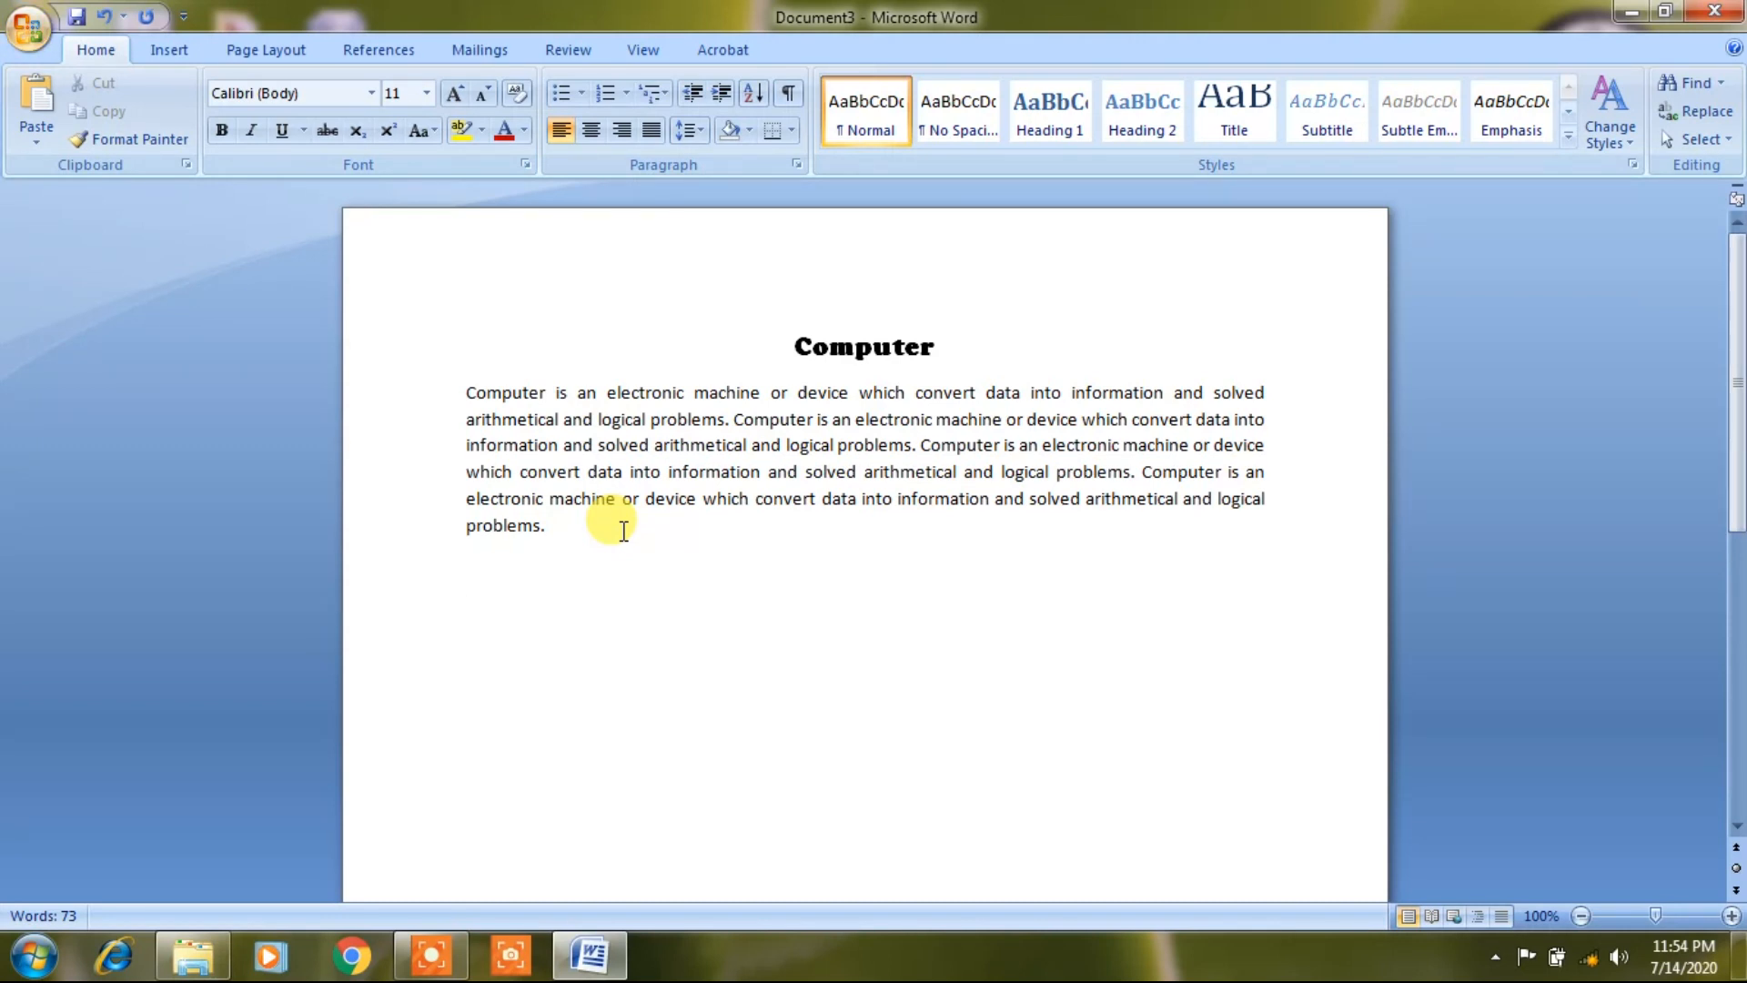
Select the whole body paragraph and set its left and right indentation to 2 inches each in the Paragraph settings
click(705, 519)
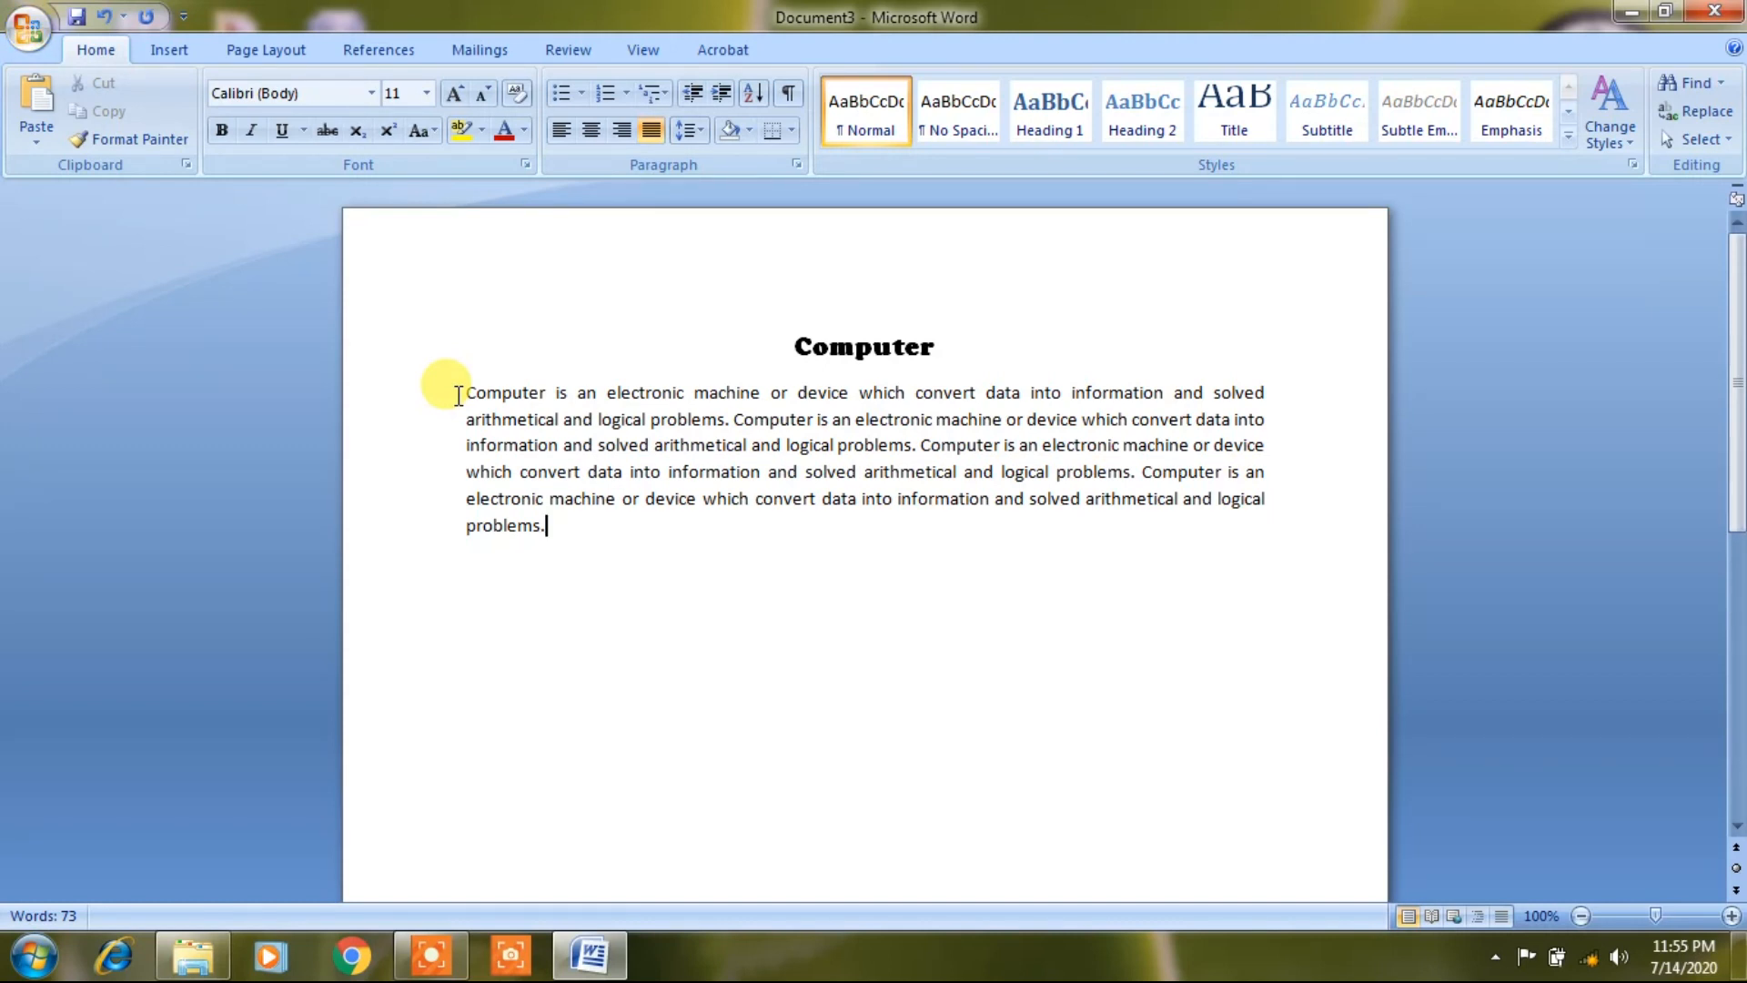
drag(458, 394, 544, 525)
click(554, 524)
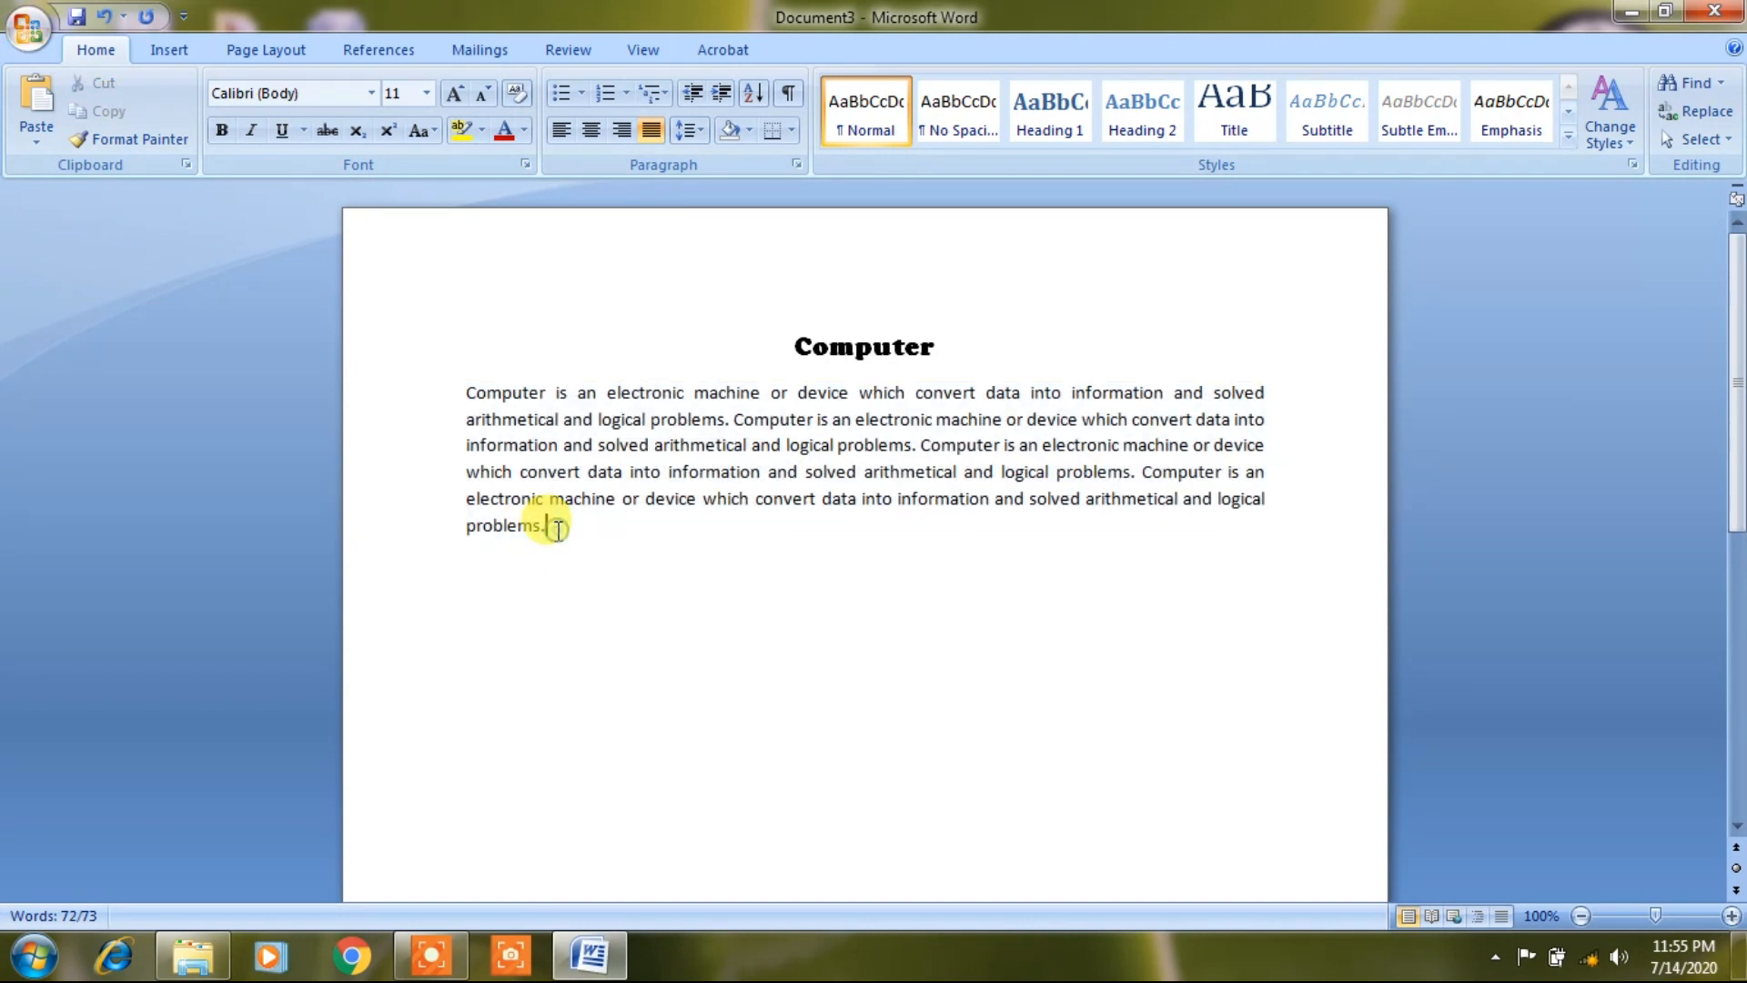
drag(544, 526, 448, 391)
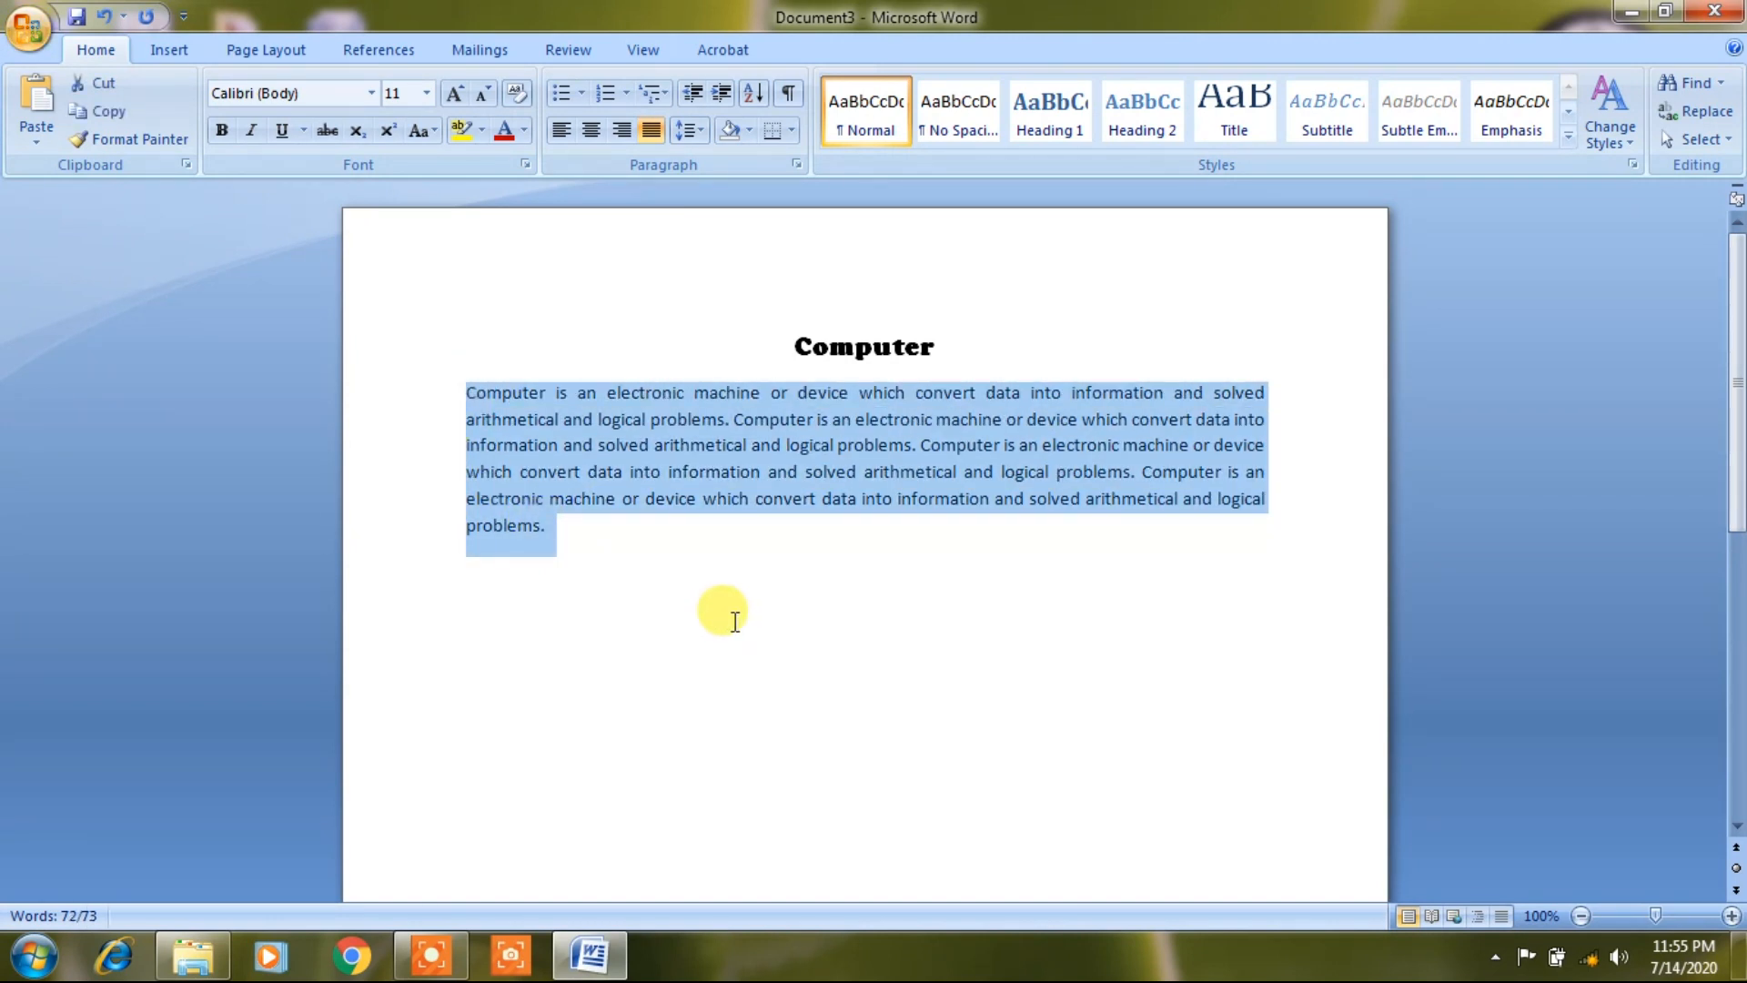
click(798, 165)
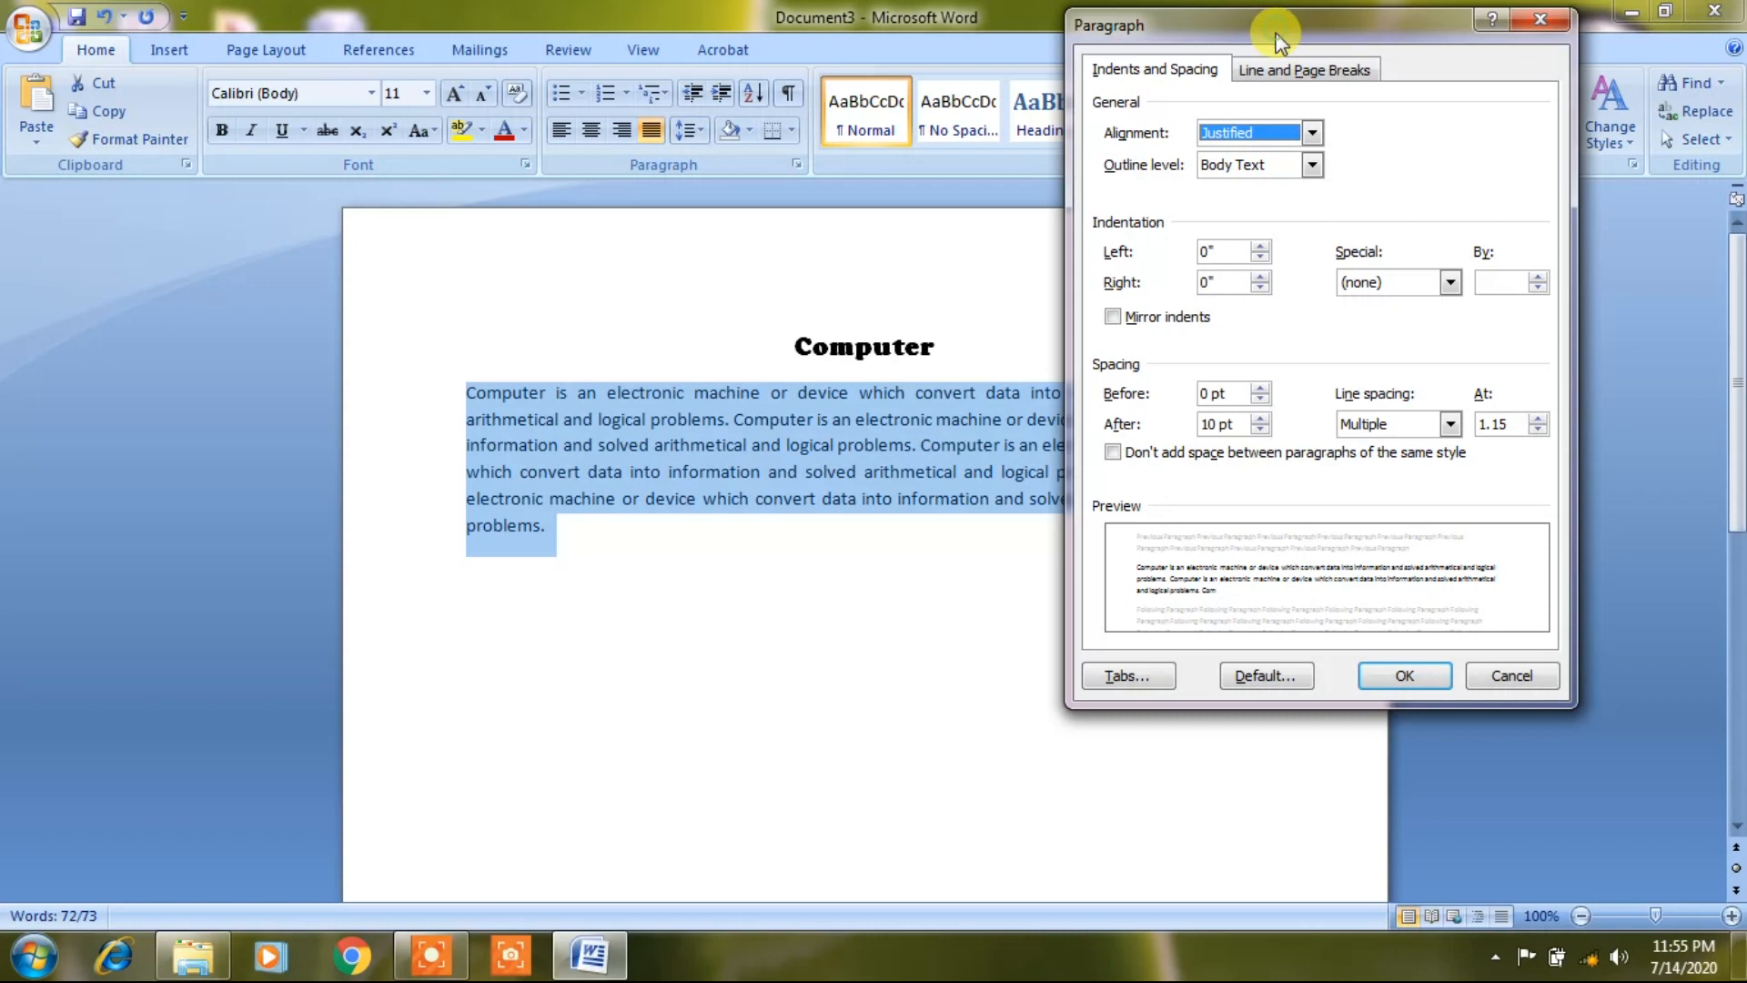
drag(1278, 33, 1252, 98)
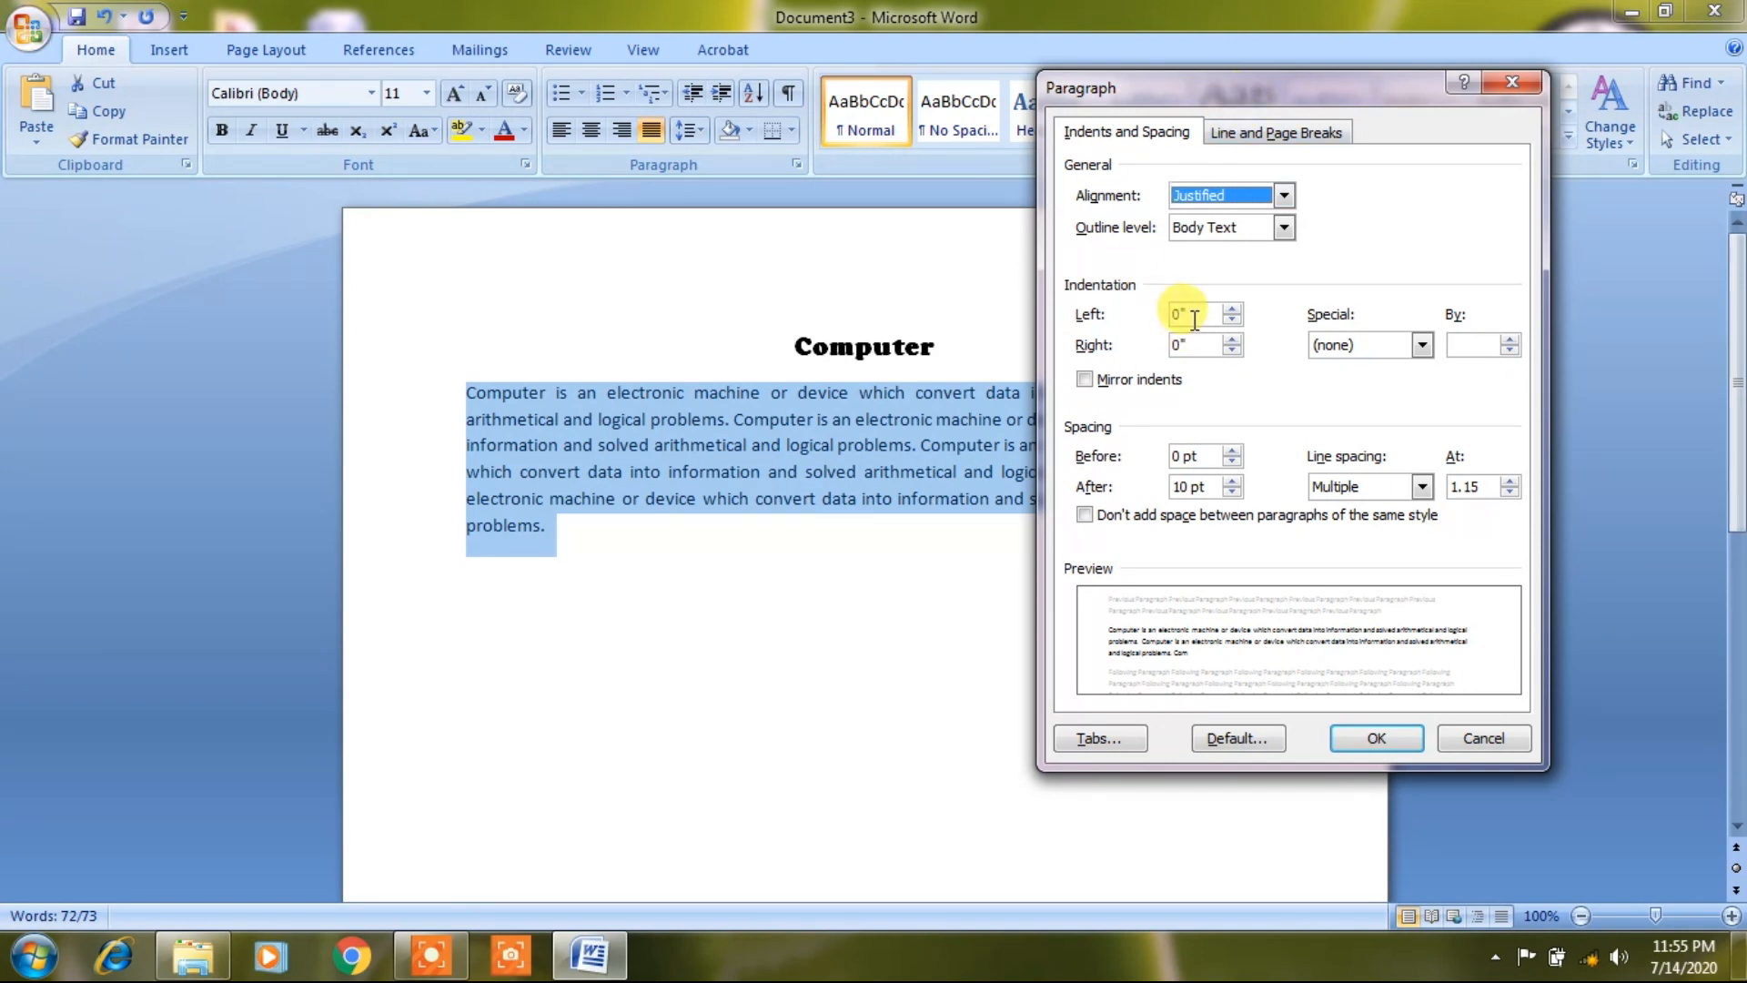
drag(1206, 315, 1165, 323)
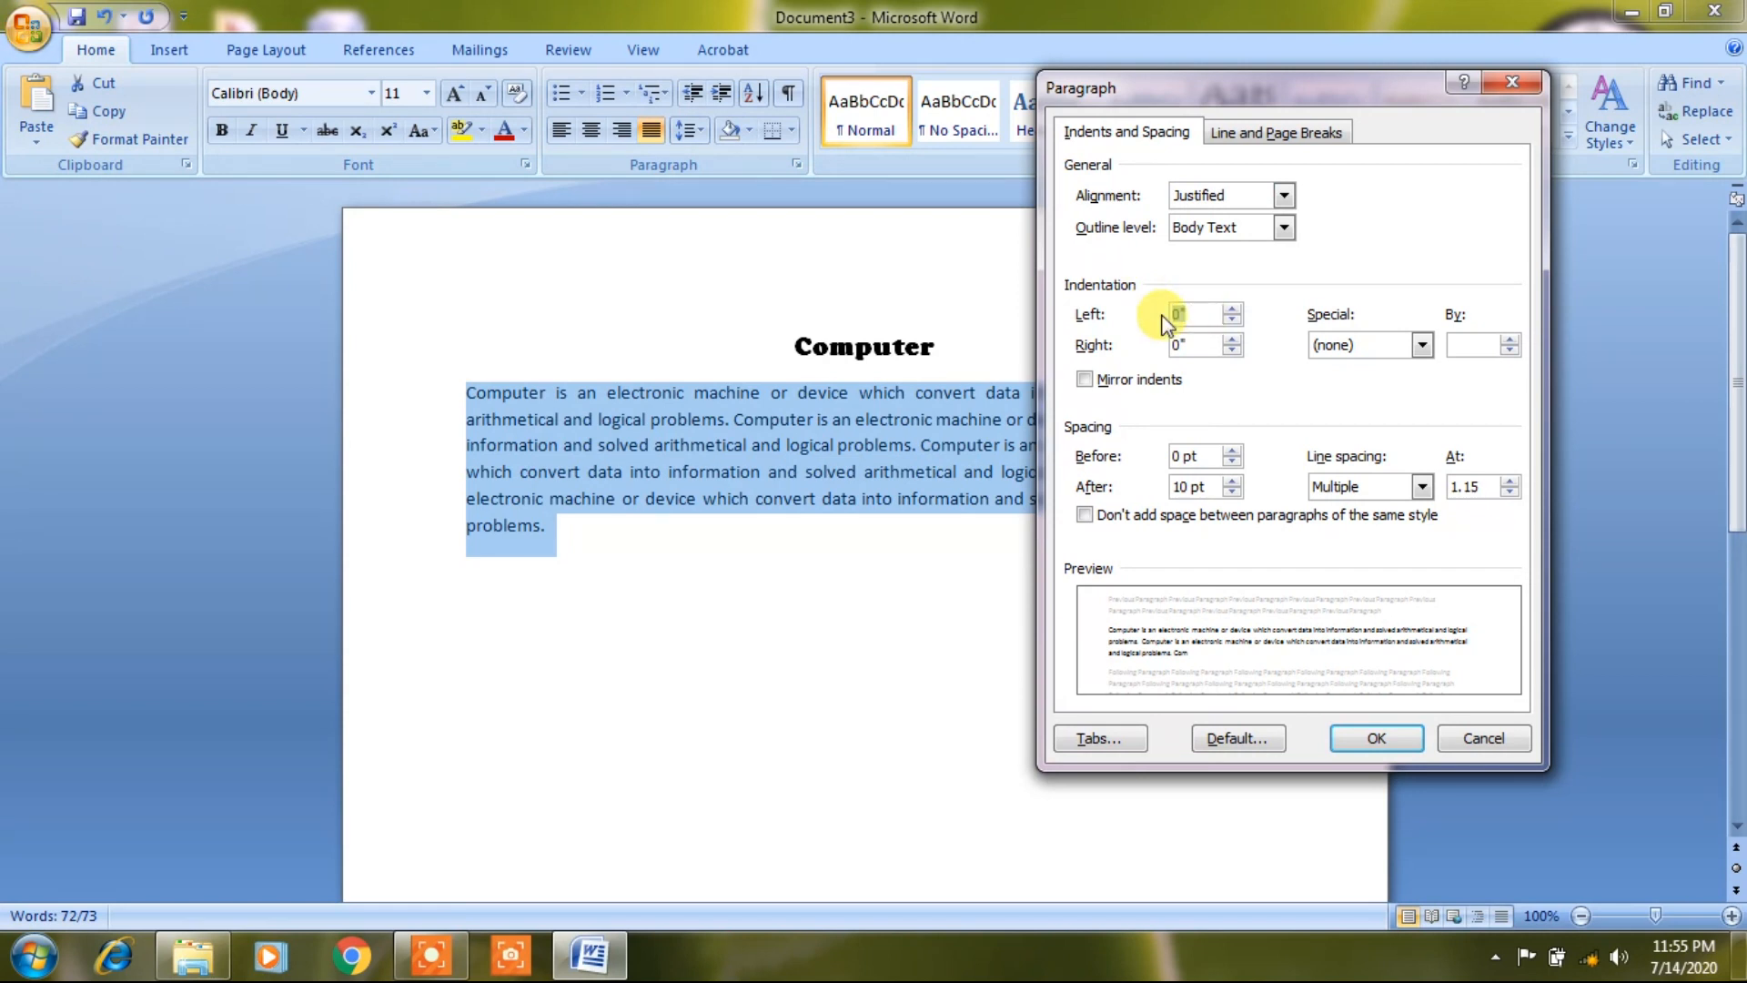
text(2)
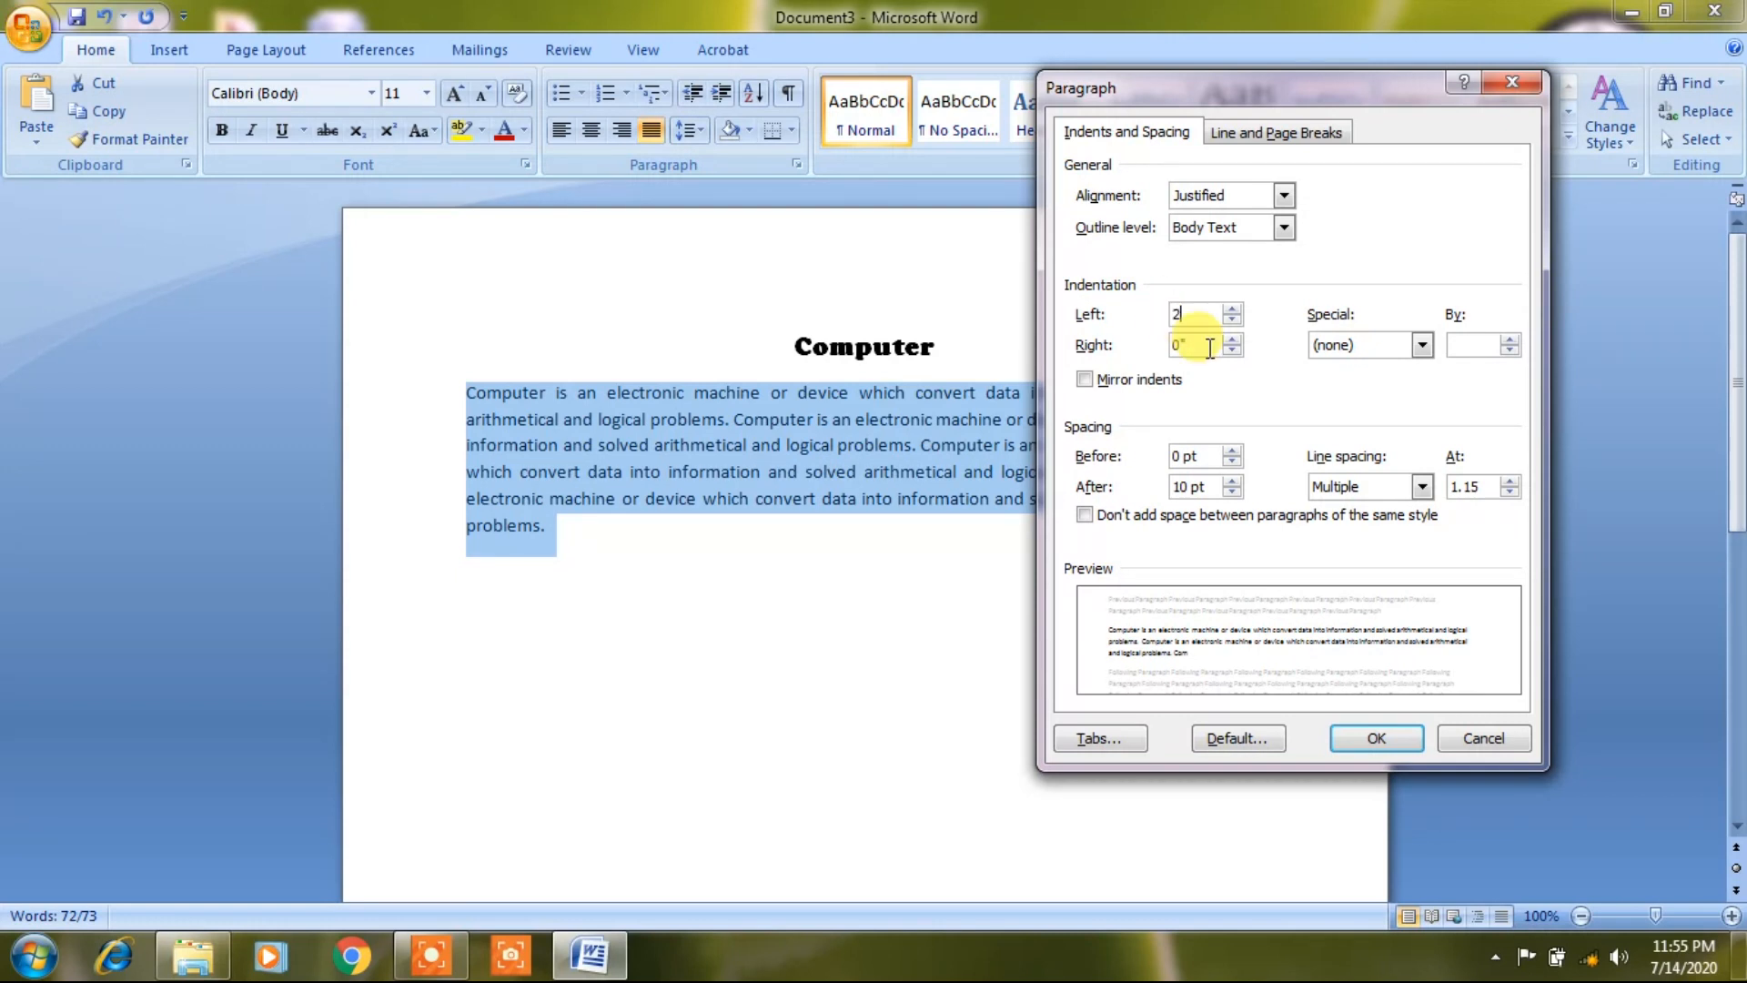
drag(1189, 344, 1148, 354)
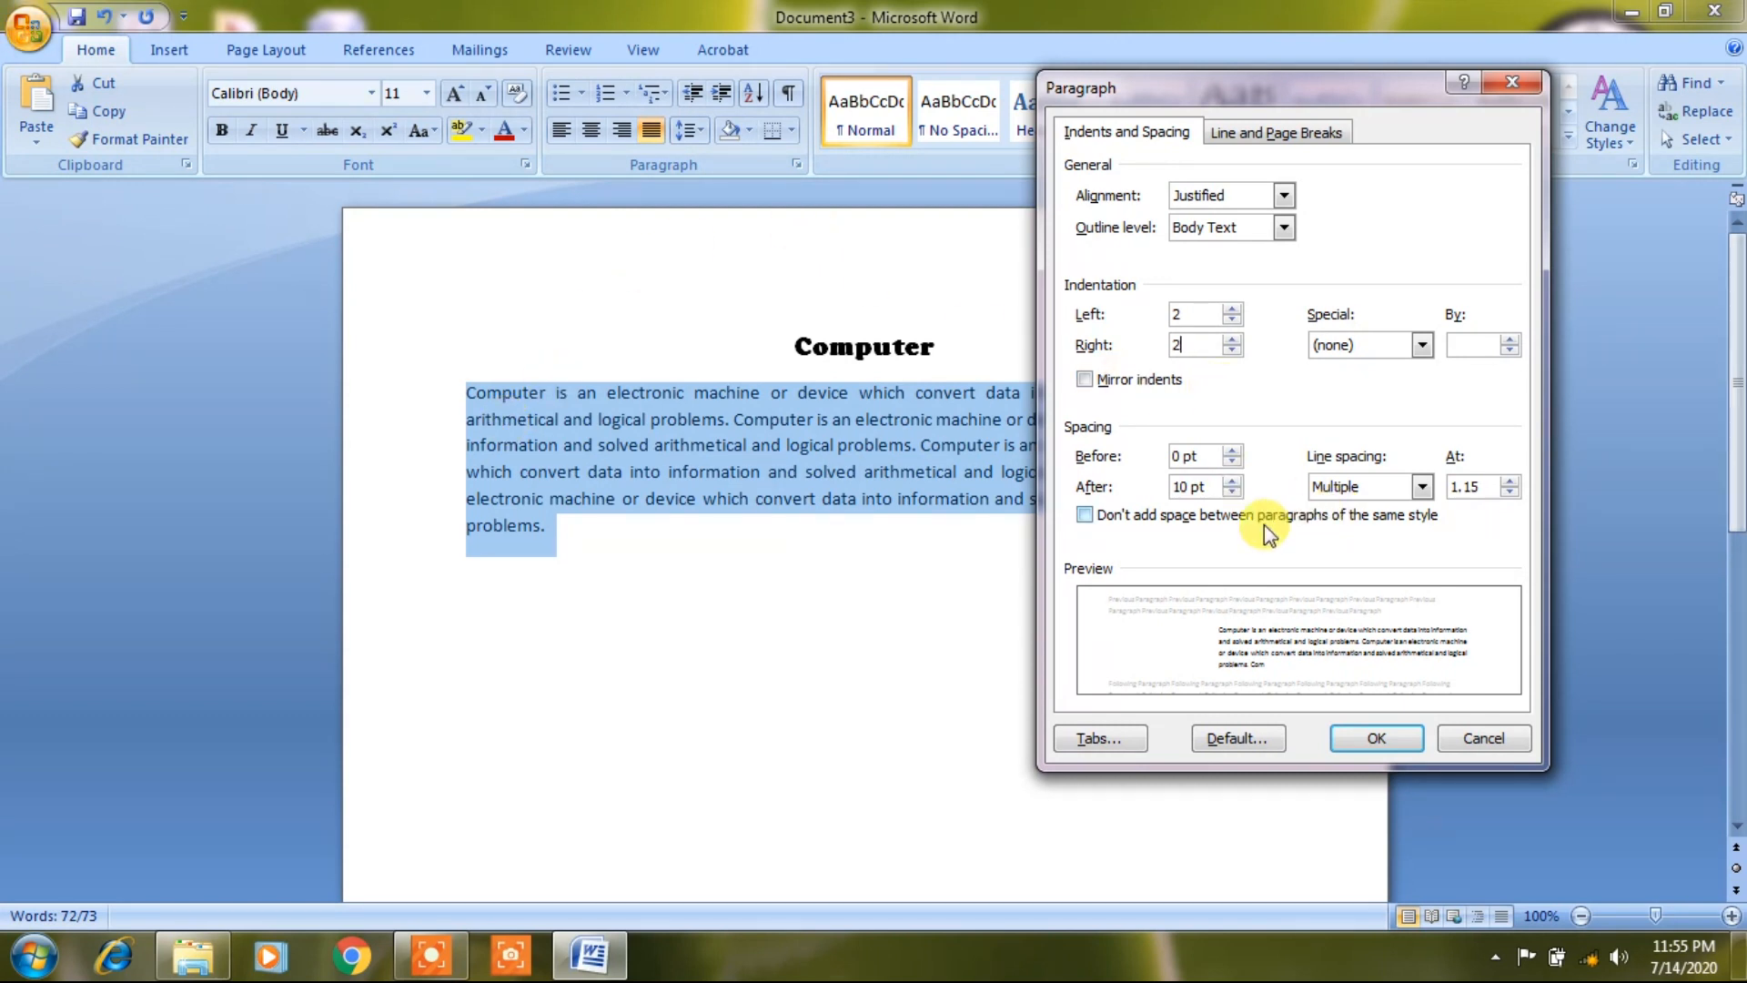
click(1372, 739)
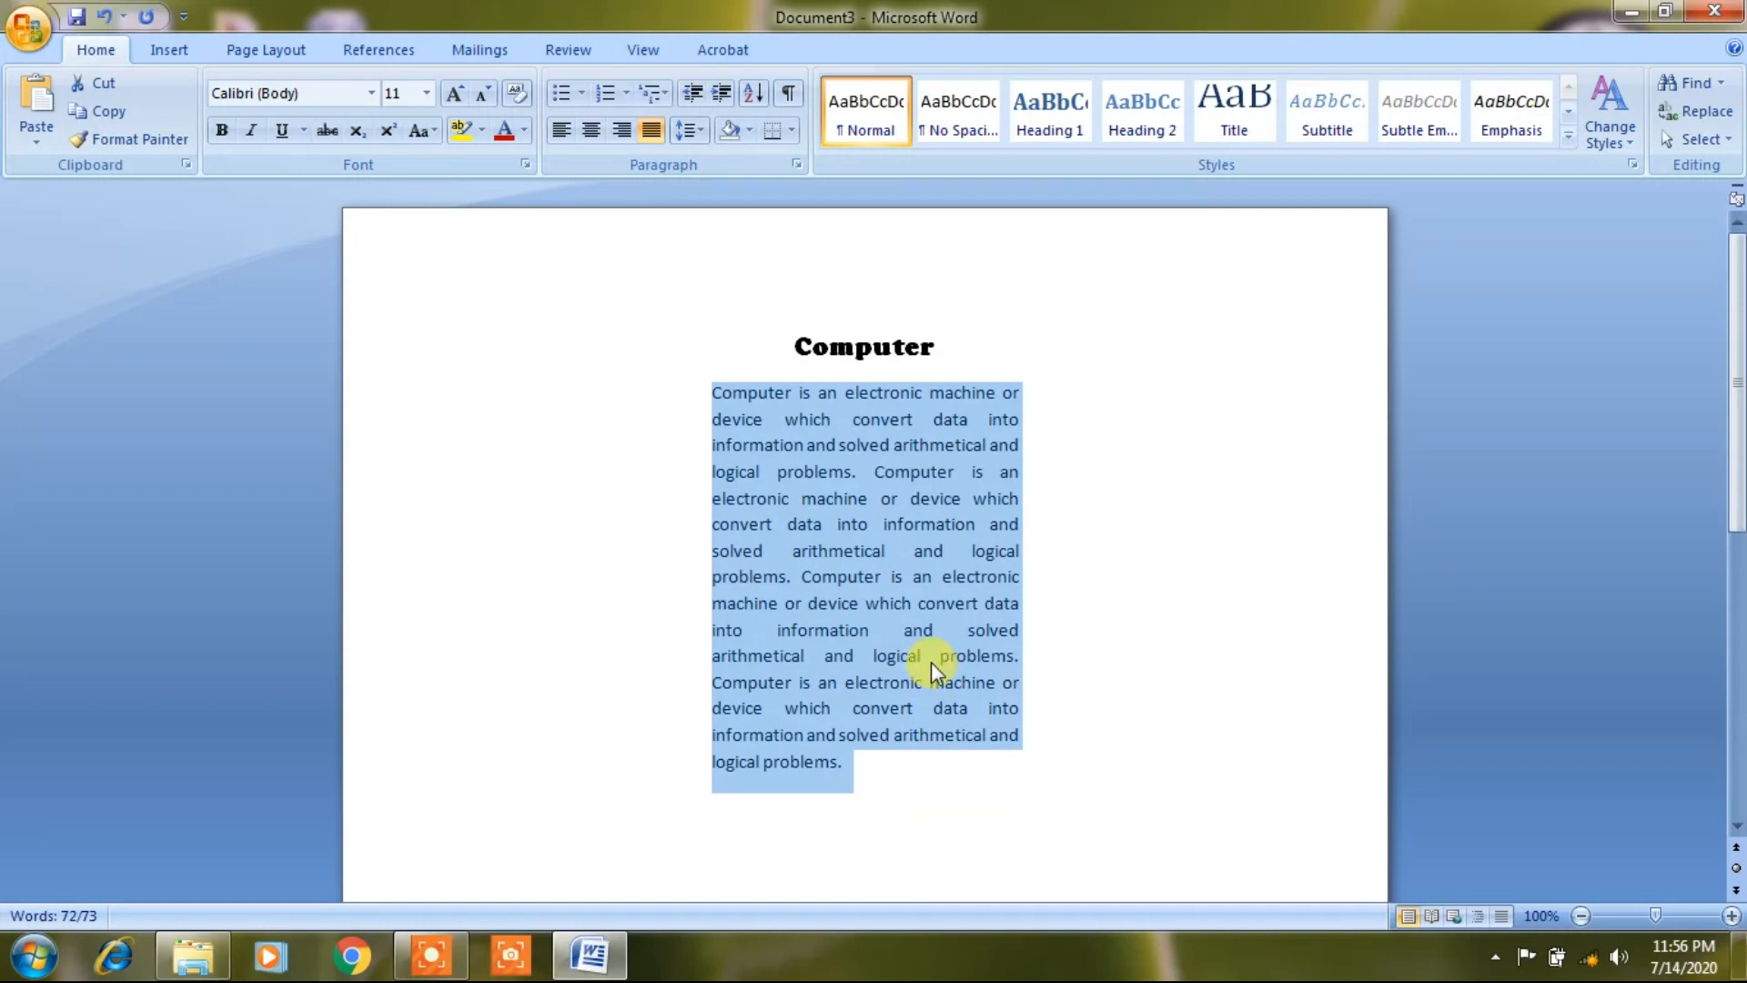
Reset the body paragraph's left and right indentation to 0 in the Paragraph settings and apply it
click(796, 167)
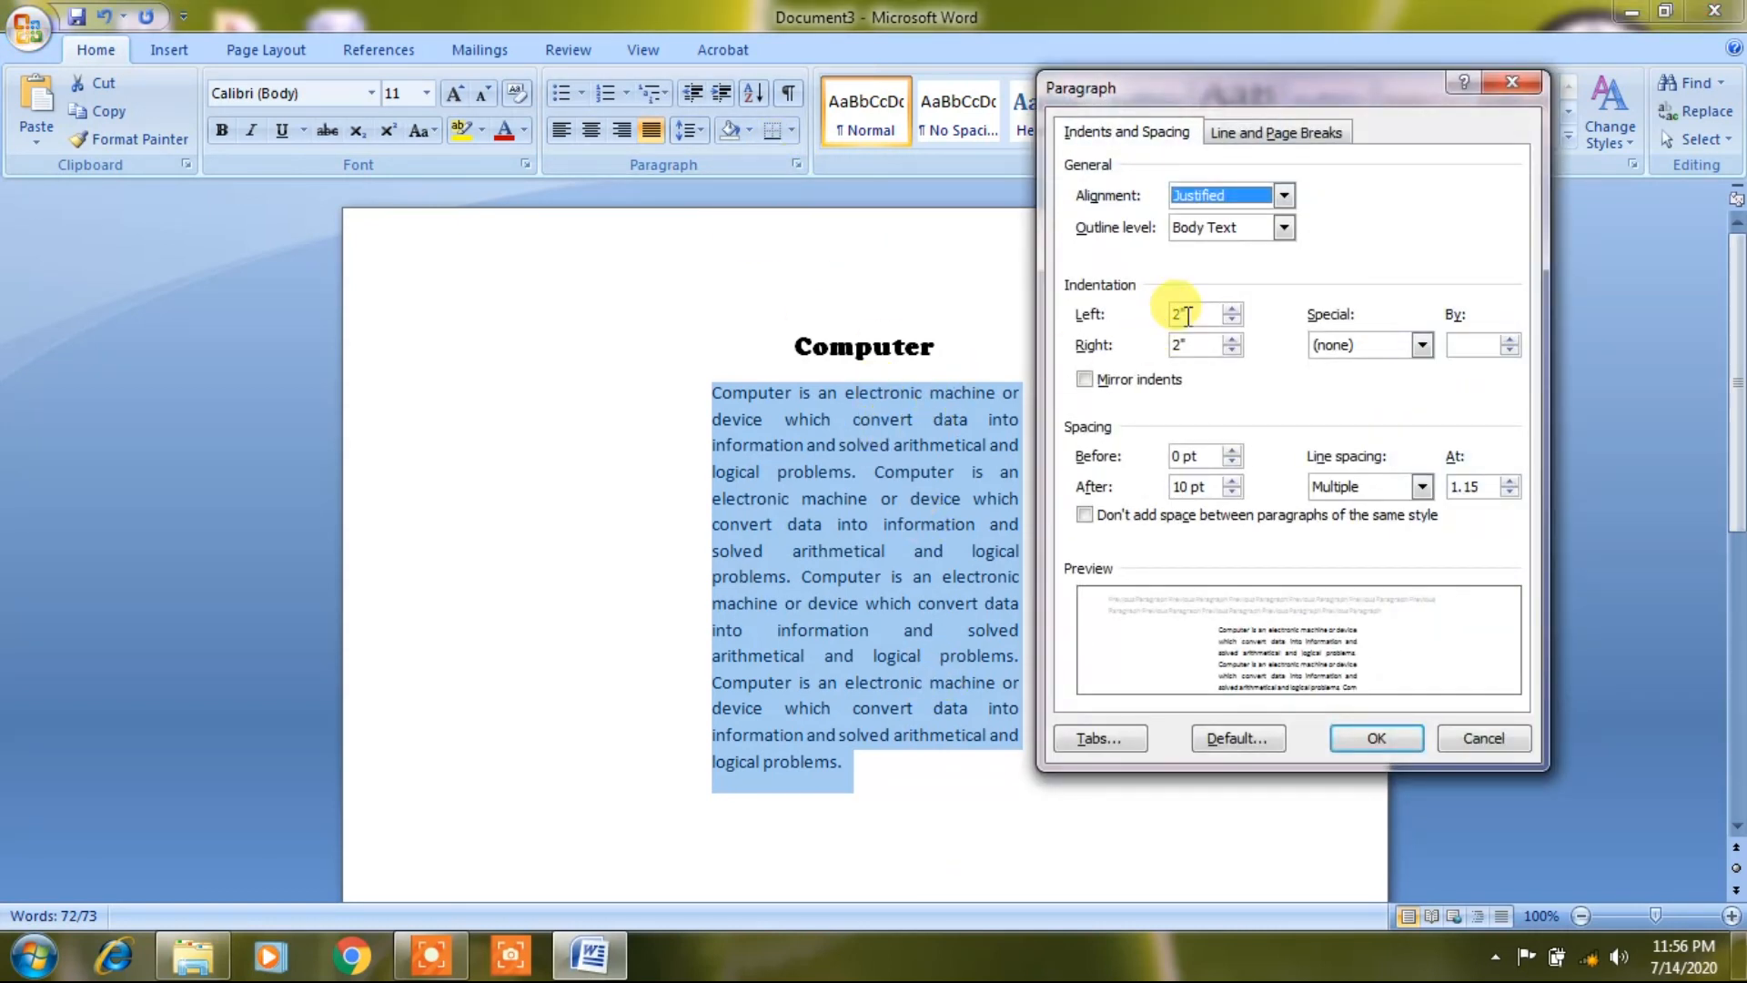
double_click(1186, 313)
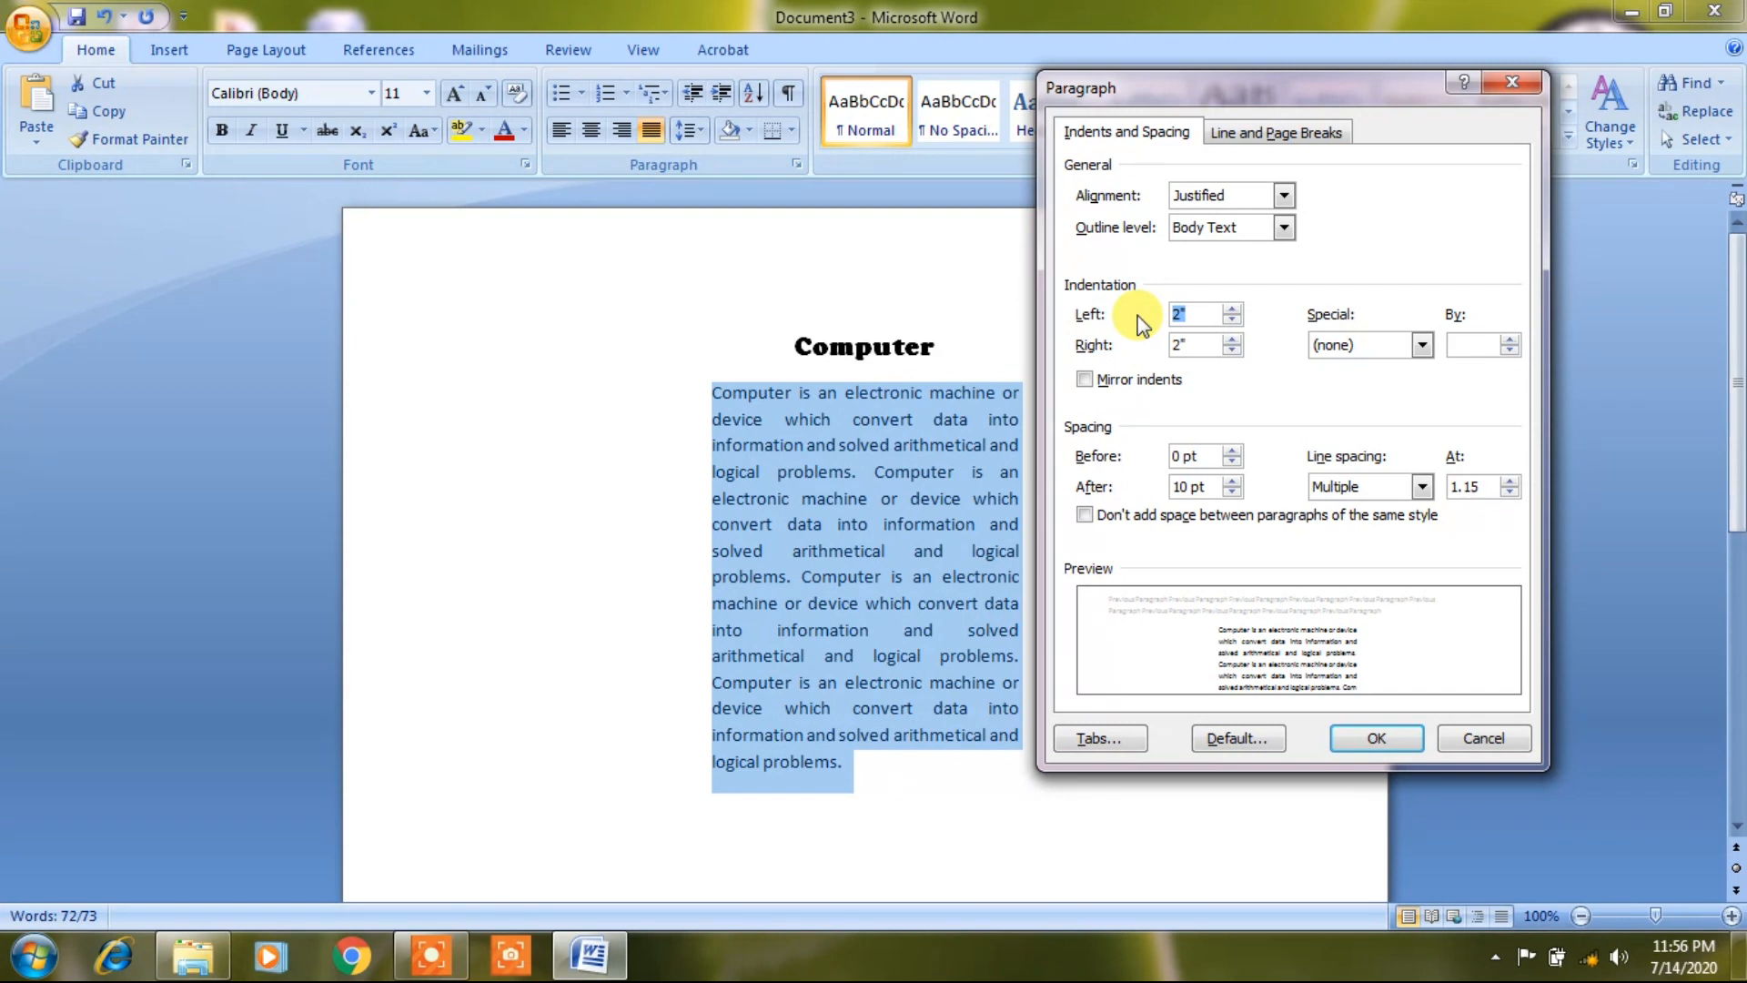
text(0)
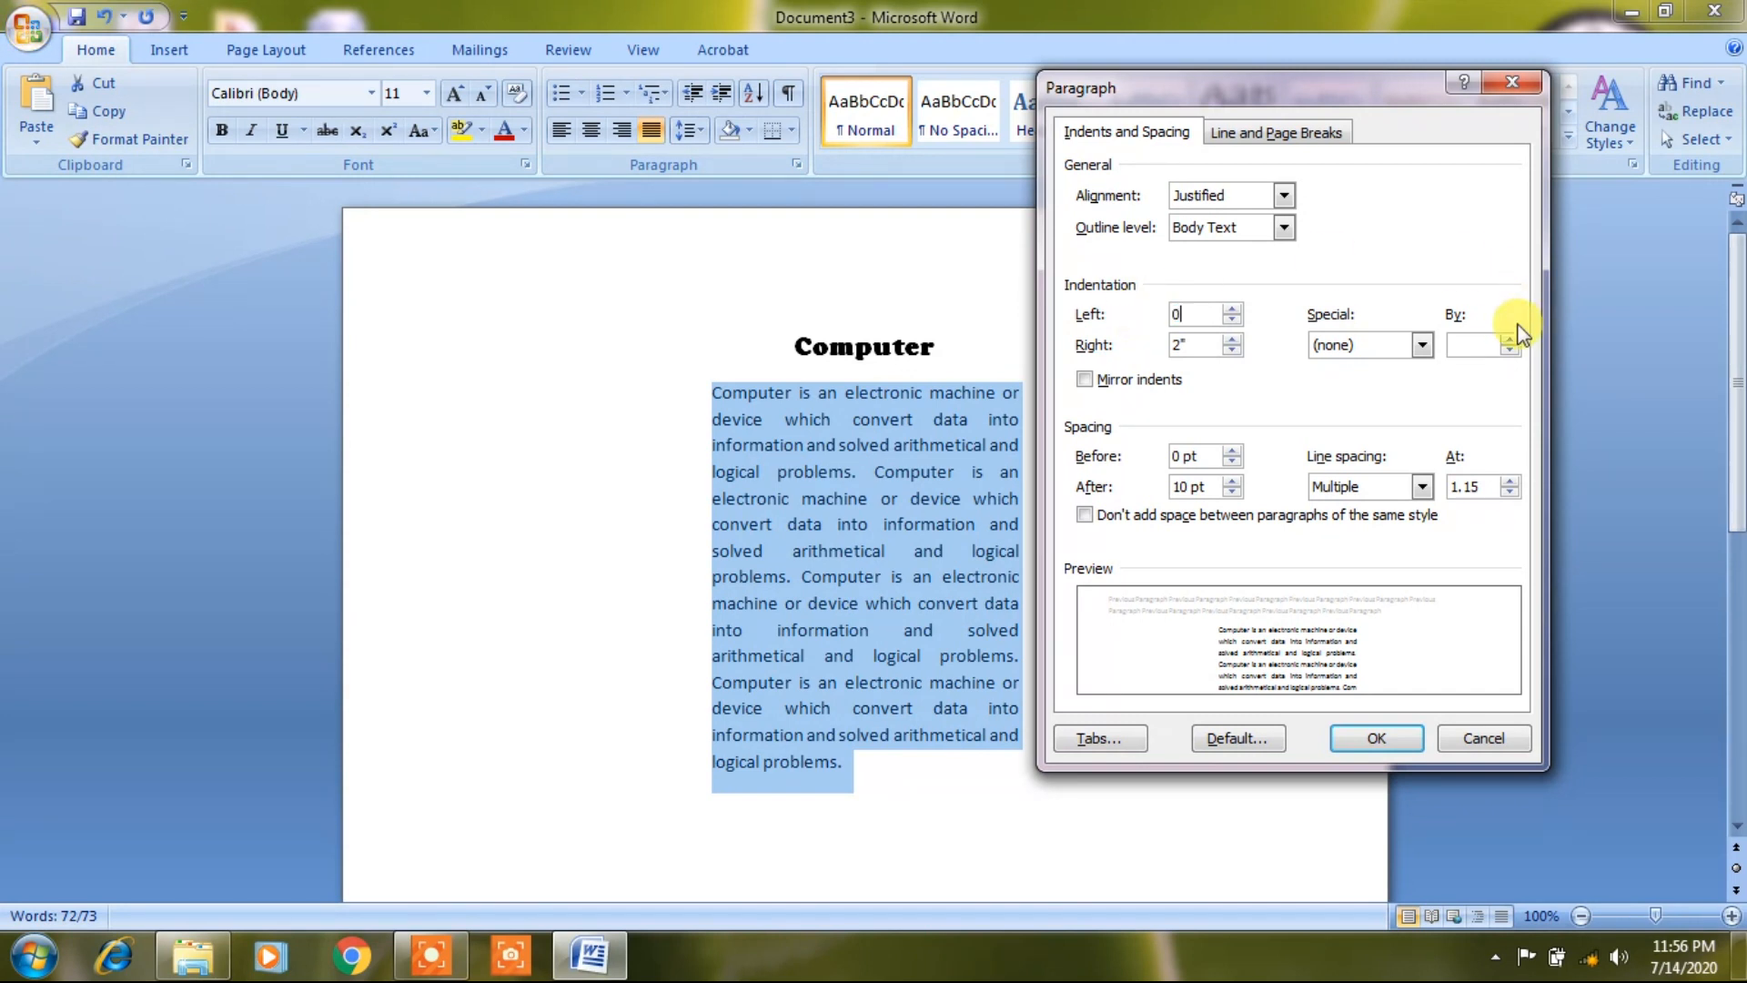
key(Tab)
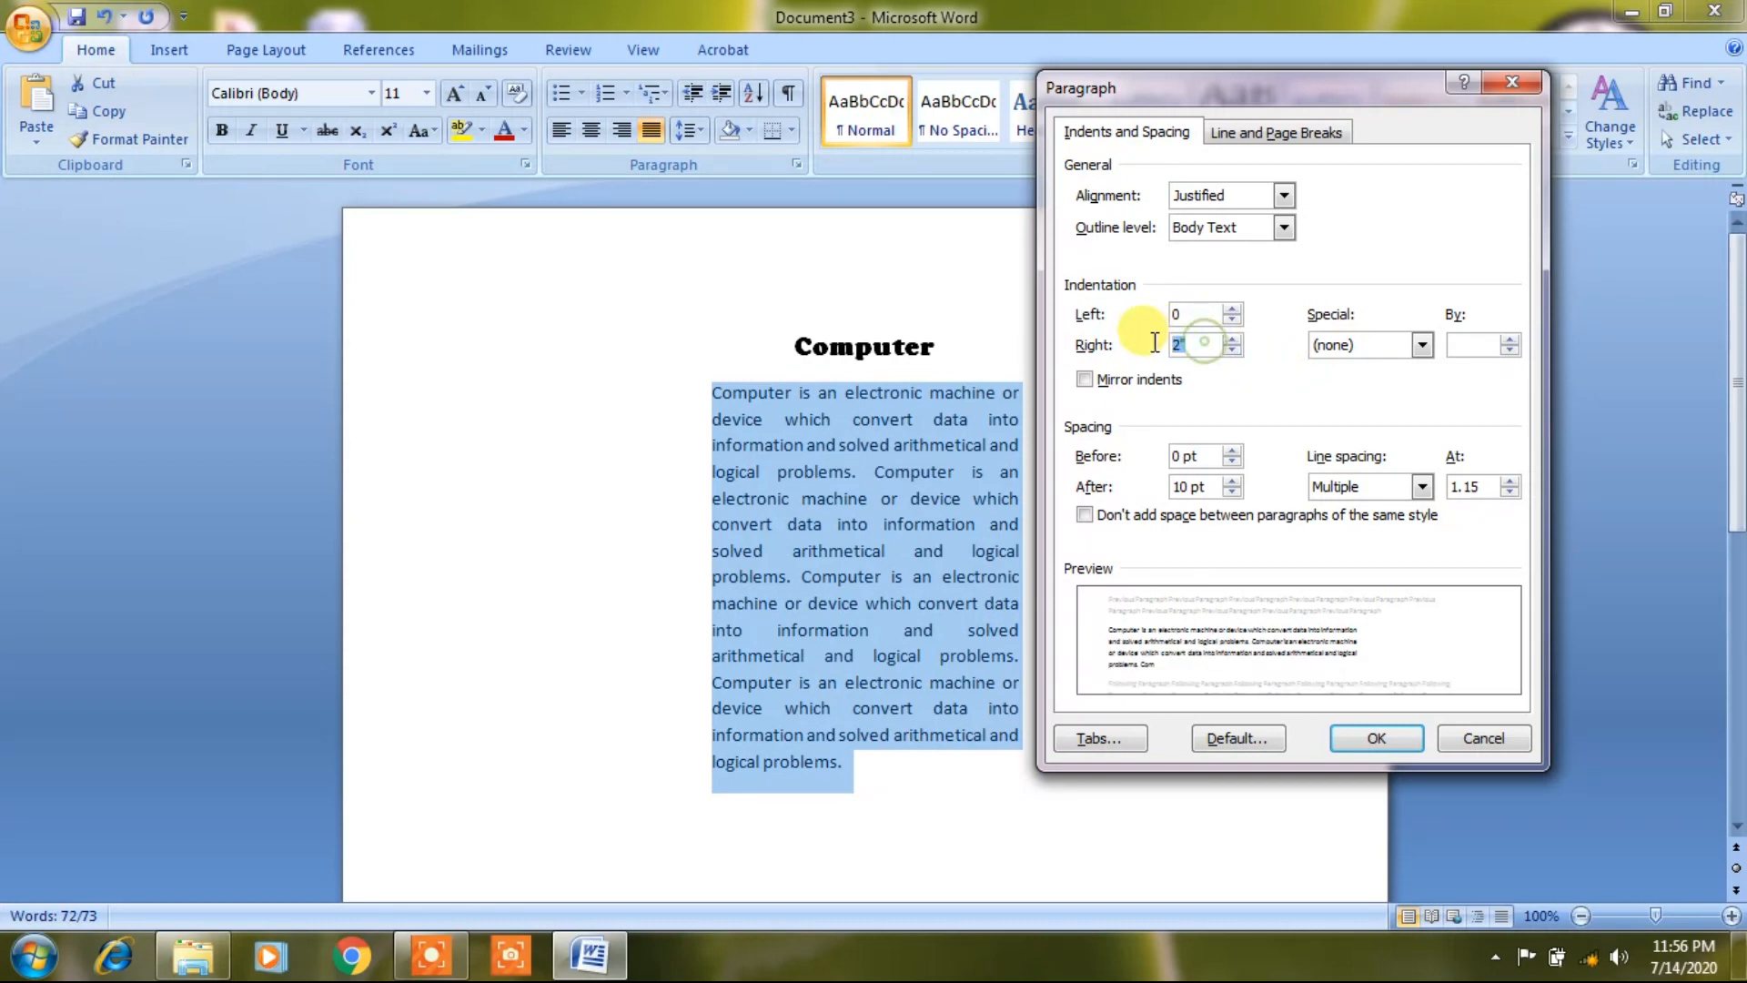
text(0)
click(1374, 739)
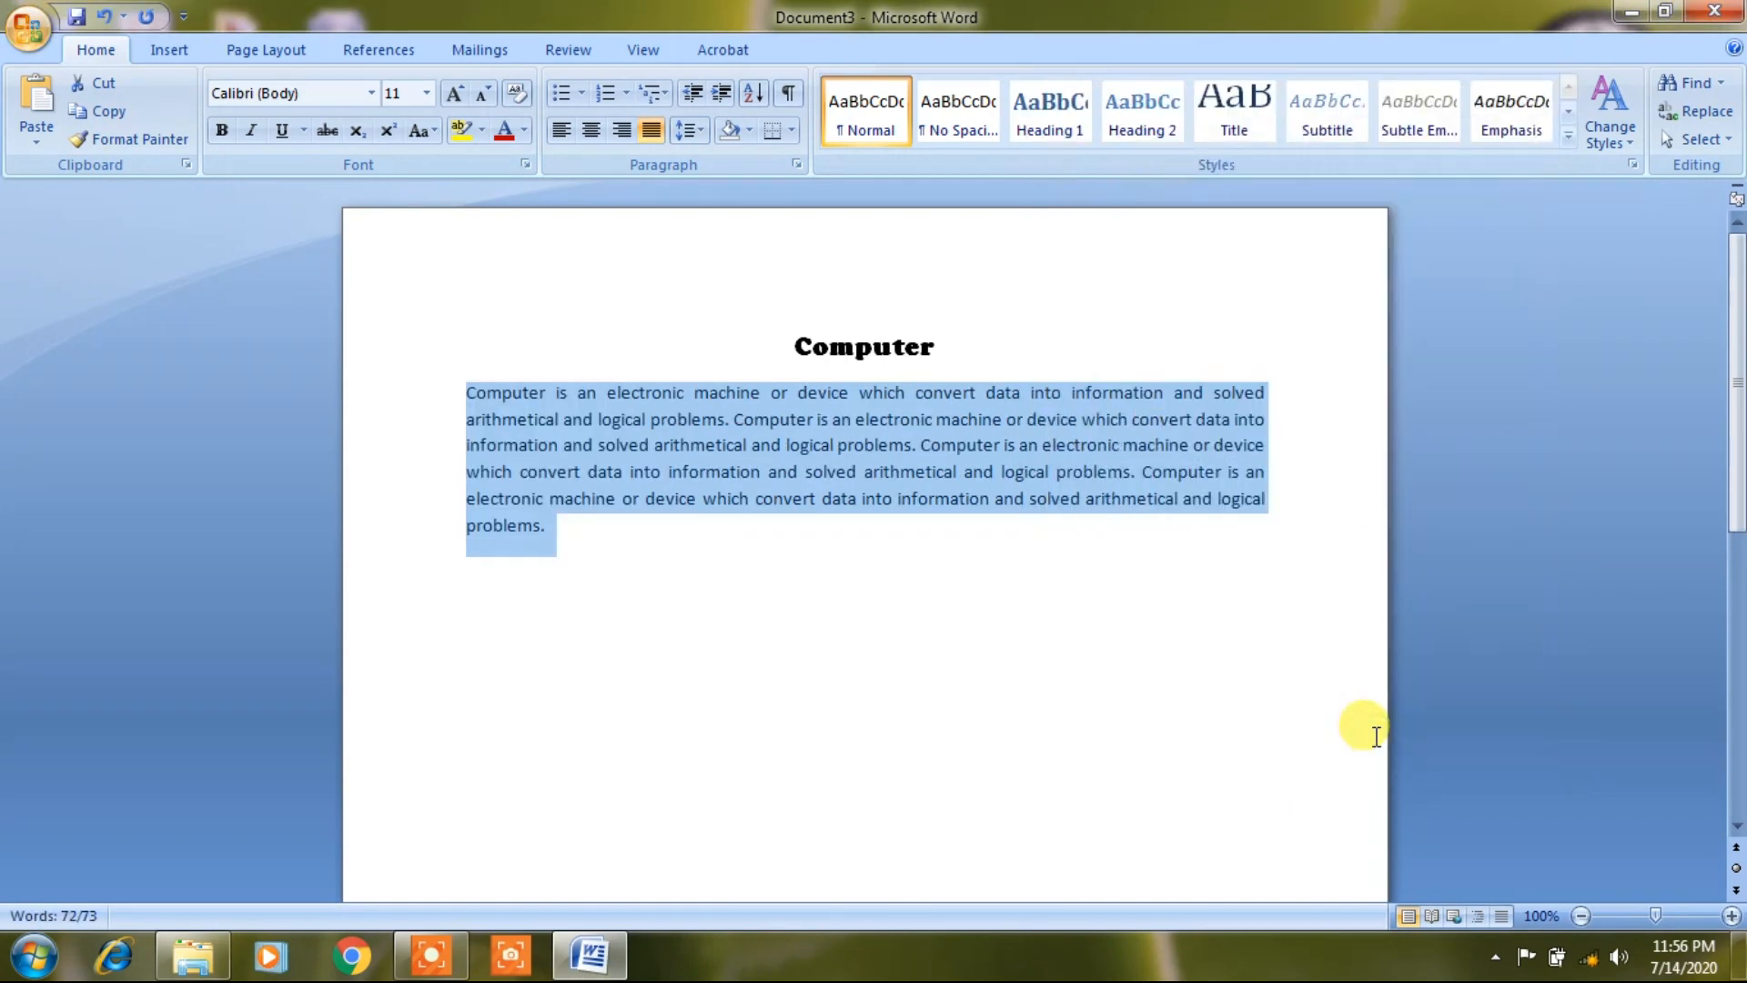
click(795, 165)
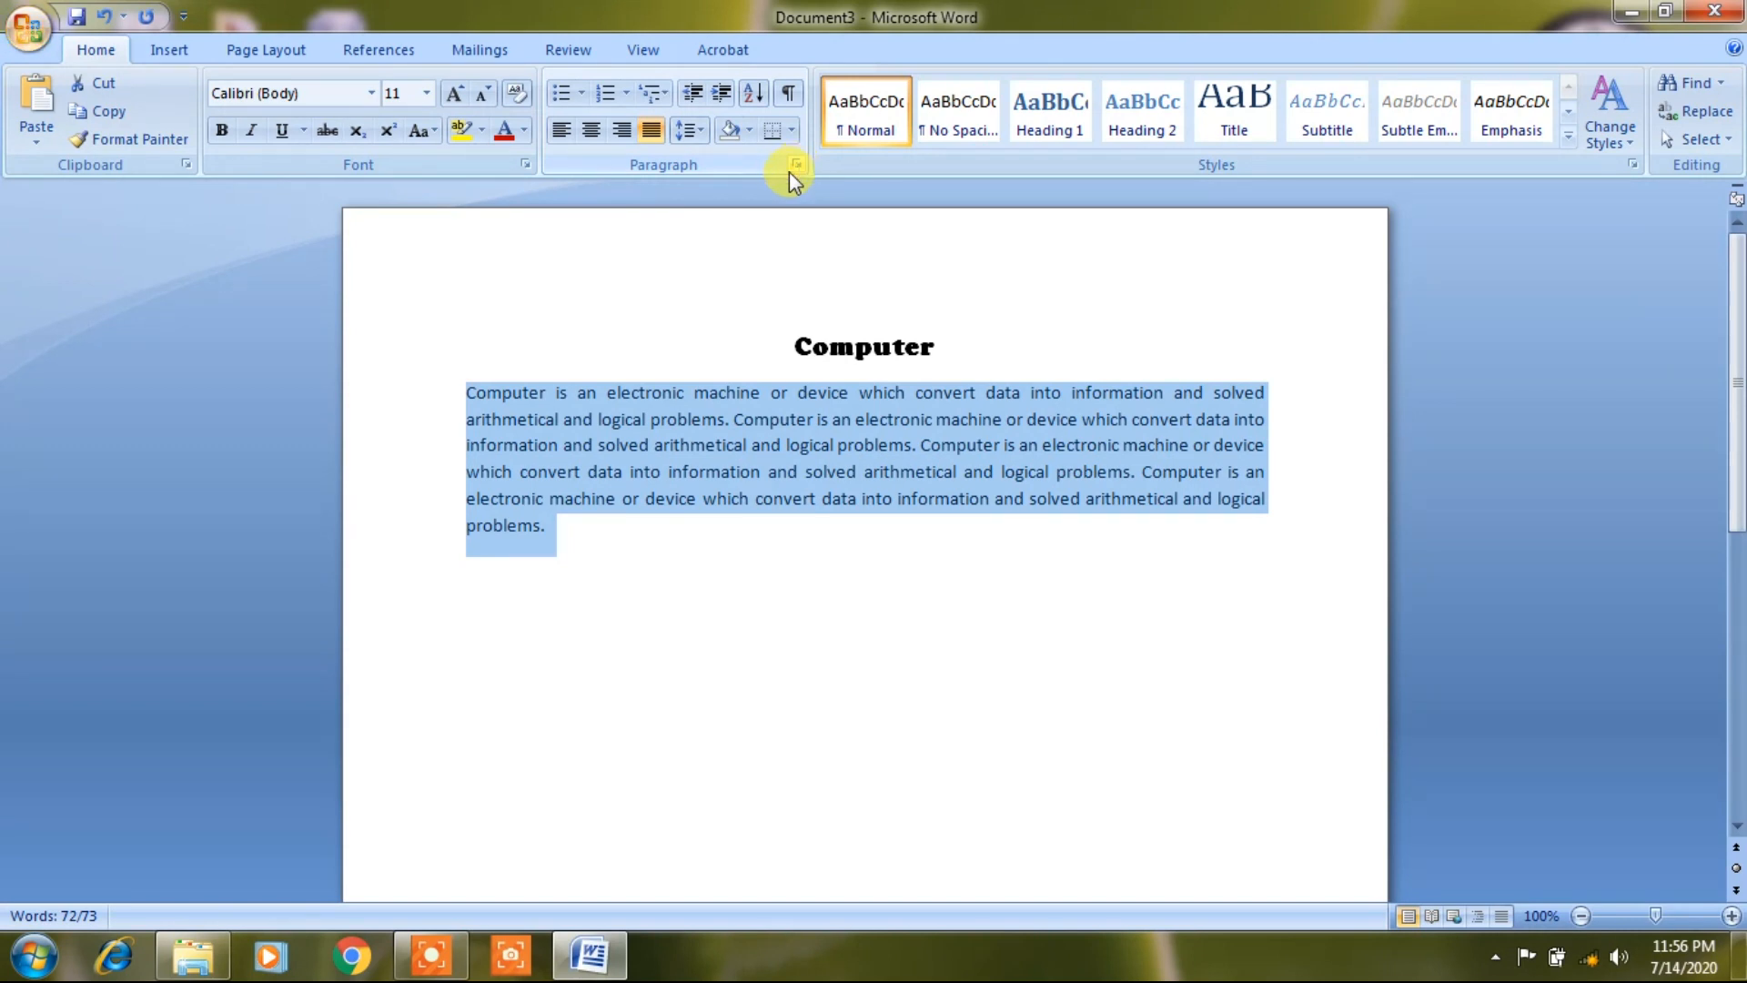
Insert the label "Computer:-" at the very start of the body paragraph
click(464, 392)
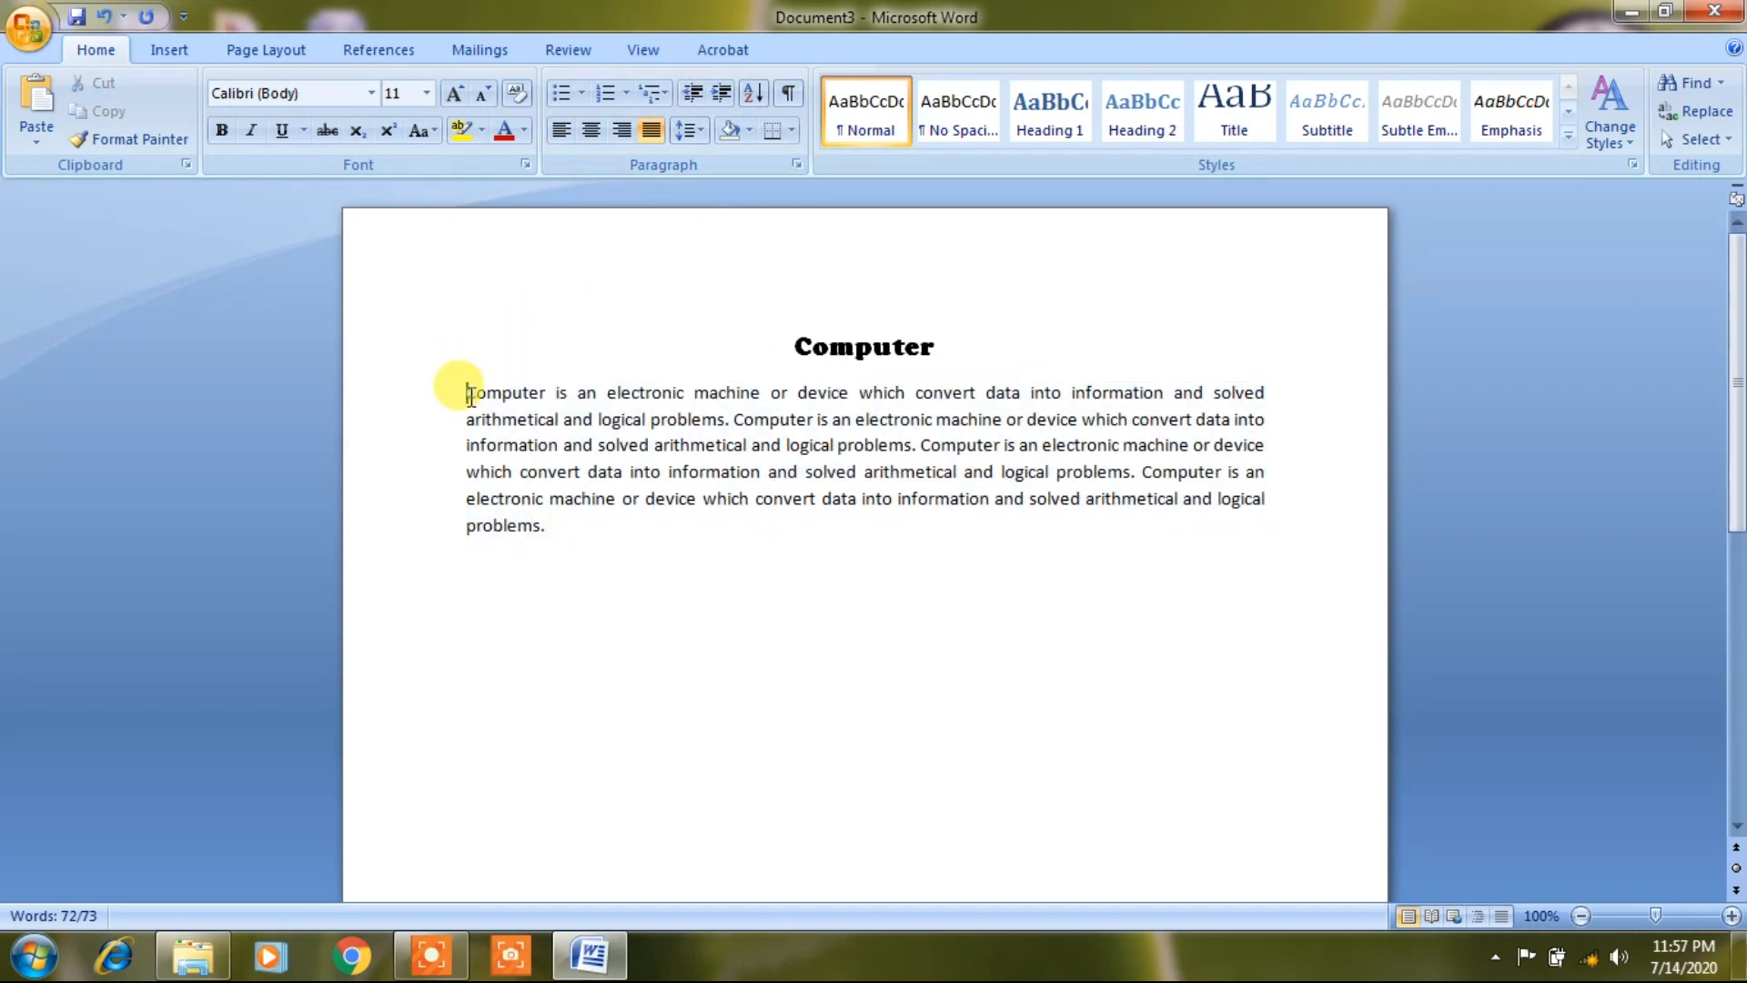
text(Co)
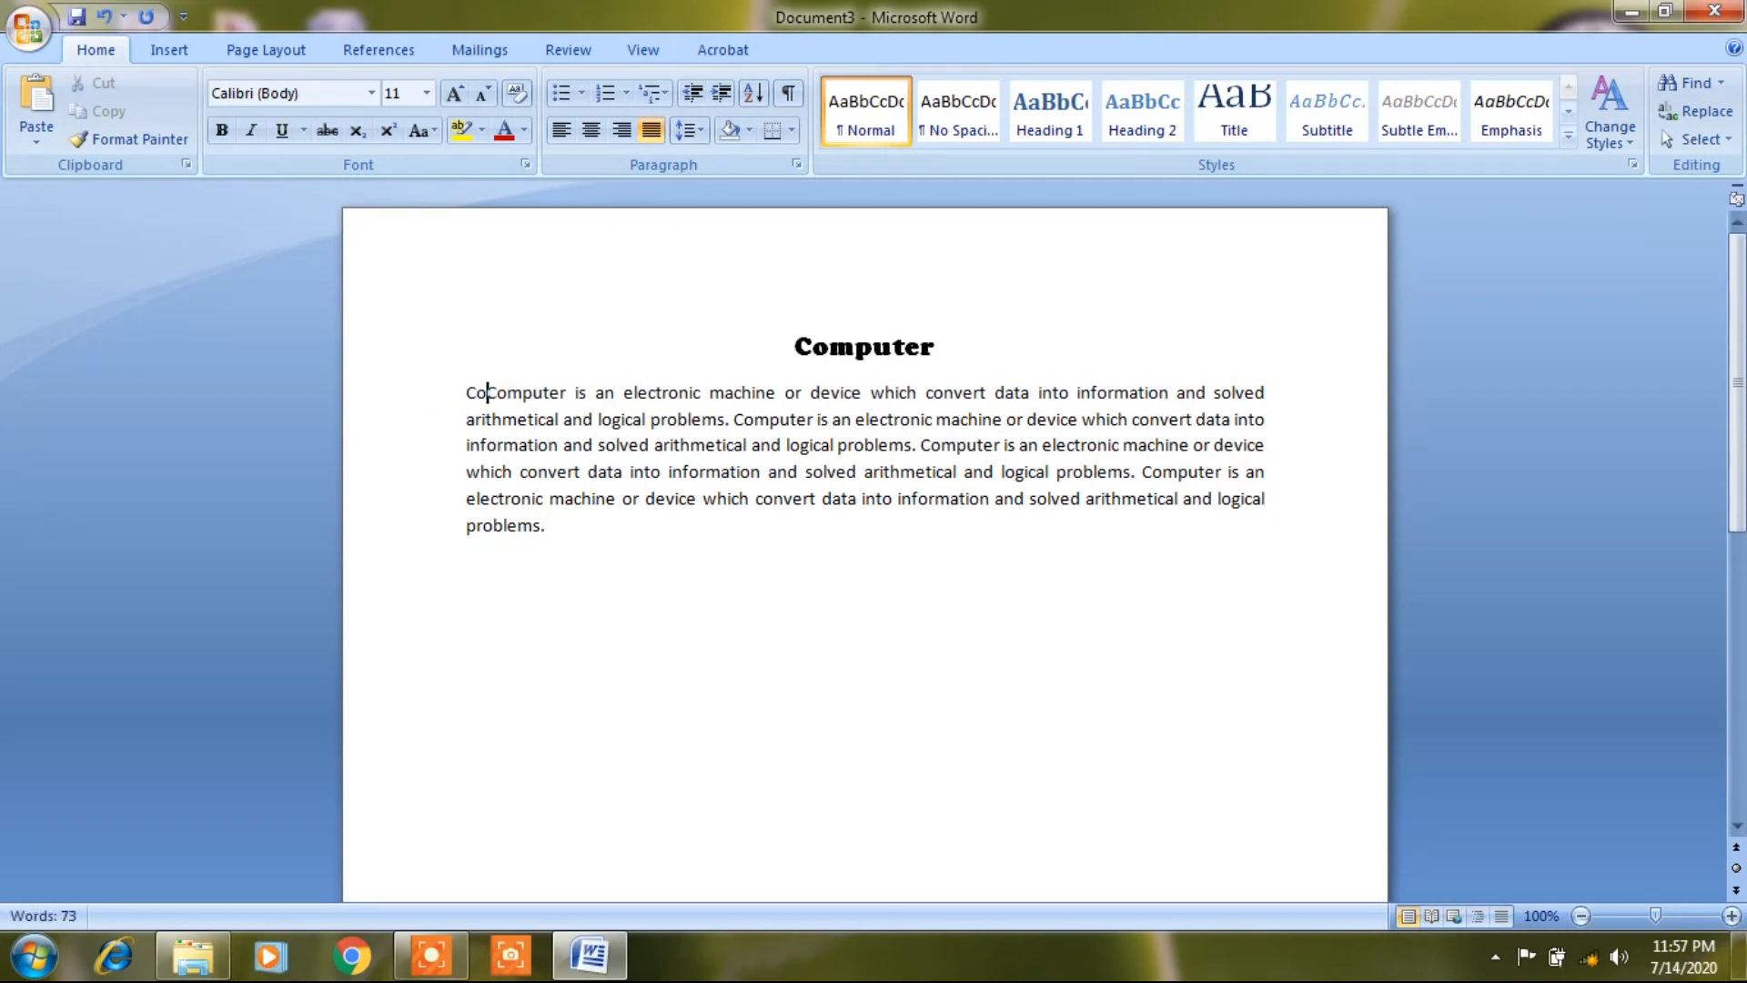
text(mputer)
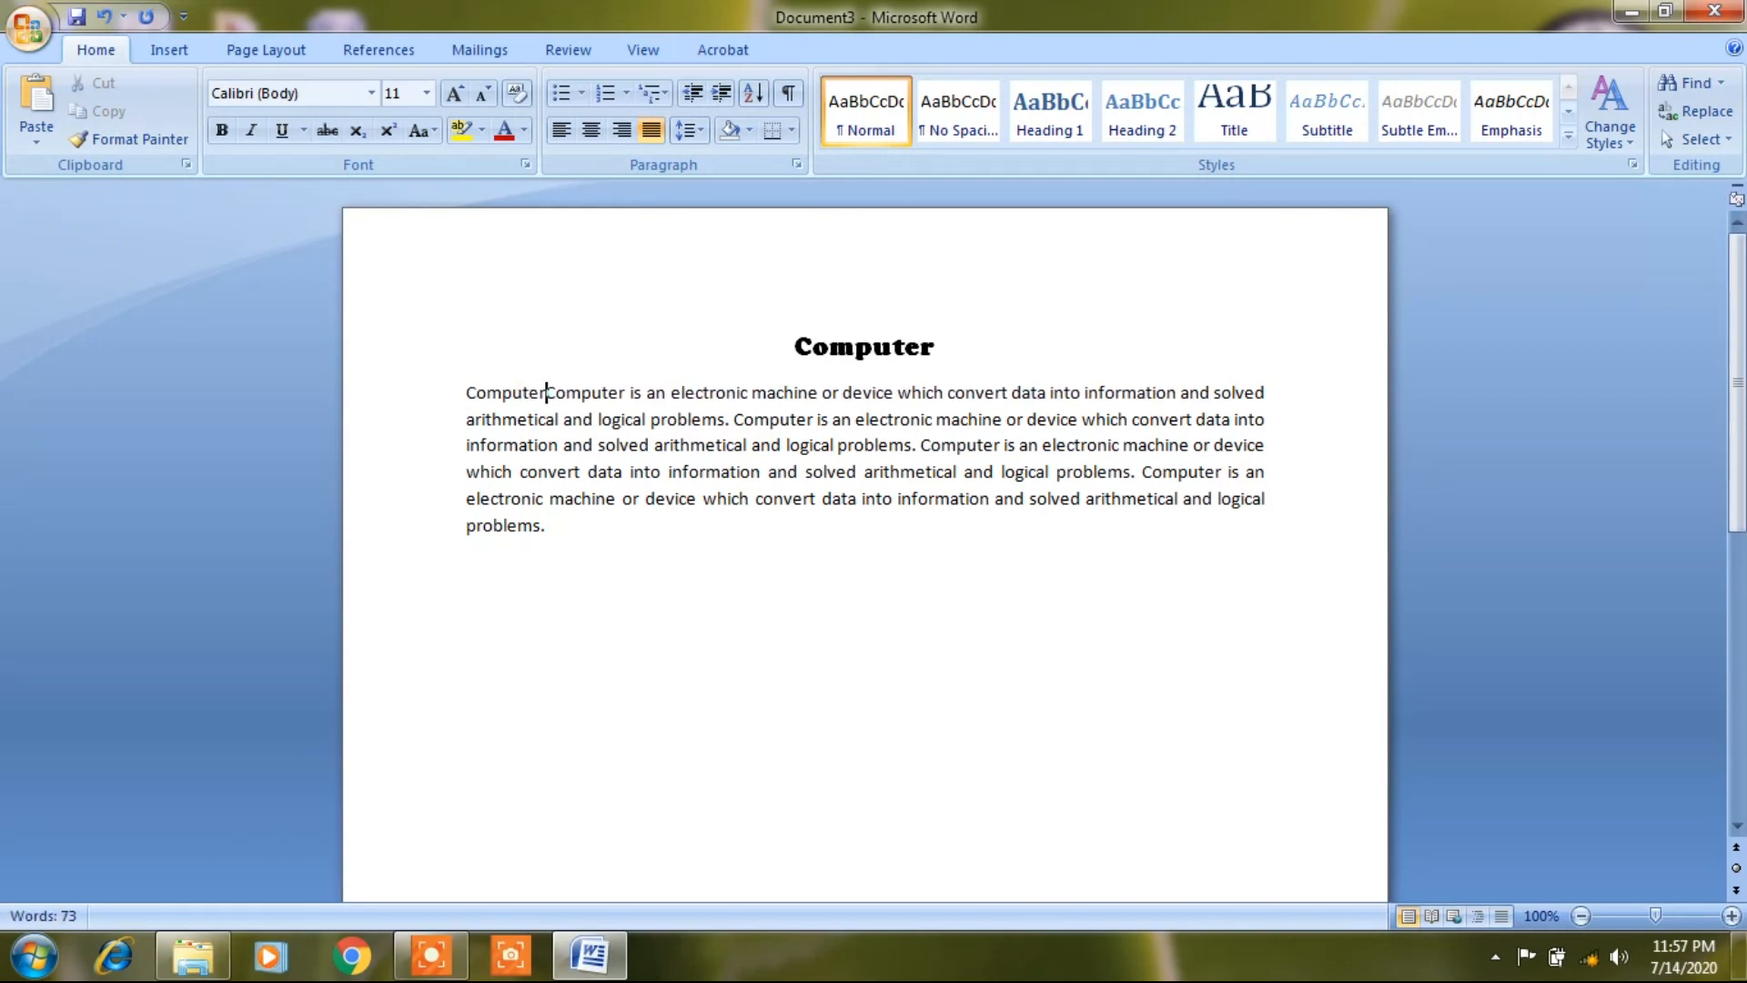
text(:)
key(BackSpace)
text(-)
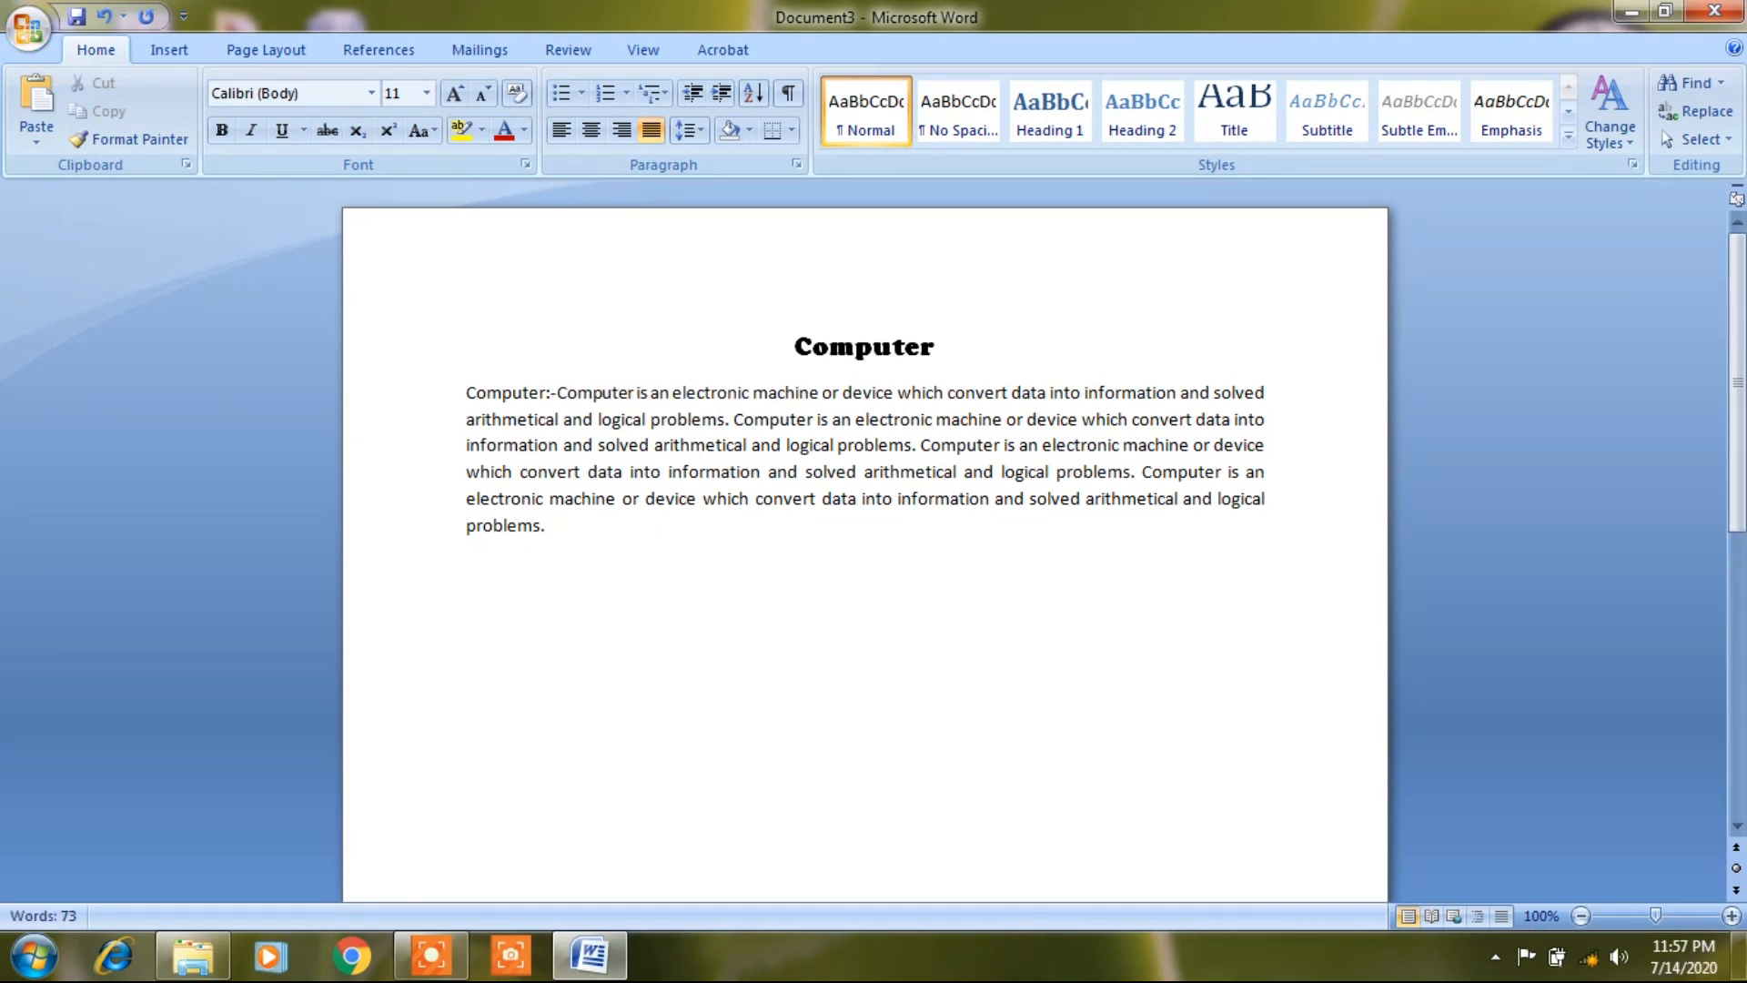
Underline and bold the "Computer:-" label, leaving no space between it and the following text
key(ctrl+shift+Left)
key(ctrl+shift+Left)
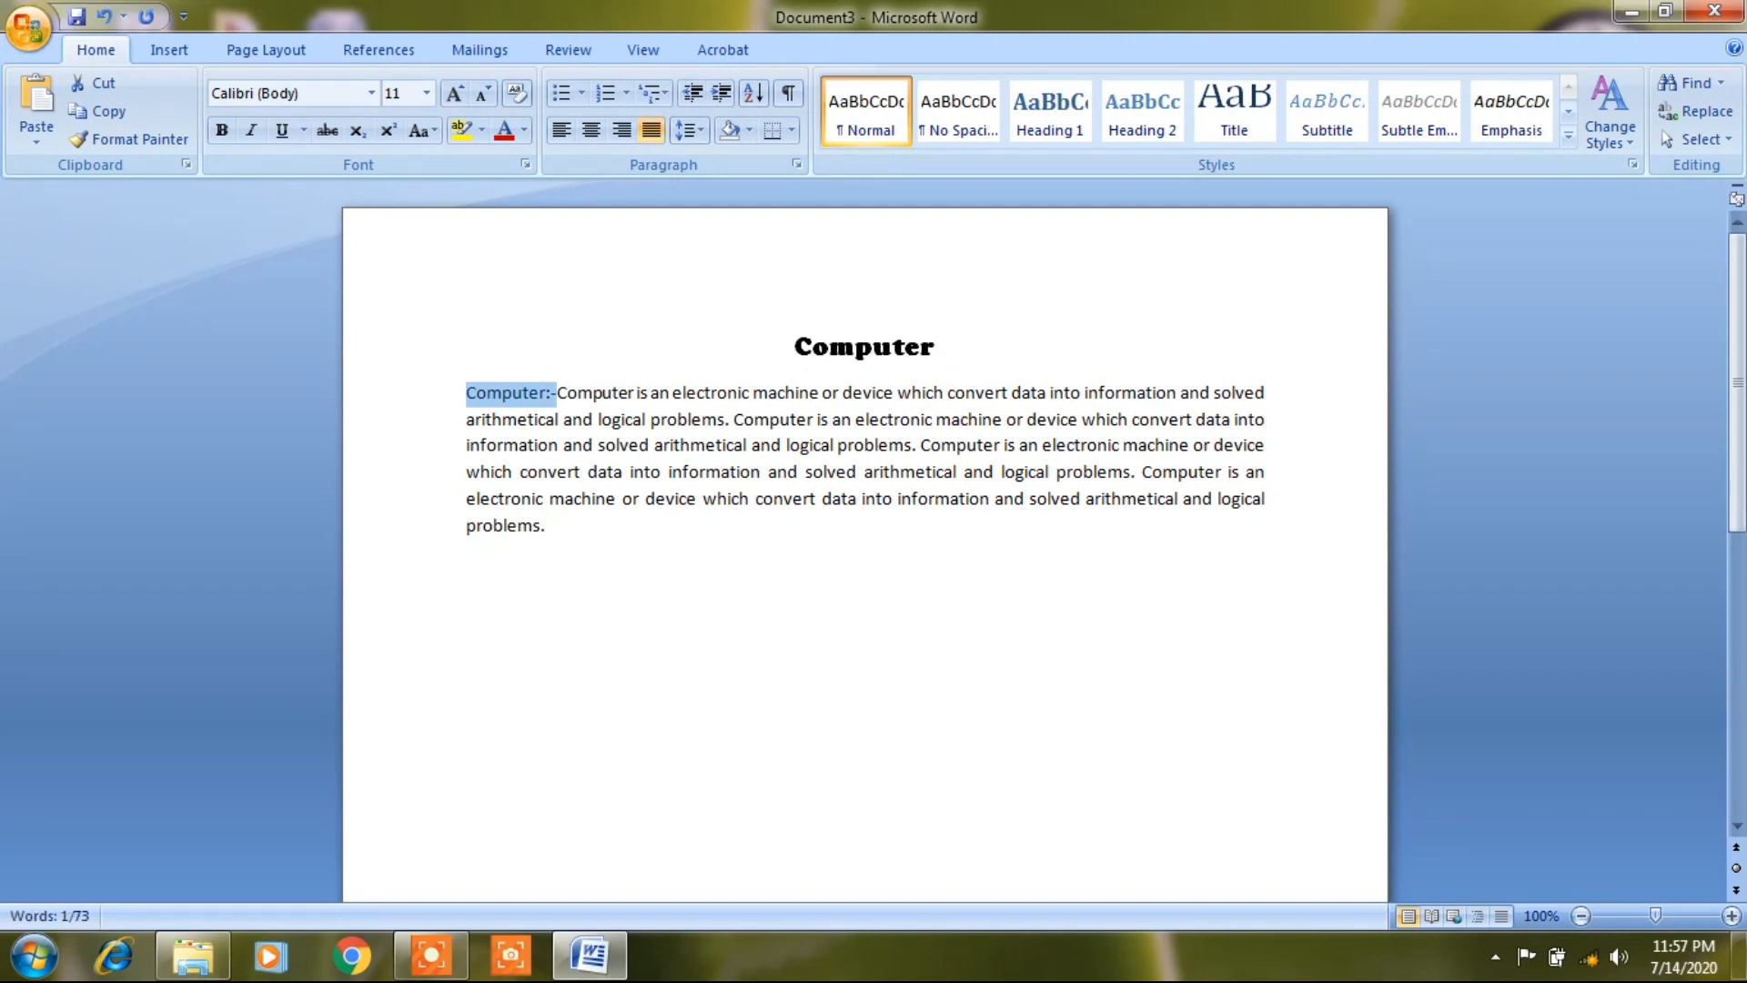
key(ctrl+u)
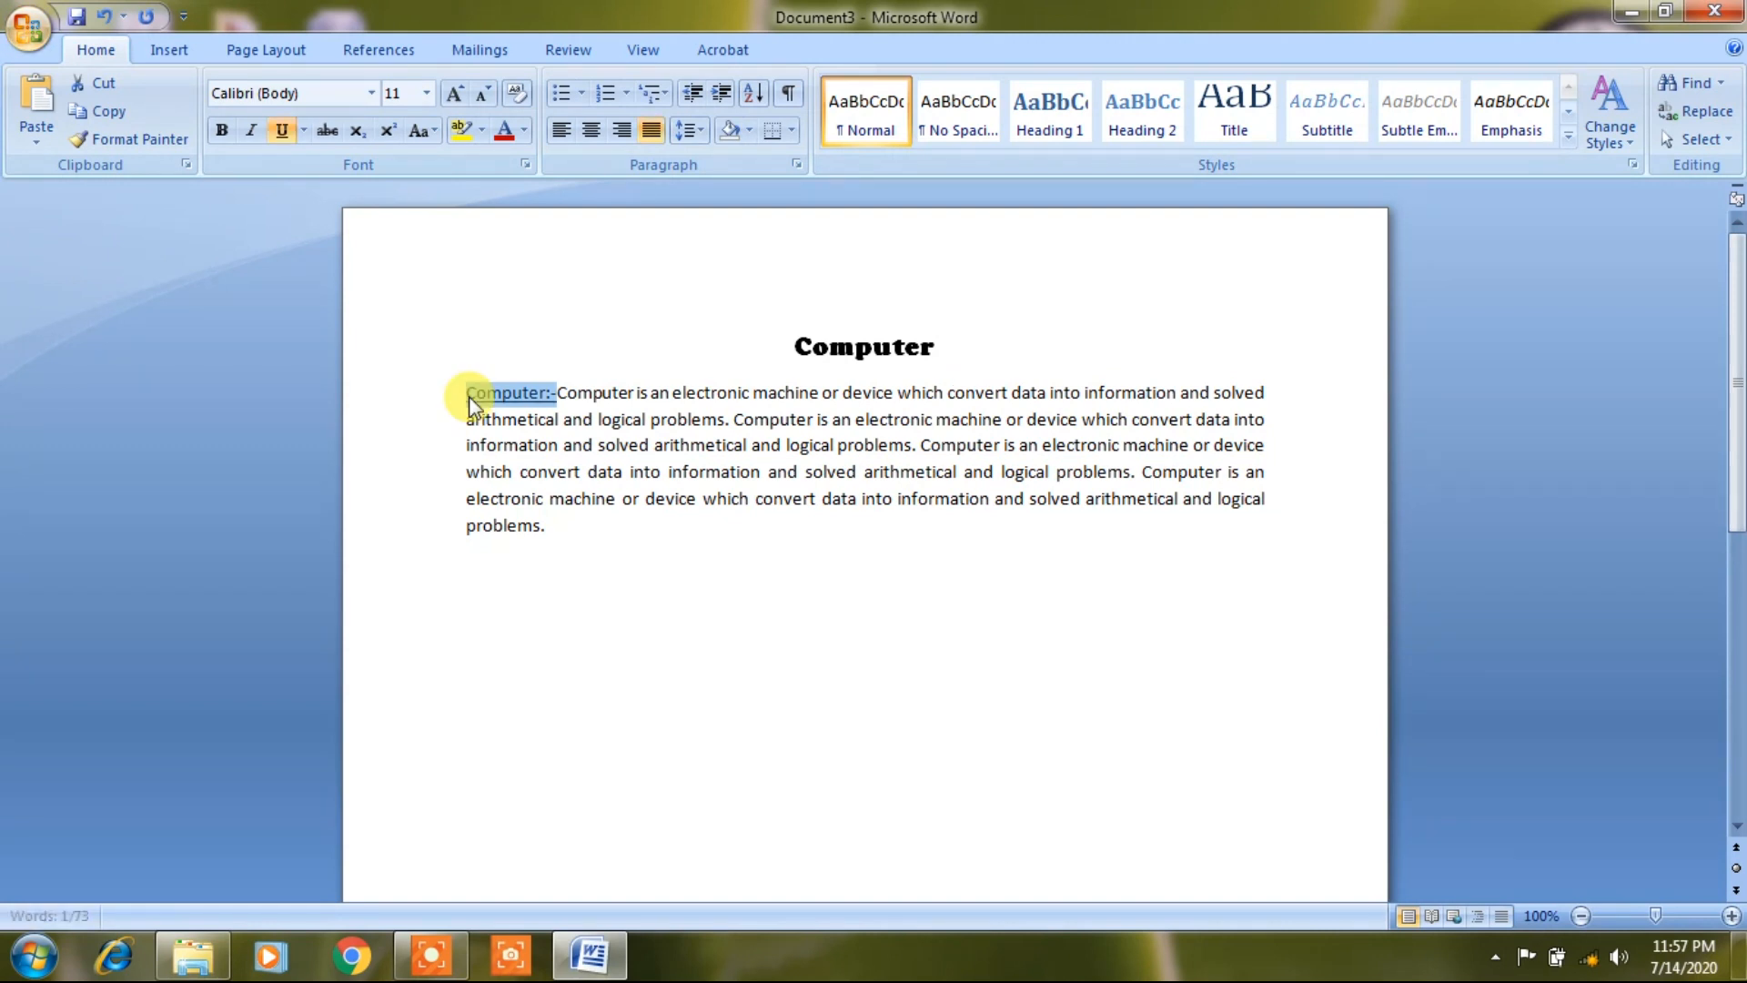
key(ctrl+b)
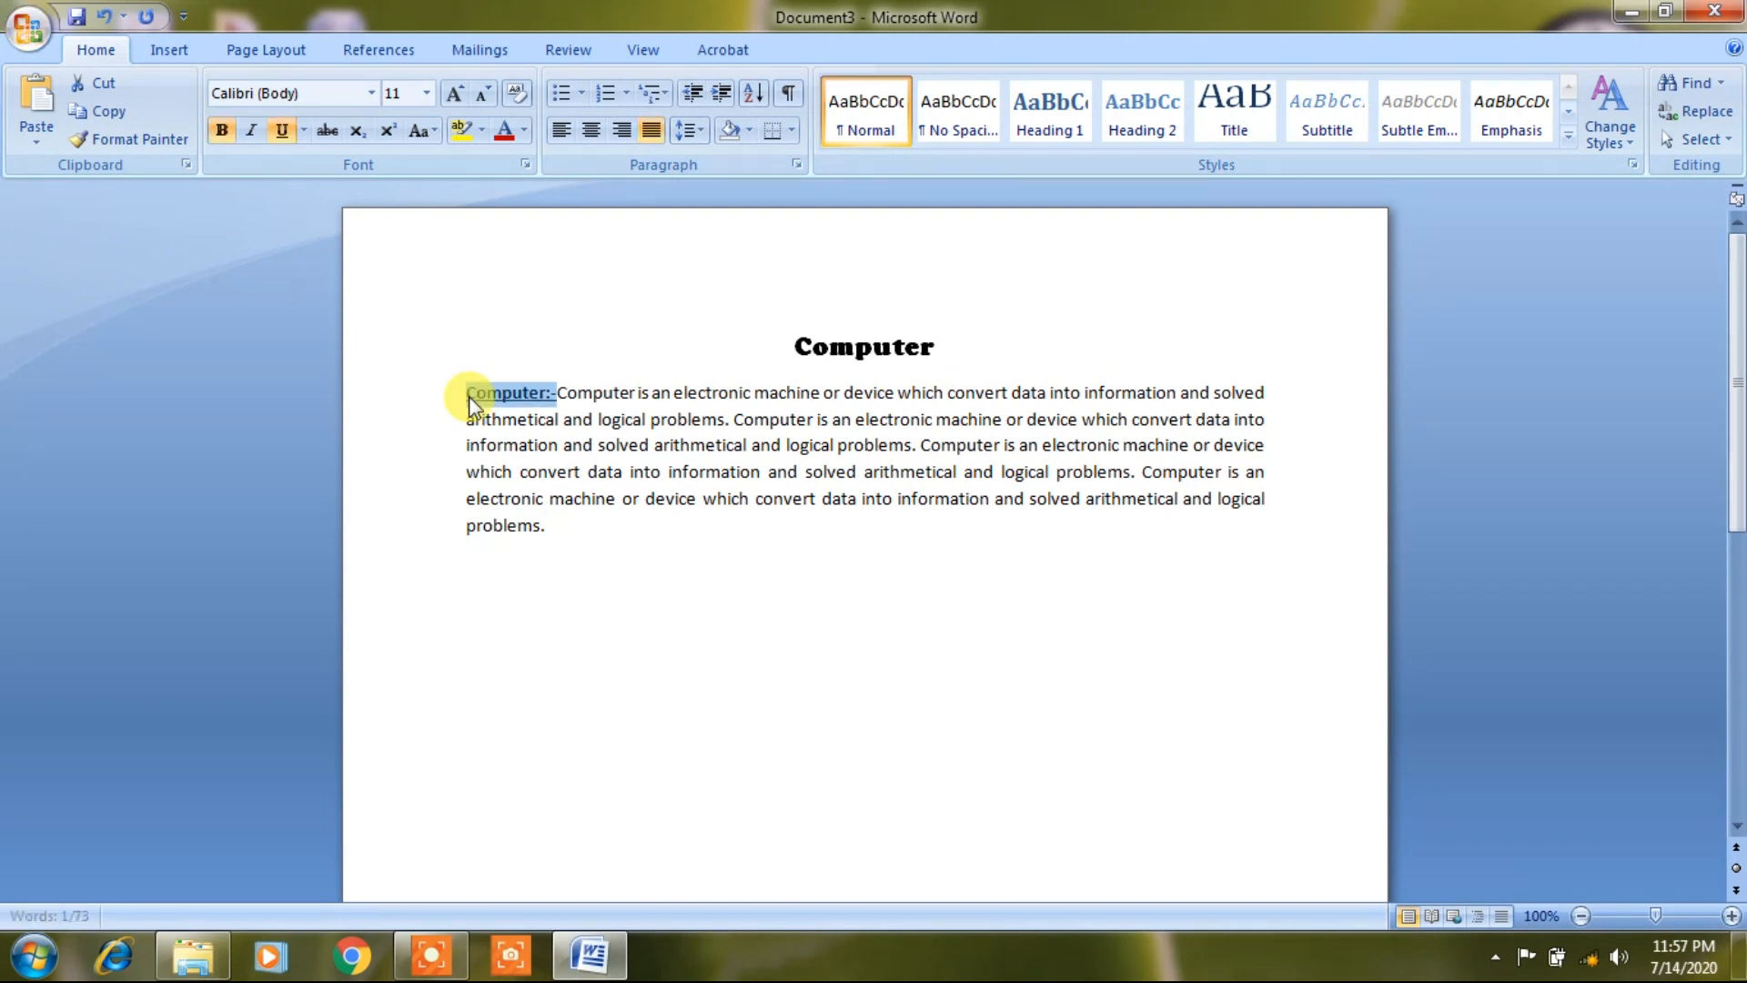
click(556, 393)
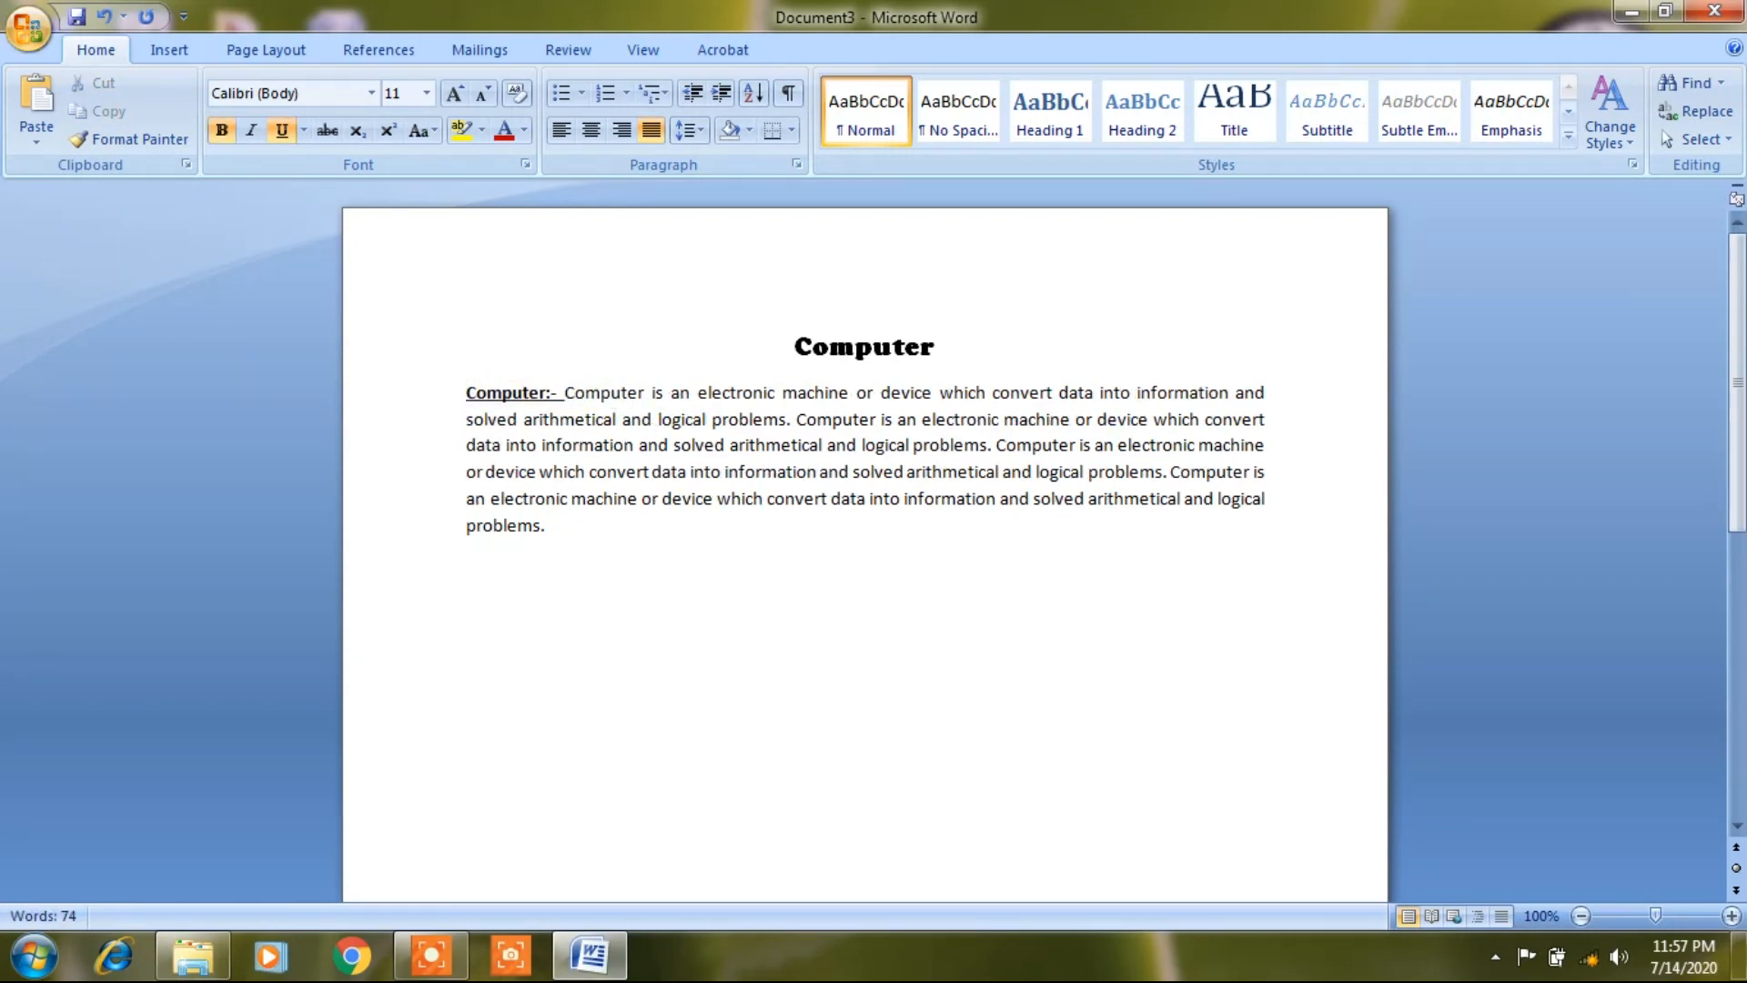
key(BackSpace)
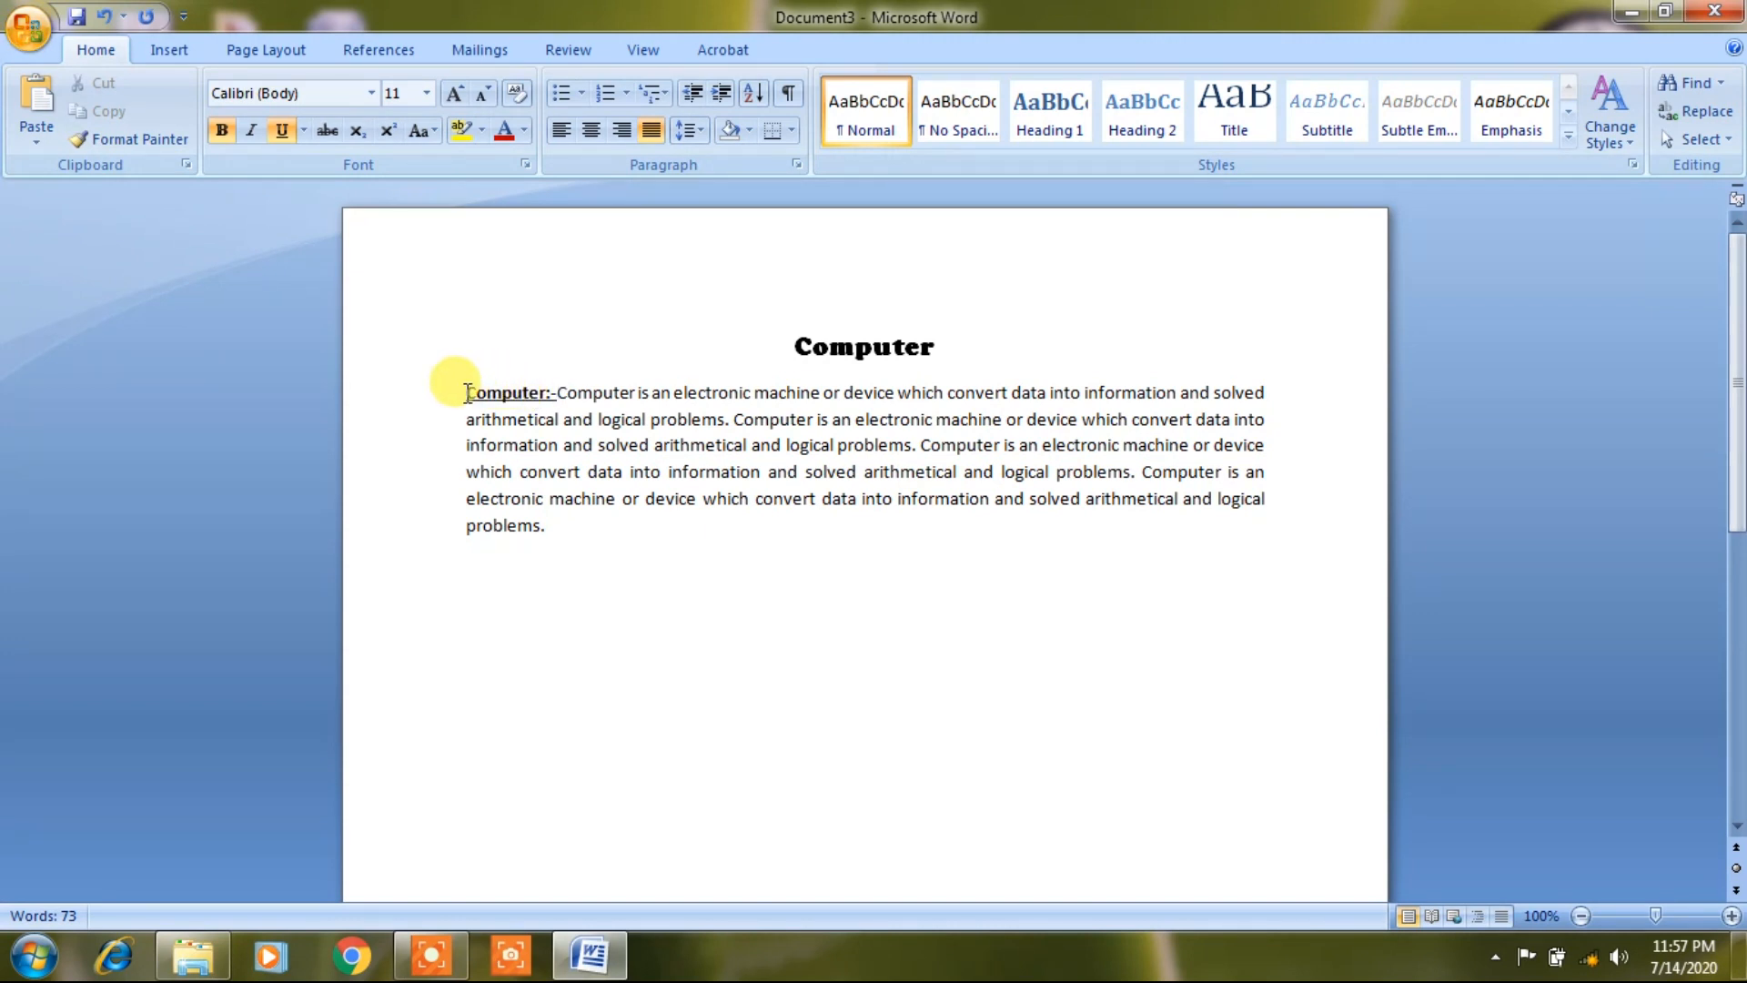
Select the body paragraph and give it a Hanging special indent of 0.5 inch in the Paragraph settings
drag(464, 392, 533, 506)
click(516, 441)
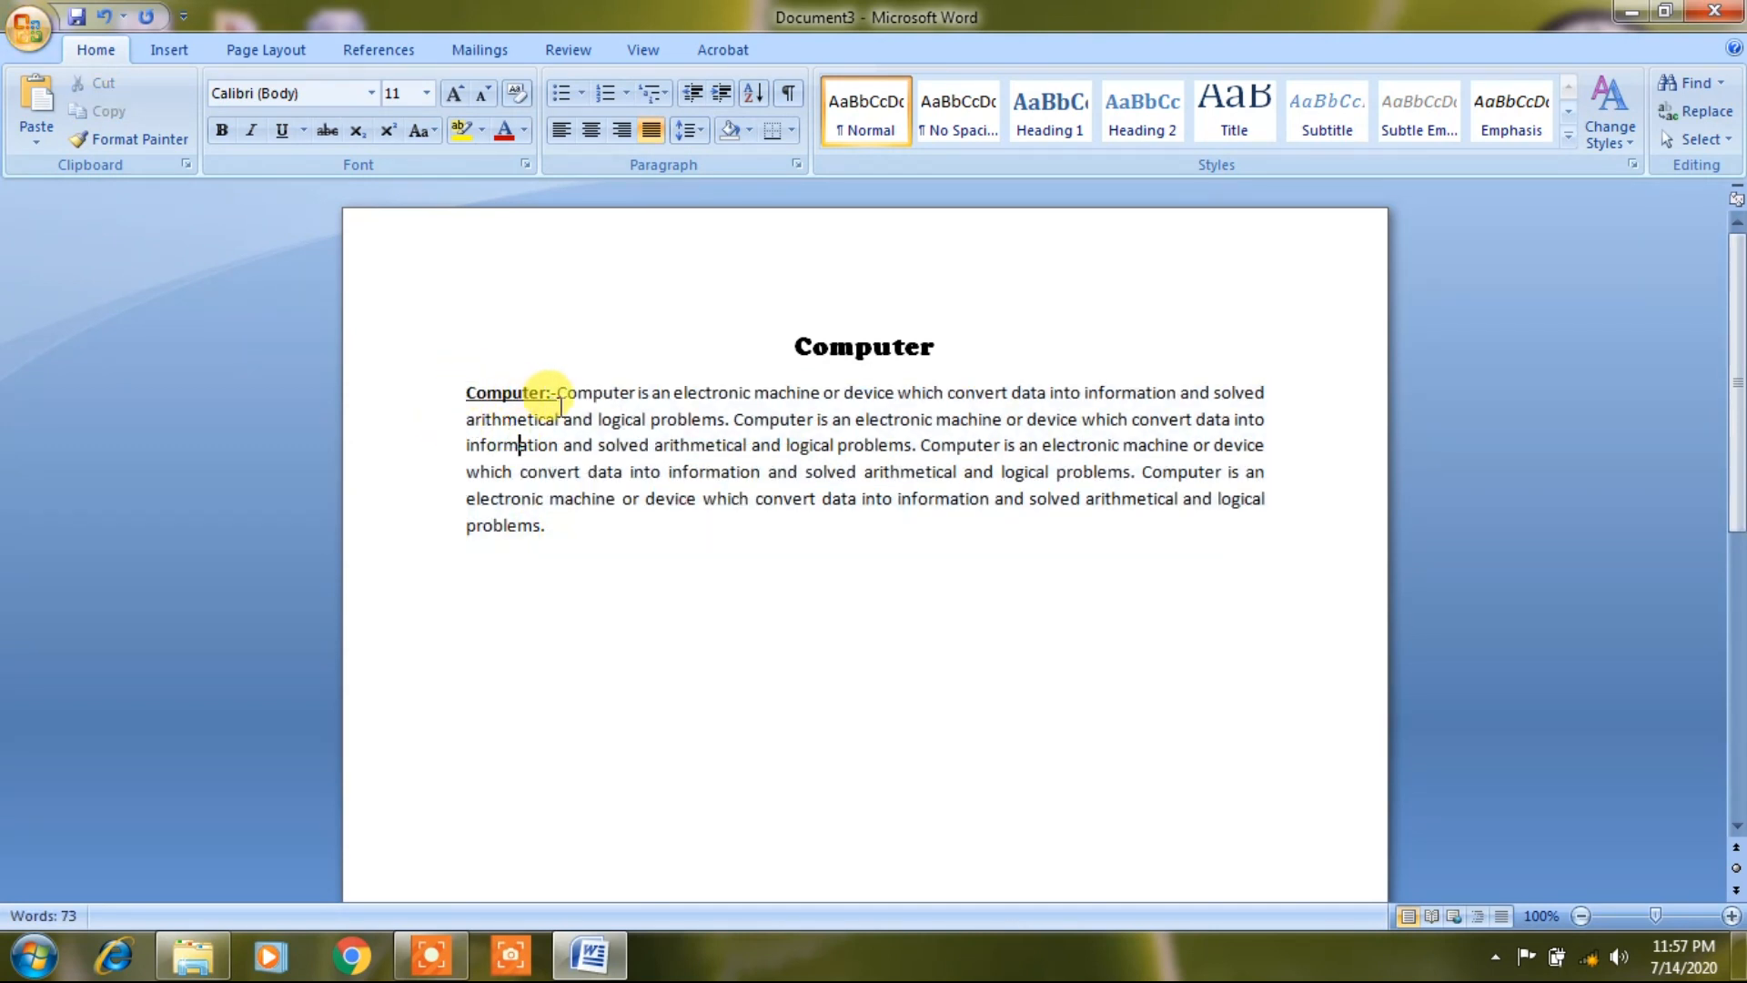
drag(468, 392, 488, 534)
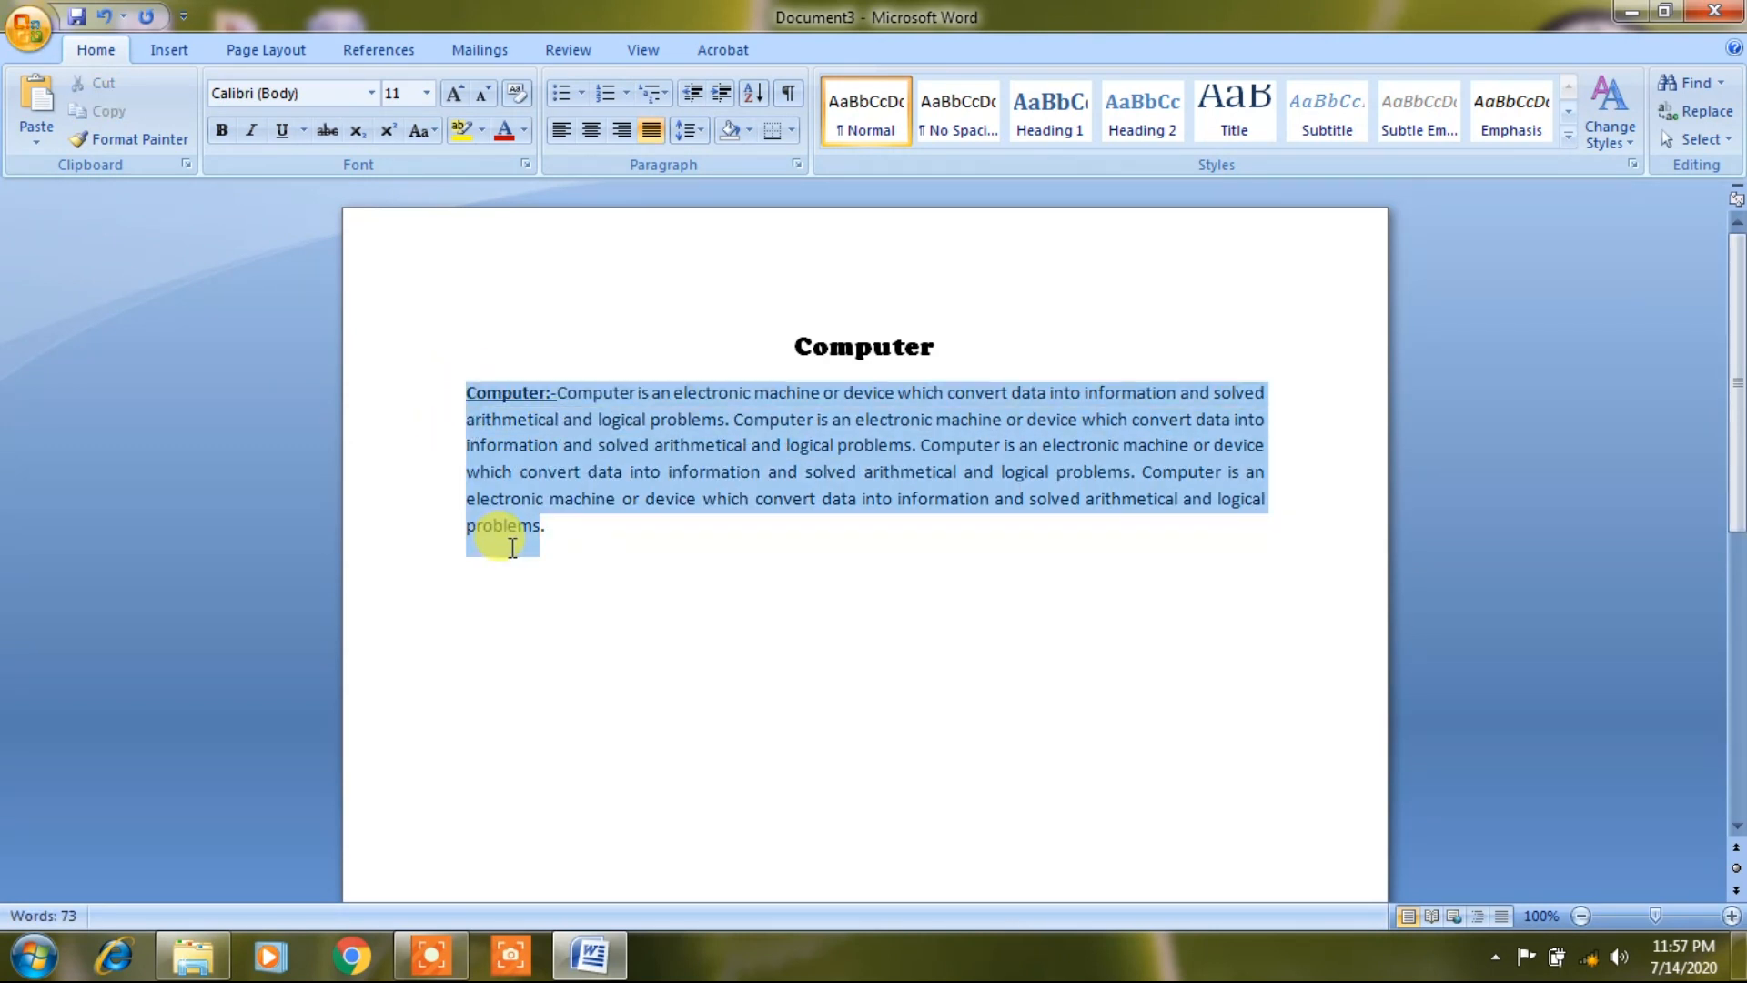
click(797, 166)
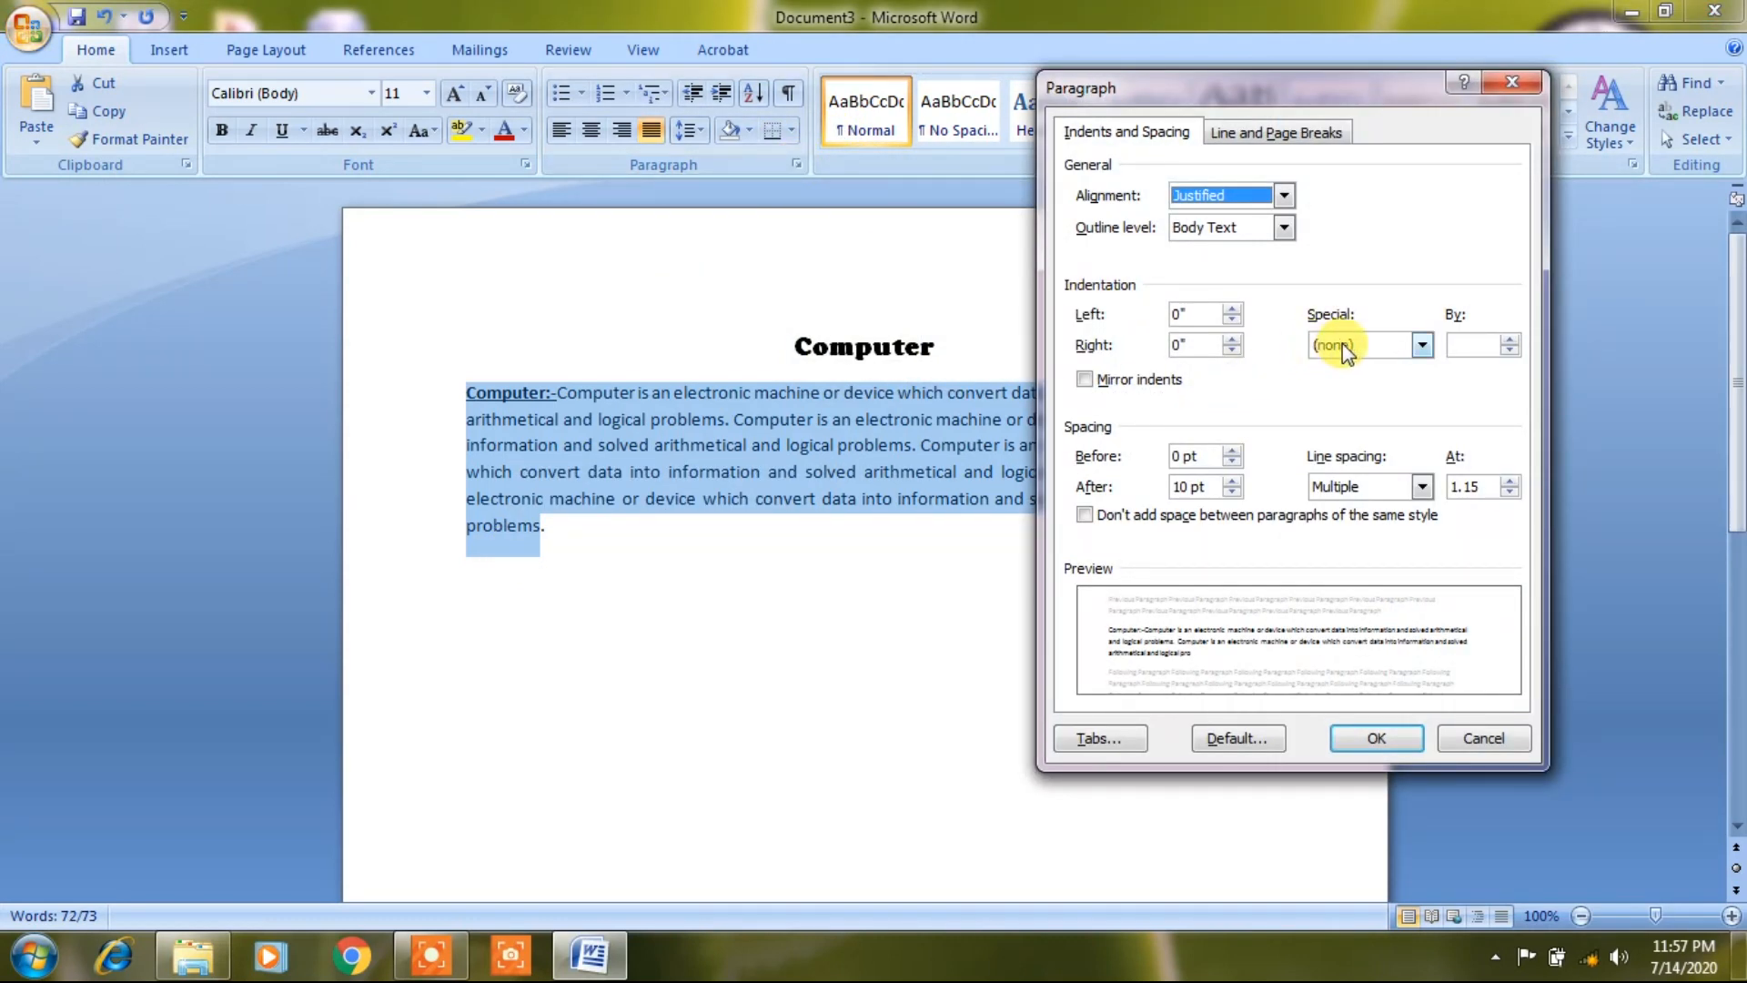
click(1341, 344)
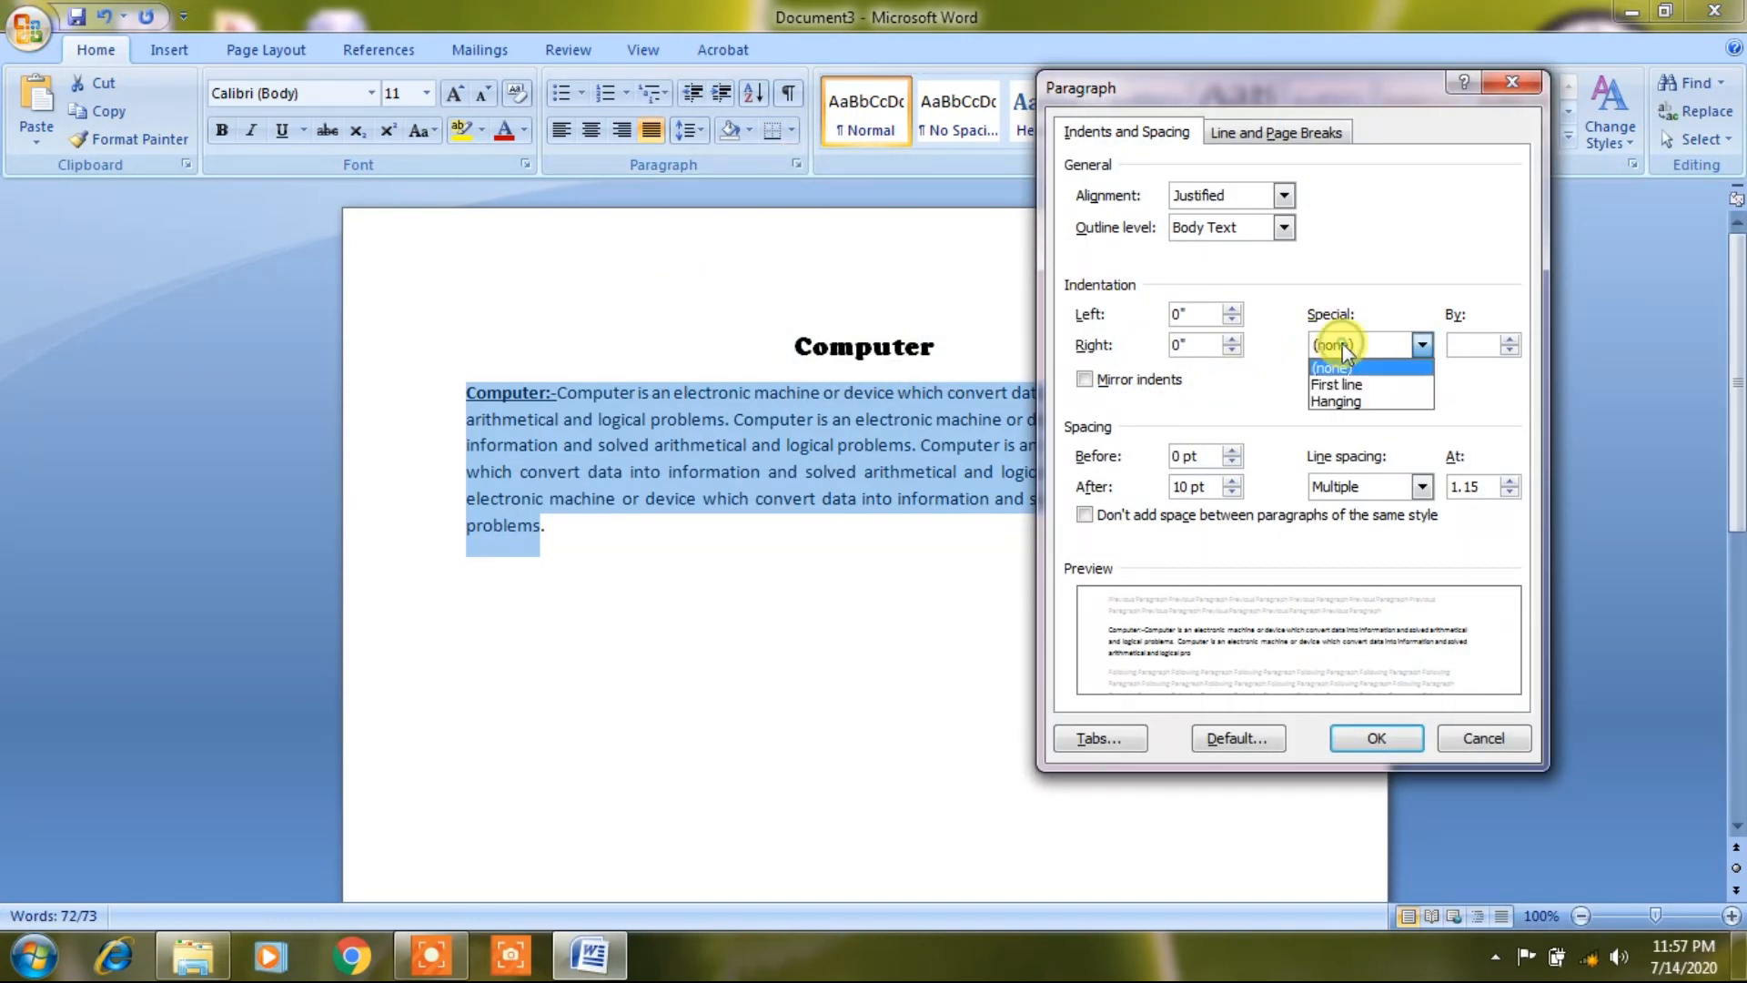
click(1360, 401)
click(1376, 738)
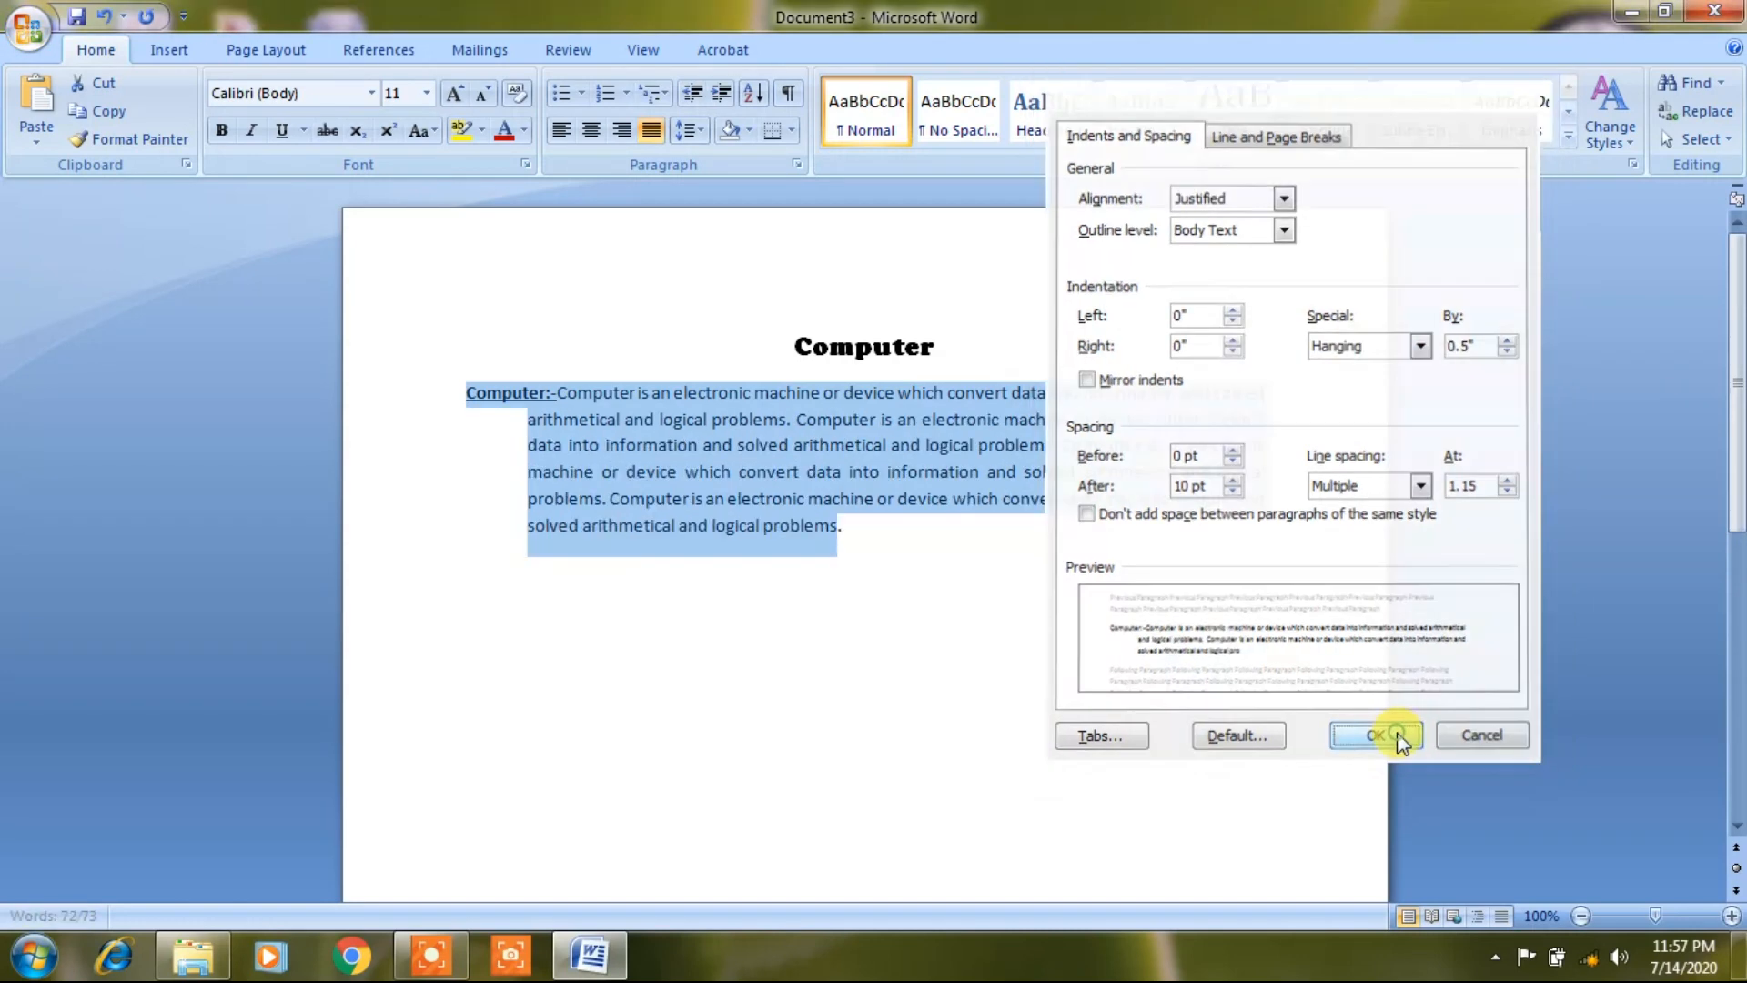
Place the cursor in the blank area below the body text and apply a First line special indent of 0.7 inch there
click(1087, 694)
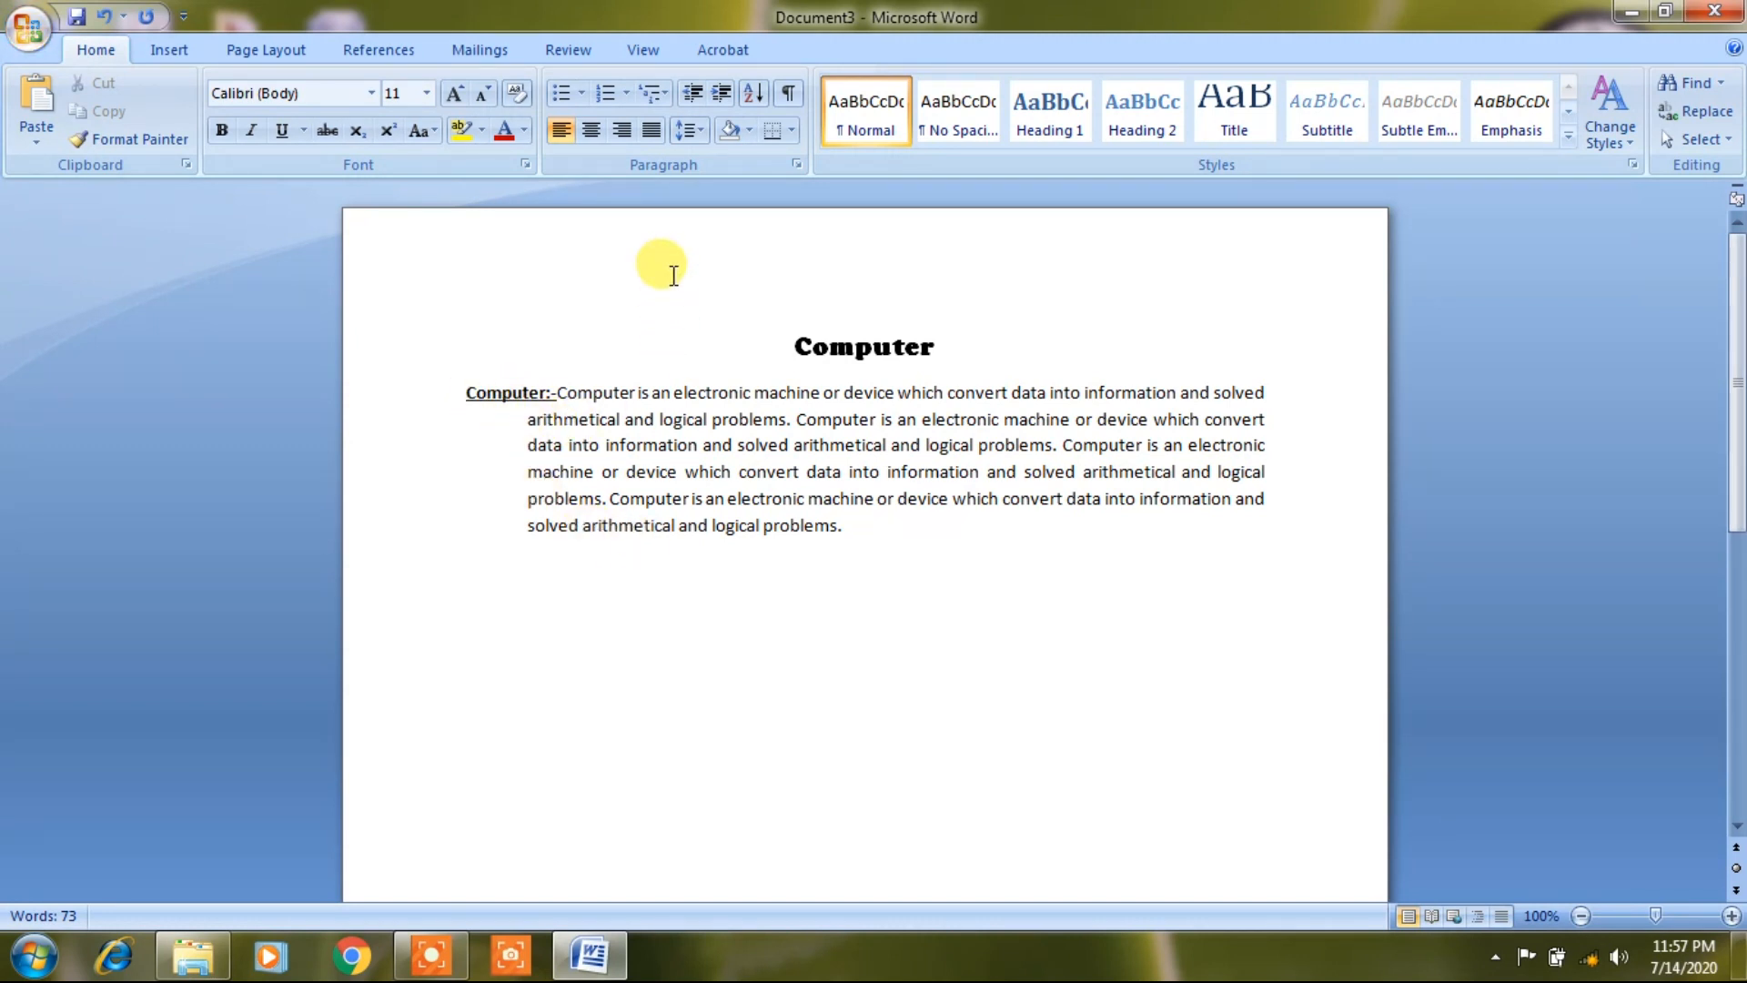
click(798, 169)
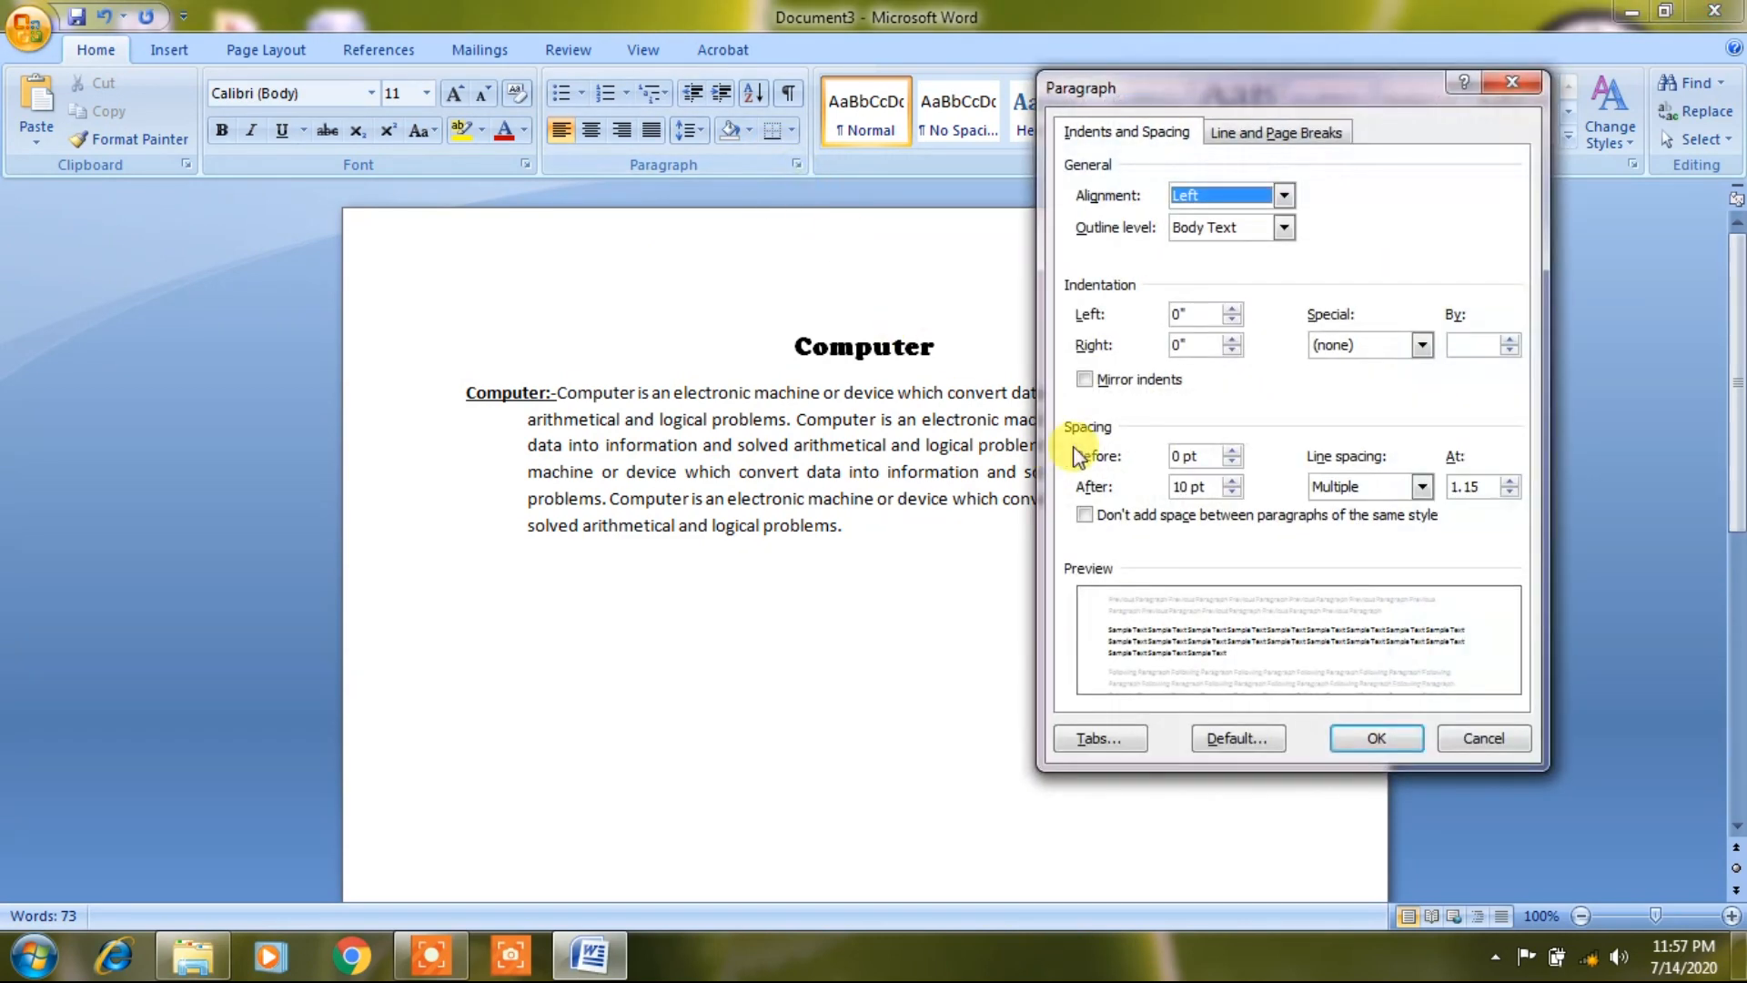
click(1510, 340)
click(1509, 340)
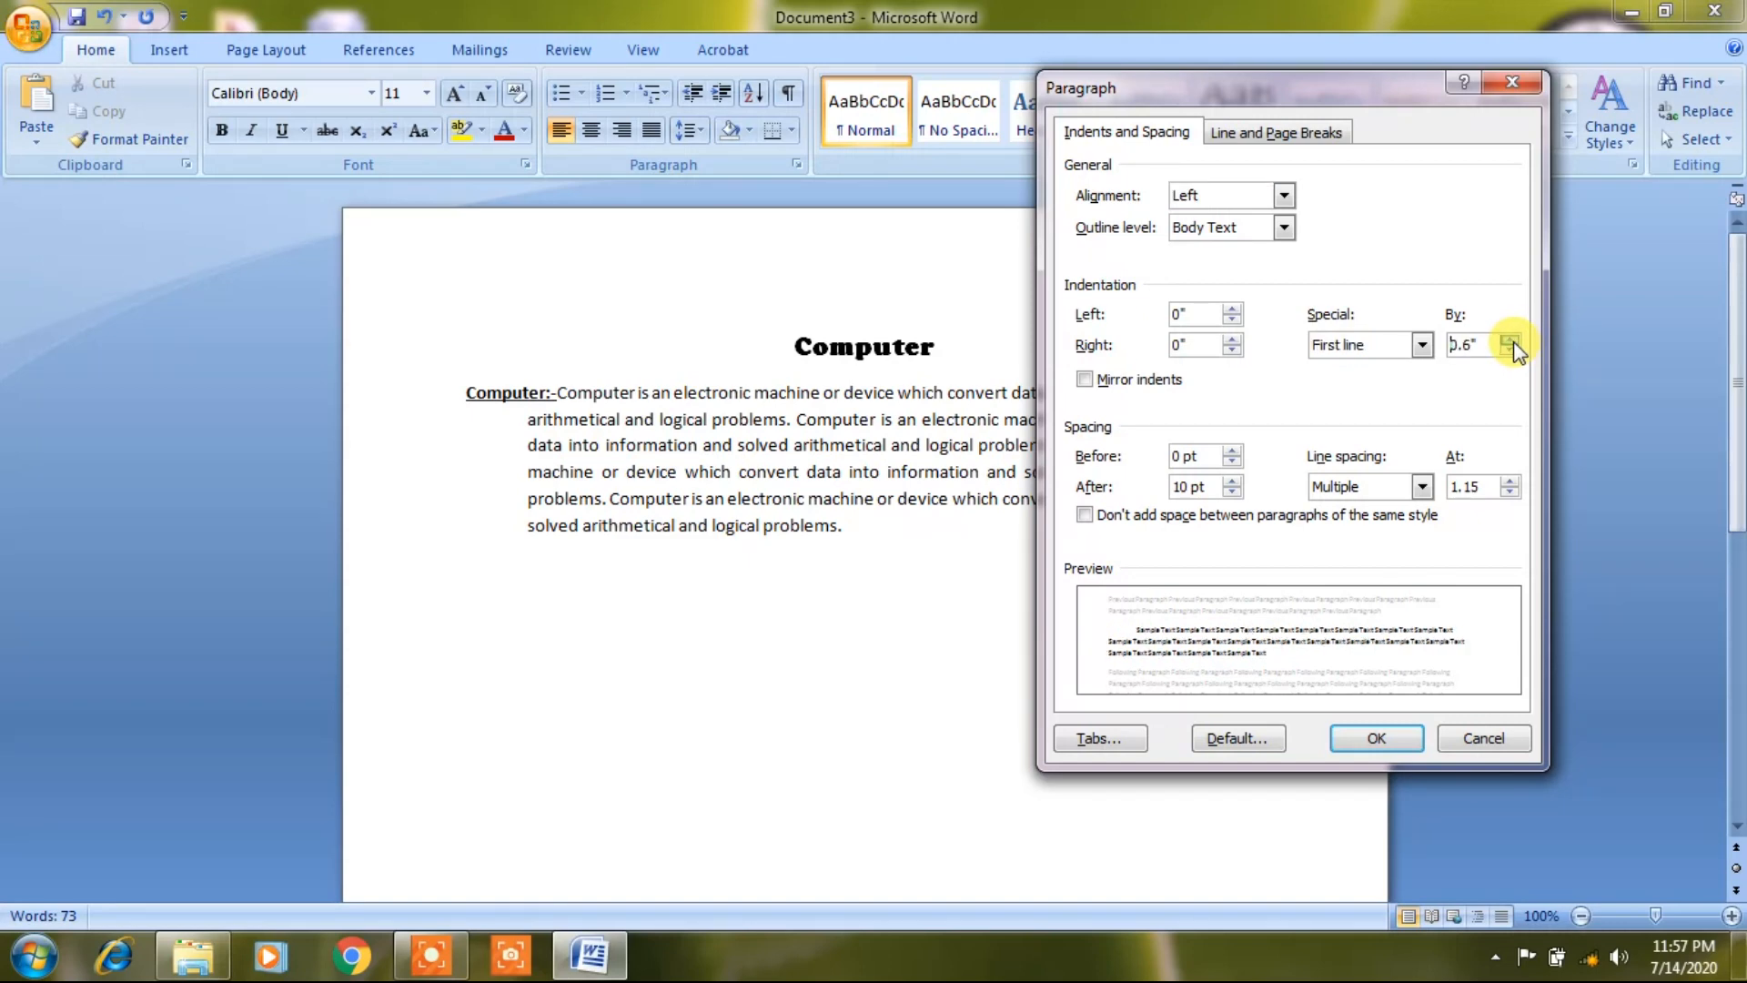
click(1510, 339)
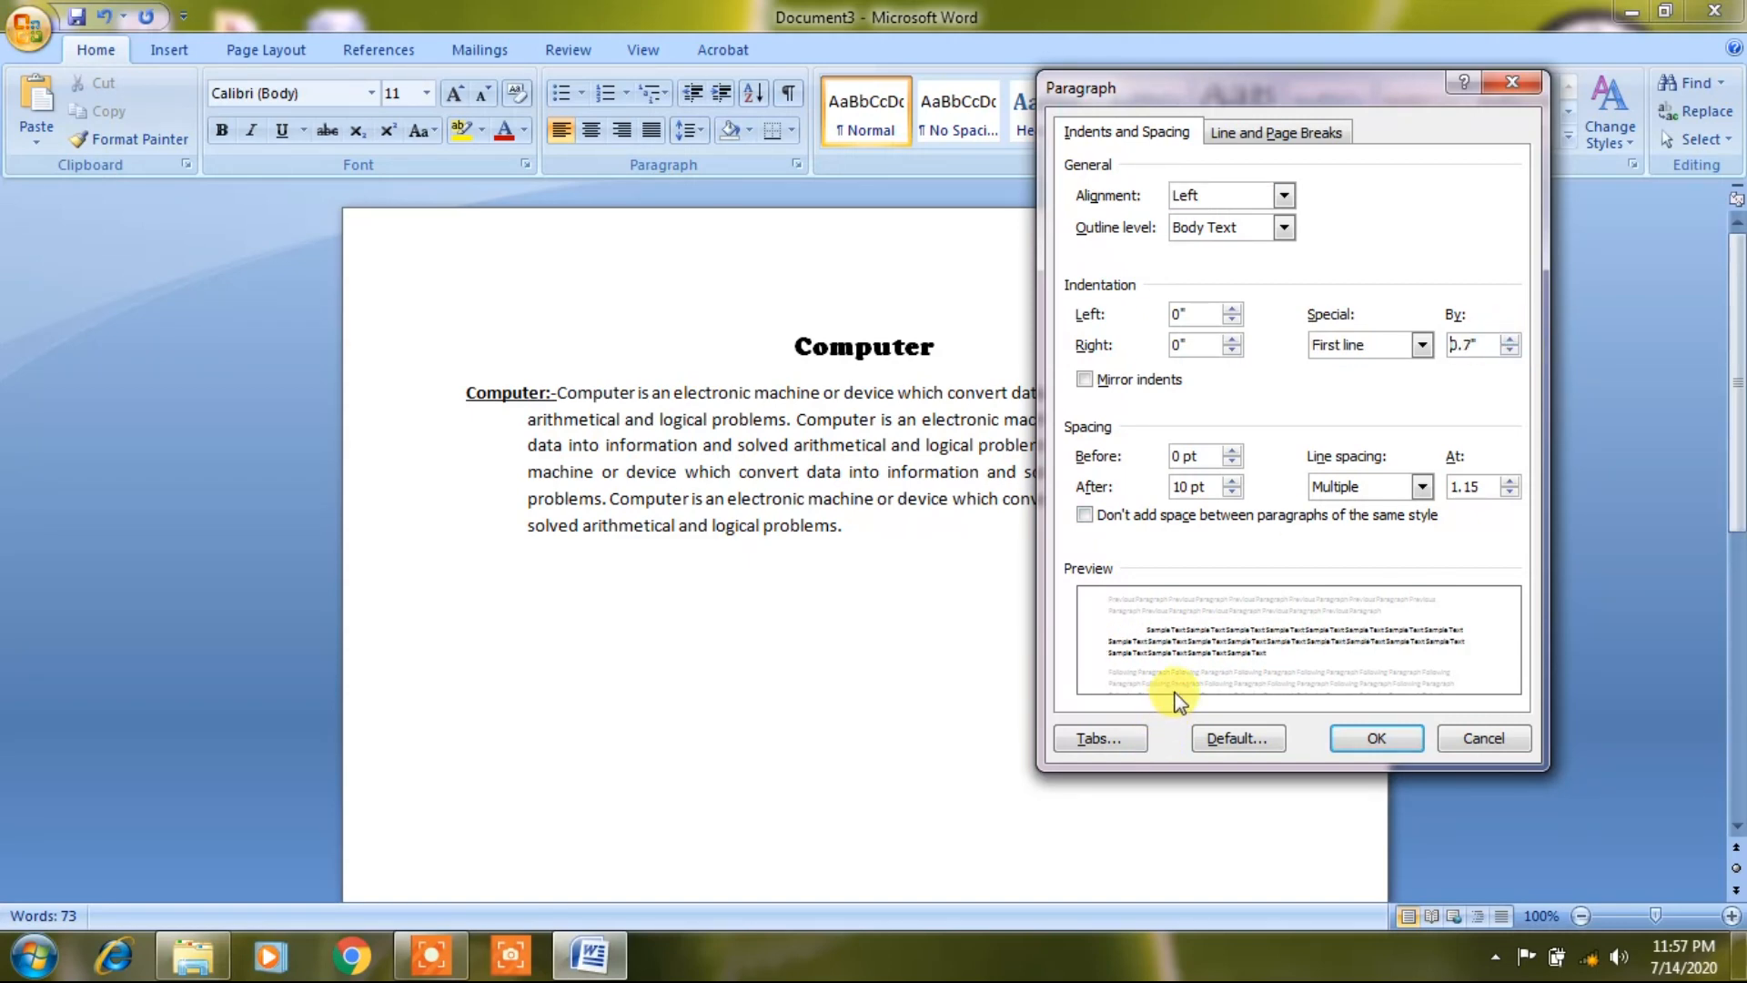
click(1402, 741)
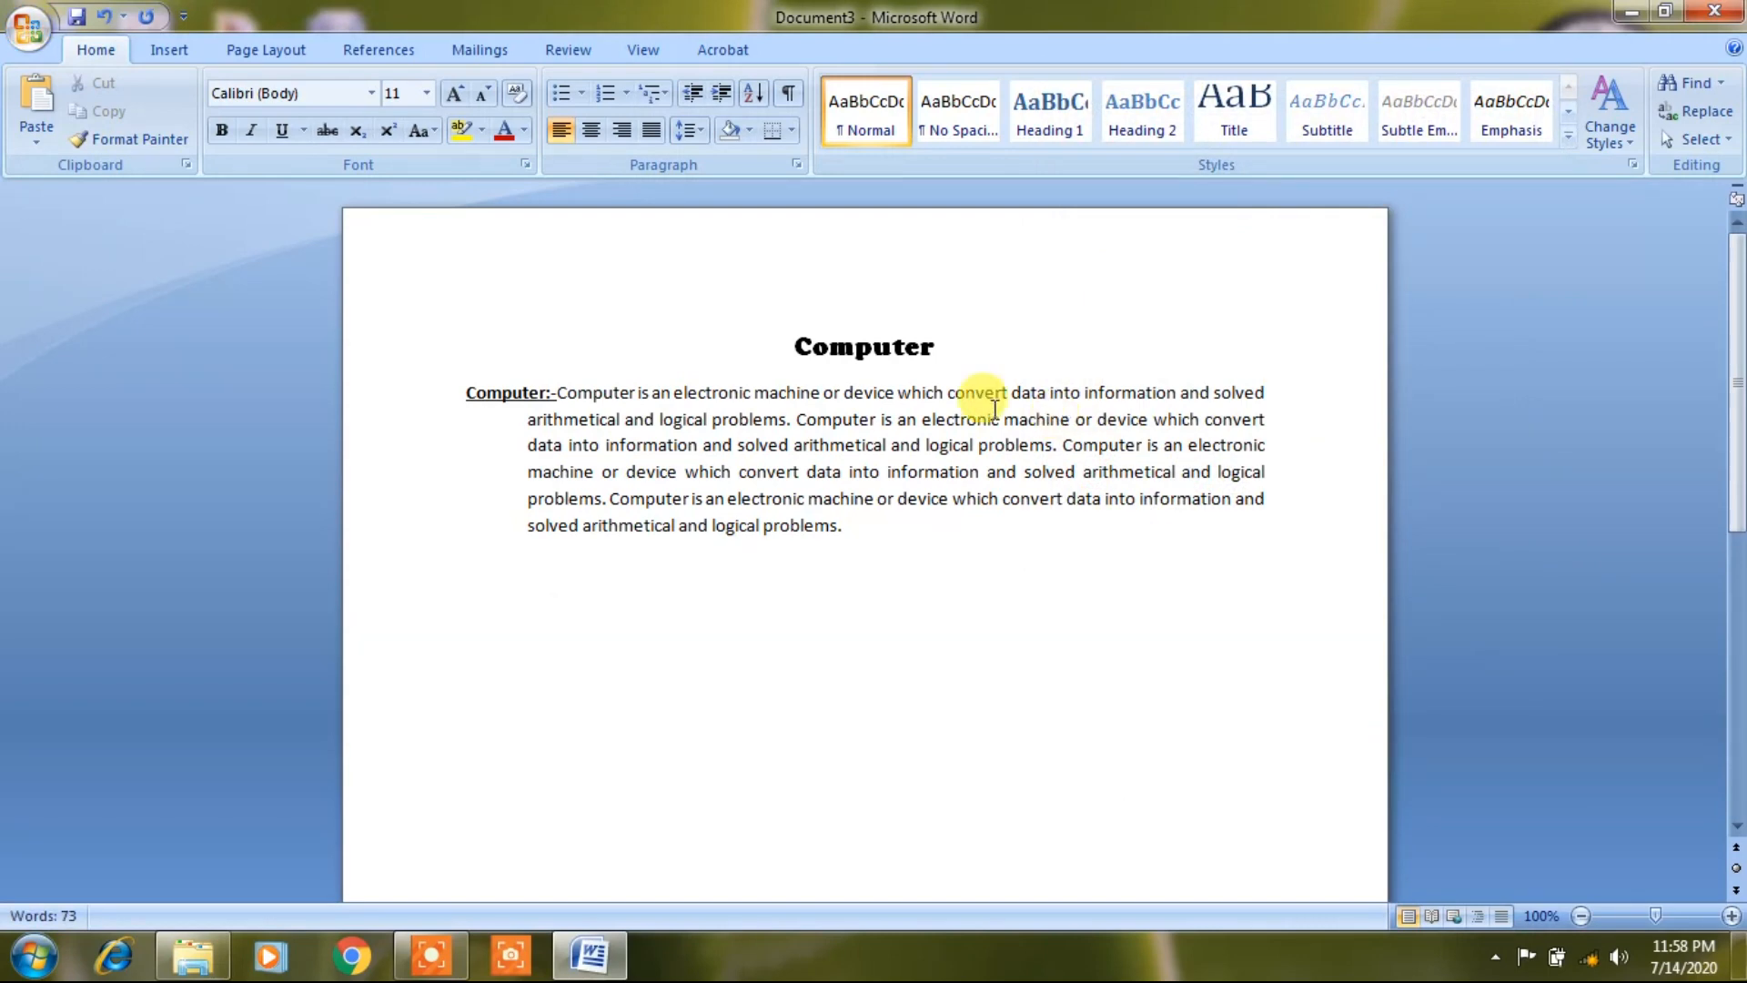
Select the body paragraph and set its Hanging special indent to 0.8 inch in the Paragraph settings
drag(873, 519, 496, 393)
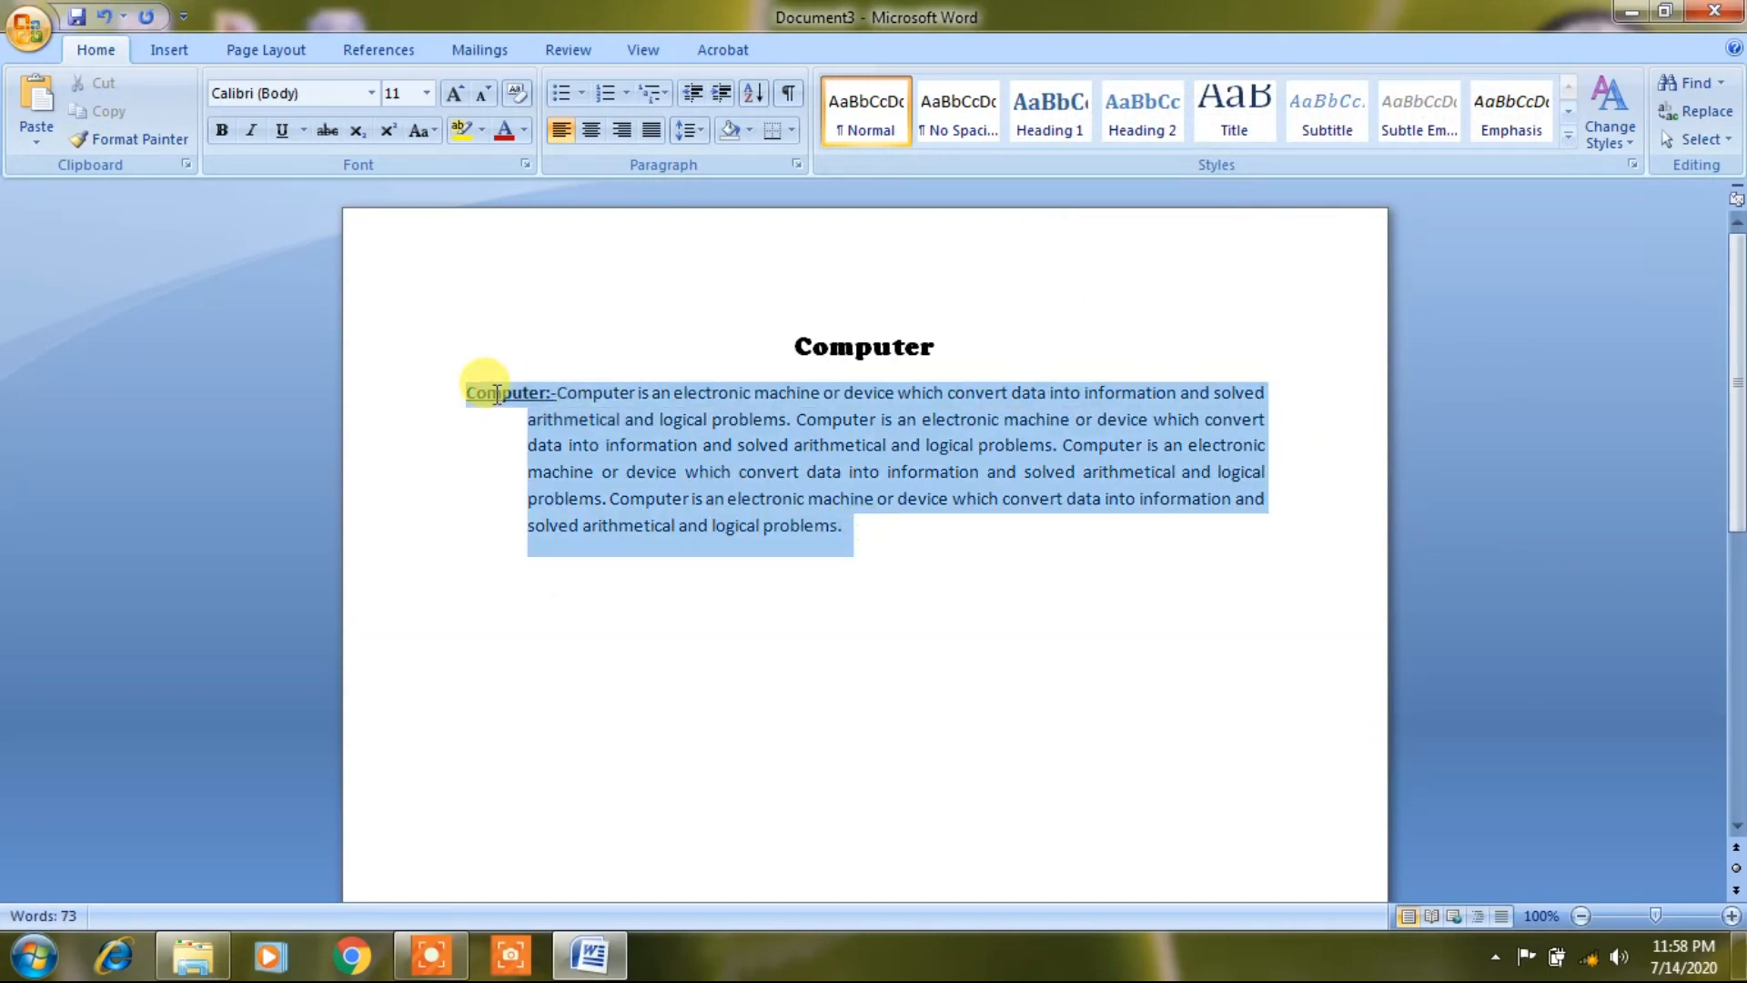
click(796, 165)
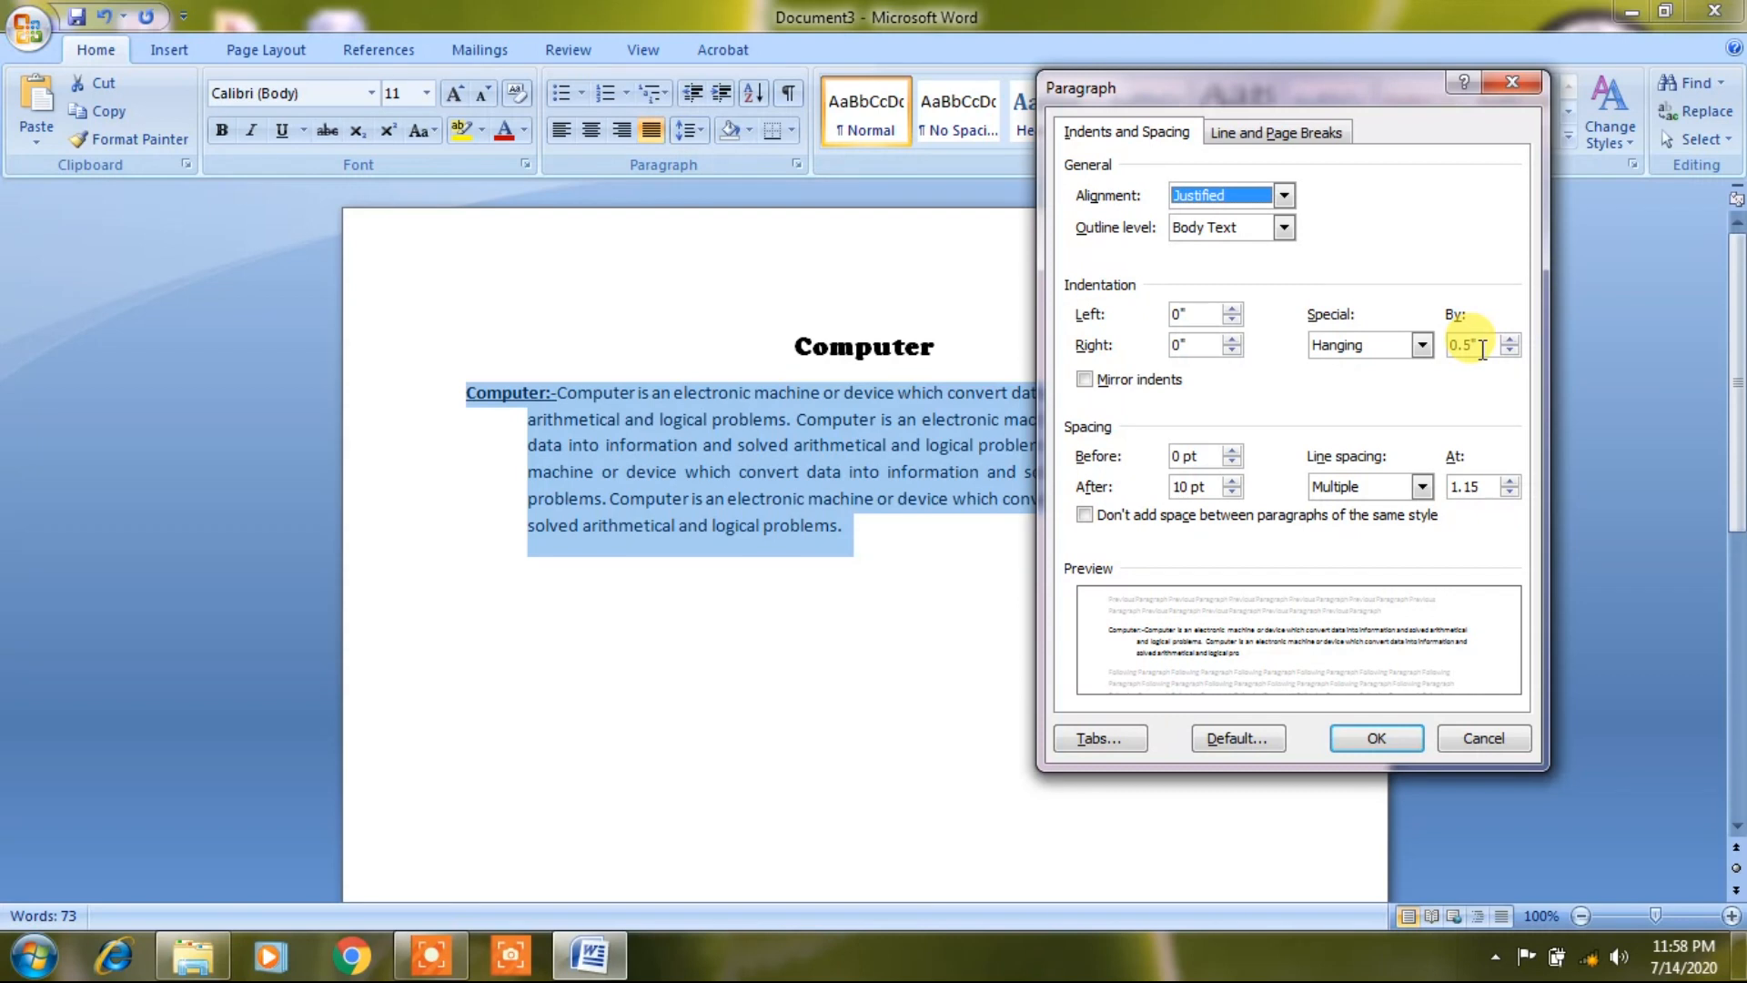
click(1516, 339)
click(1516, 340)
click(1516, 340)
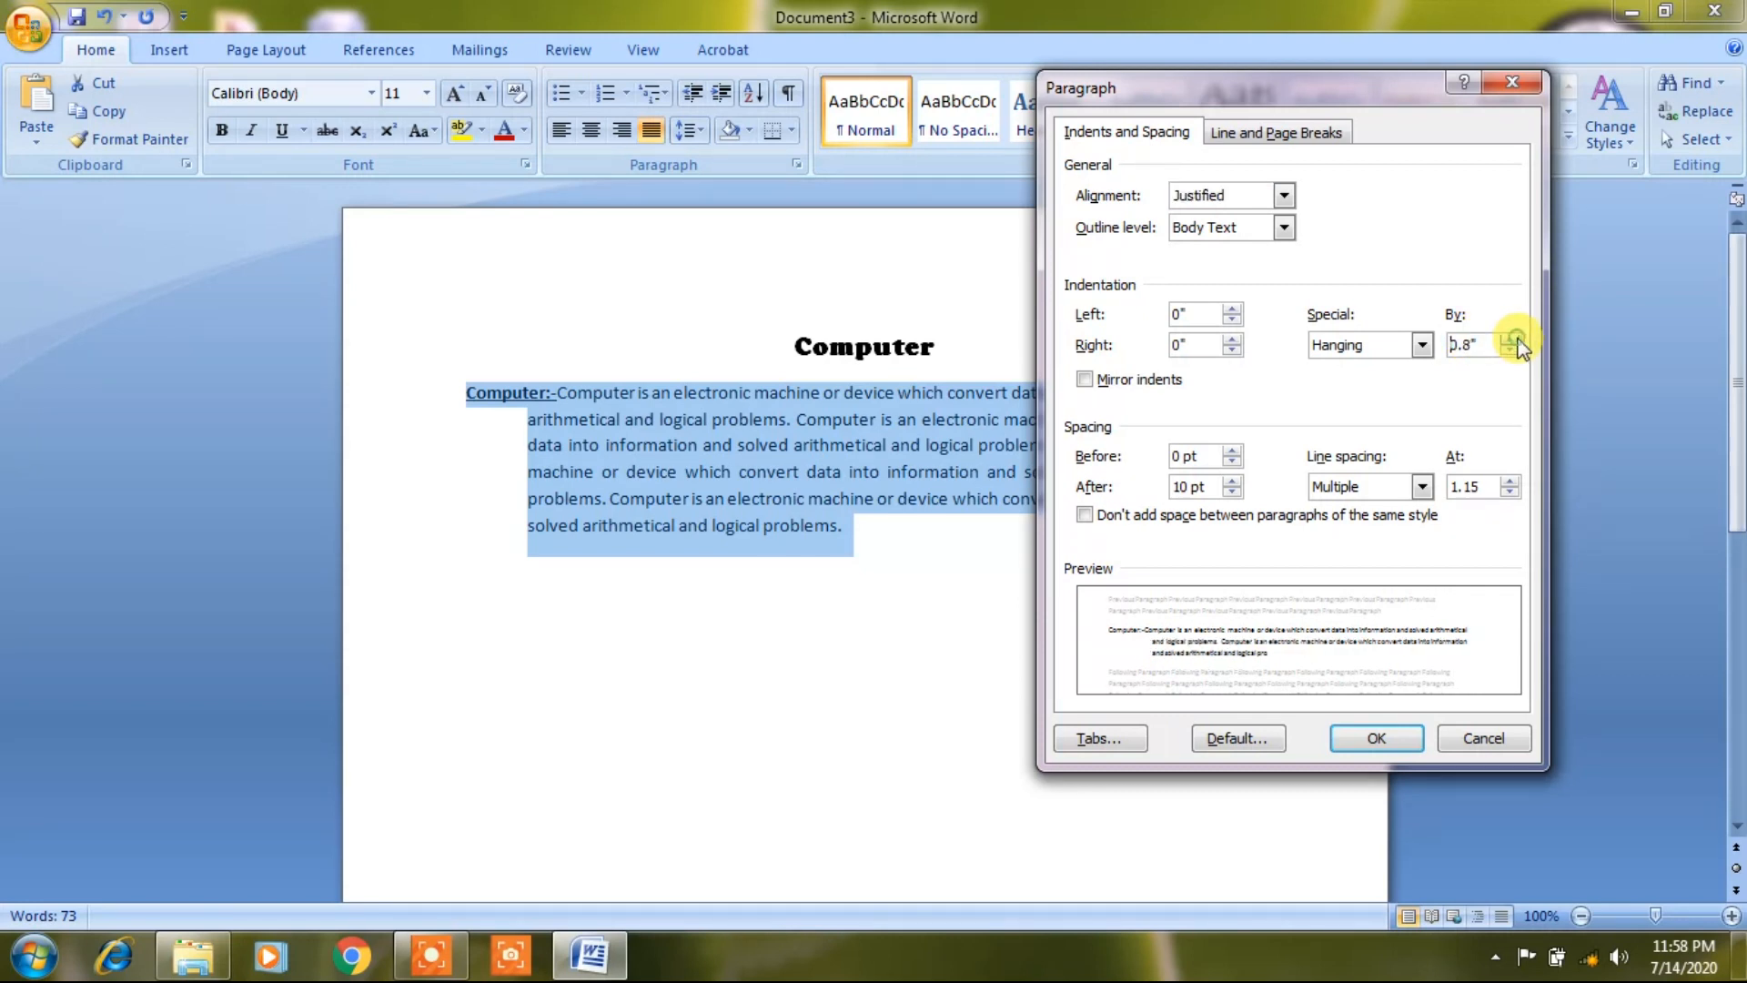
click(1365, 733)
click(984, 642)
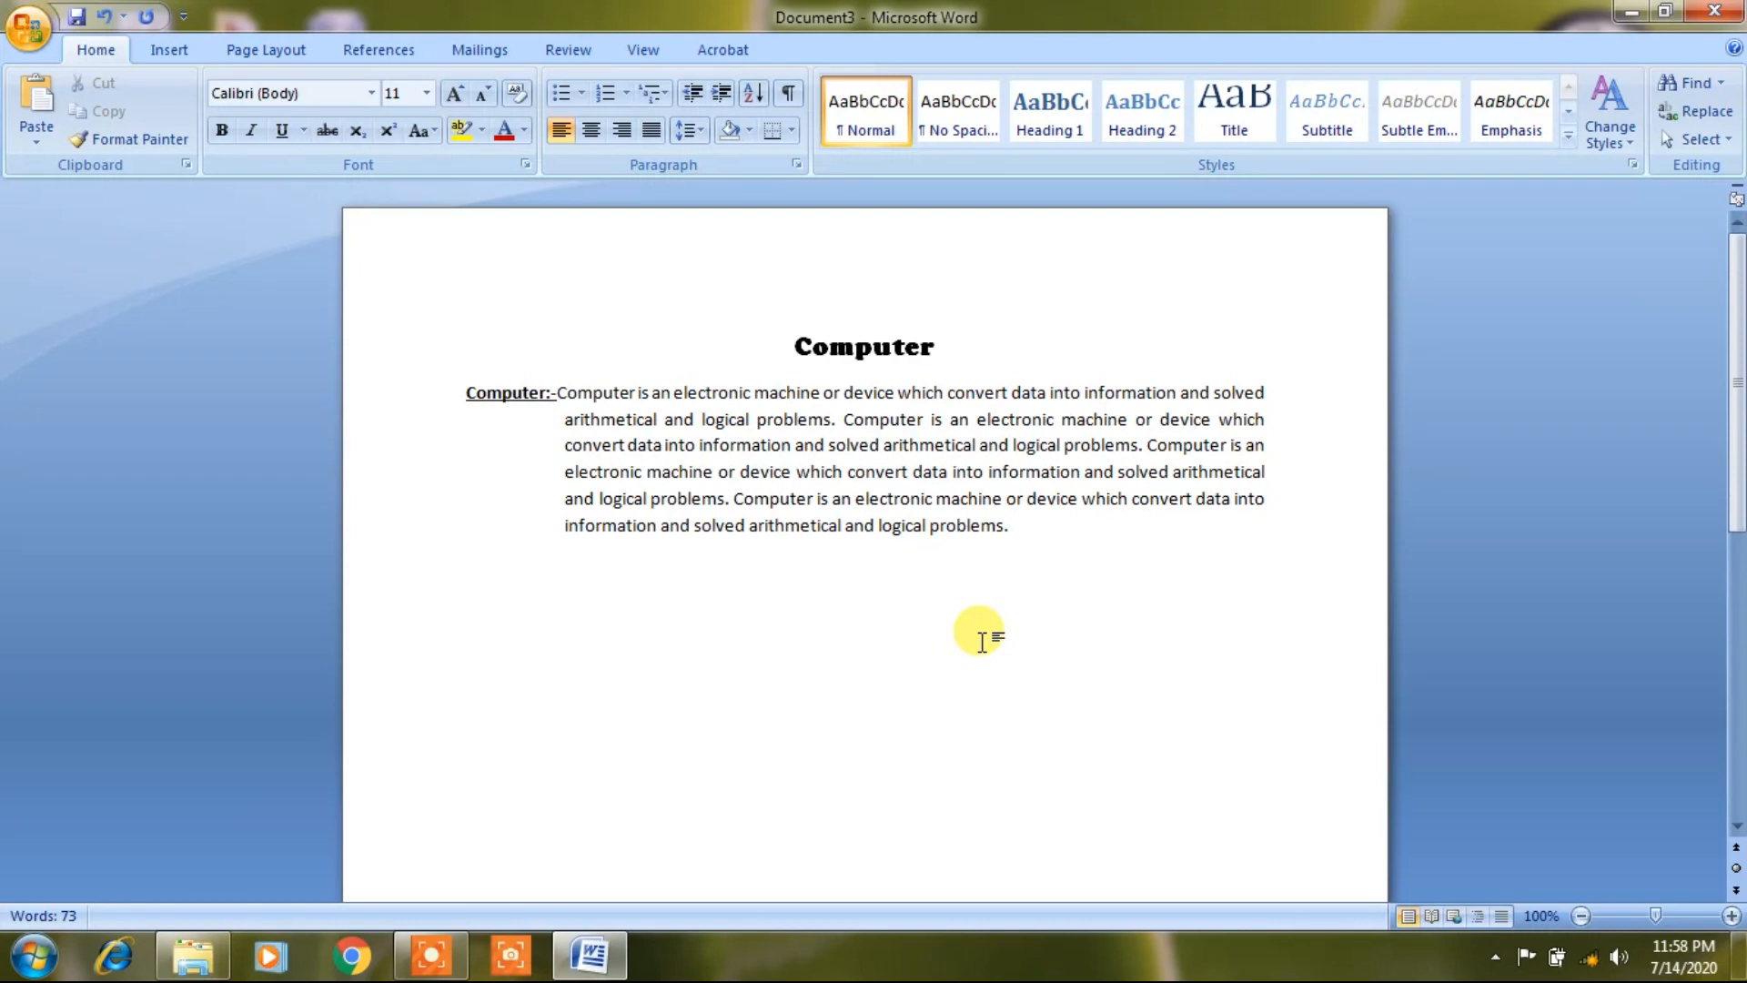
Undo the recent indent changes until the body paragraph's hanging indent is removed
key(ctrl+z)
key(ctrl+z)
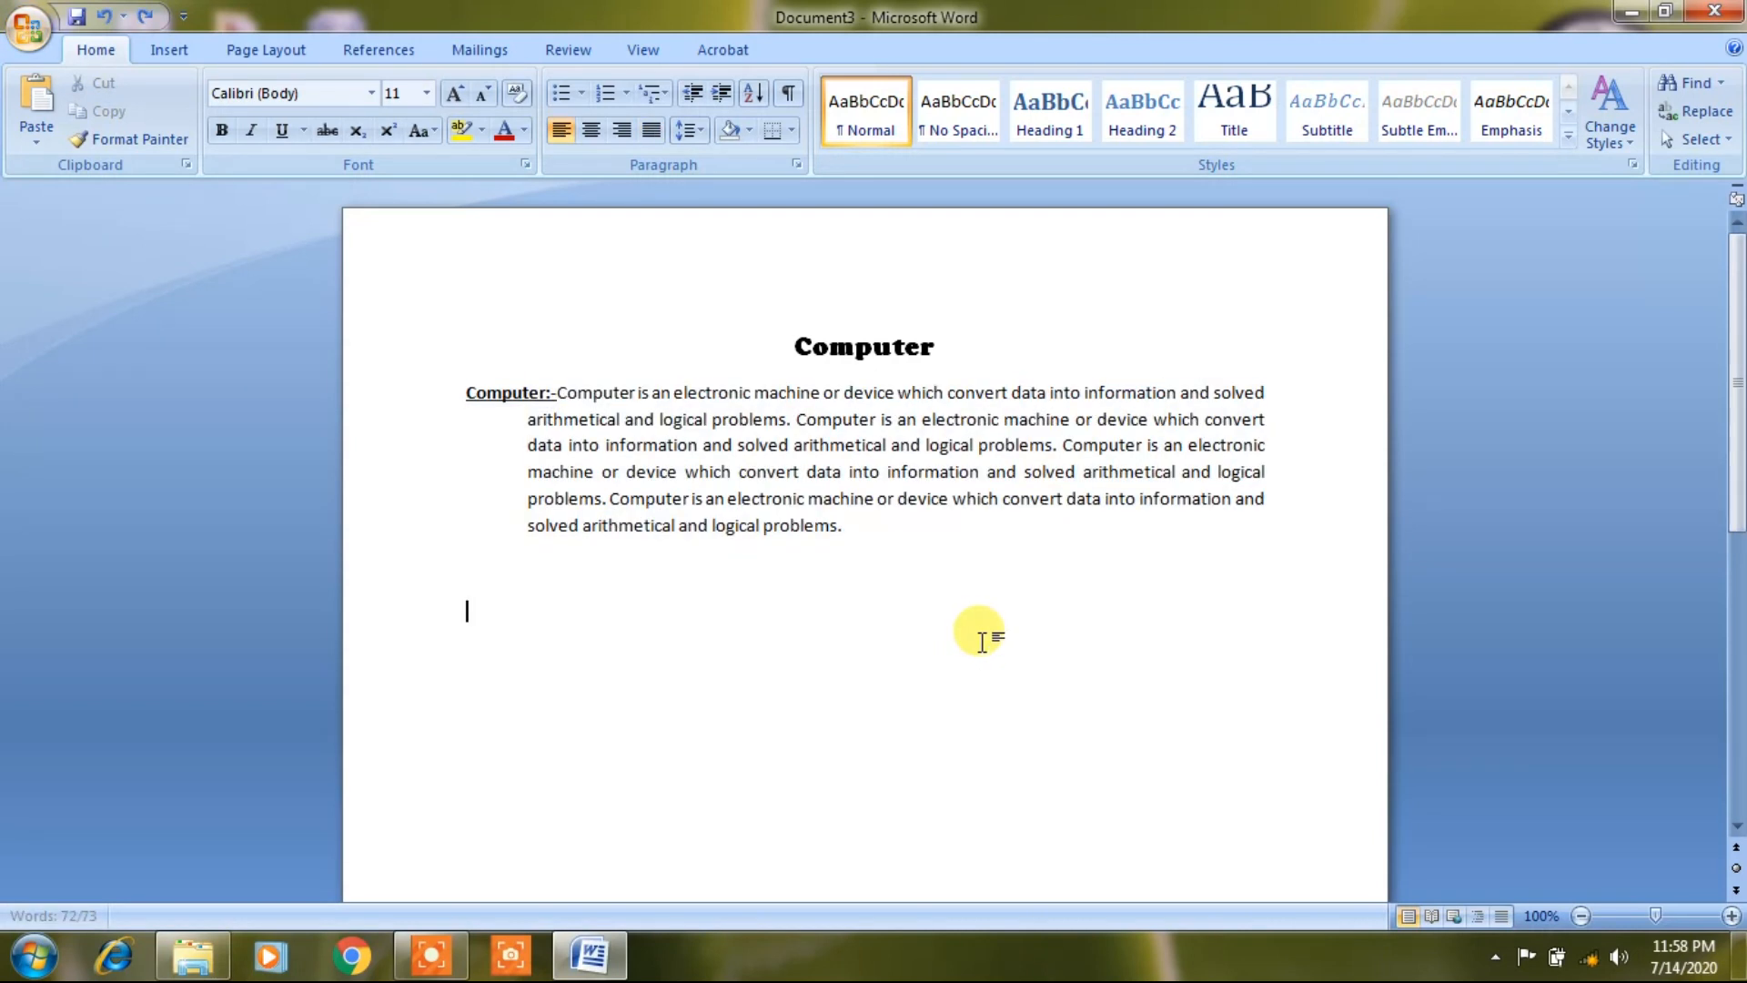
key(ctrl+z)
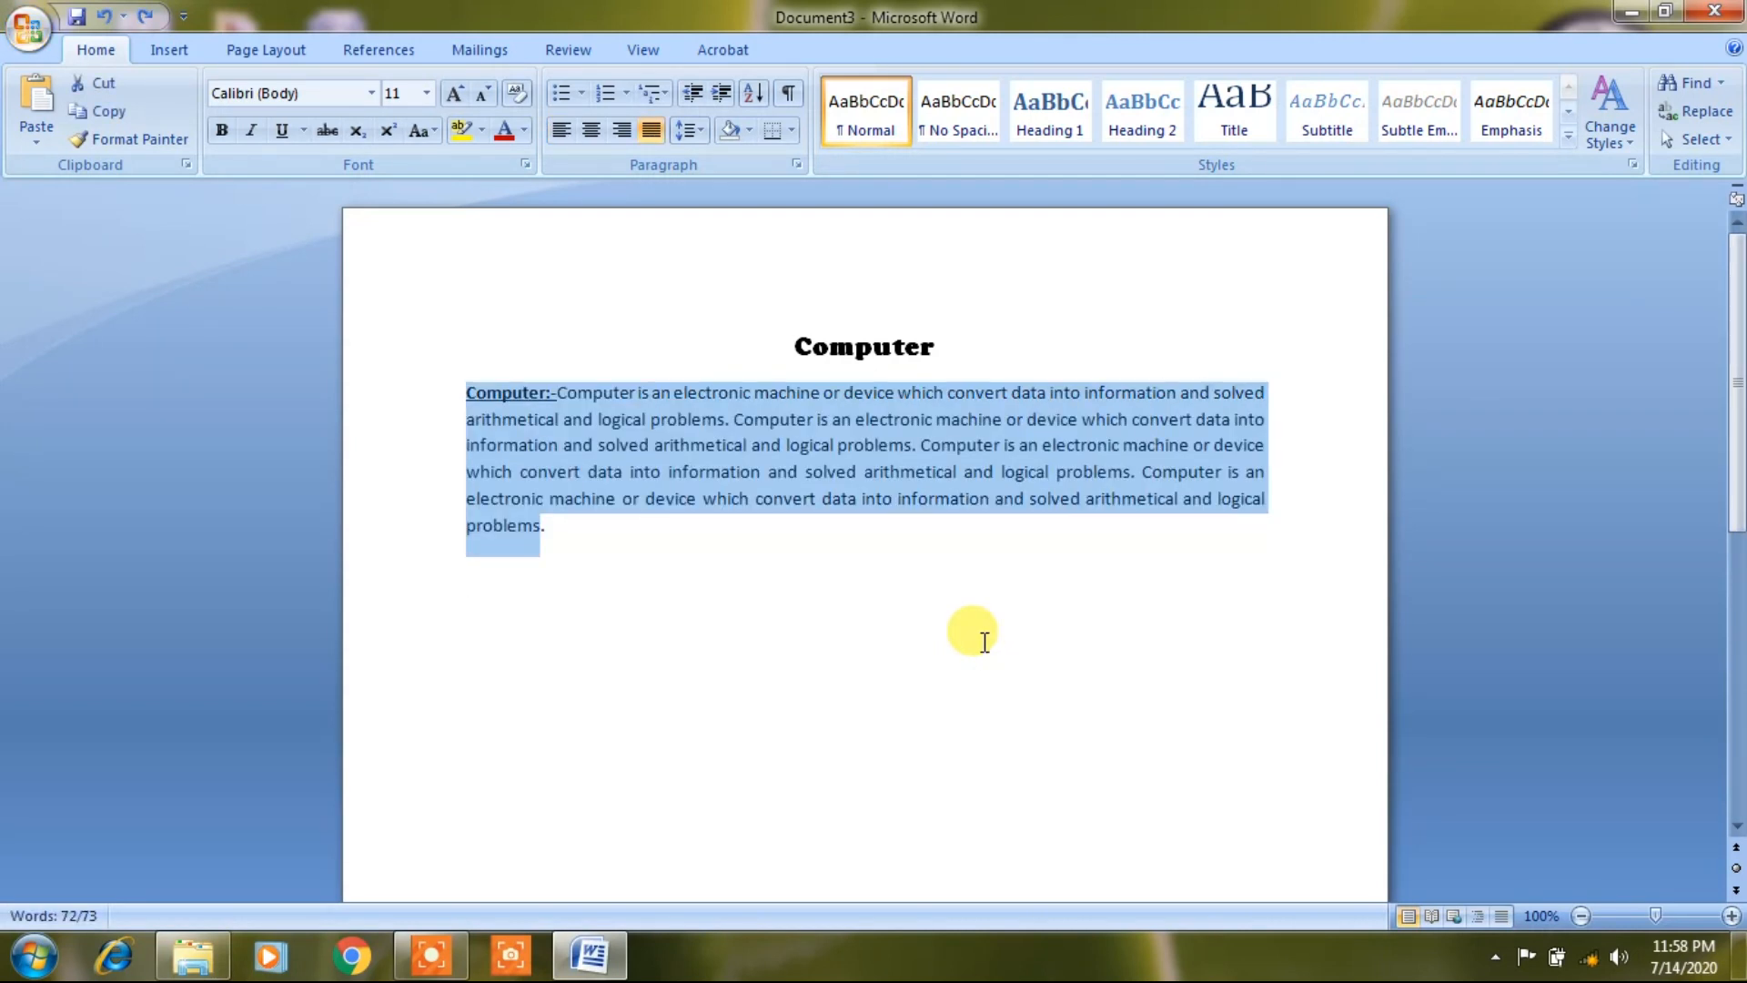
Delete the bold, underlined "Computer:-" label at the start of the body paragraph
click(608, 472)
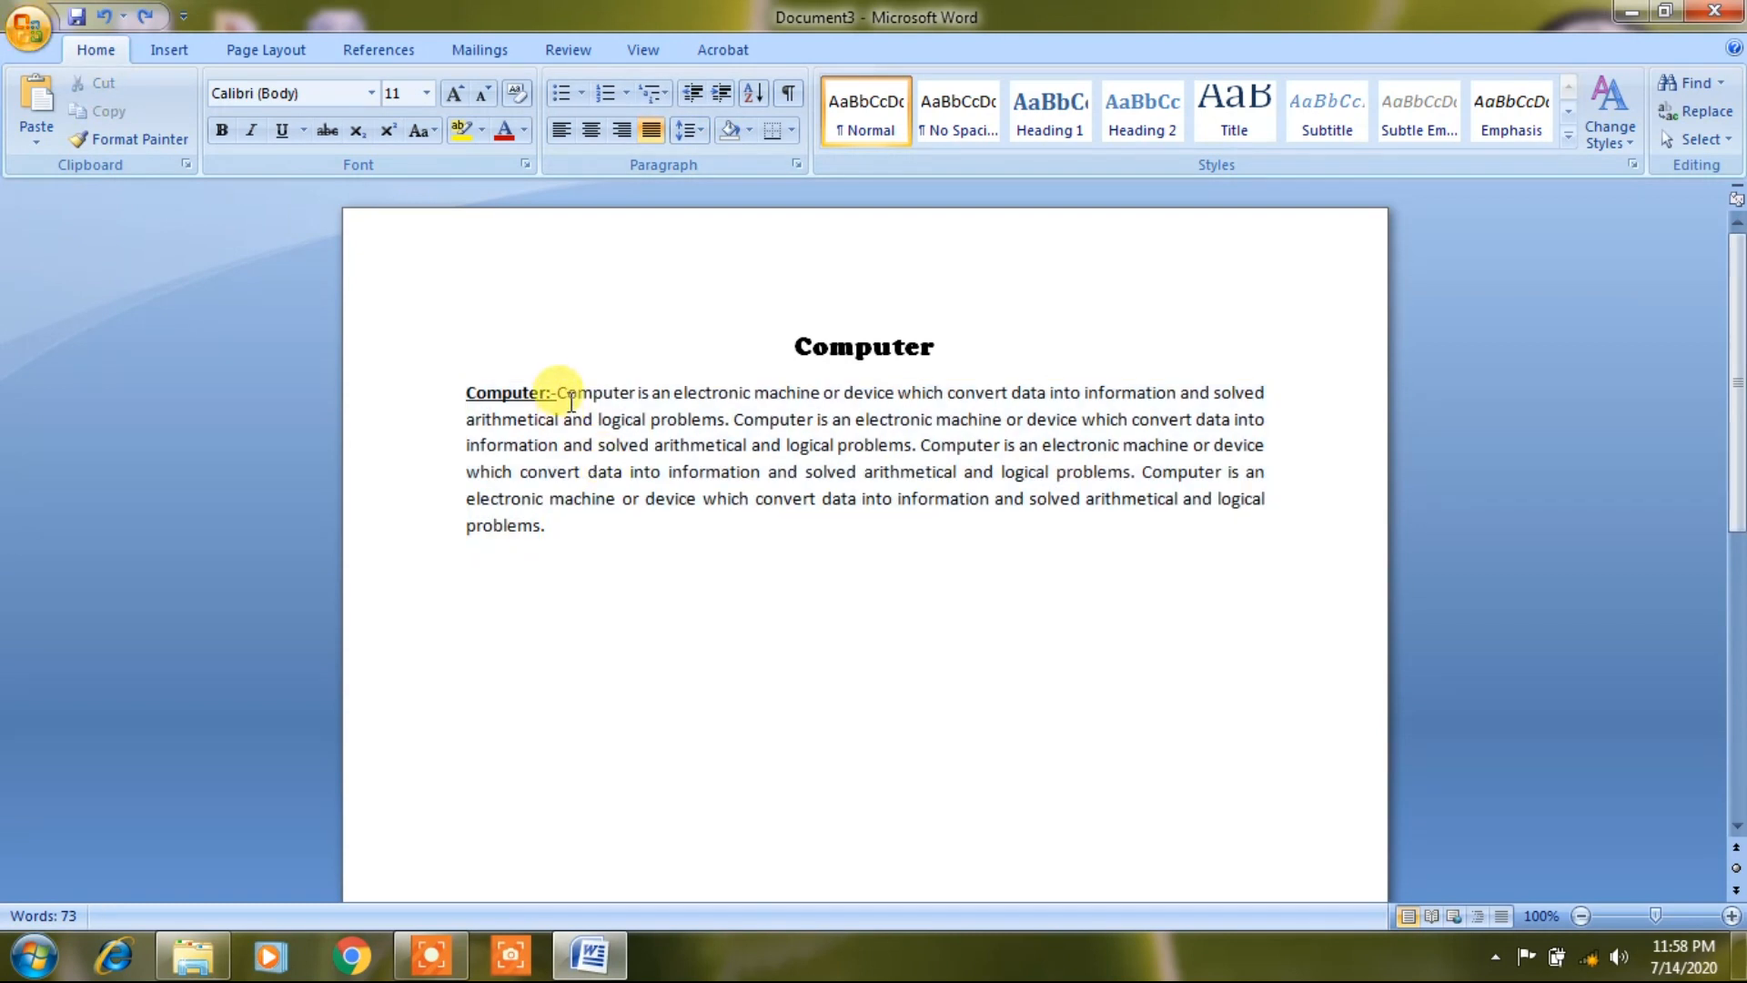
drag(565, 392, 513, 392)
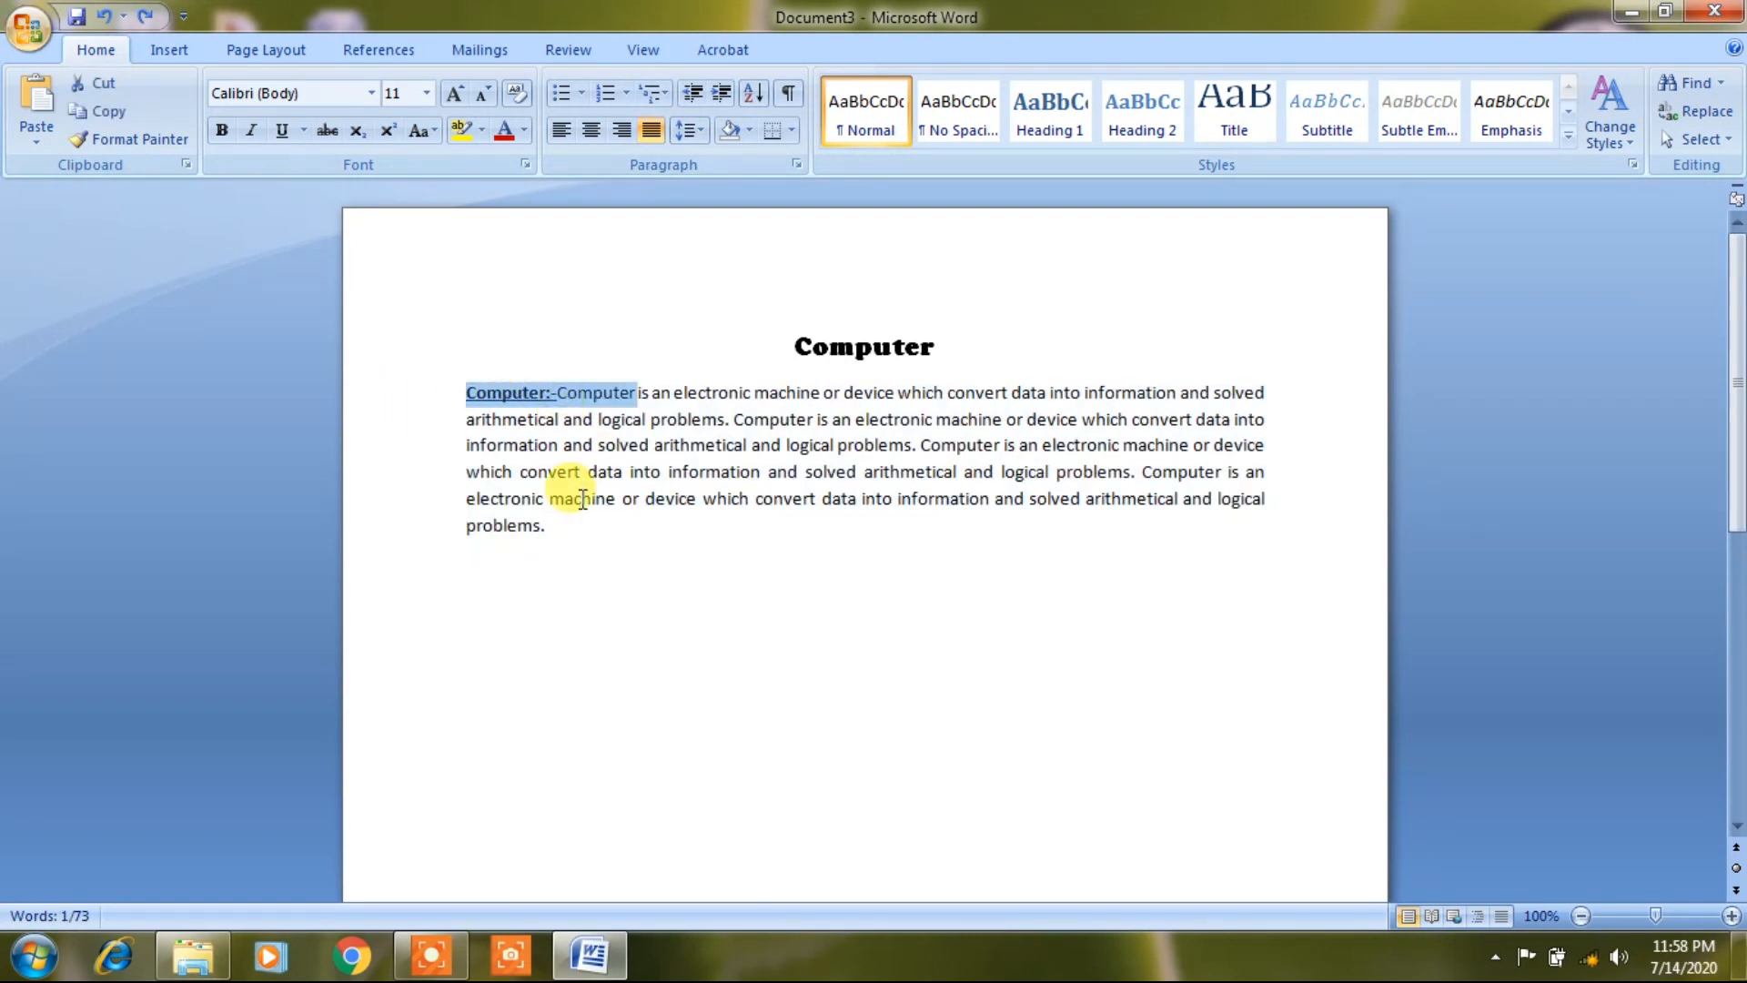
click(559, 394)
drag(557, 395, 440, 392)
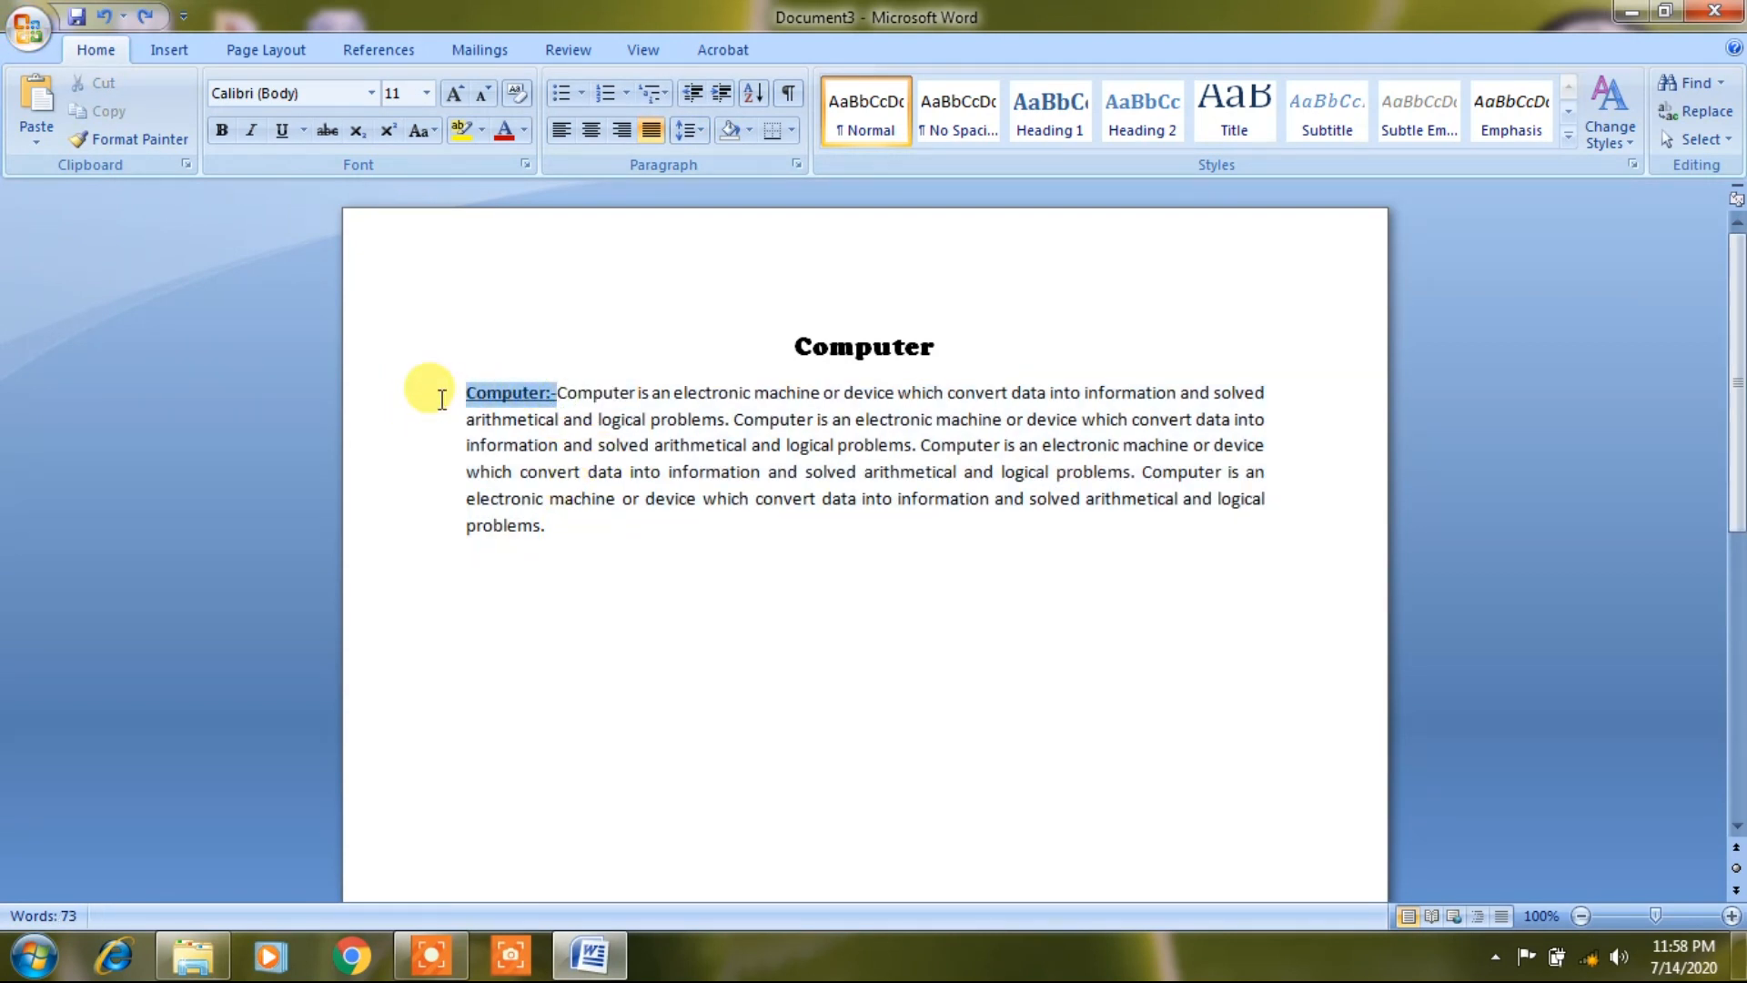
key(BackSpace)
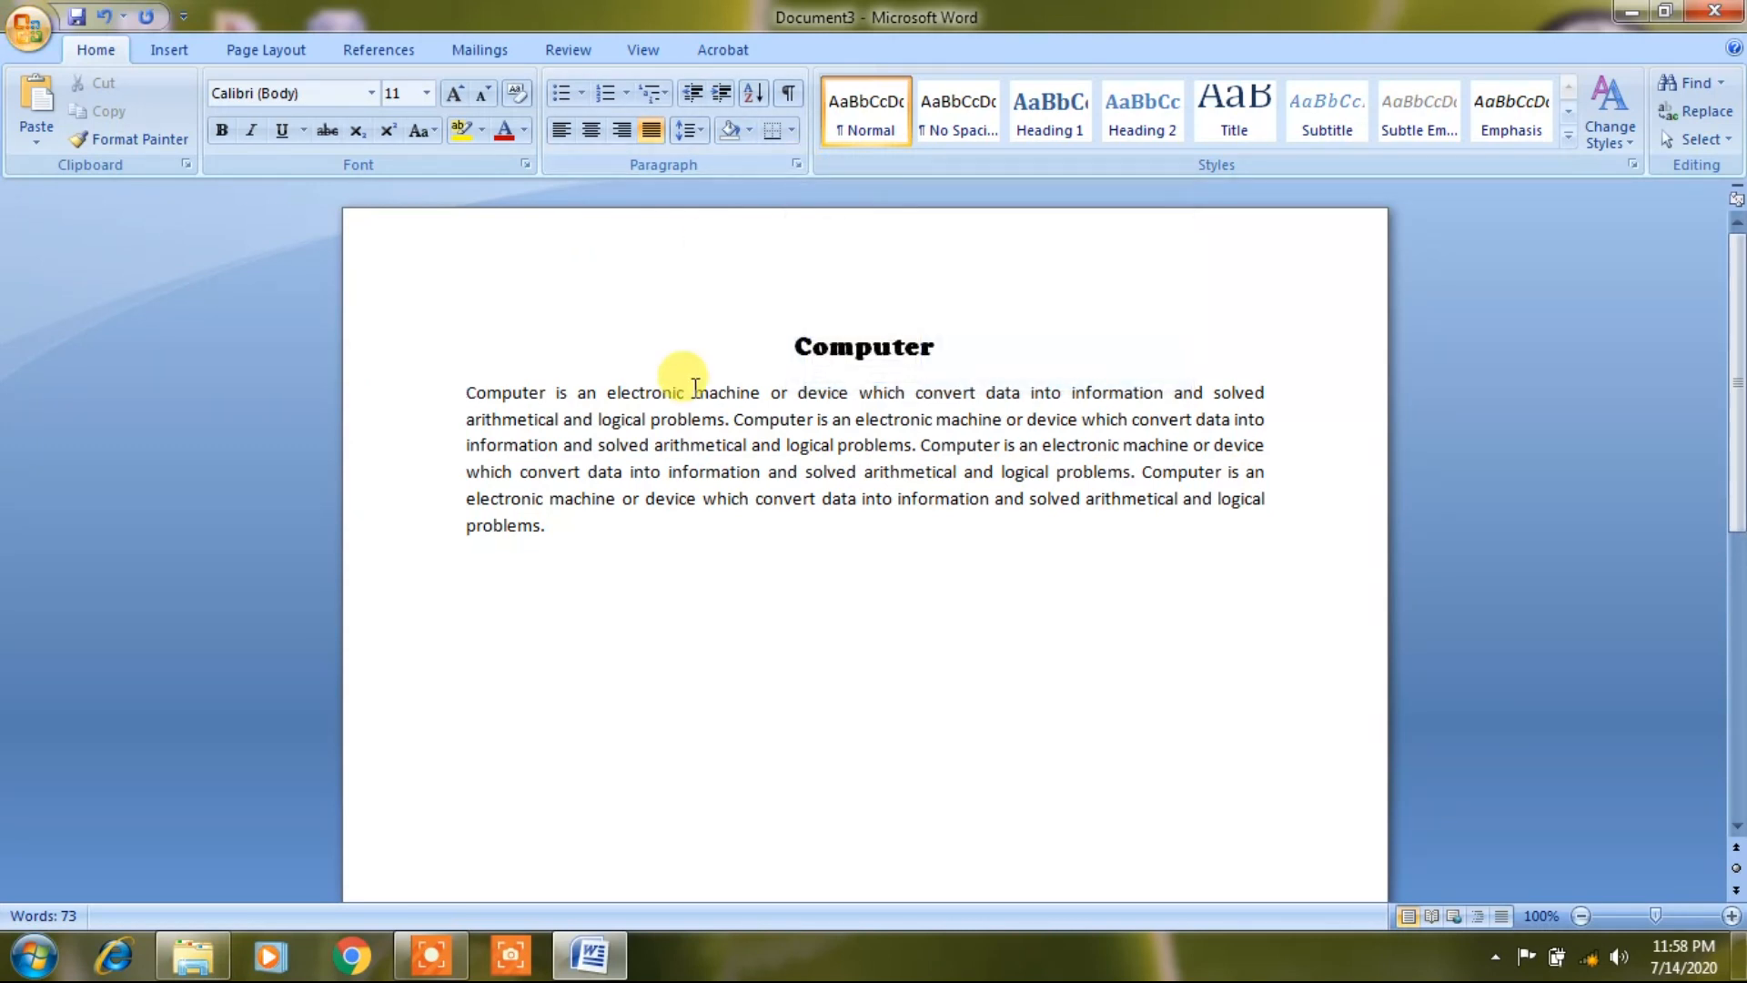
Select the body paragraph and apply a First line special indent of 0.5 inch in the Paragraph settings
drag(468, 389, 554, 500)
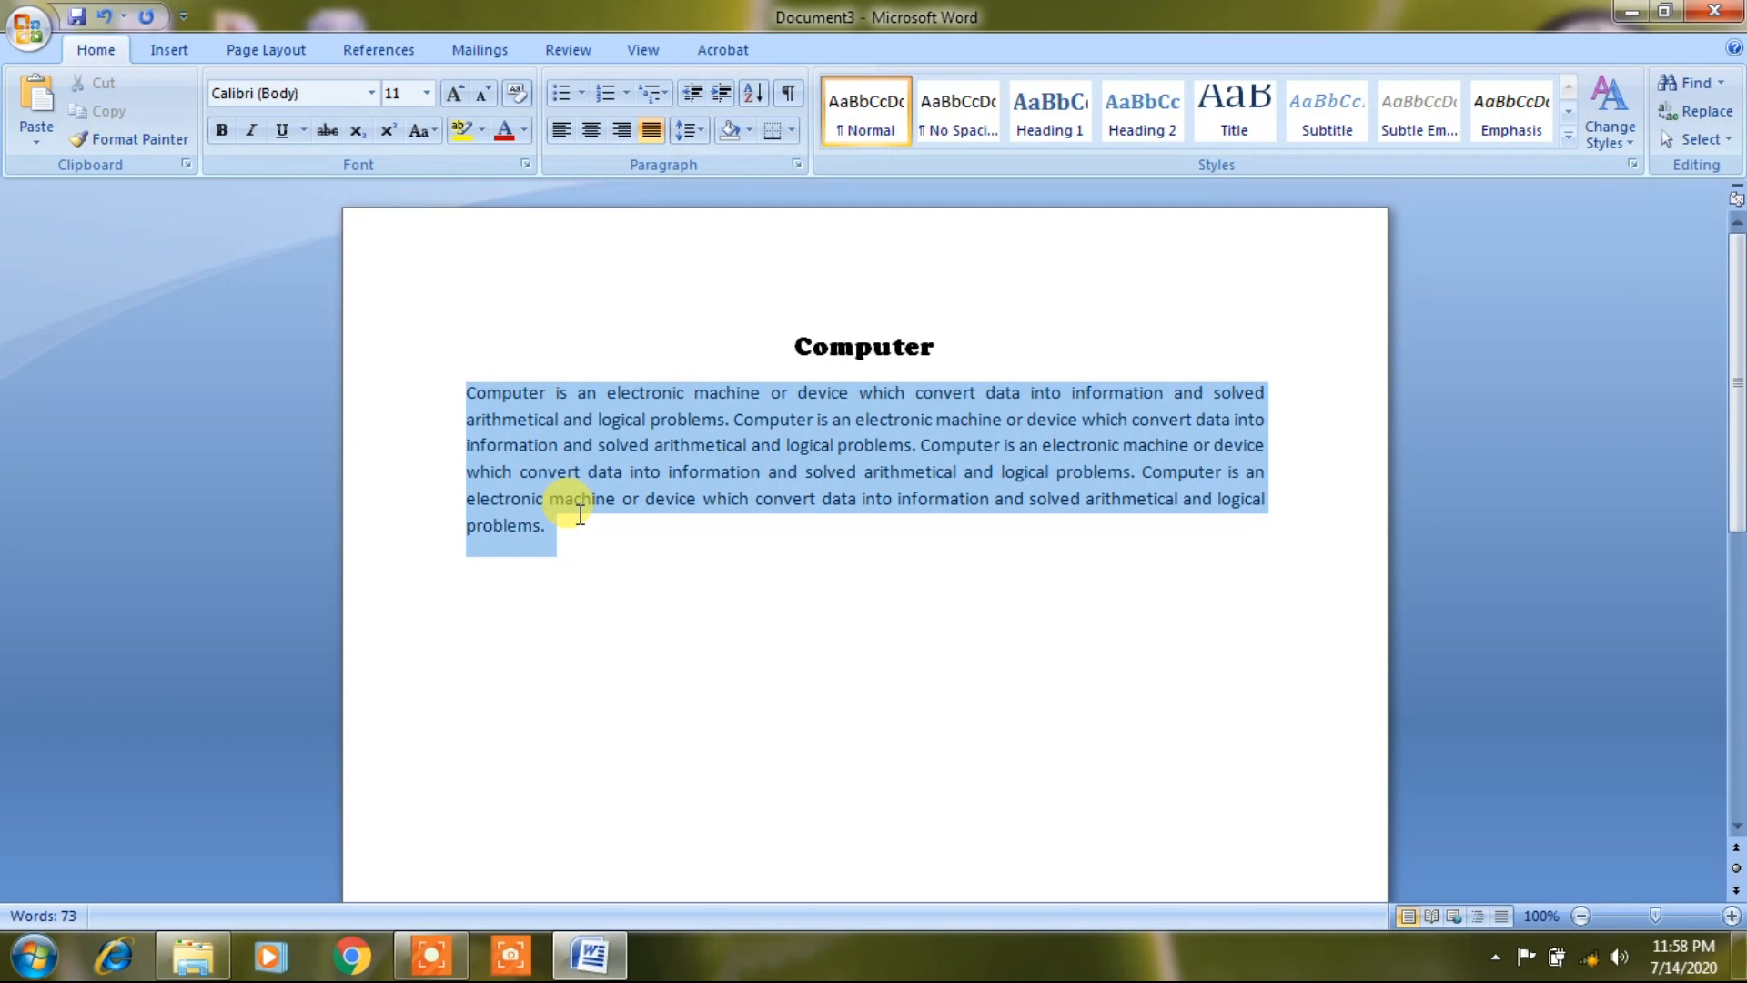
click(796, 165)
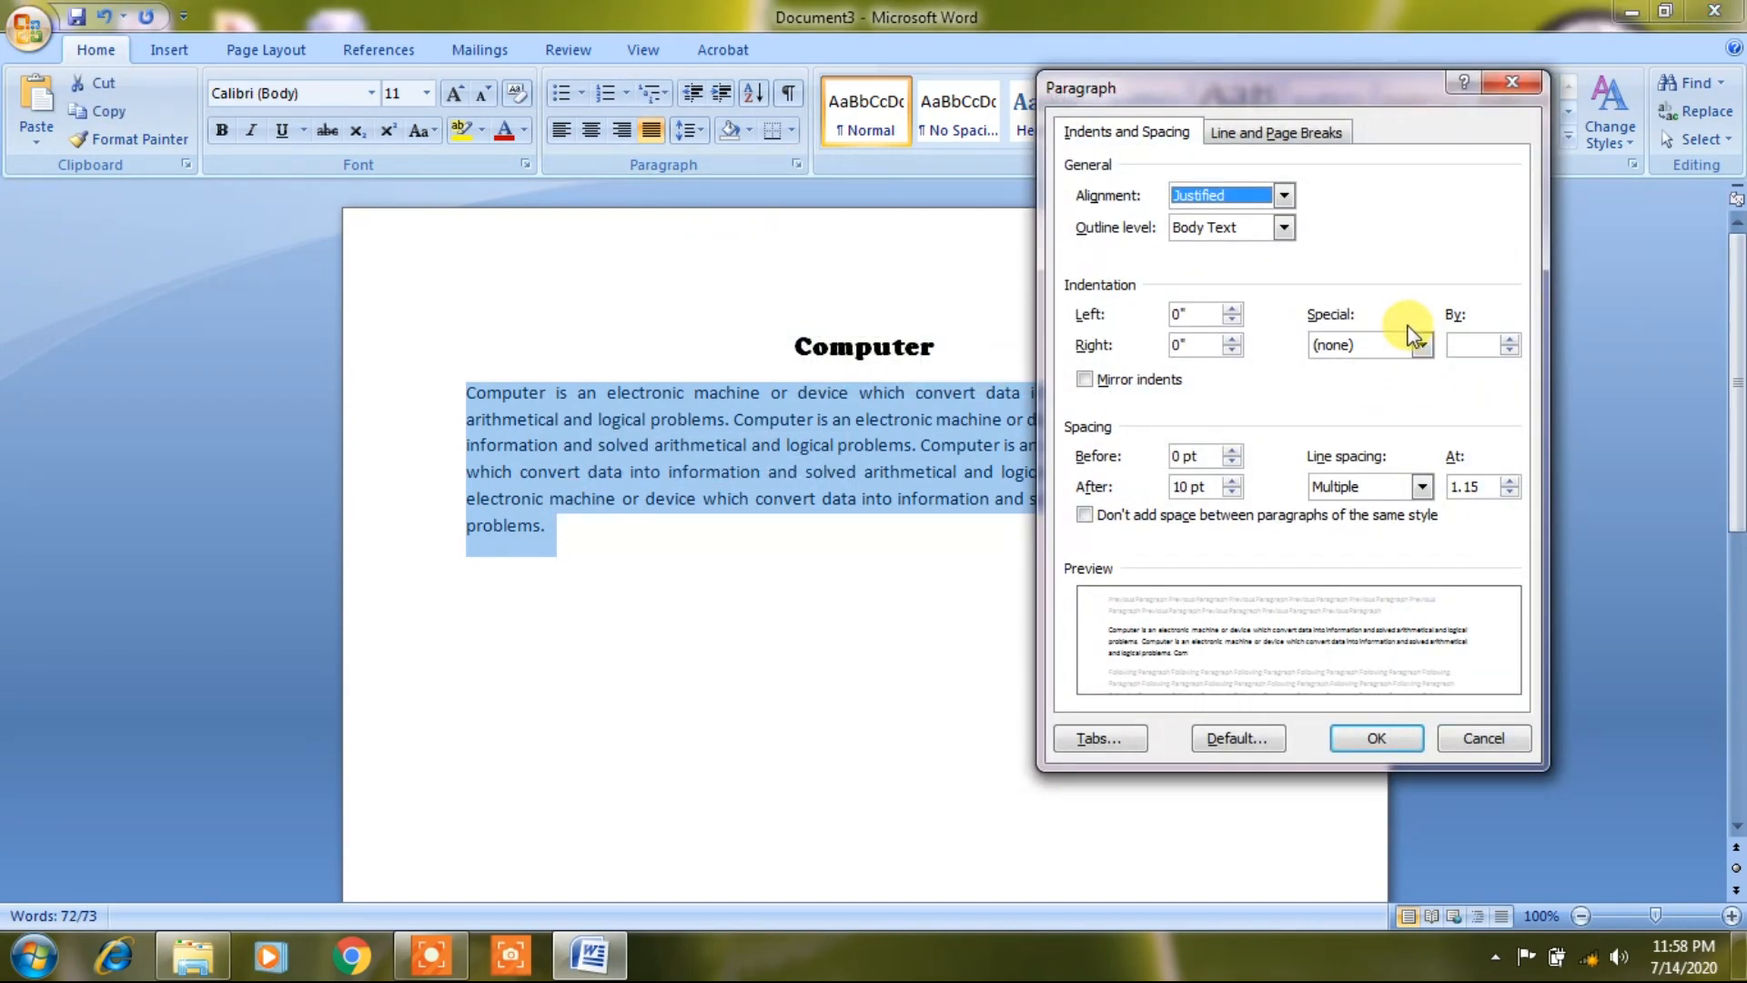
click(1398, 350)
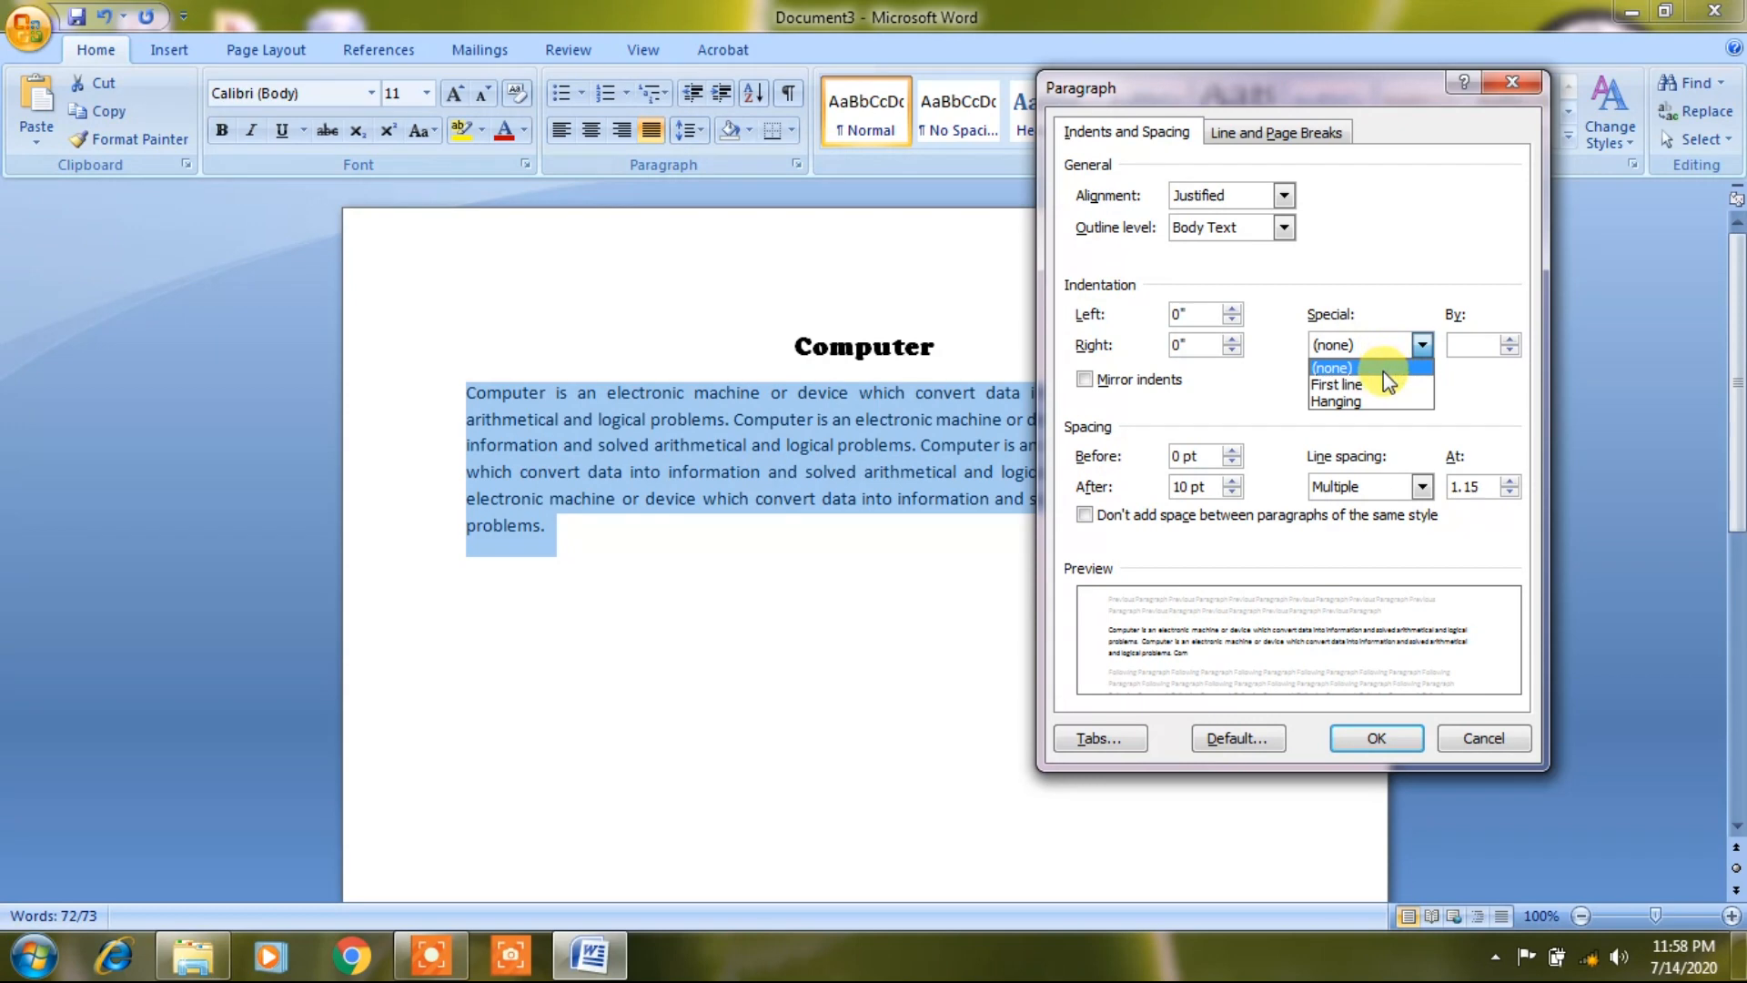
click(1380, 386)
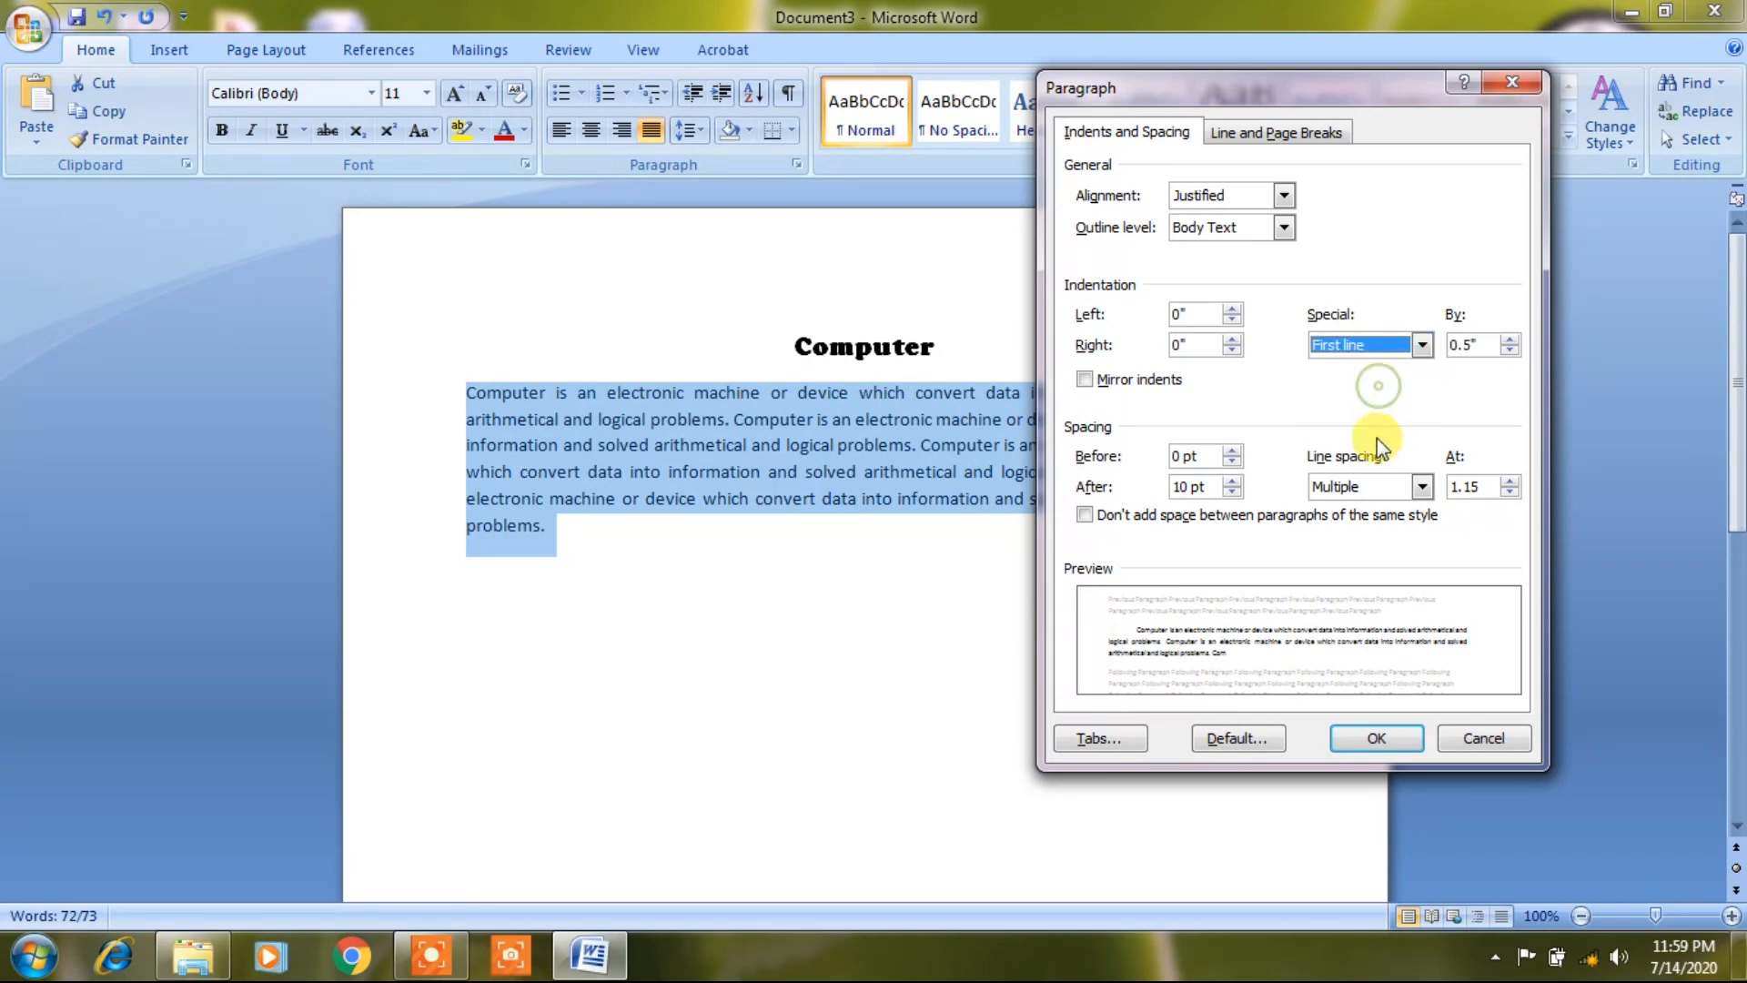
click(1379, 742)
click(1021, 664)
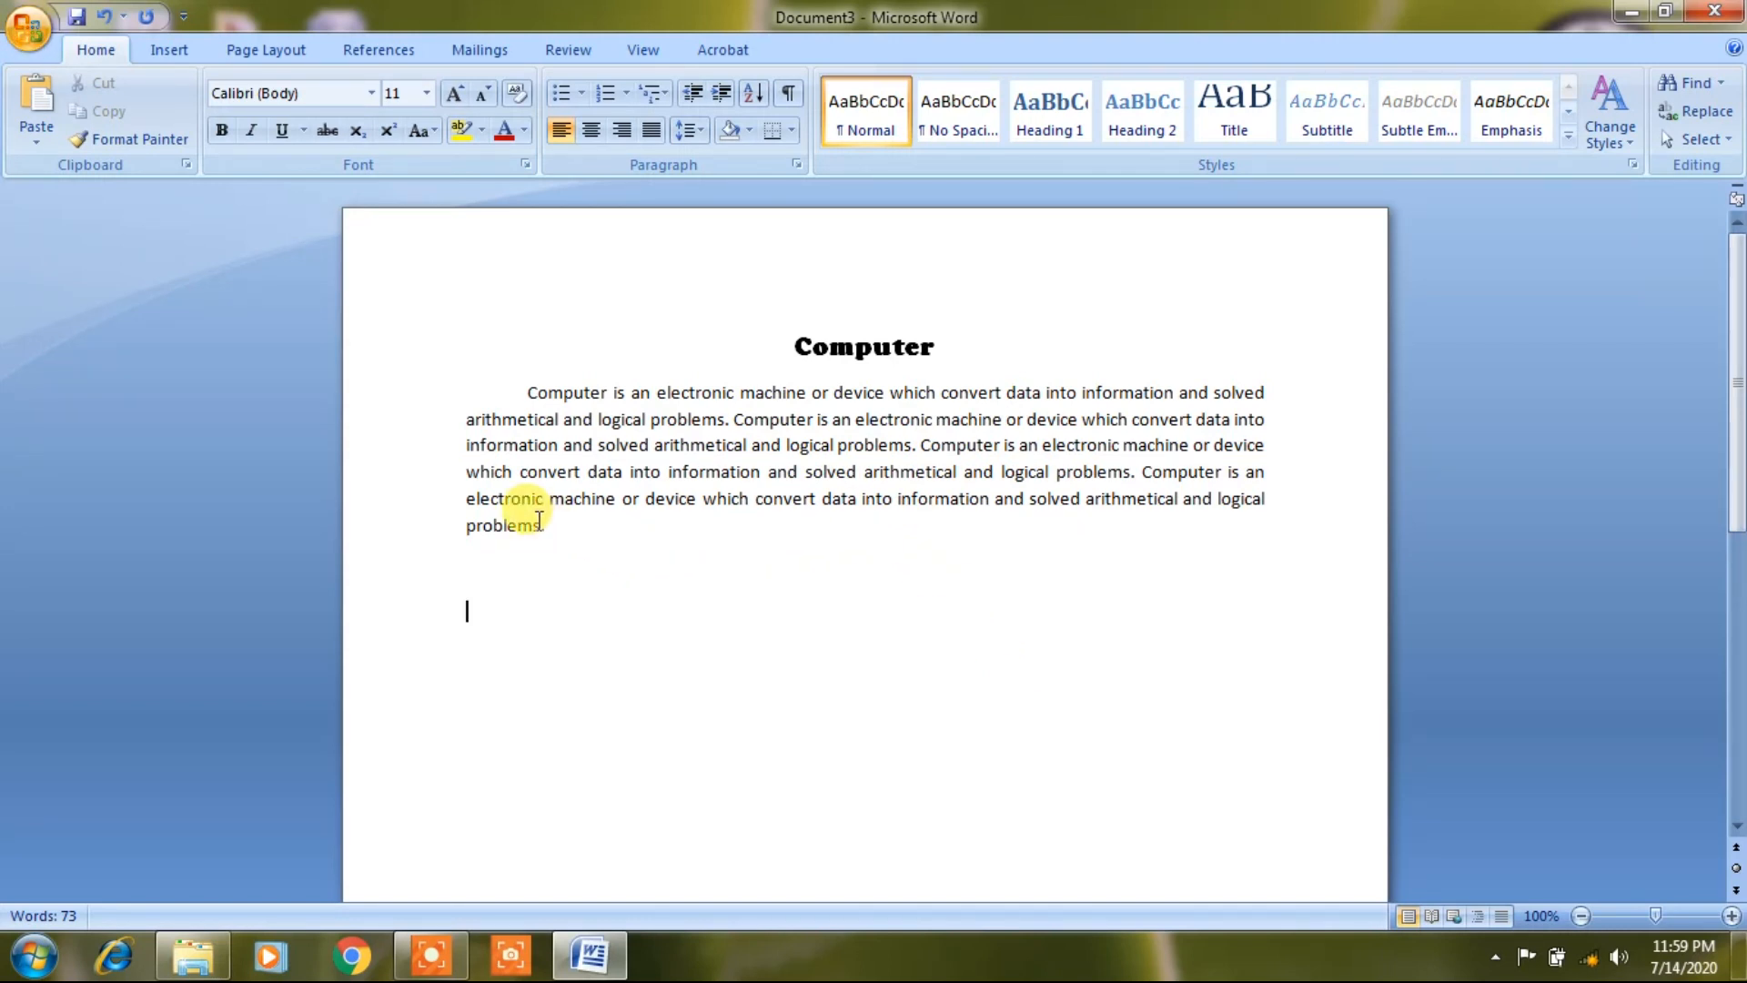
Copy the body paragraph and paste it directly below as a separate second paragraph
drag(546, 526, 488, 397)
key(ctrl+c)
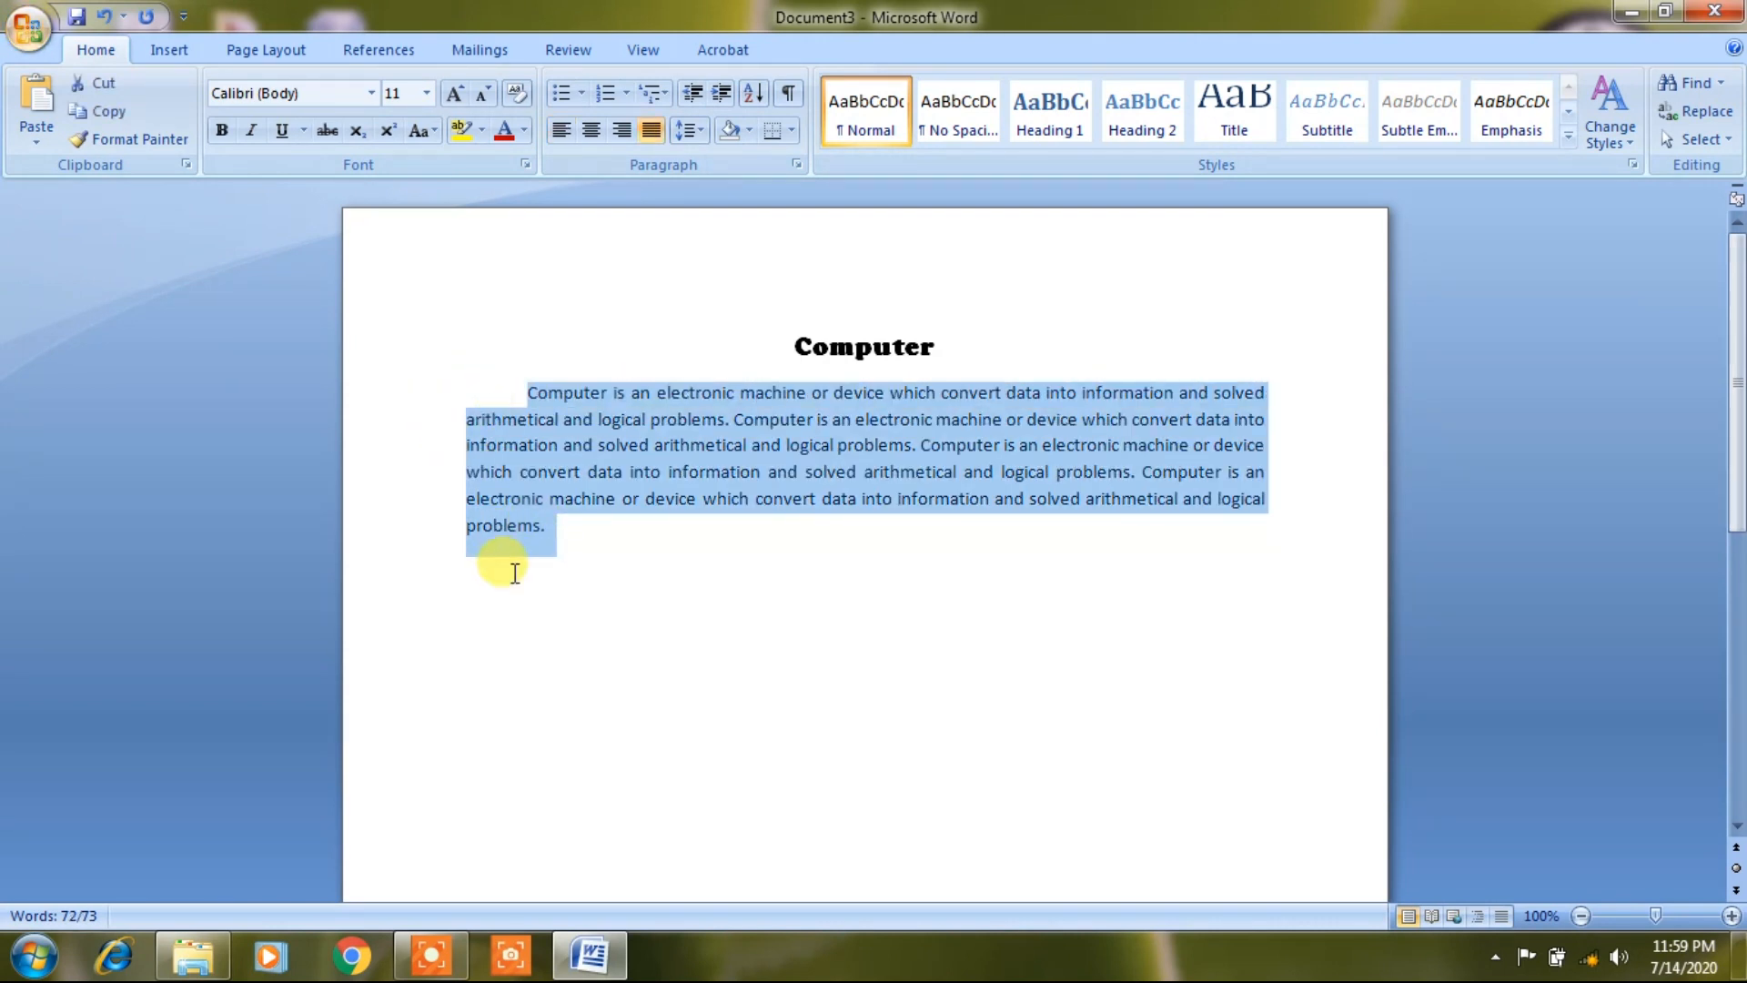
click(502, 569)
key(ctrl+v)
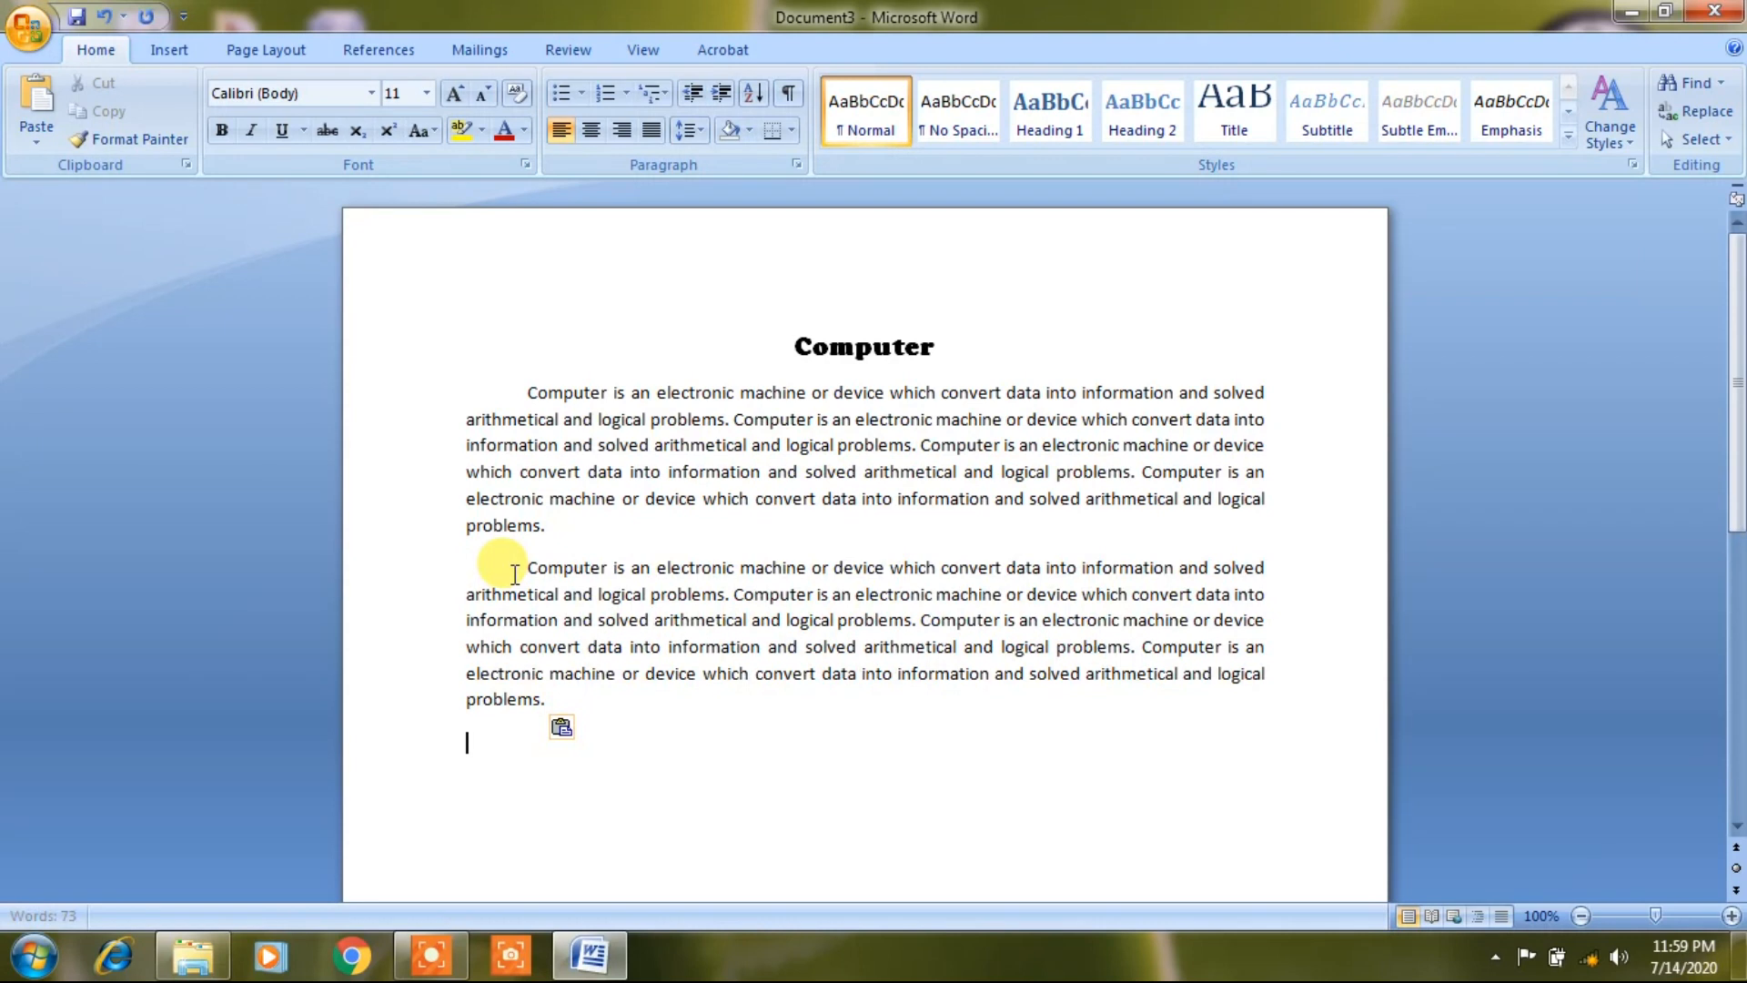
click(519, 564)
key(BackSpace)
key(BackSpace)
key(Return)
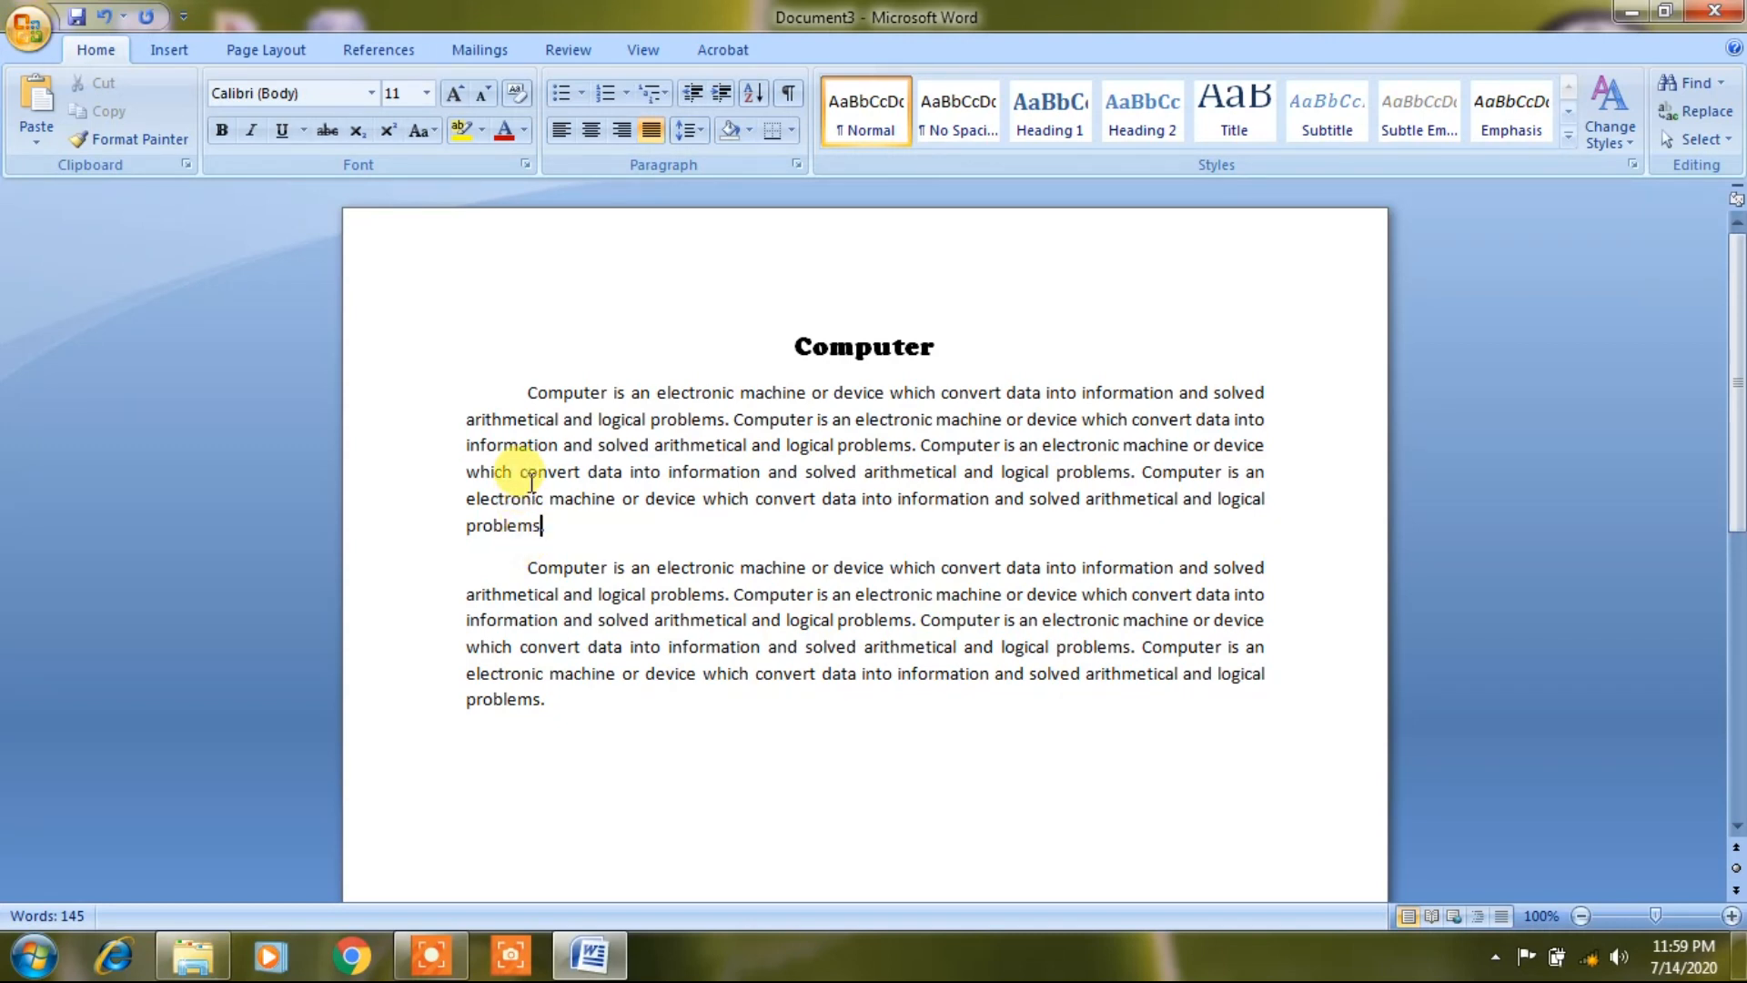
Select both body paragraphs and set their spacing to 18 pt before and 18 pt after in the Paragraph settings
drag(527, 393, 546, 695)
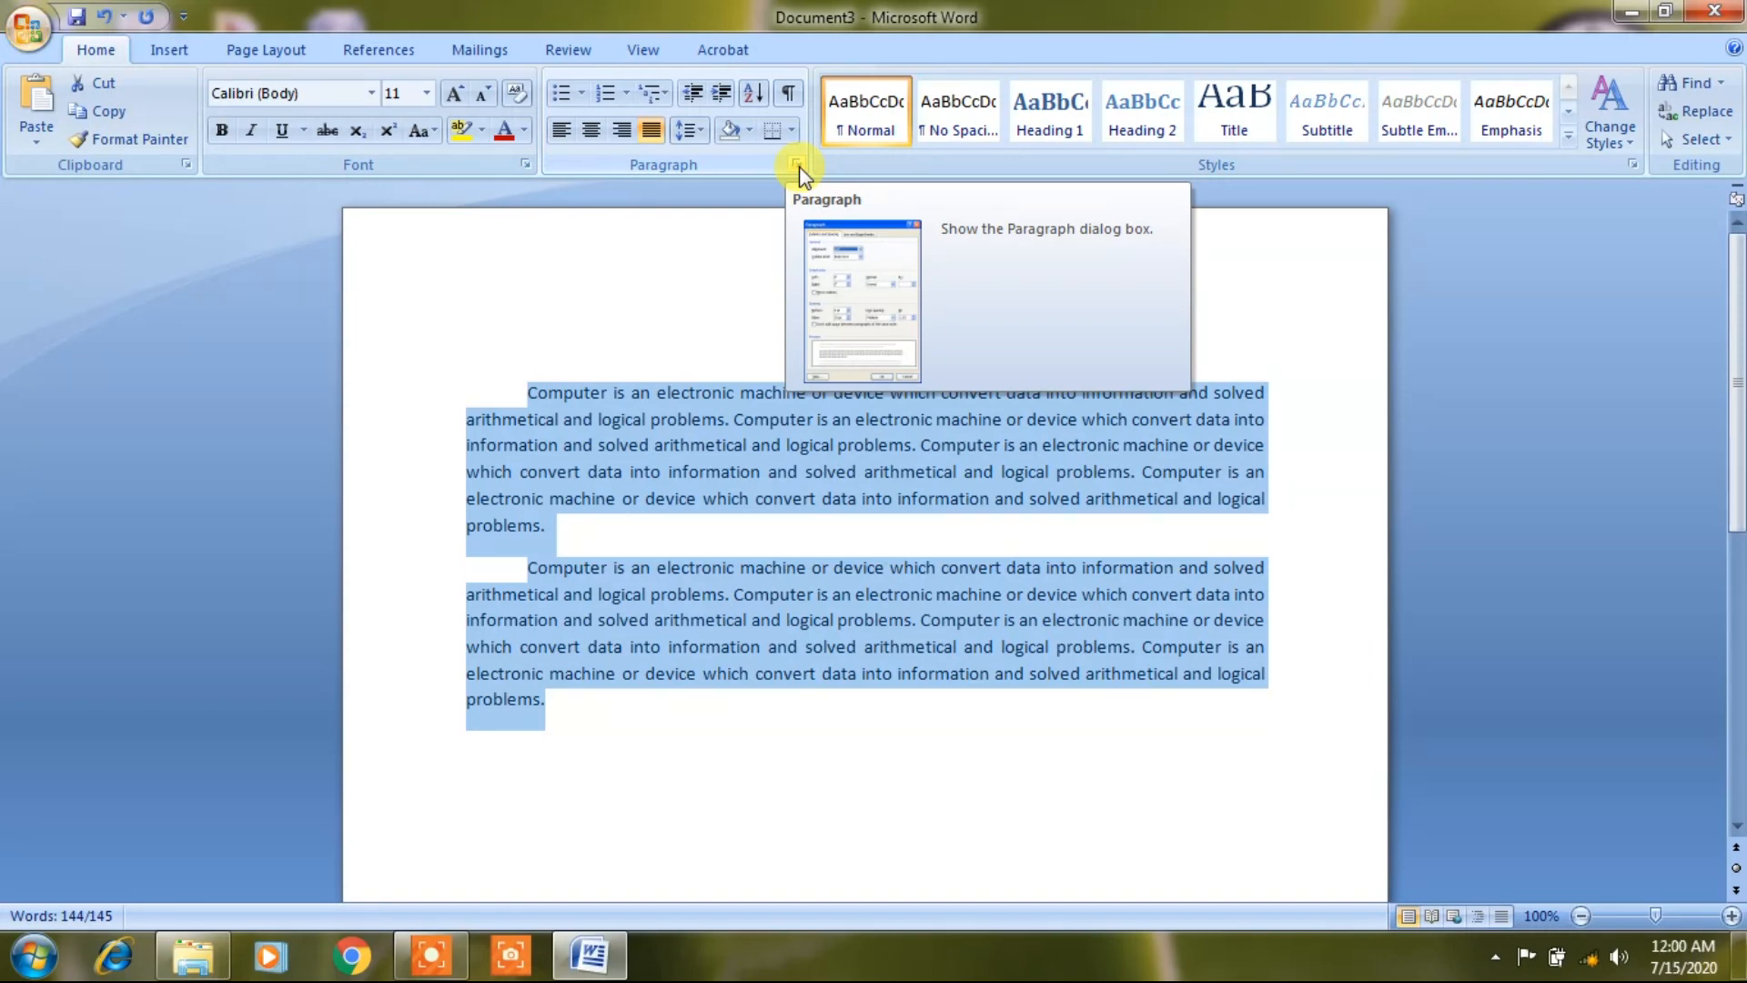
click(798, 166)
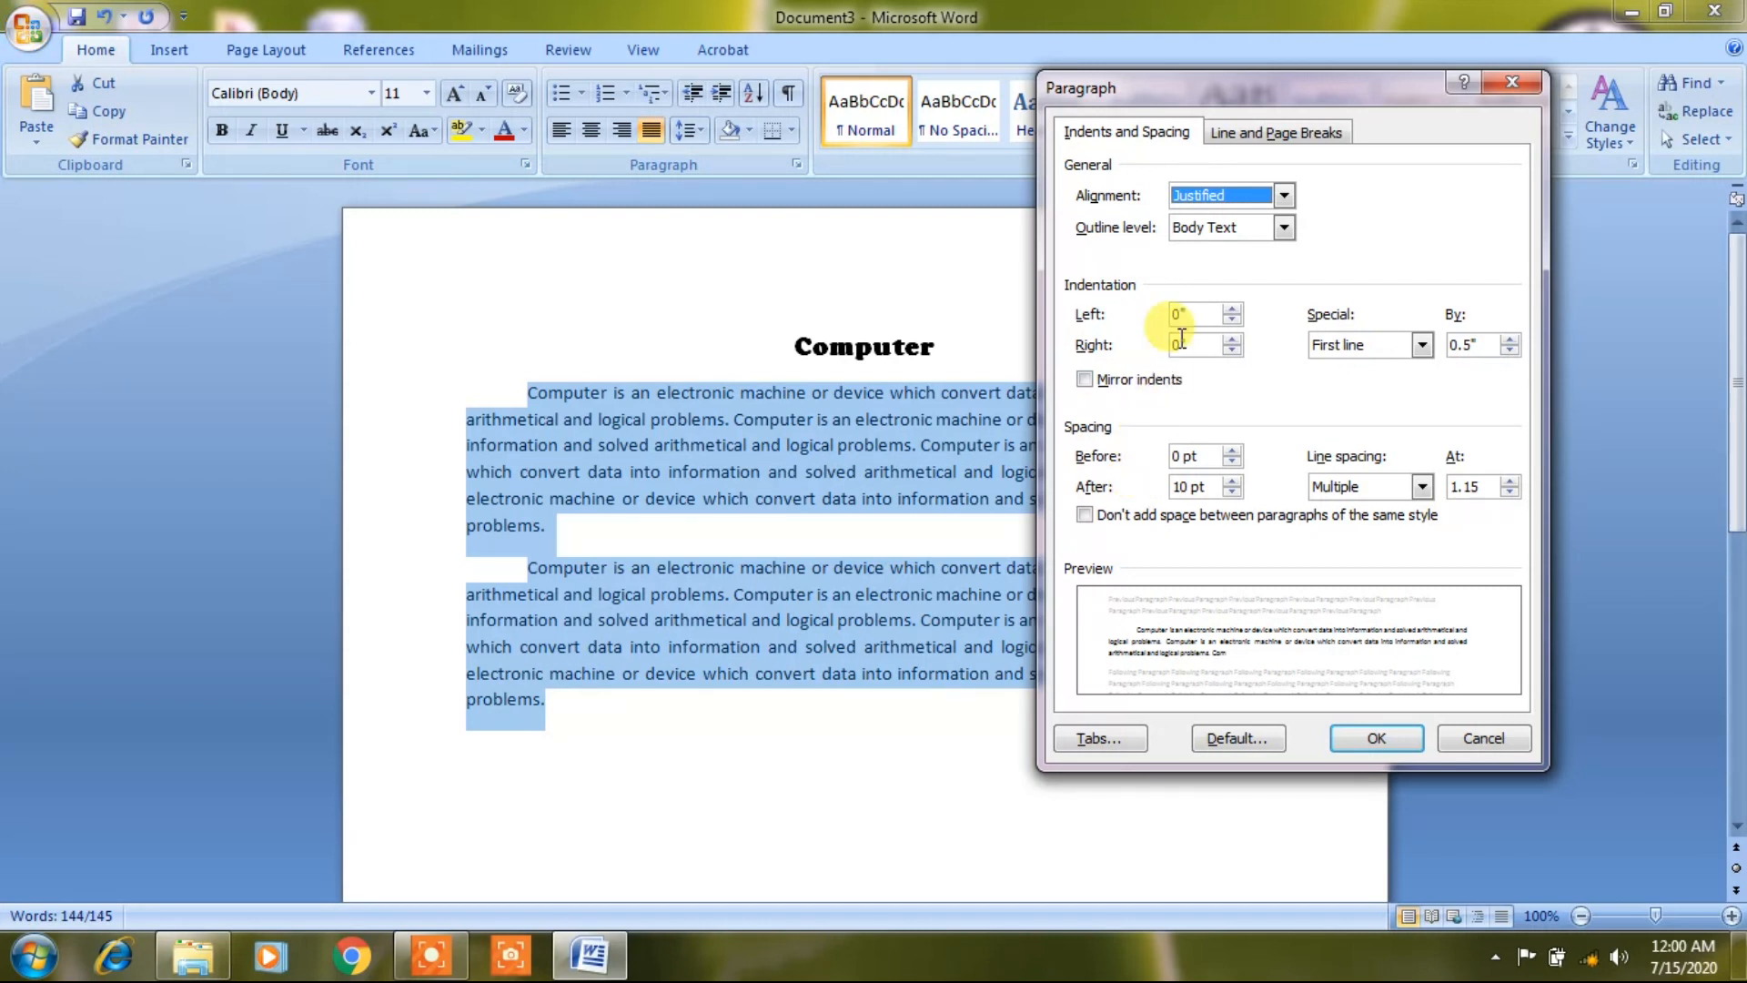
drag(1302, 95, 1290, 57)
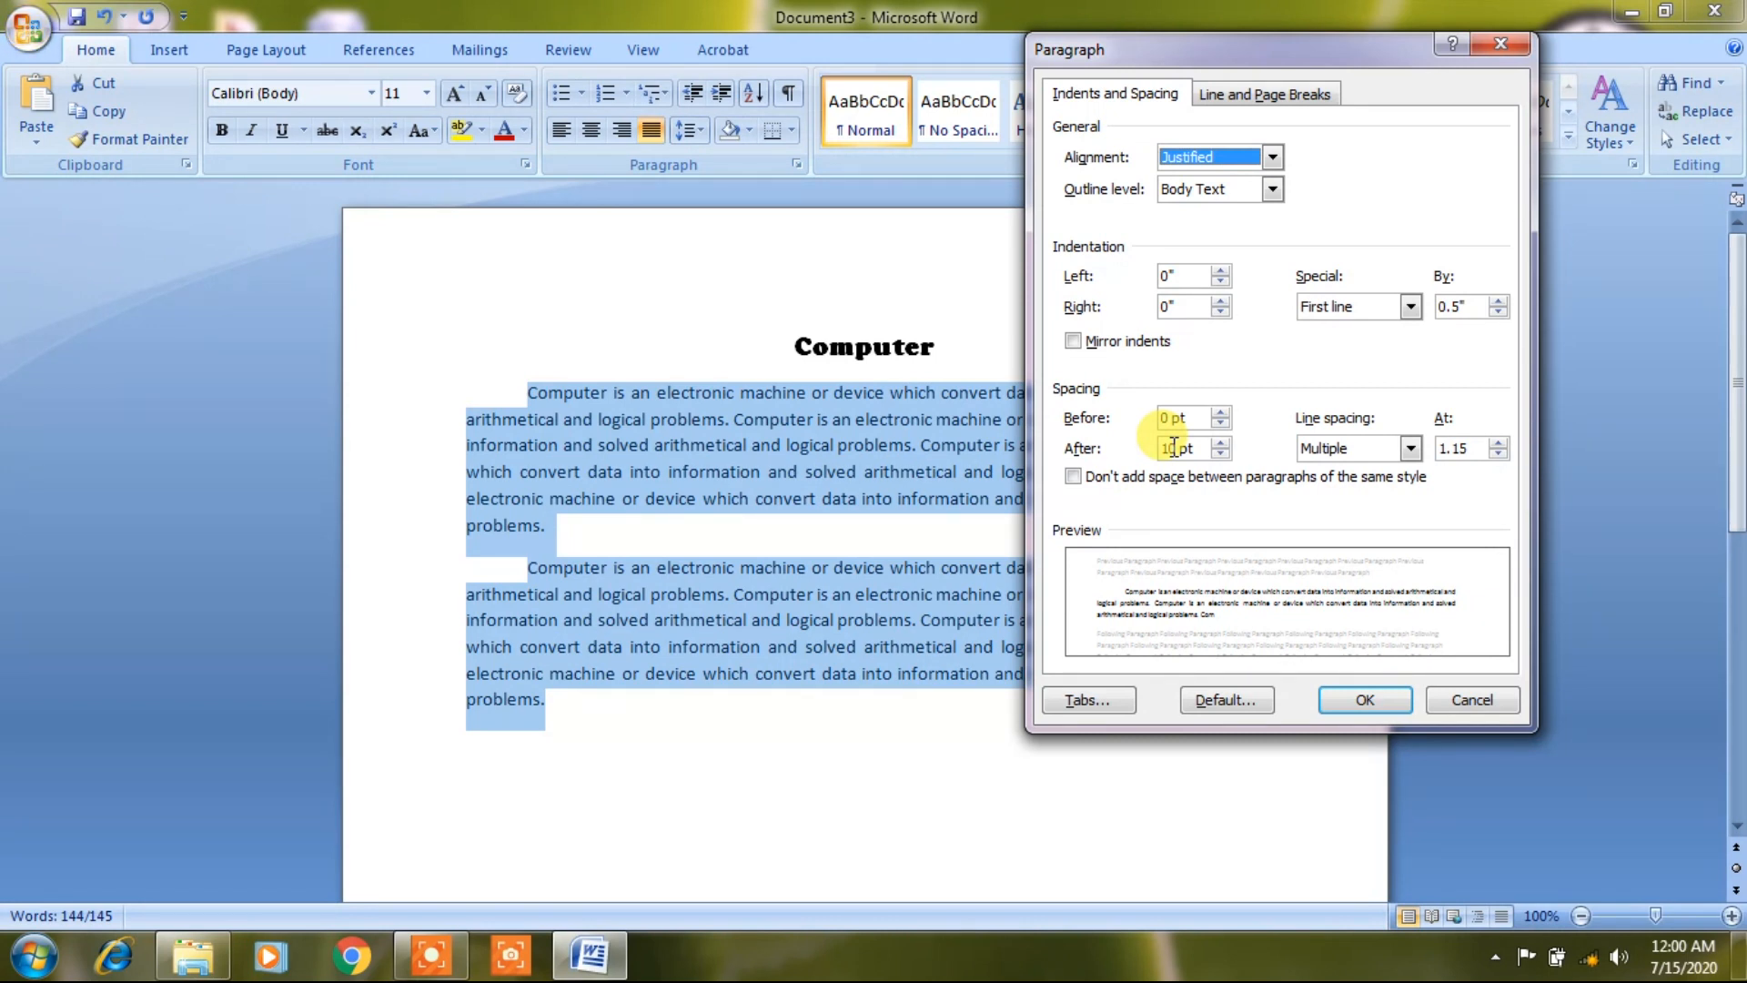
click(1167, 417)
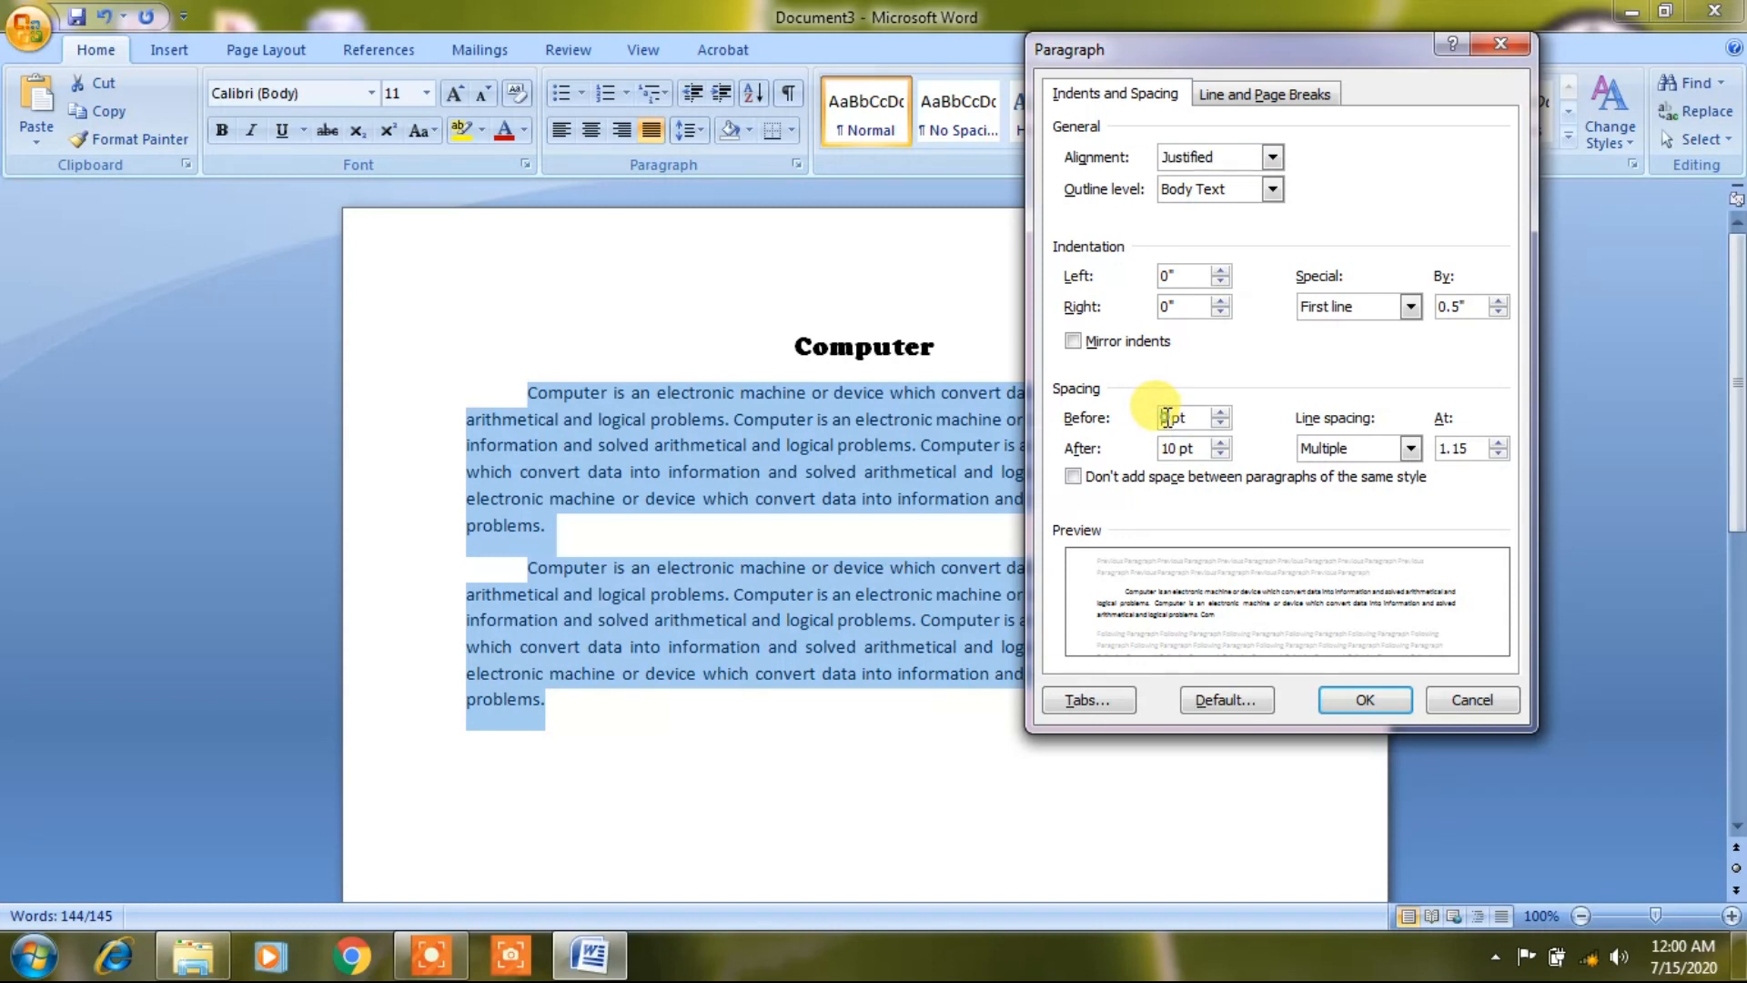
key(Delete)
text(18)
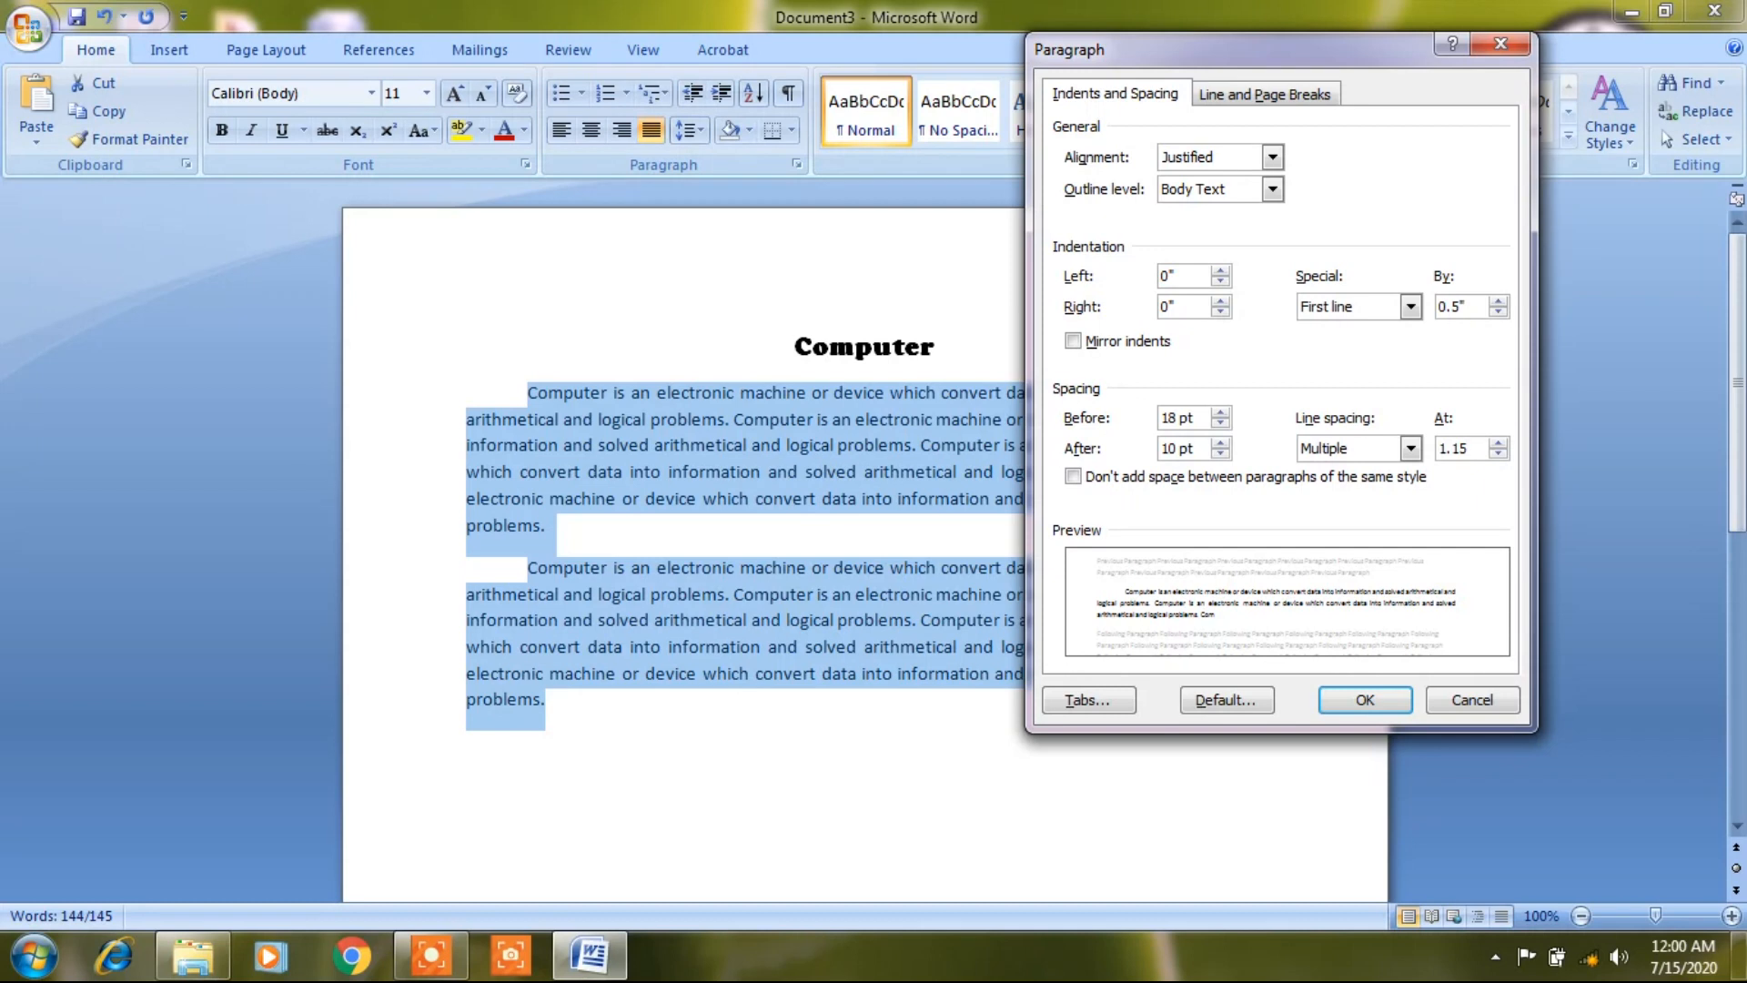
click(1175, 441)
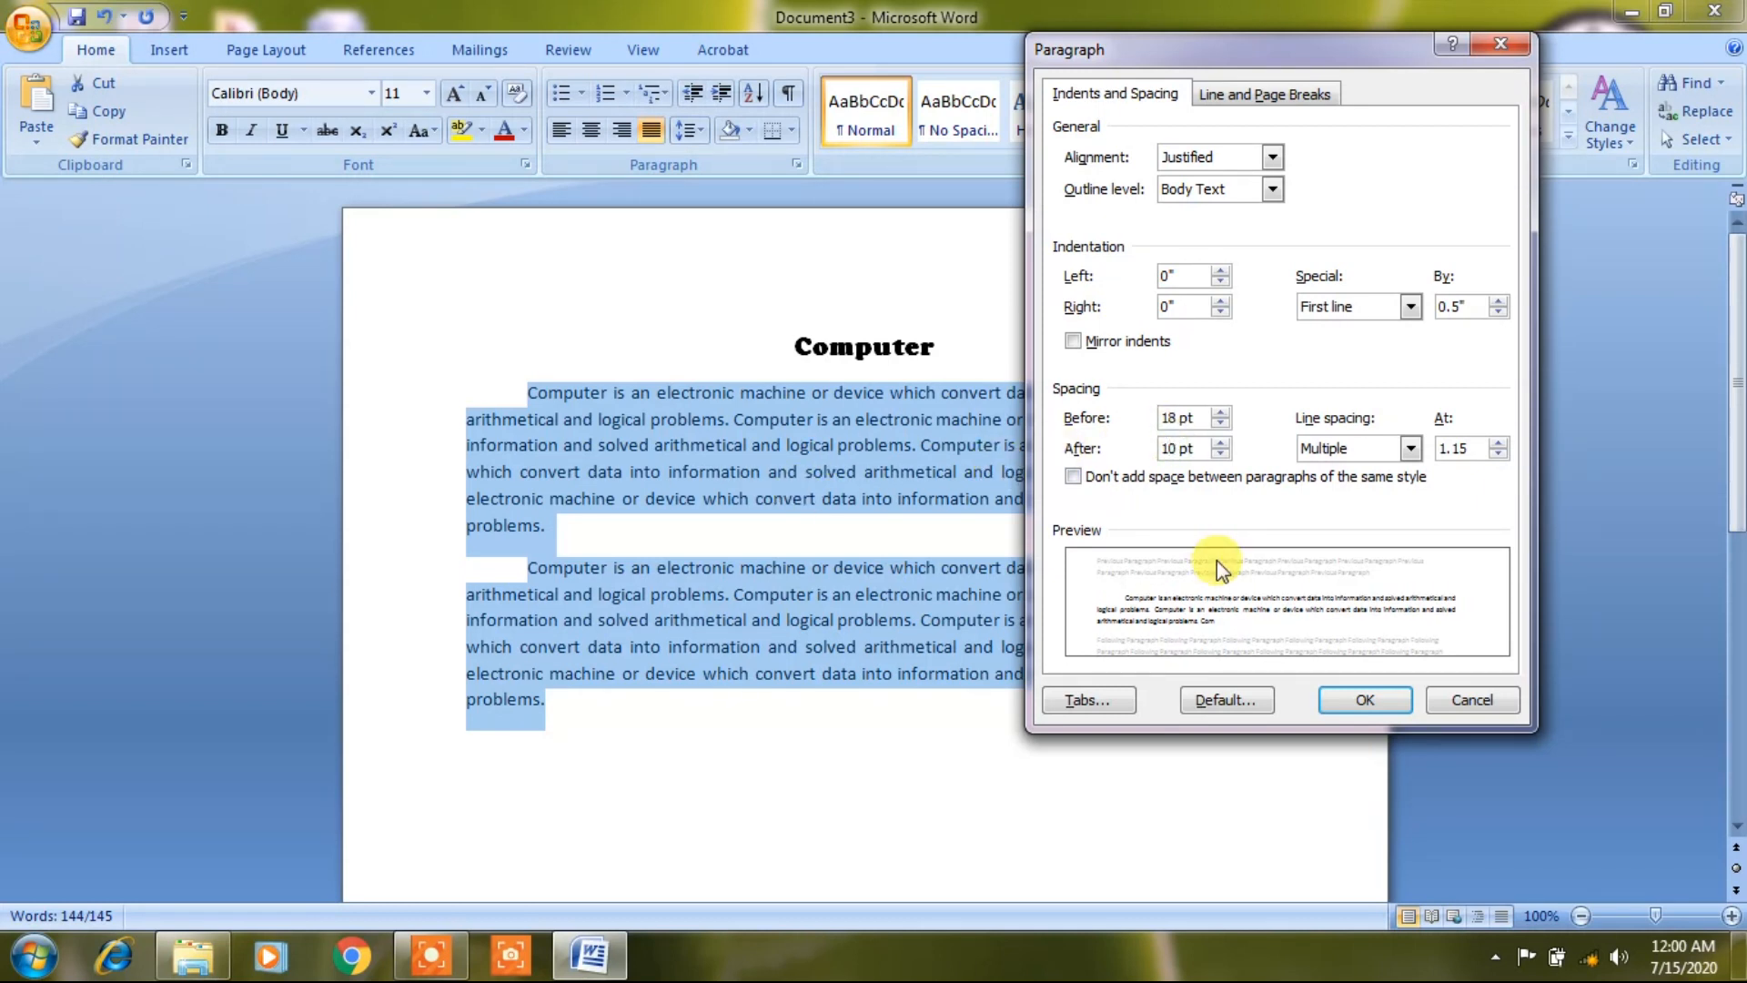
key(Delete)
key(Delete)
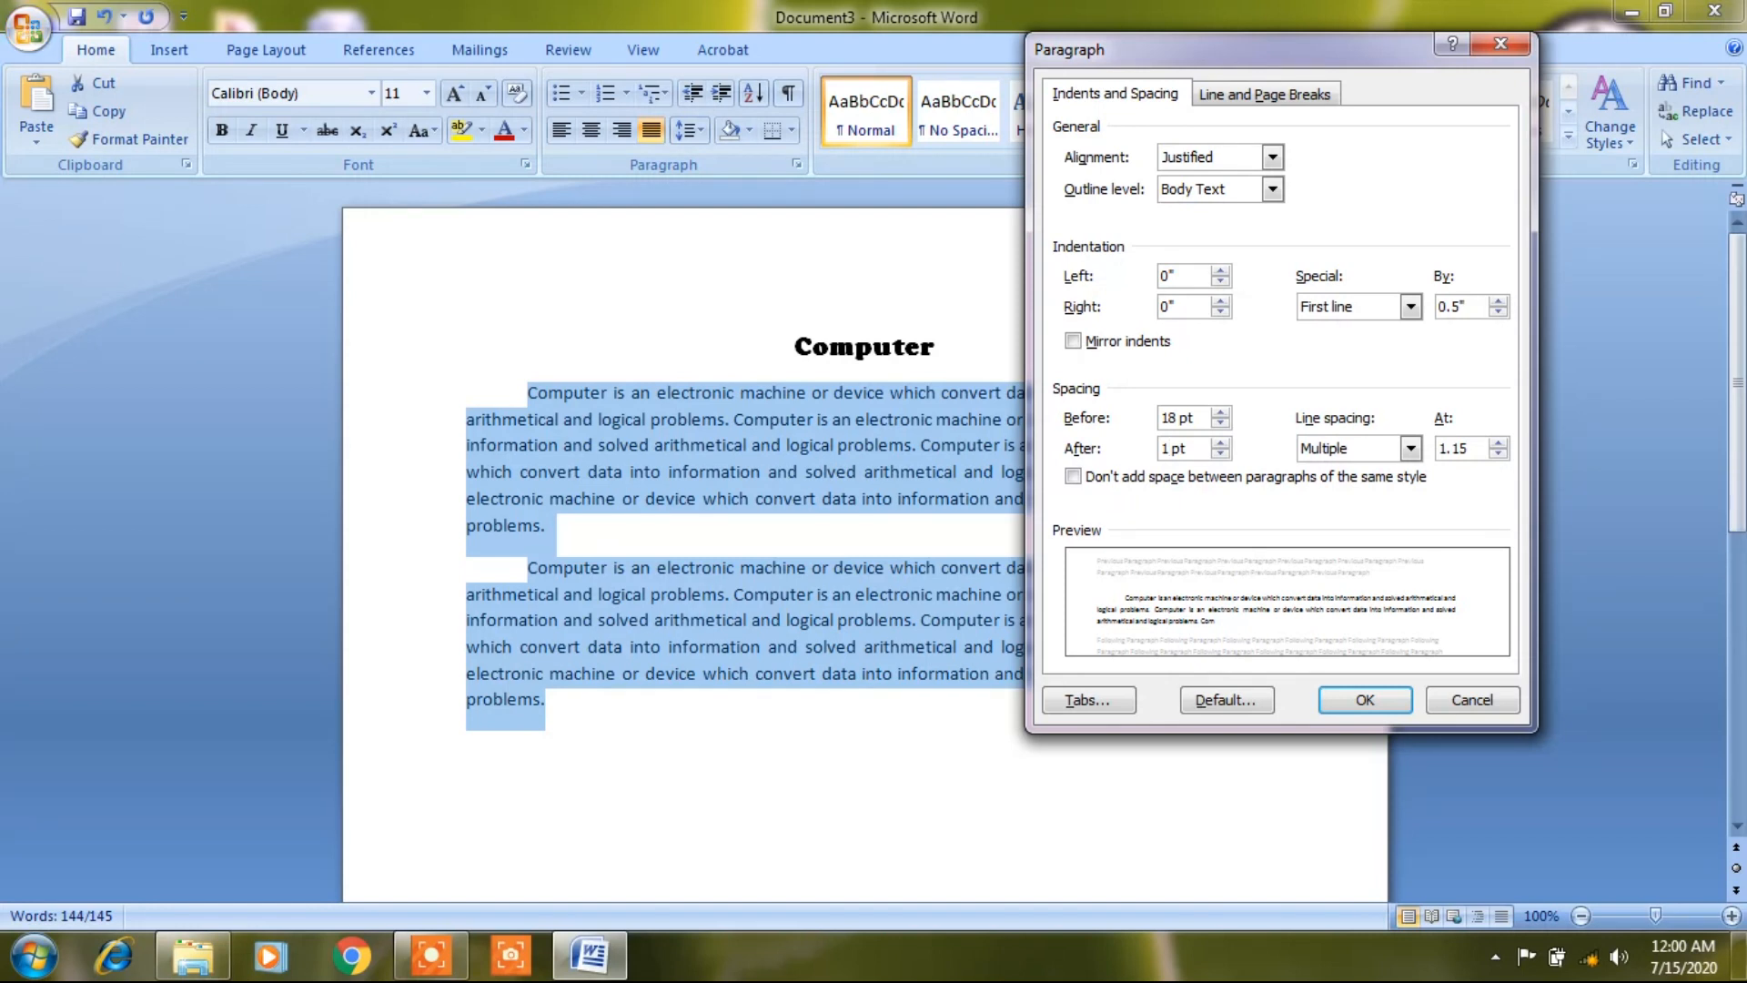
text(8)
click(1365, 701)
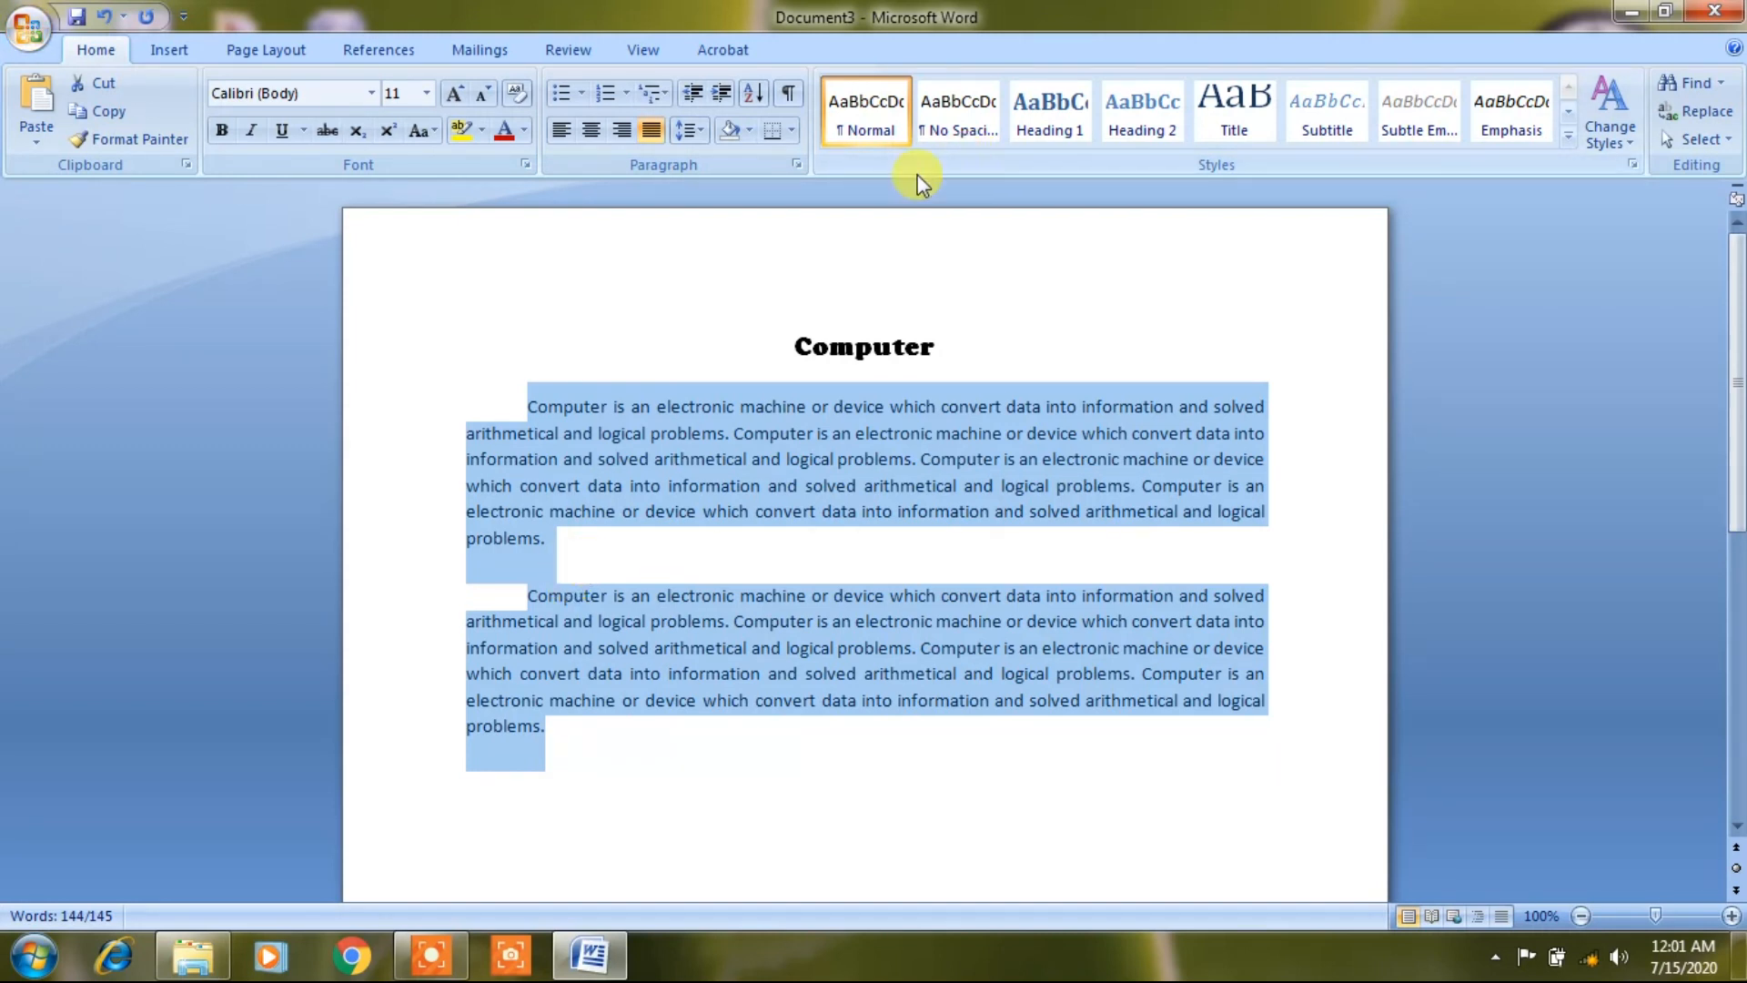
Set the line spacing of both body paragraphs to 1.5 in the Paragraph settings, then deselect the text
click(797, 164)
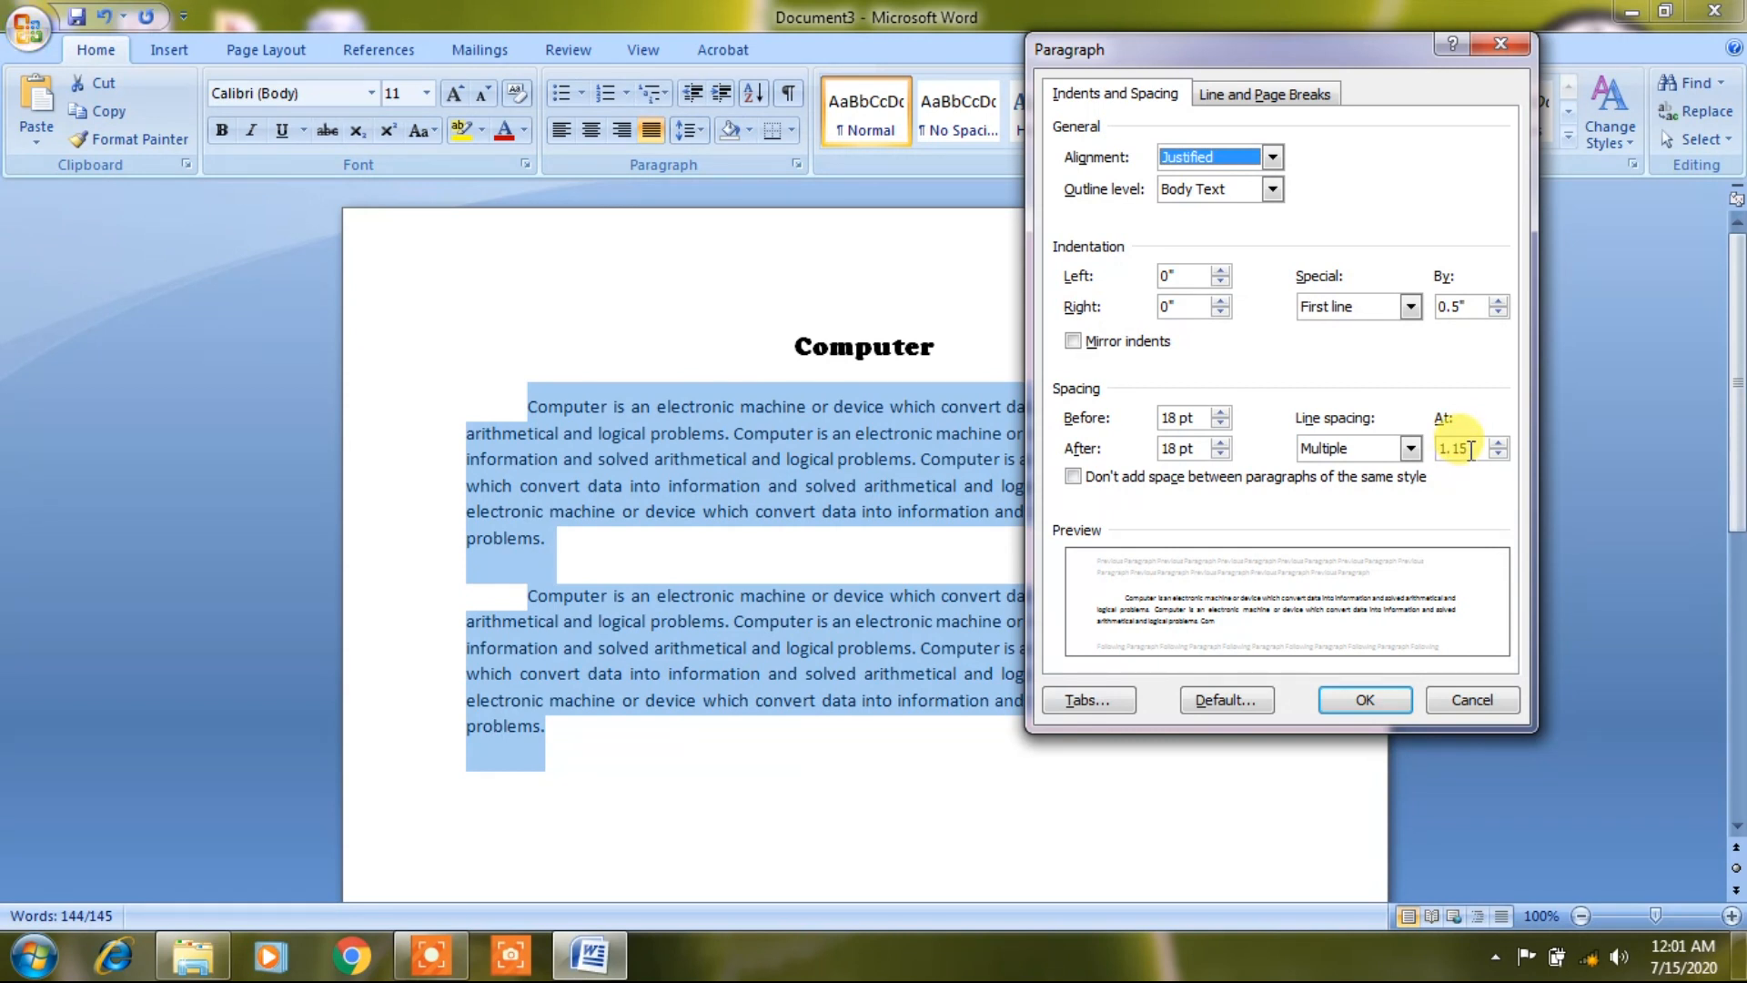
drag(1467, 449, 1438, 455)
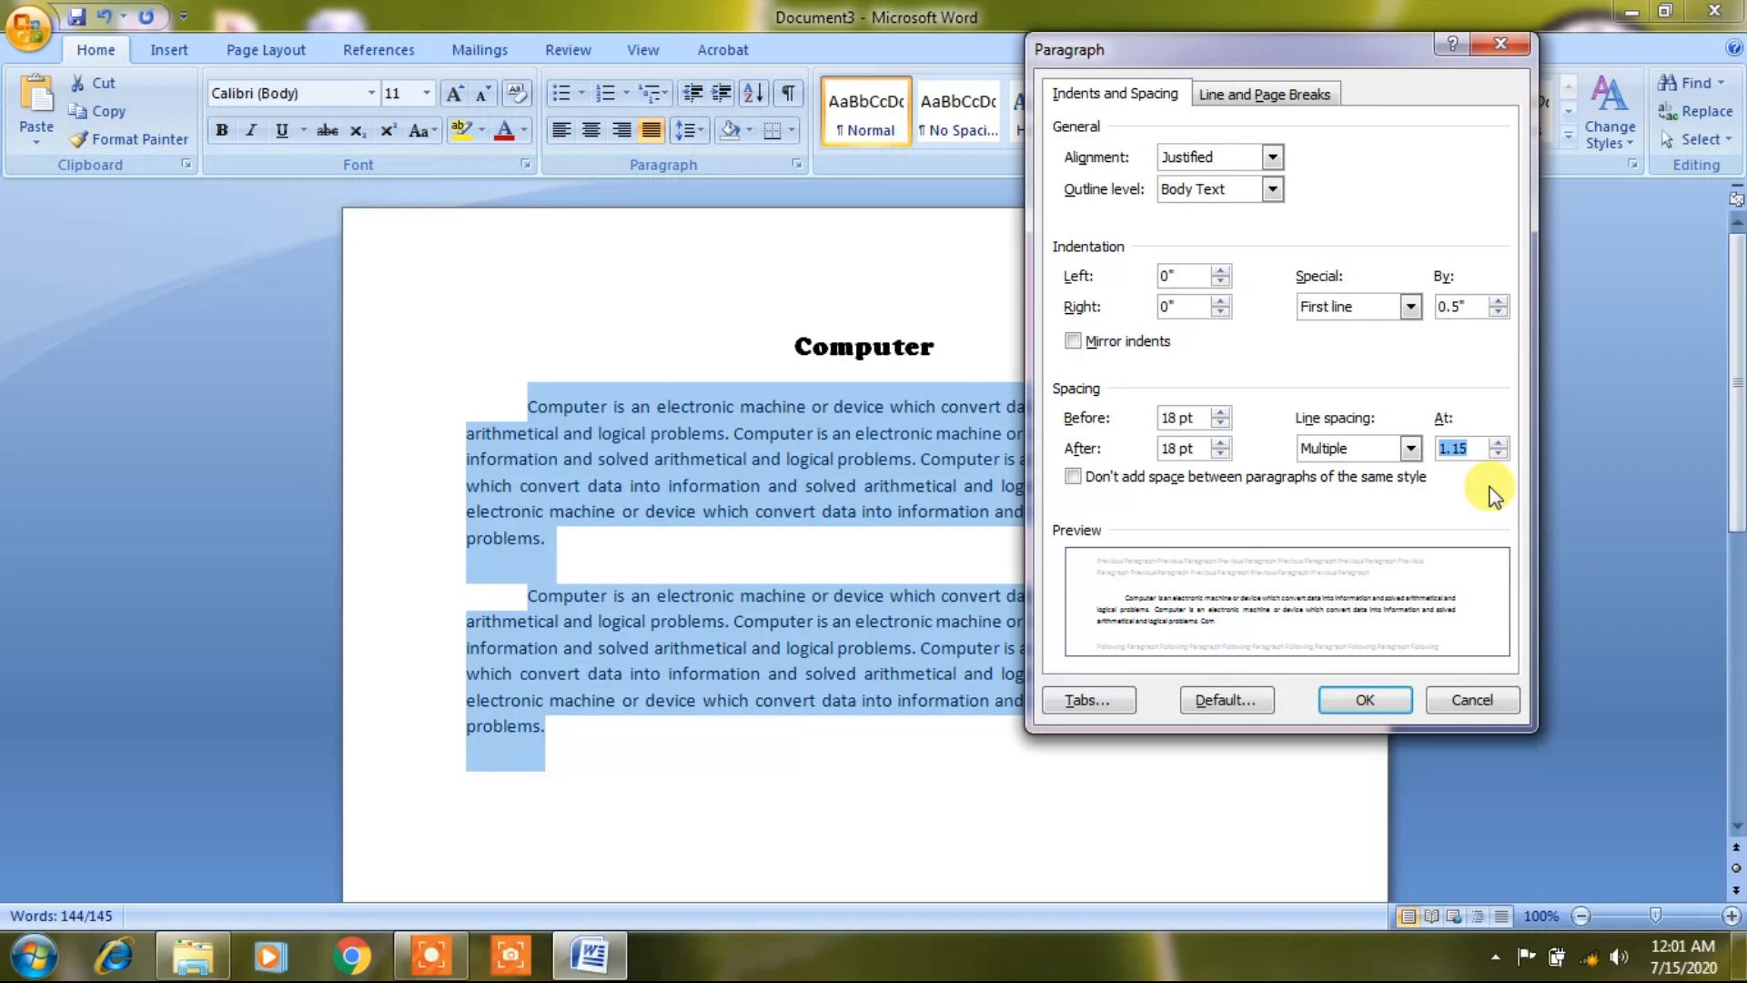
text(1.5)
click(1363, 701)
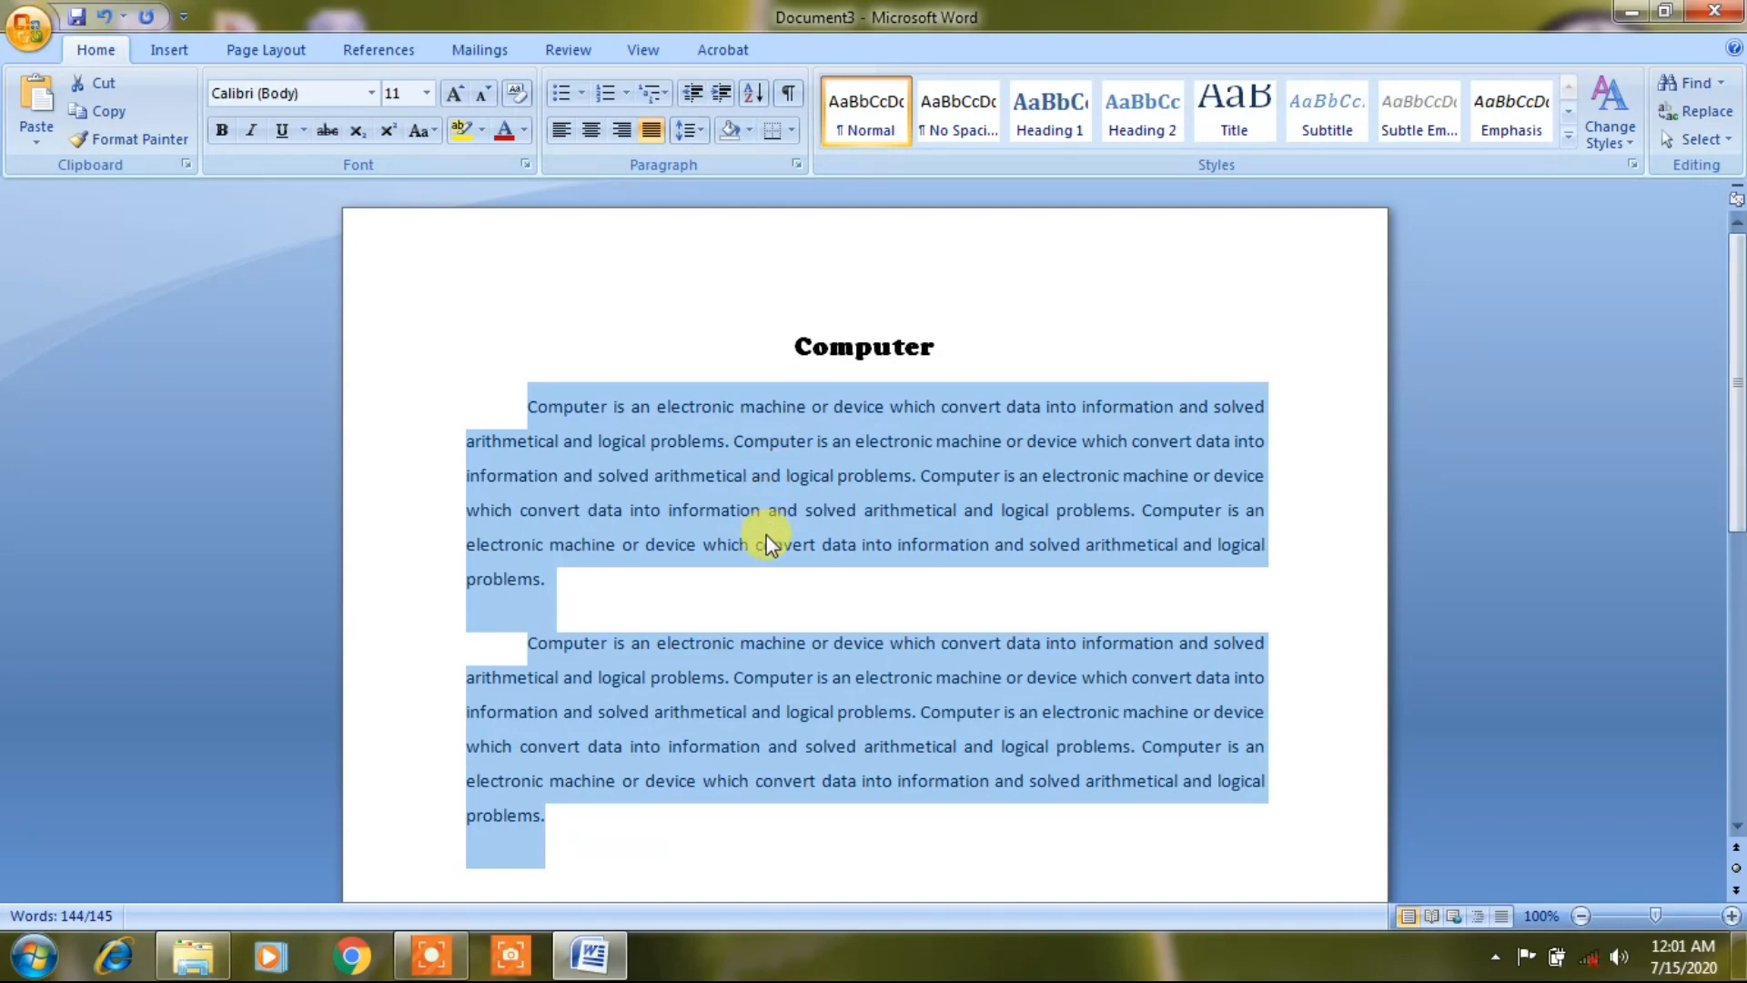
click(767, 746)
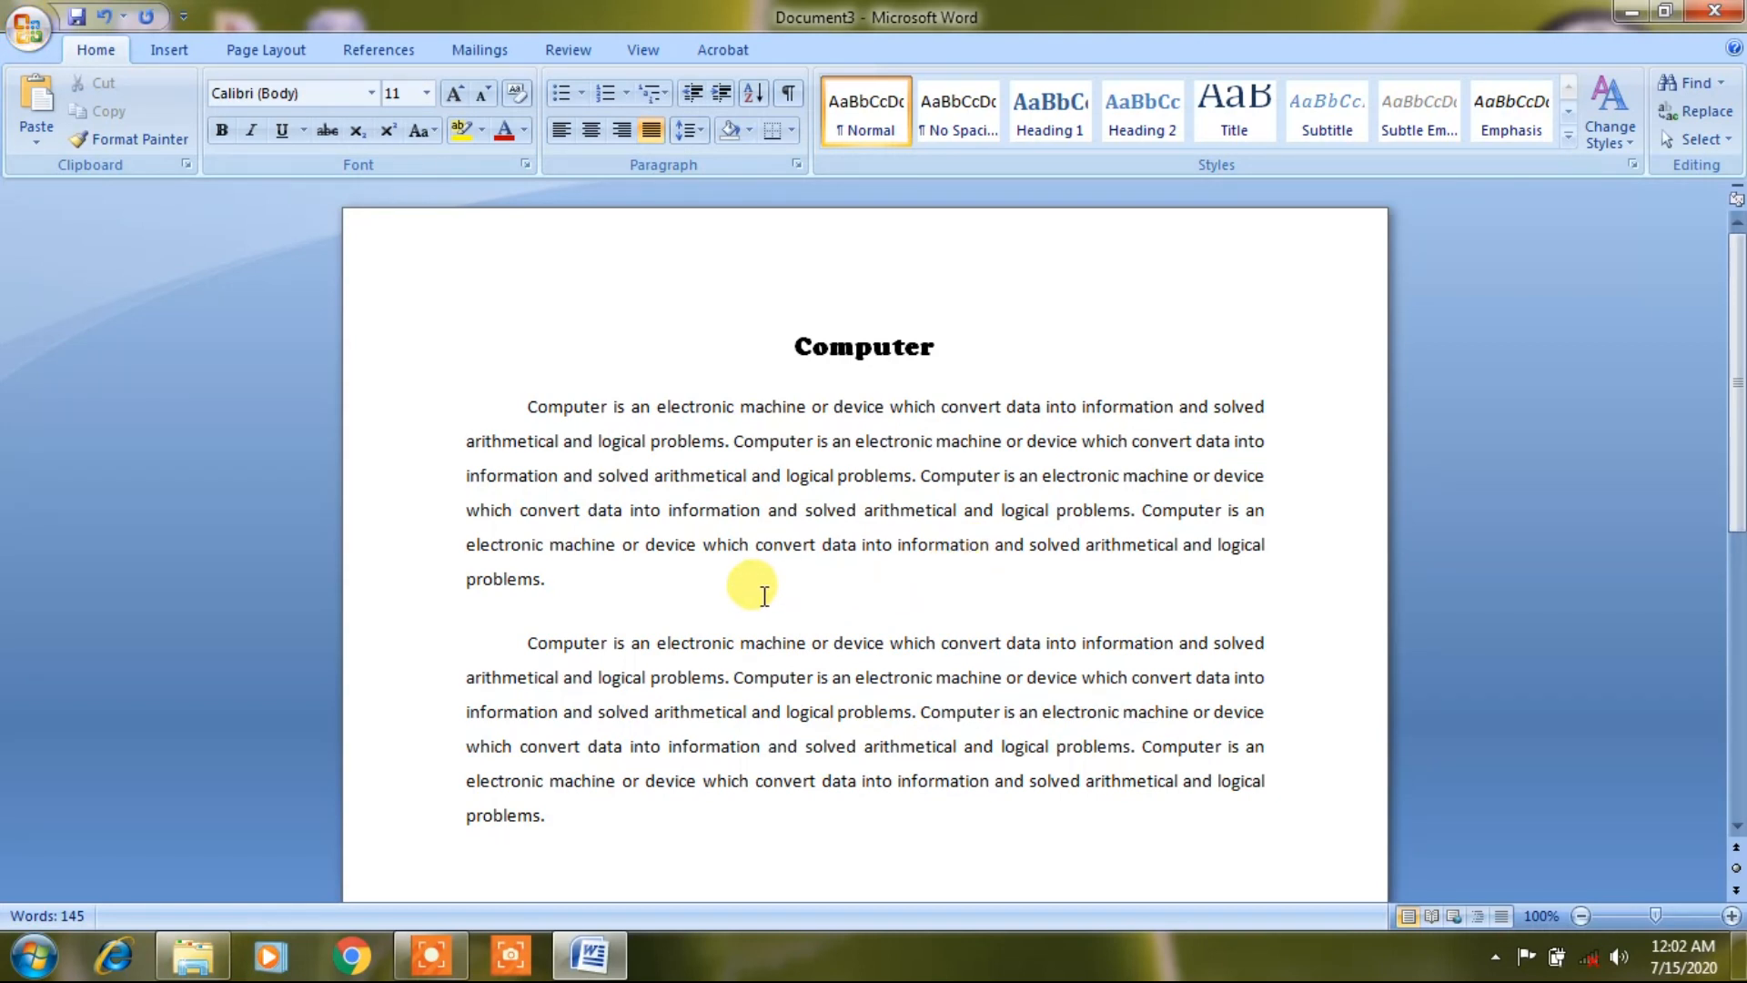
Check the indent and spacing values of the first body paragraph in the Paragraph settings
click(600, 568)
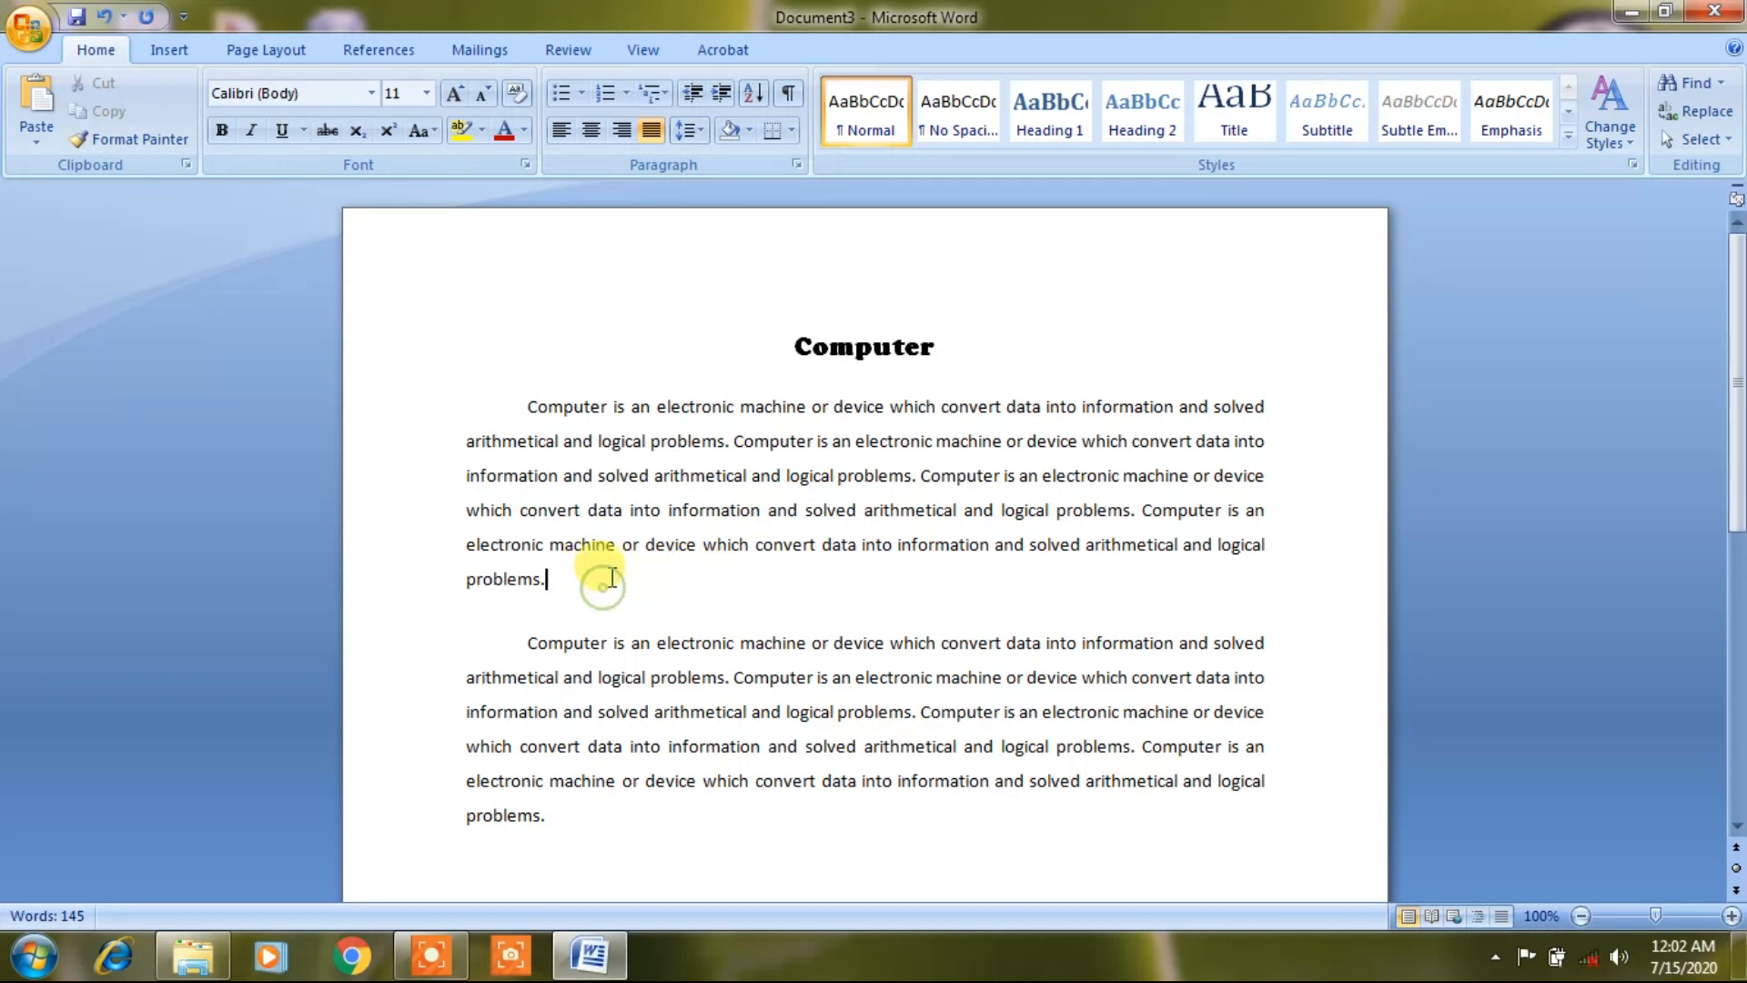
click(798, 165)
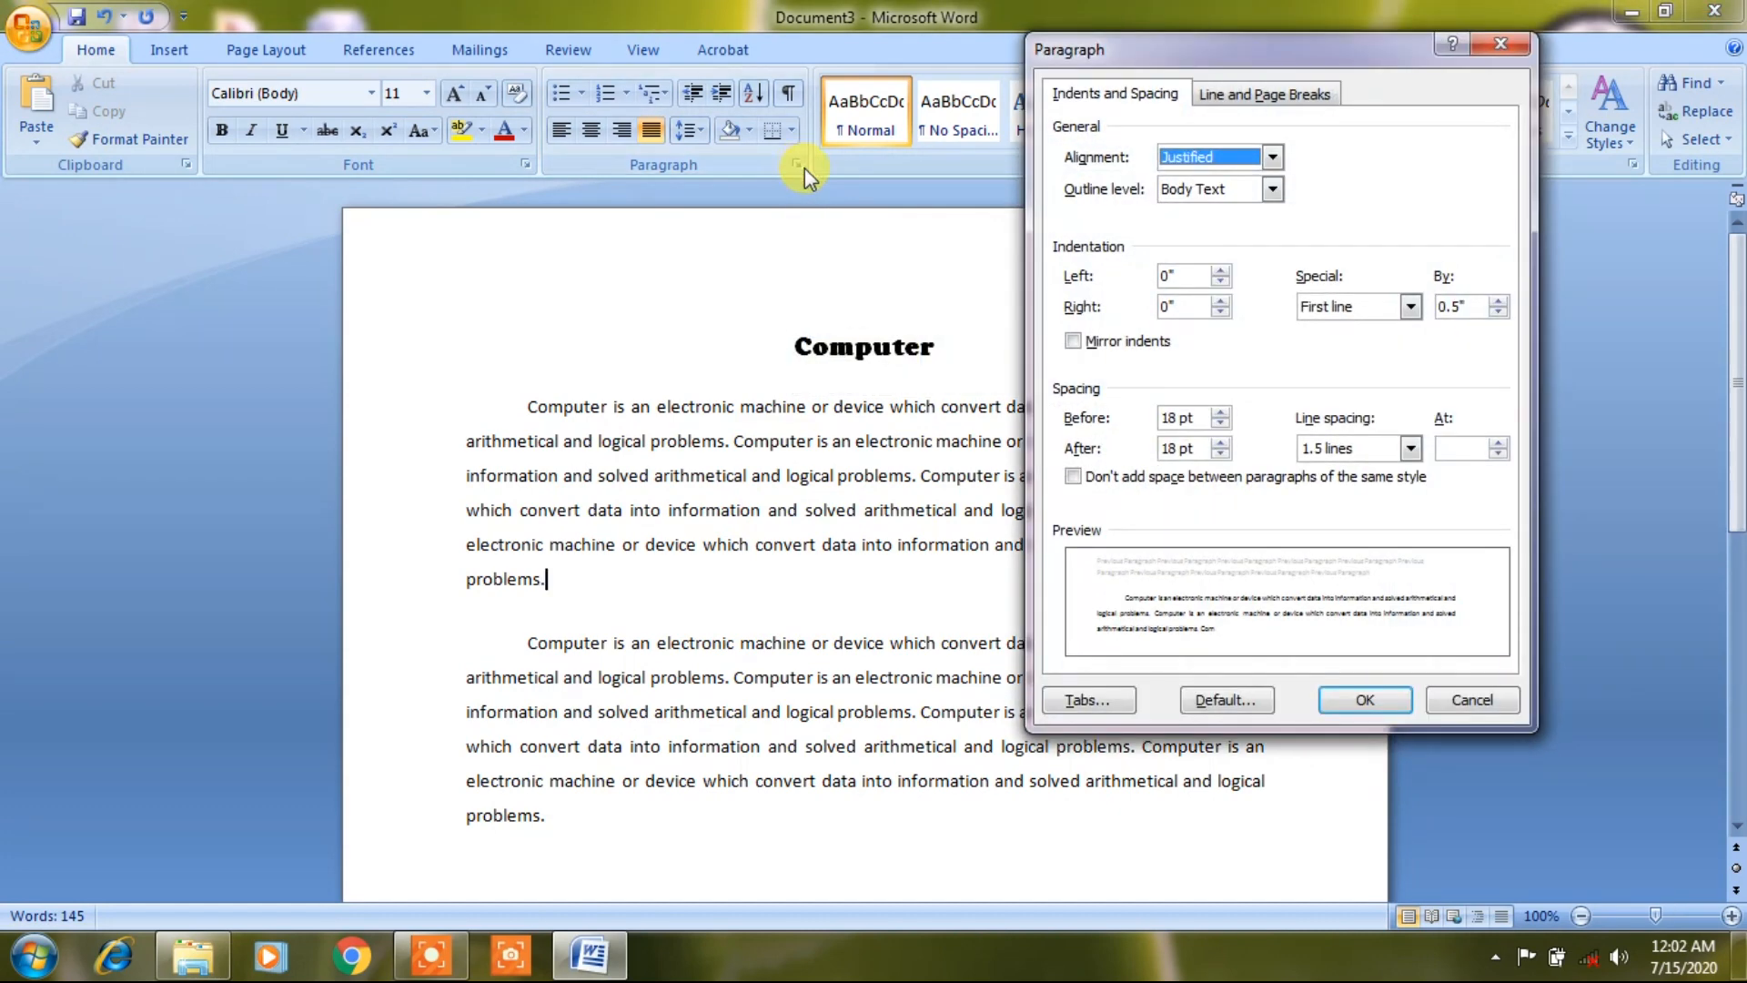
click(1360, 700)
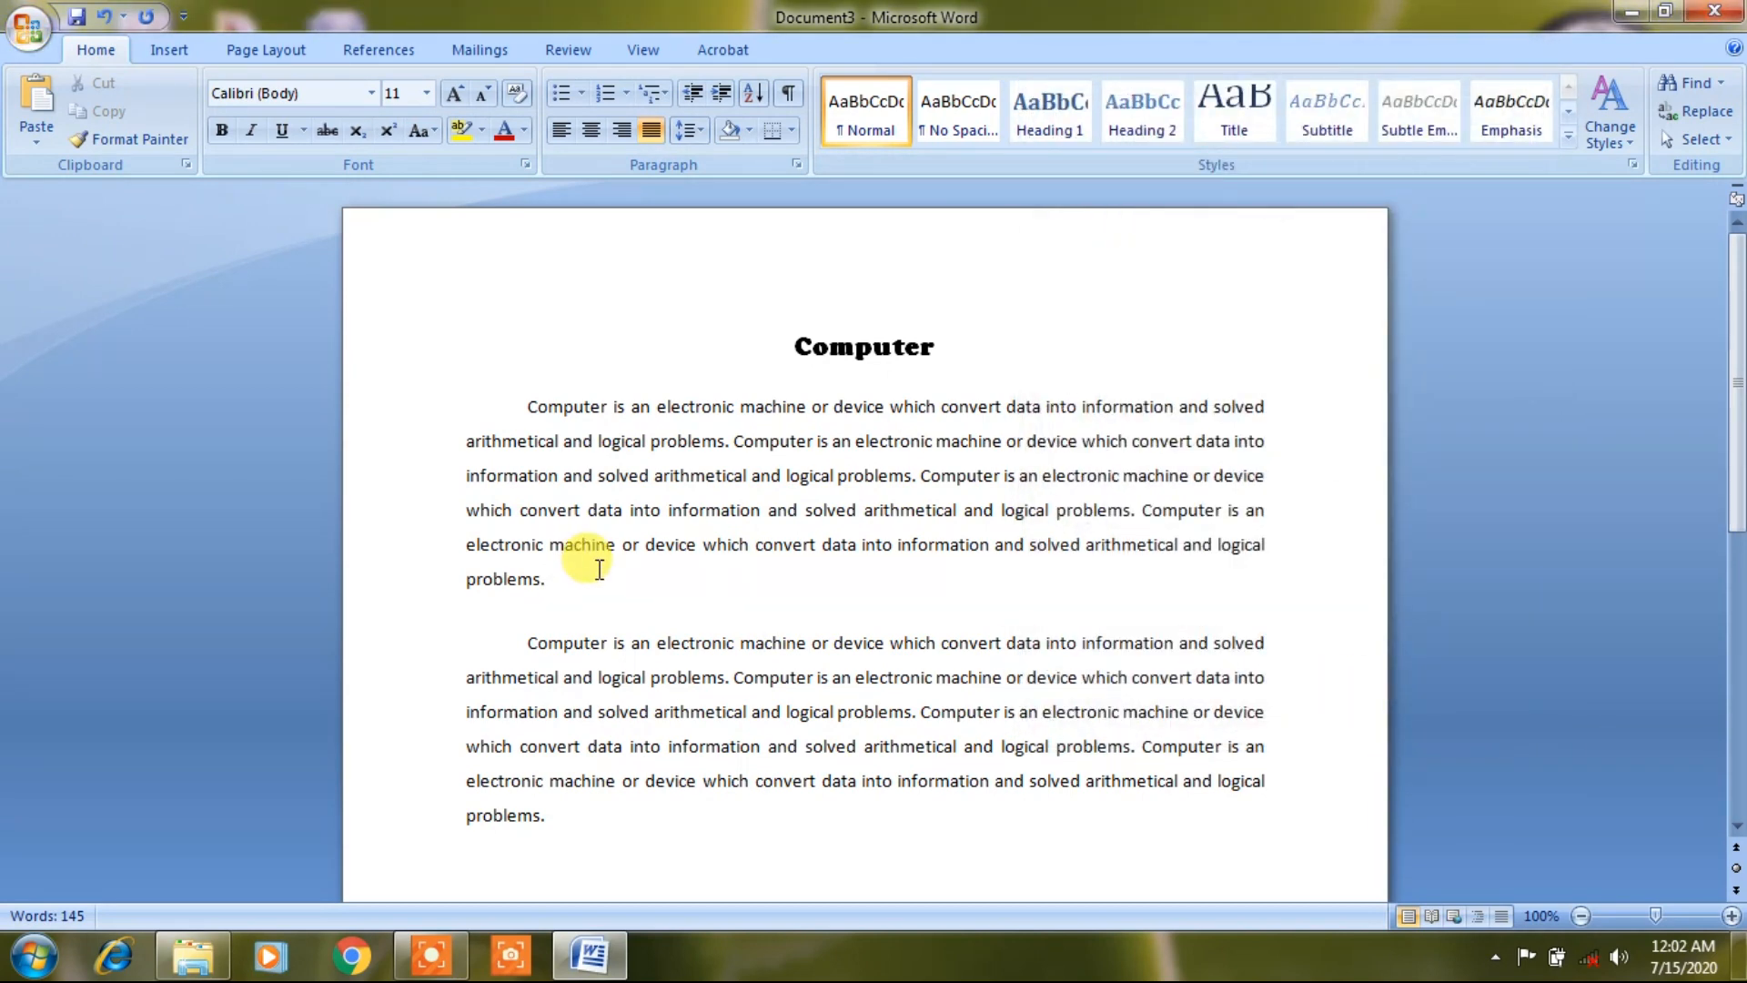